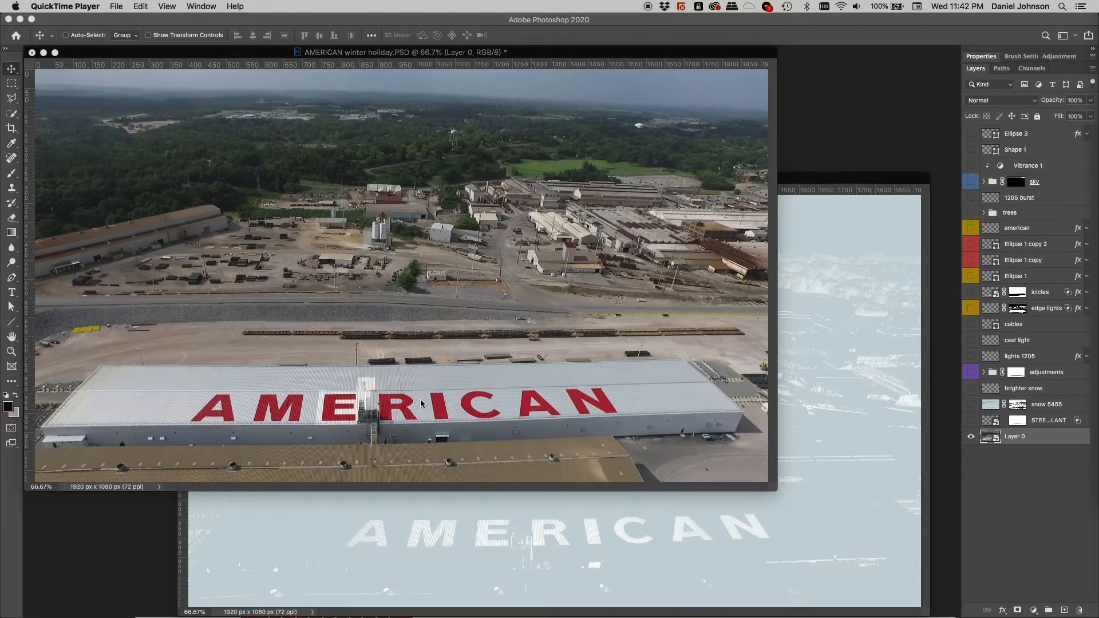
Step: Show and select the STEEL PIPE PROCESSING PLANT layer, and view the North Processing lettering at 200%
click(971, 421)
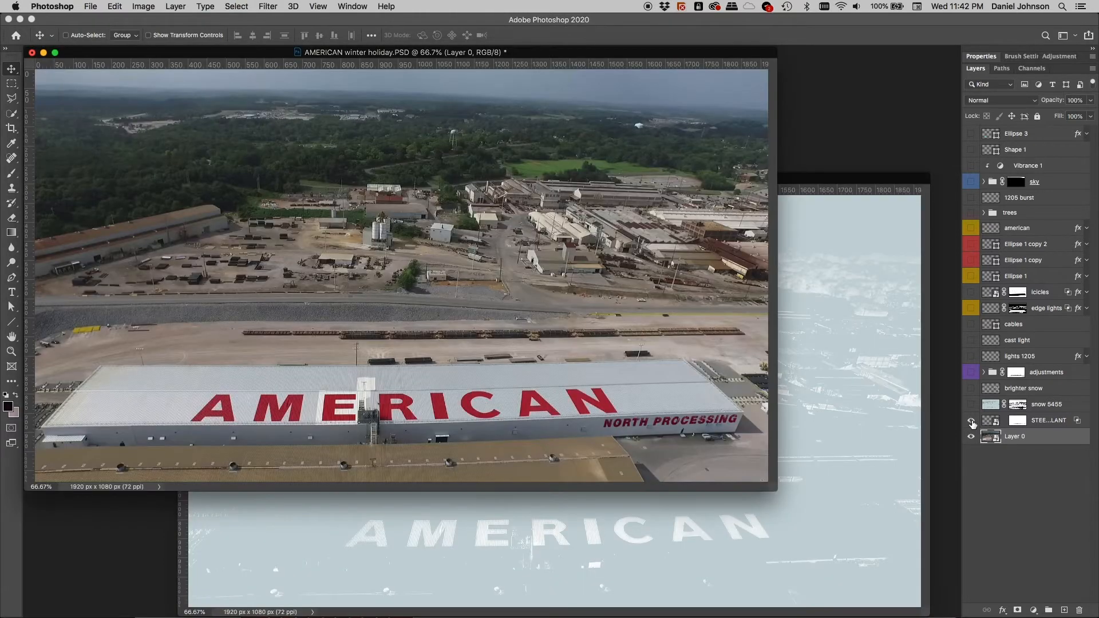
click(1046, 425)
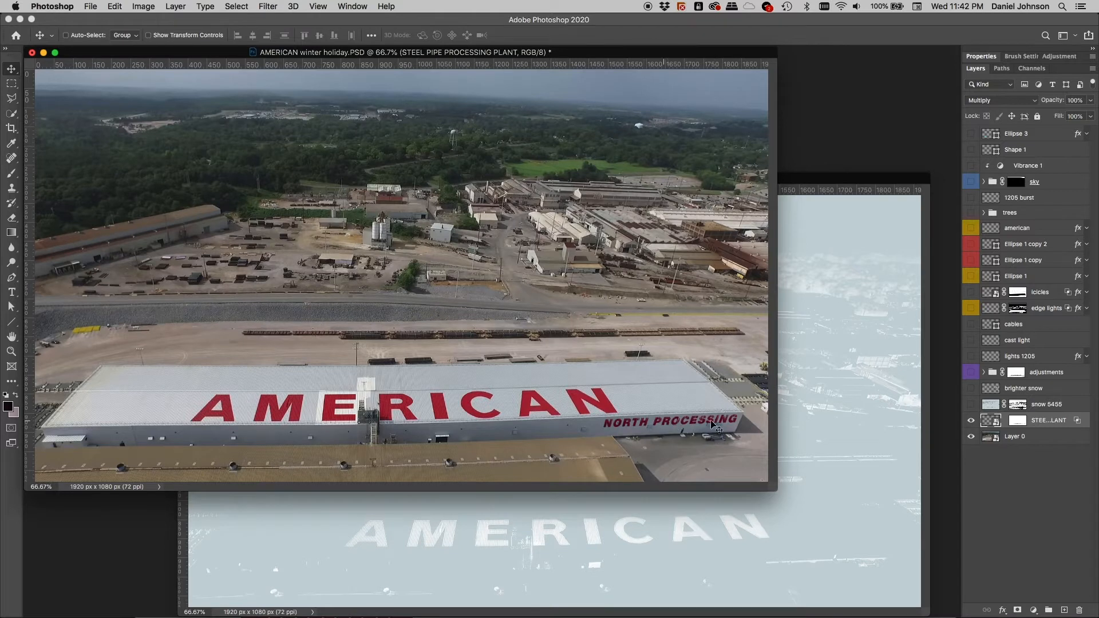
key(super+1)
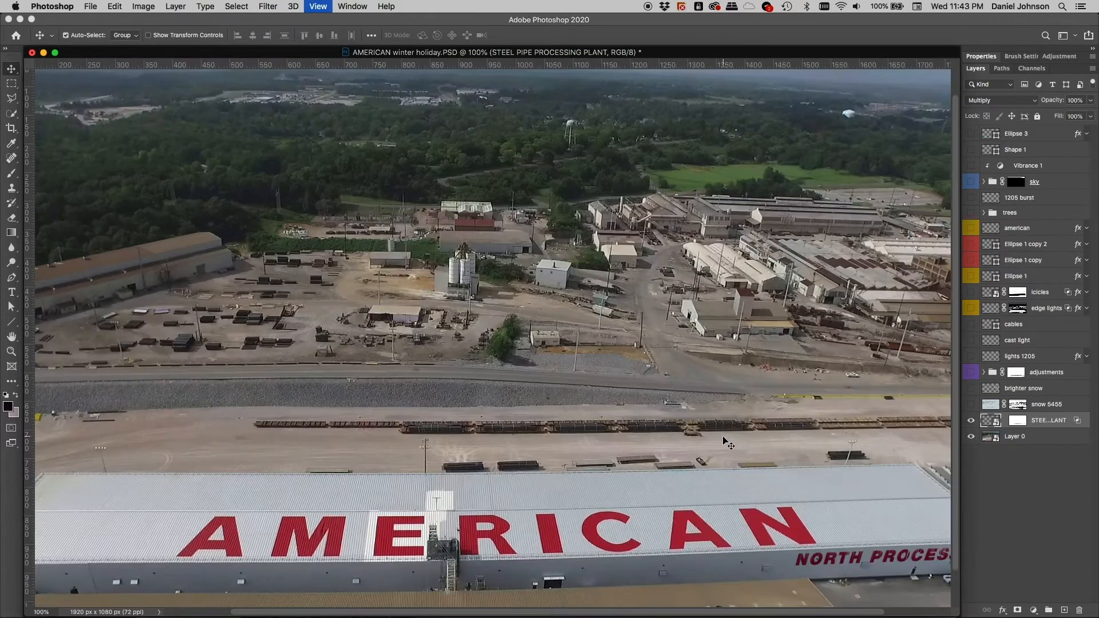
key(super+plus)
scroll(646, 375, down, 10)
scroll(646, 375, right, 10)
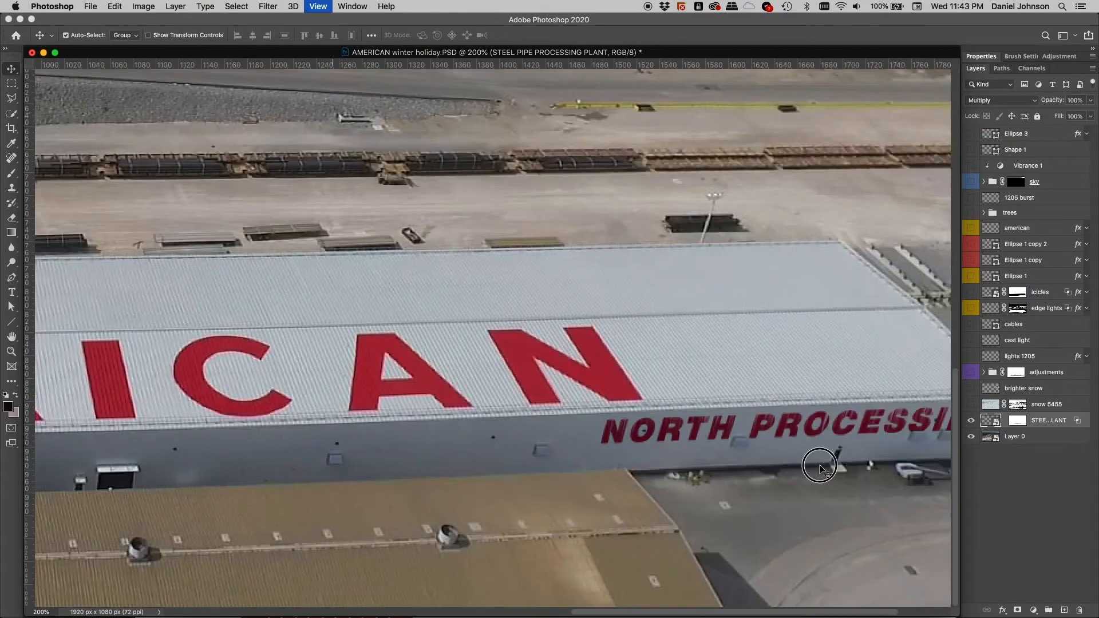
scroll(820, 466, right, 5)
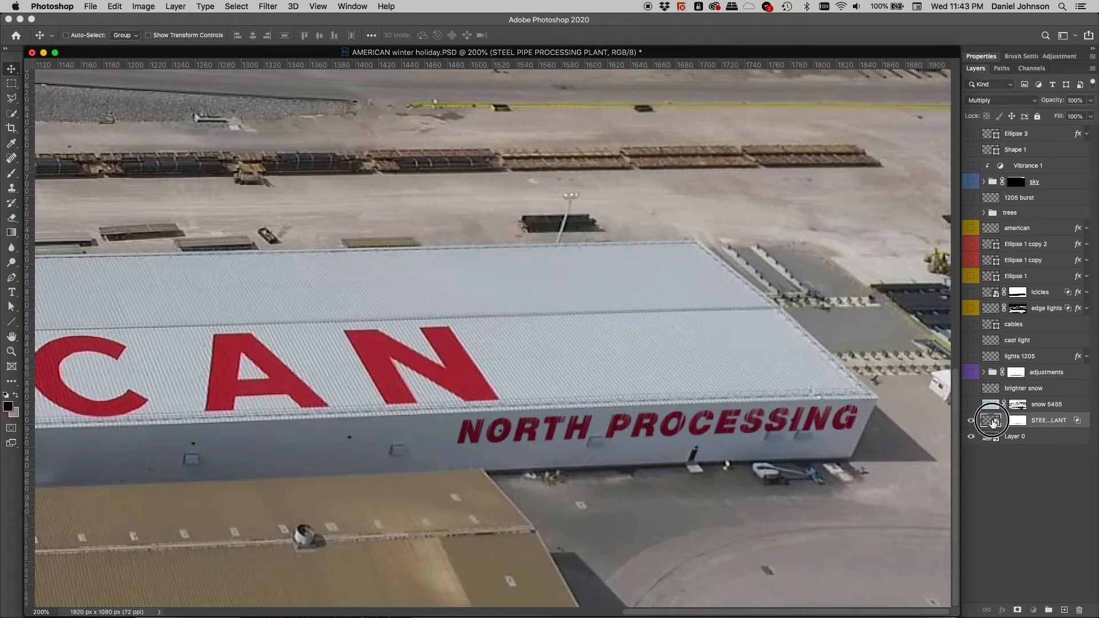
Step: Inspect the source text inside the STEEL PIPE PROCESSING PLANT smart object and its free transform box on the wall
double_click(991, 420)
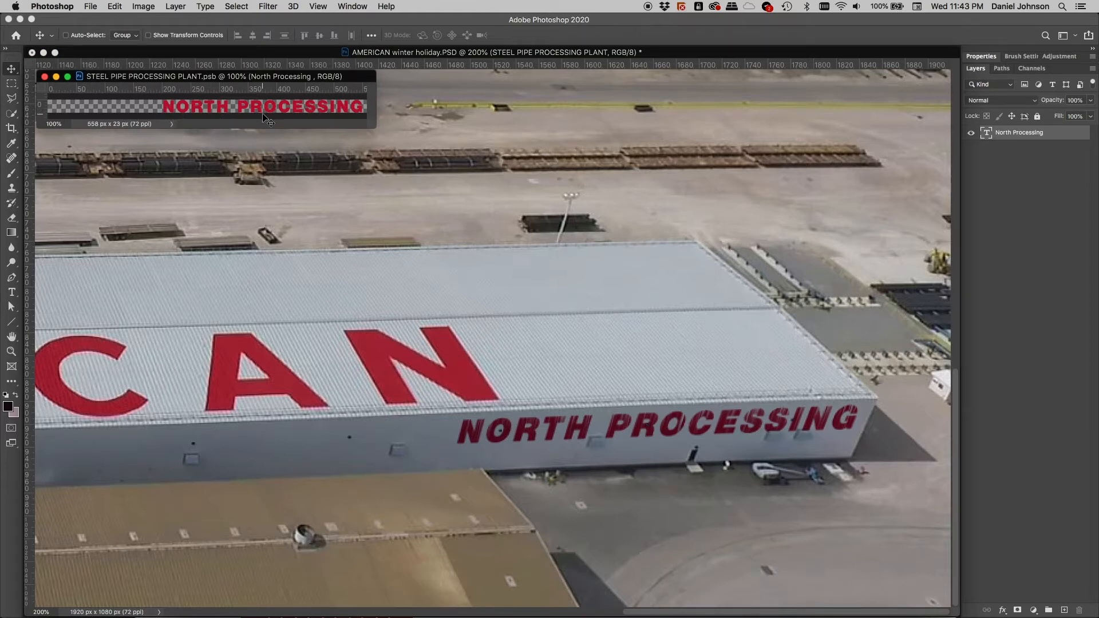
click(44, 76)
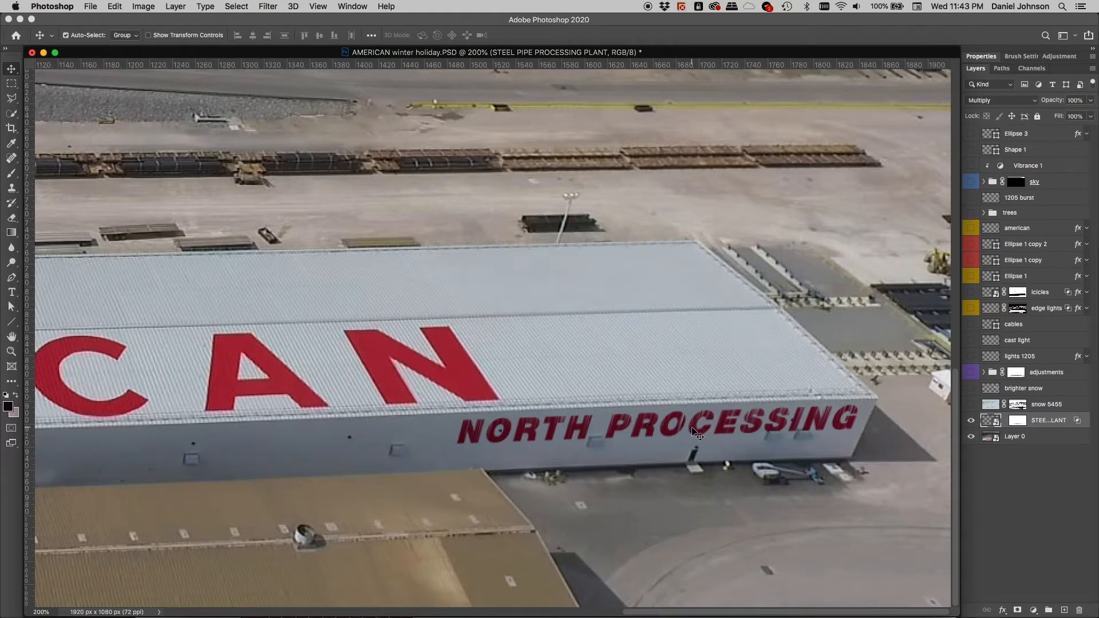
key(super+t)
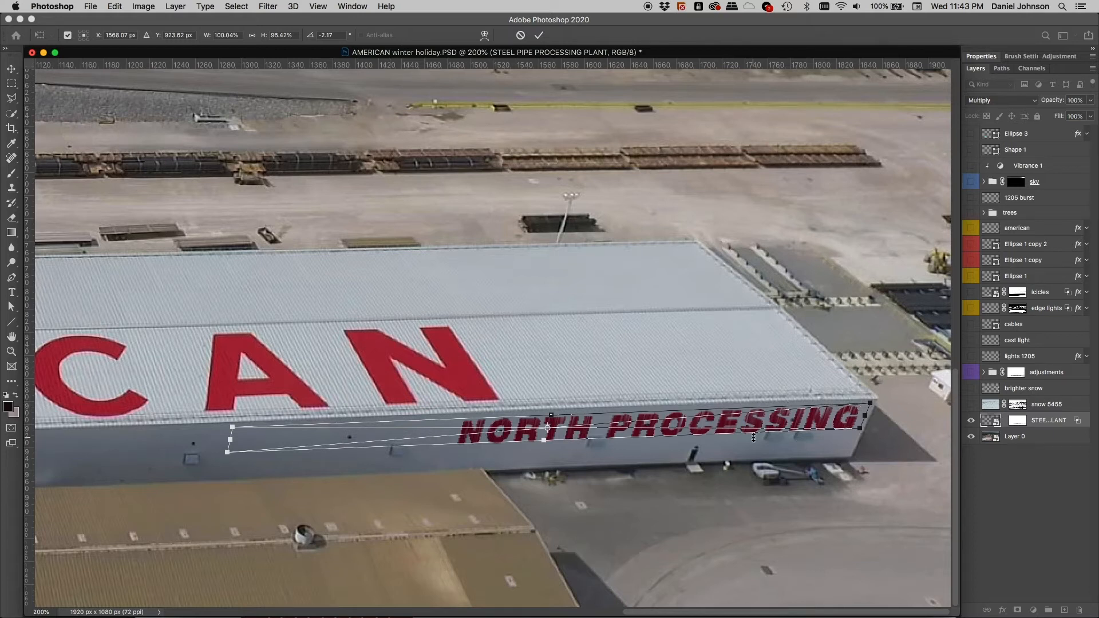
key(Return)
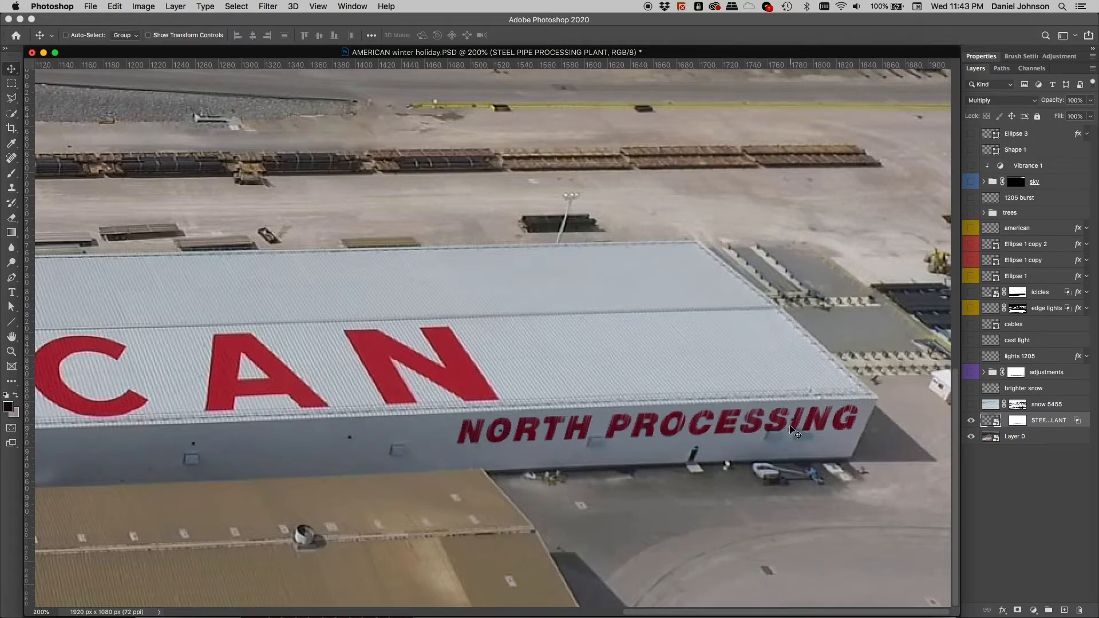
Step: Show the Shape 1 perspective lines and examine how they follow the building's roof ribs to its far left end
click(972, 149)
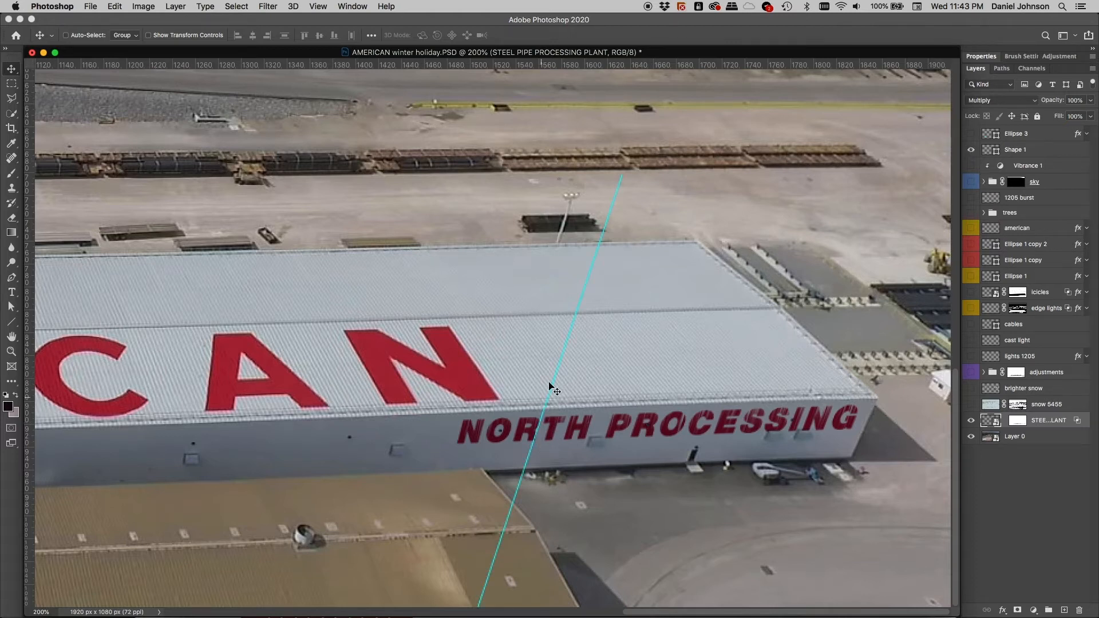
drag(524, 446, 693, 404)
drag(426, 431, 626, 393)
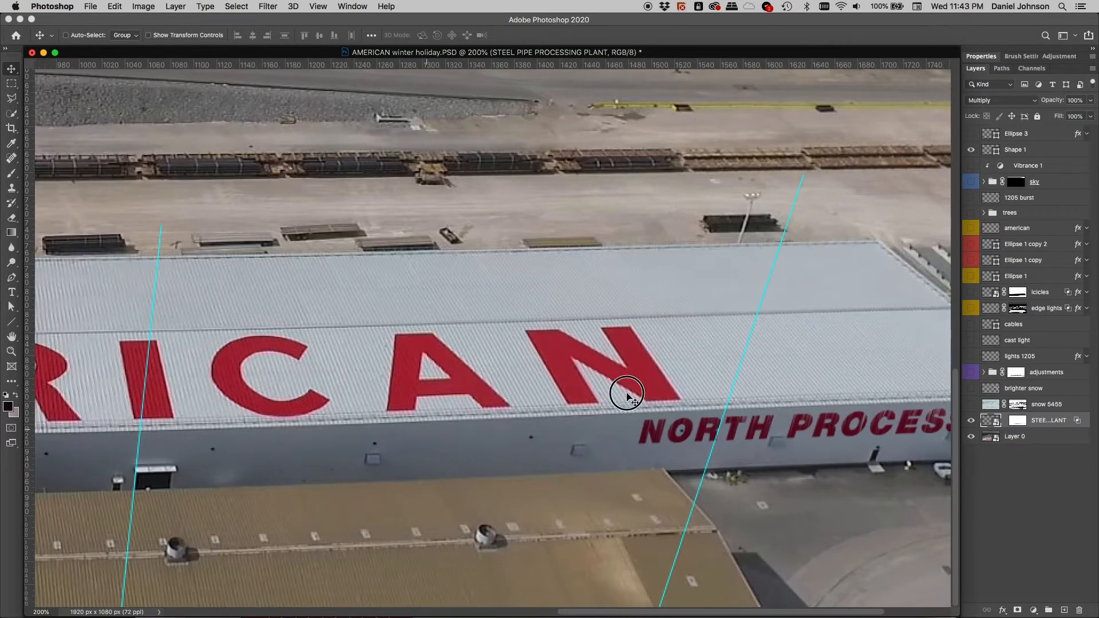
drag(424, 428, 616, 412)
drag(329, 435, 701, 413)
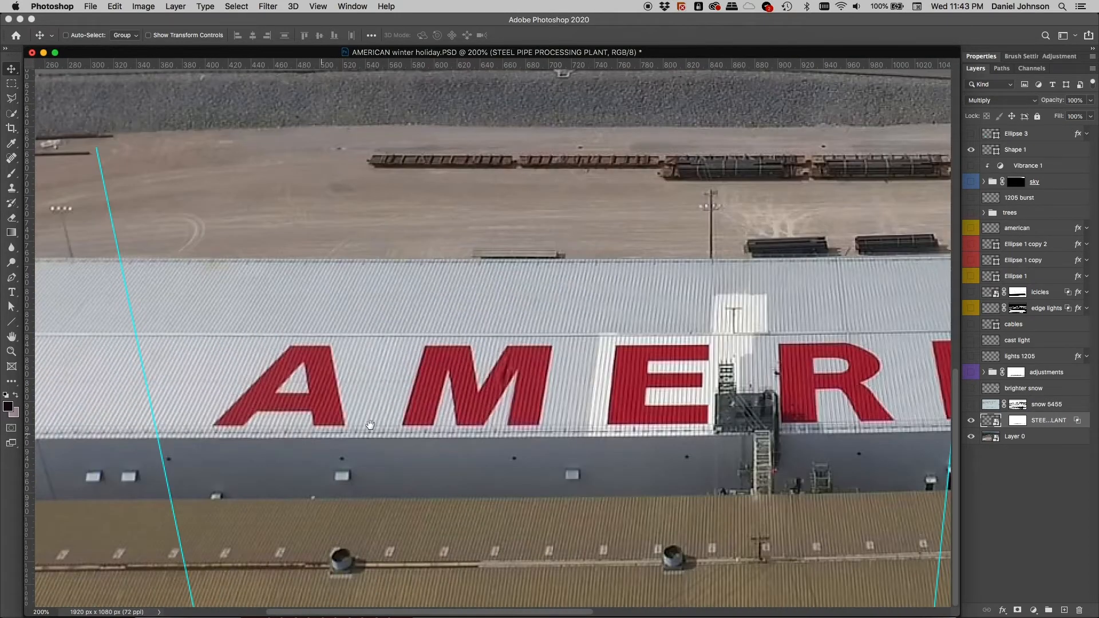
drag(452, 424, 578, 424)
drag(432, 427, 492, 427)
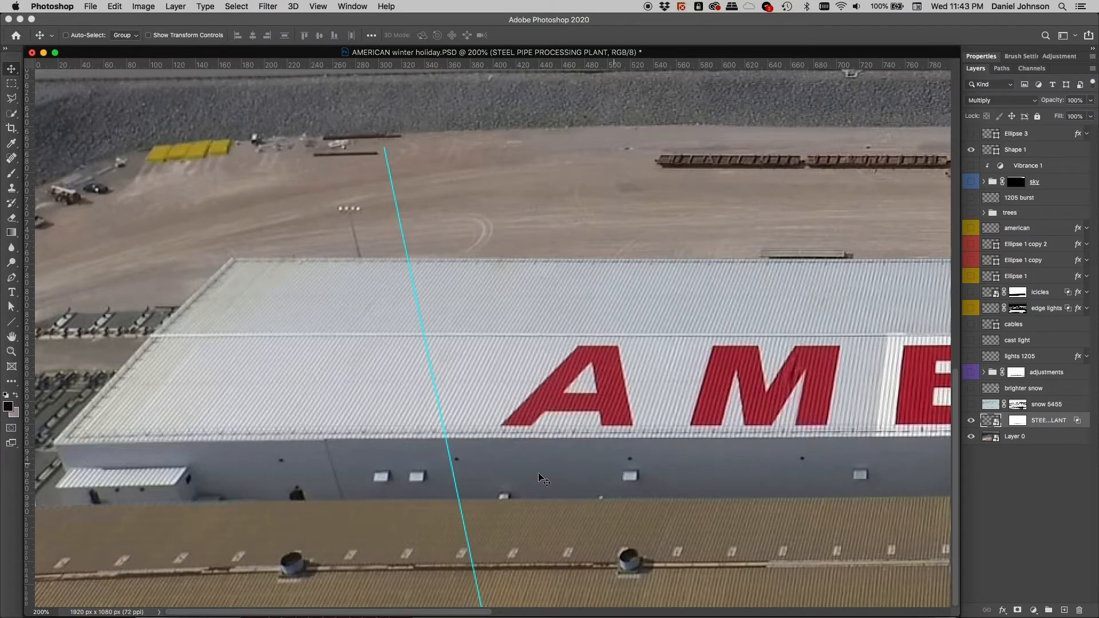
Step: Follow the perspective lines back to the North Processing lettering and check its free transform box against them
drag(742, 467, 446, 438)
drag(656, 463, 418, 452)
scroll(404, 463, right, 5)
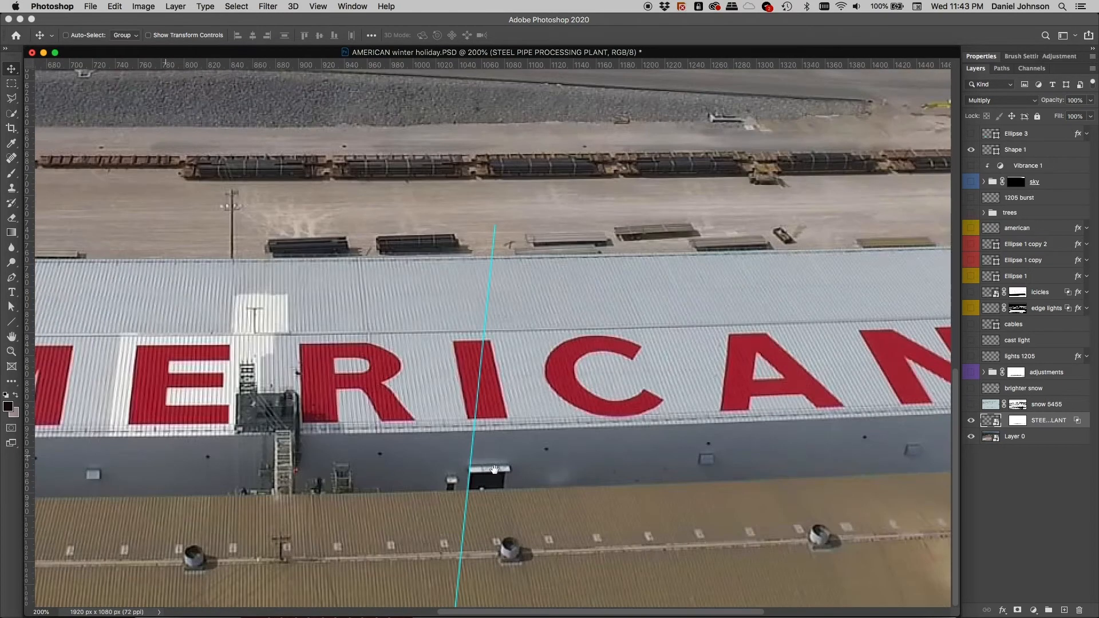
scroll(498, 469, right, 2)
scroll(473, 466, right, 1)
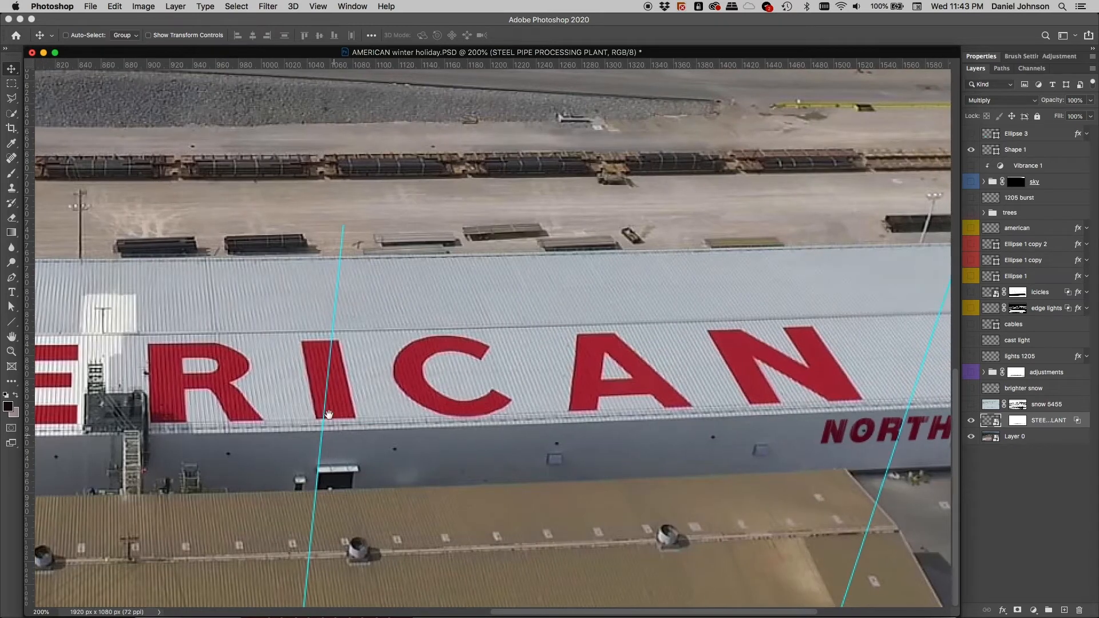
scroll(503, 467, right, 3)
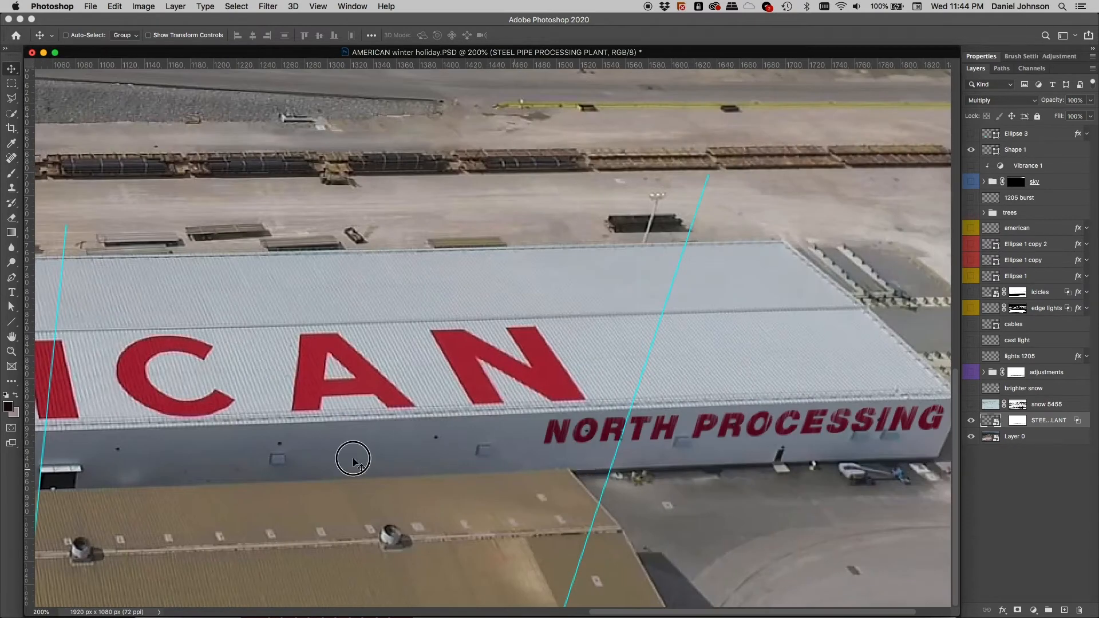
scroll(400, 464, right, 3)
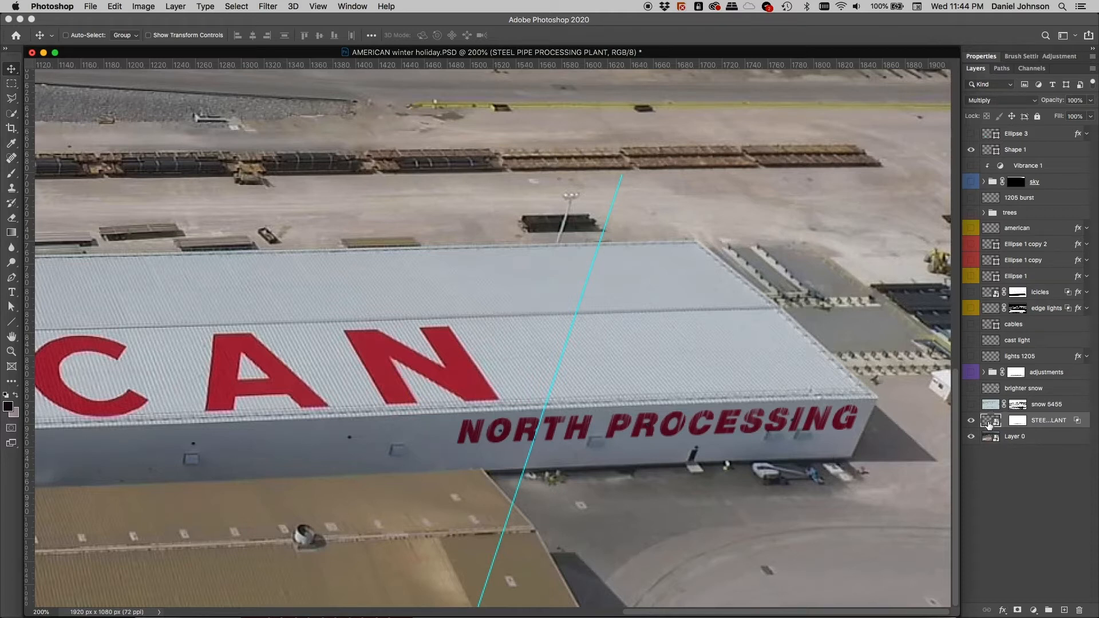
key(super+t)
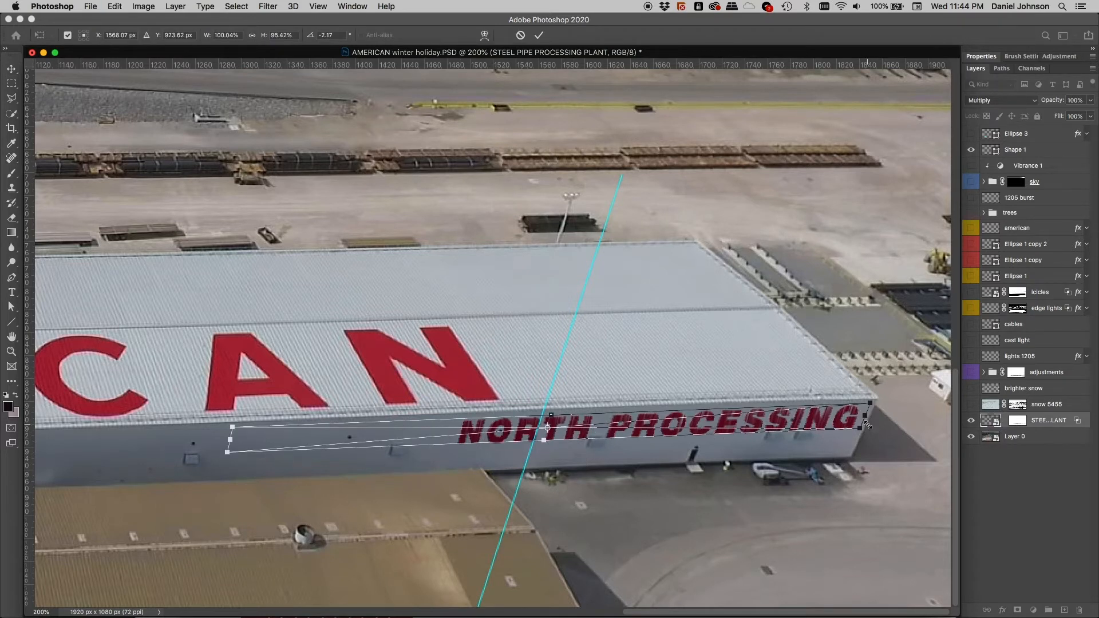
key(Return)
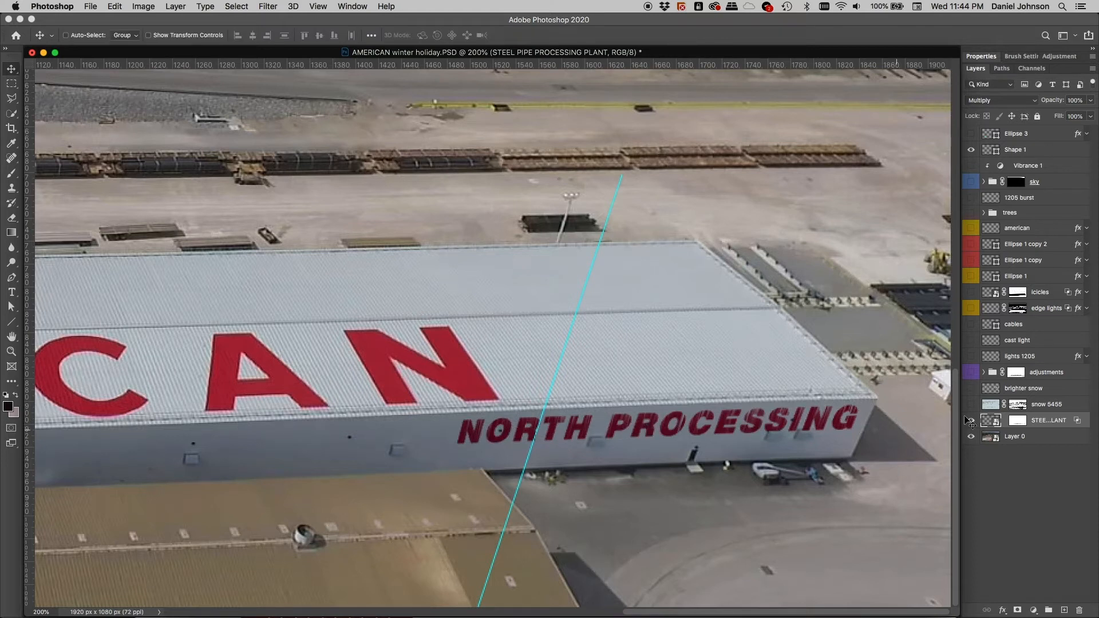
Step: Open the lettering layer's blending options and try Blend If underlying-layer black points of 0 and 81
double_click(1076, 427)
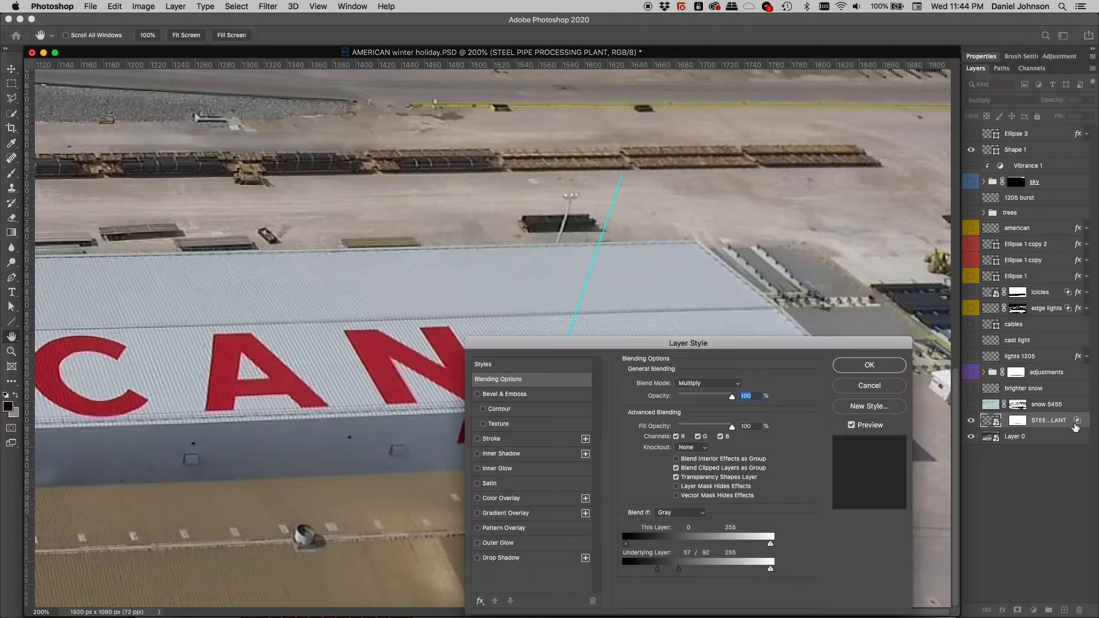
drag(739, 350, 556, 113)
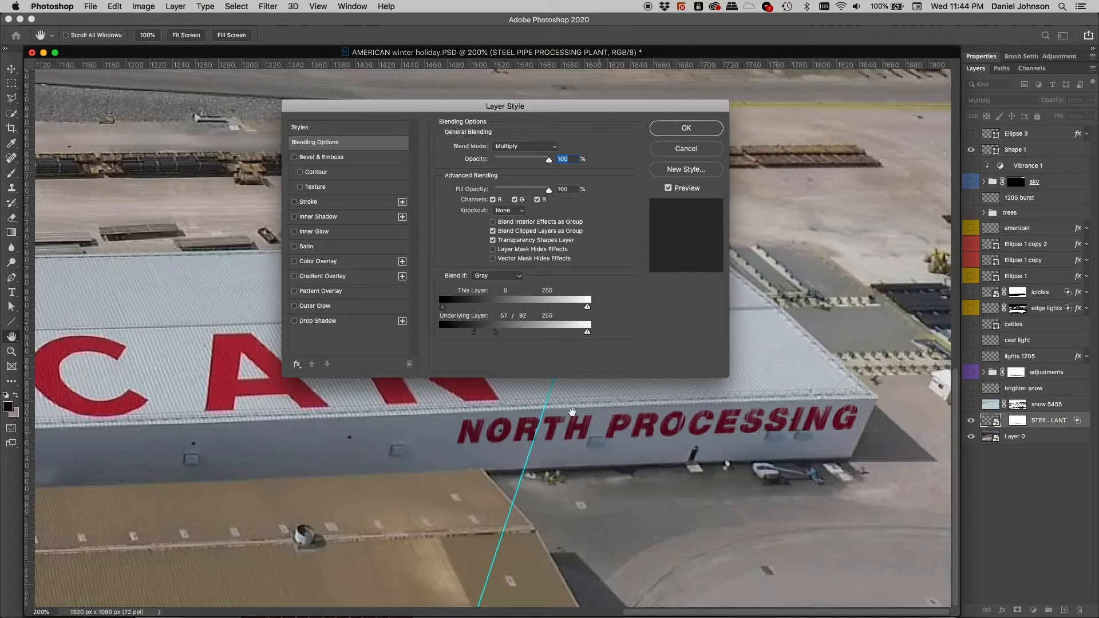
drag(496, 335, 376, 334)
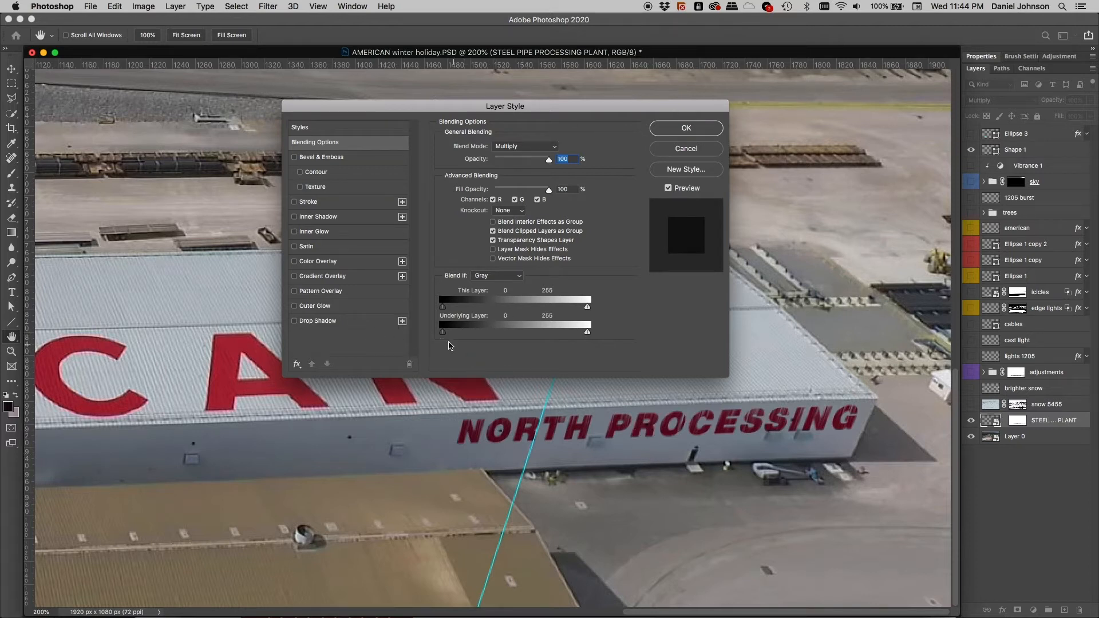
drag(444, 336, 488, 334)
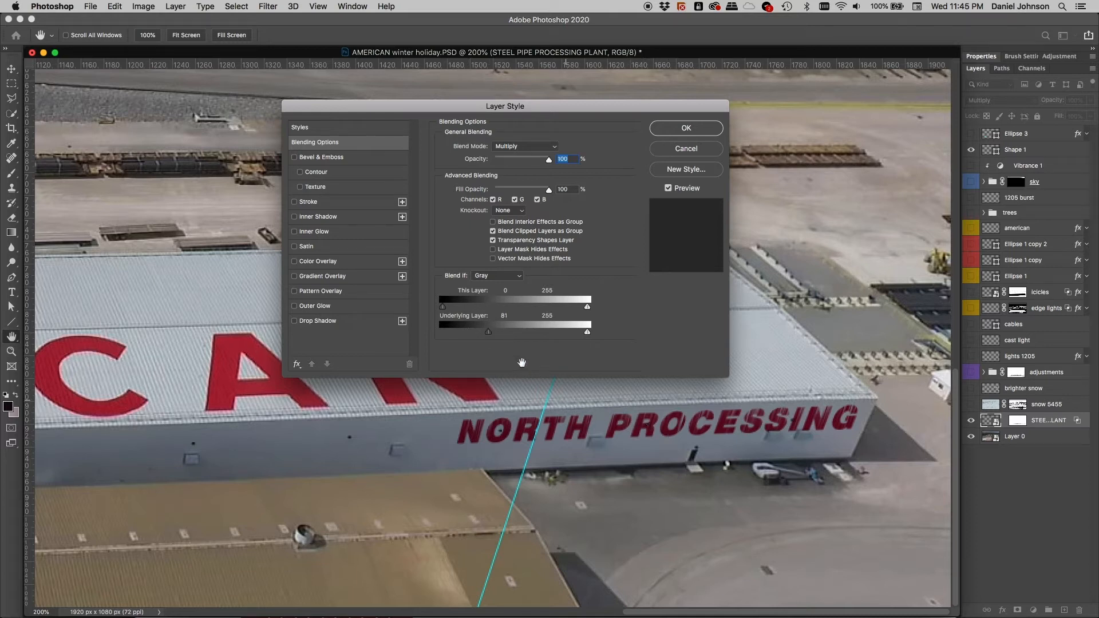
Step: Try underlying-layer black points of 124 and 103 for the lettering, and discard the layer style changes
mouse_move(491, 332)
mouse_down()
mouse_move(521, 335)
mouse_move(501, 335)
mouse_up()
drag(502, 332, 514, 334)
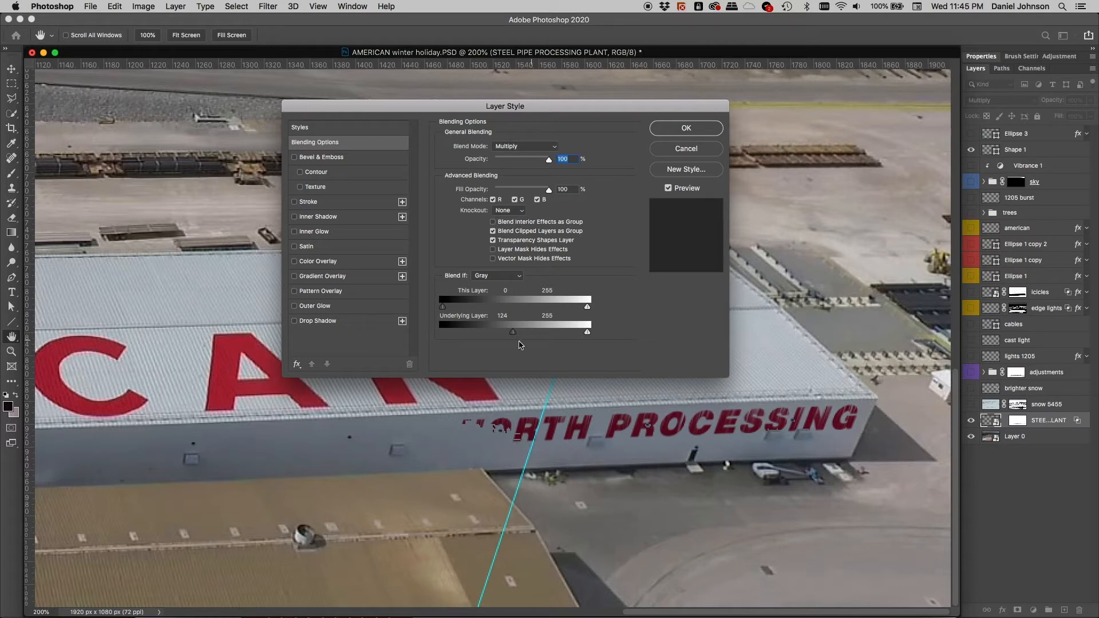
drag(515, 336, 500, 334)
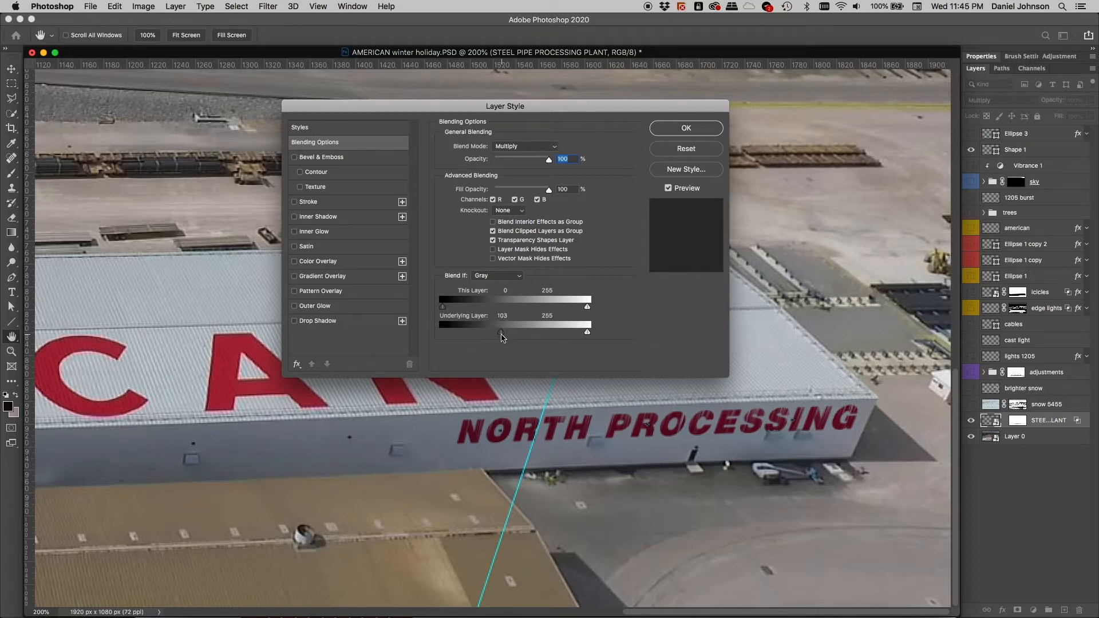
mouse_move(500, 337)
mouse_down()
mouse_move(486, 338)
mouse_move(511, 337)
mouse_move(483, 337)
mouse_up()
click(680, 151)
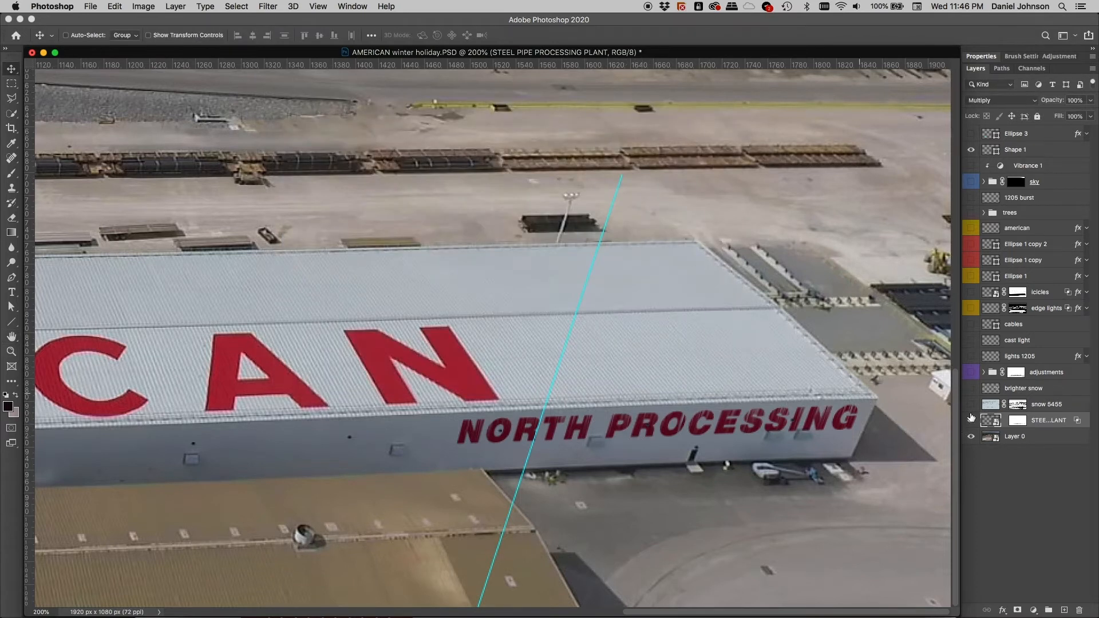
Step: Try the Normal blend mode on the lettering layer and return it to Multiply
click(984, 101)
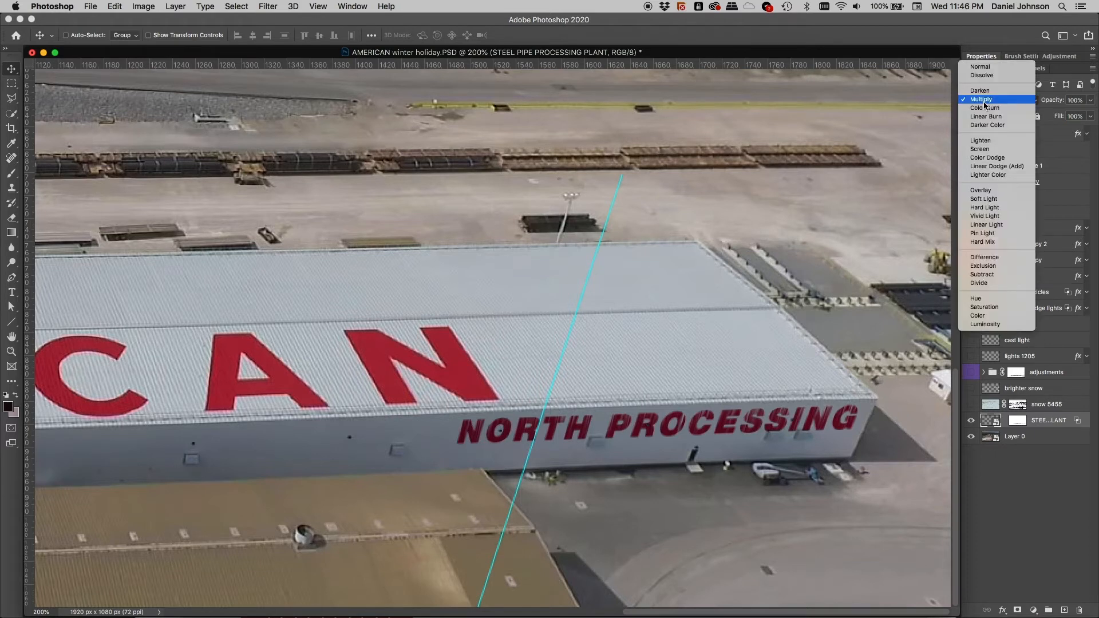
click(979, 68)
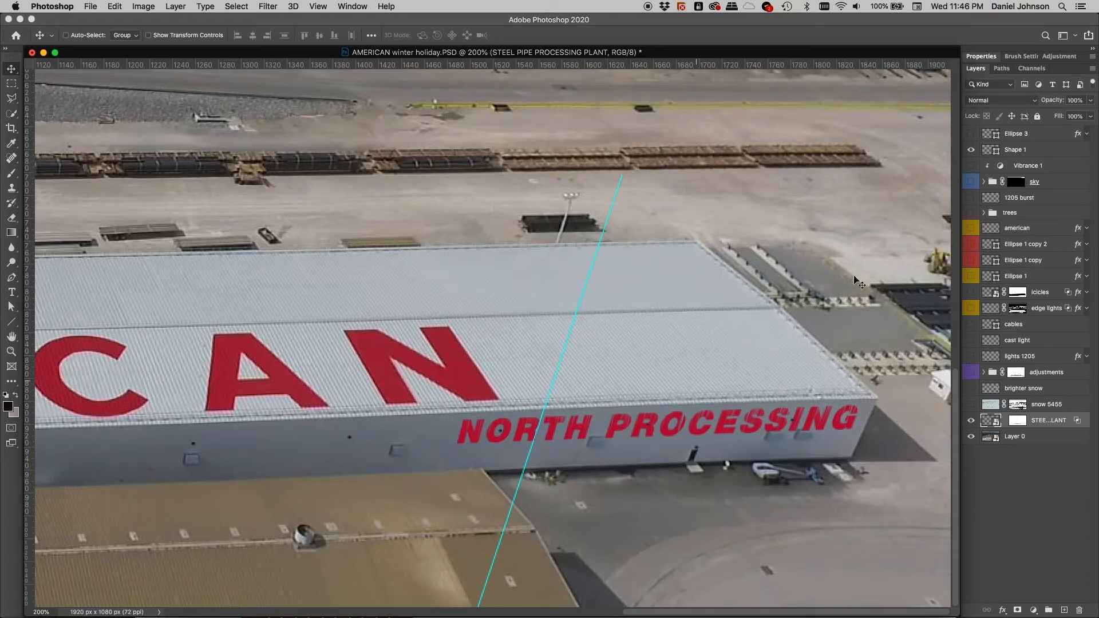
click(985, 103)
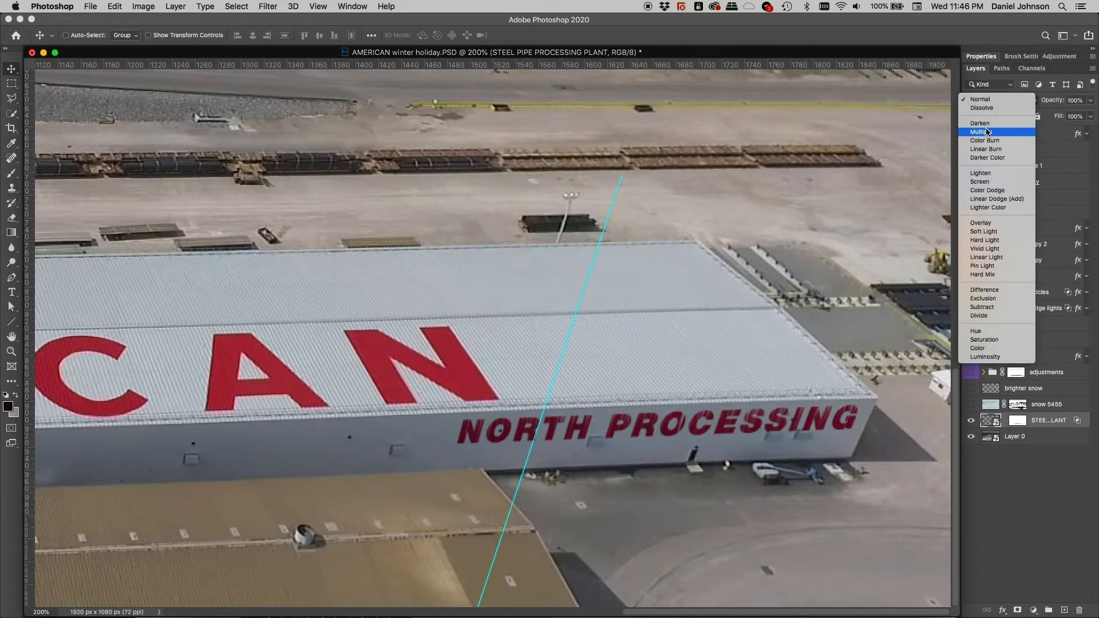
click(986, 130)
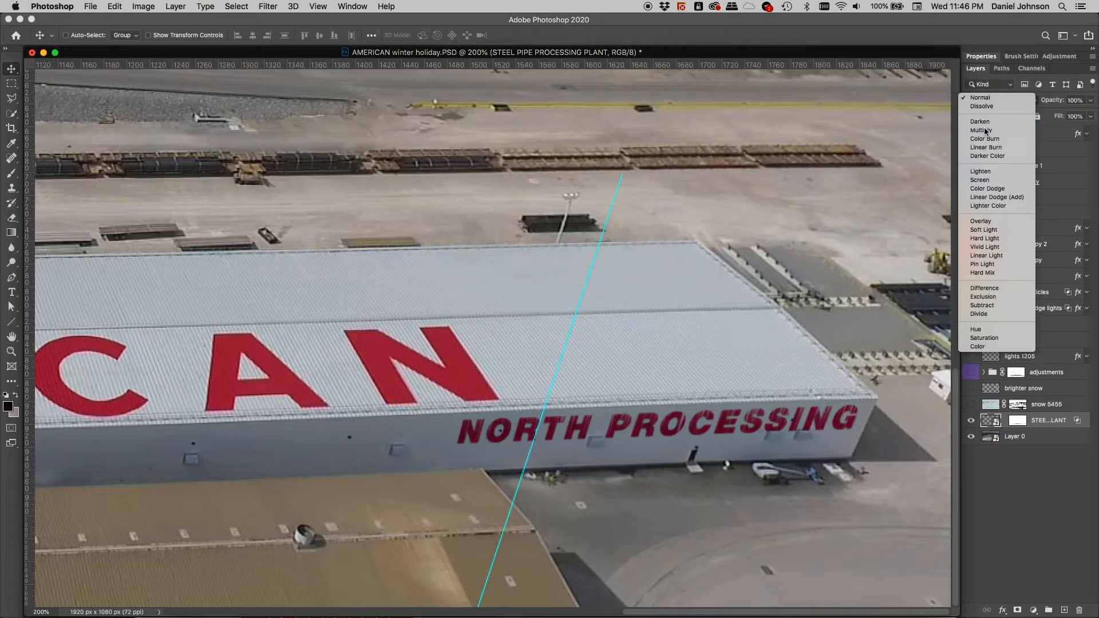
Step: Inspect the layer mask of the STEEL PIPE PROCESSING PLANT layer
click(1018, 422)
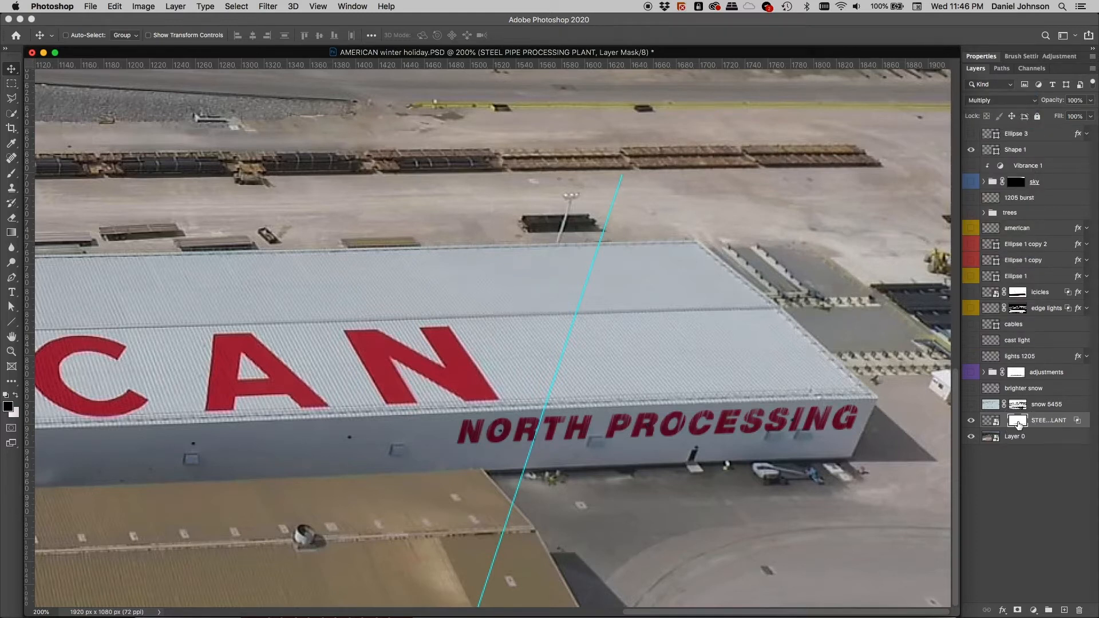
alt+click(1018, 422)
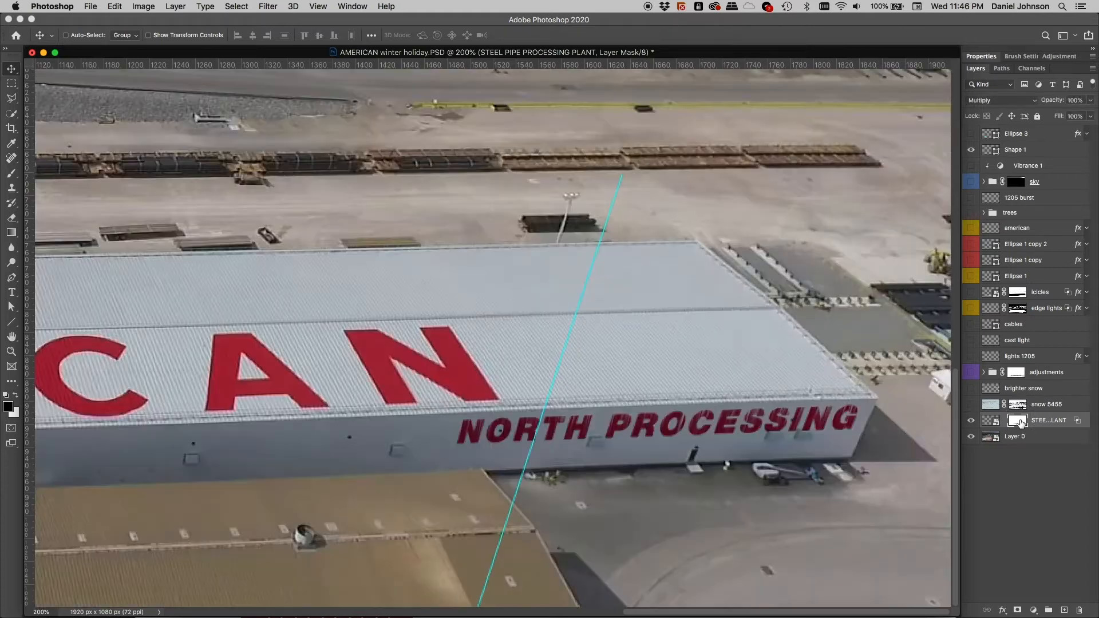
alt+click(1019, 420)
Step: Hide the Shape 1 perspective lines and show the snow 5455 layer over the scene at 100%
click(972, 150)
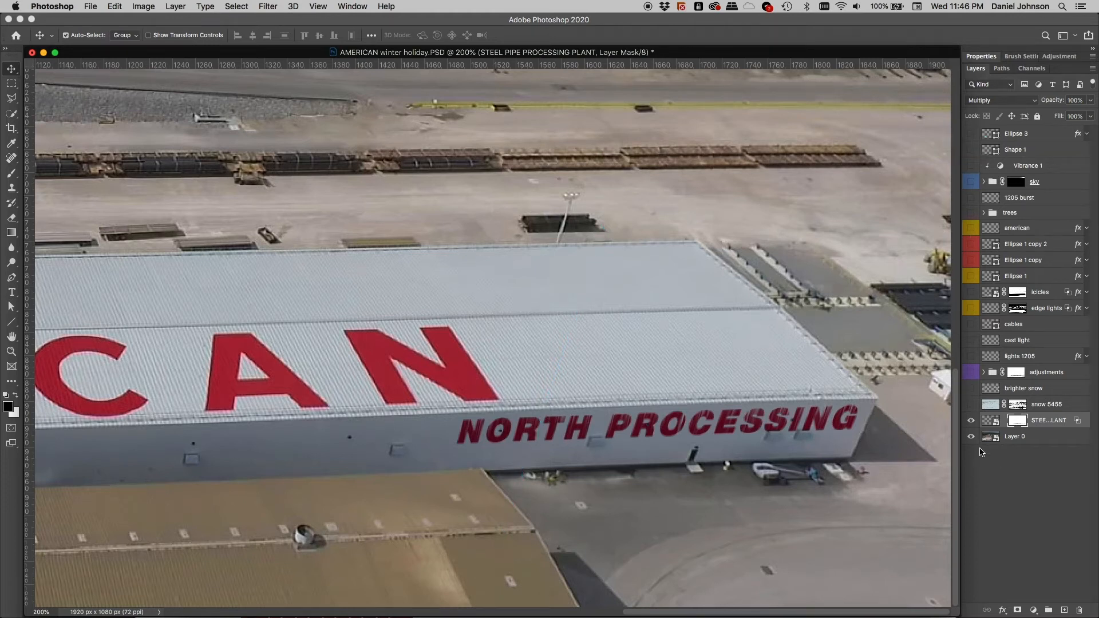
key(super+1)
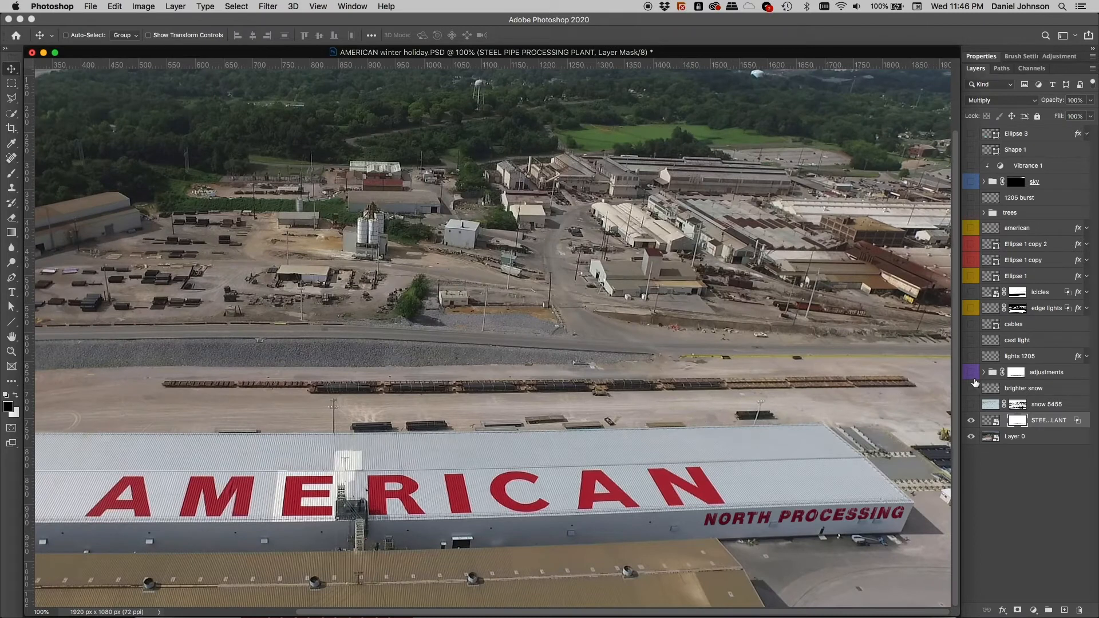
click(972, 405)
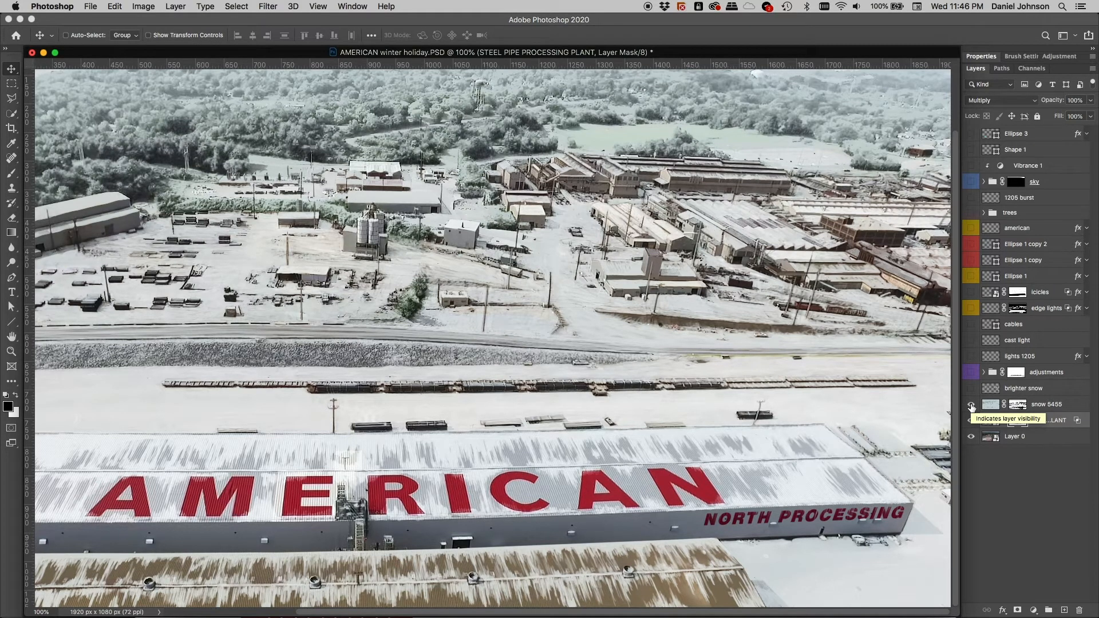
Step: Hide the snow 5455 layer and look over the original summer photo, from the treeline to the North Processing roof
click(971, 404)
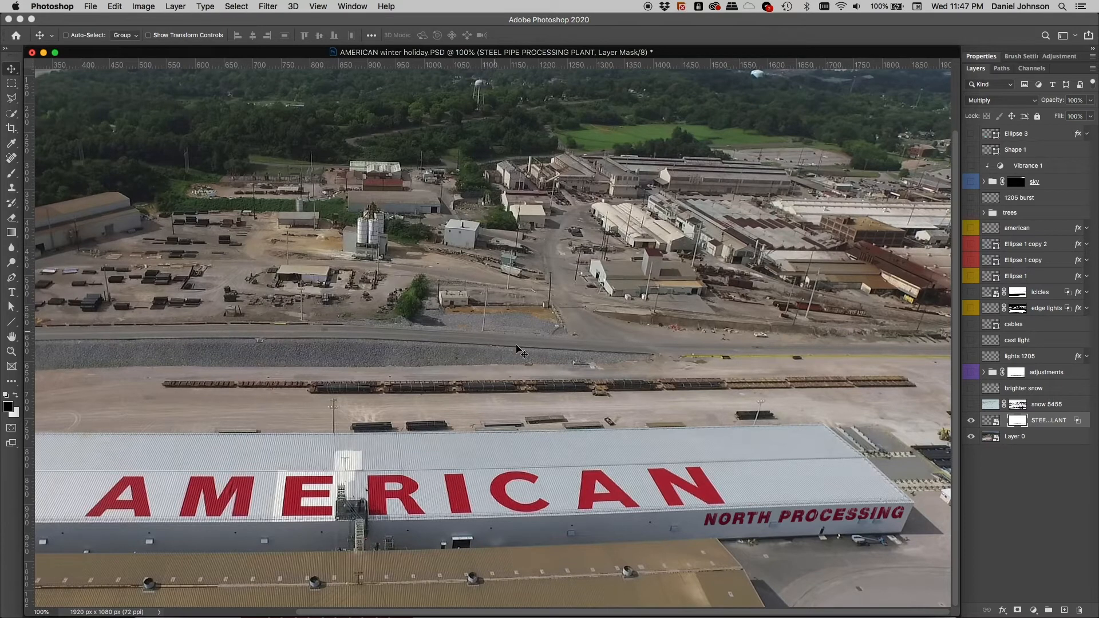
click(349, 314)
drag(349, 314, 603, 362)
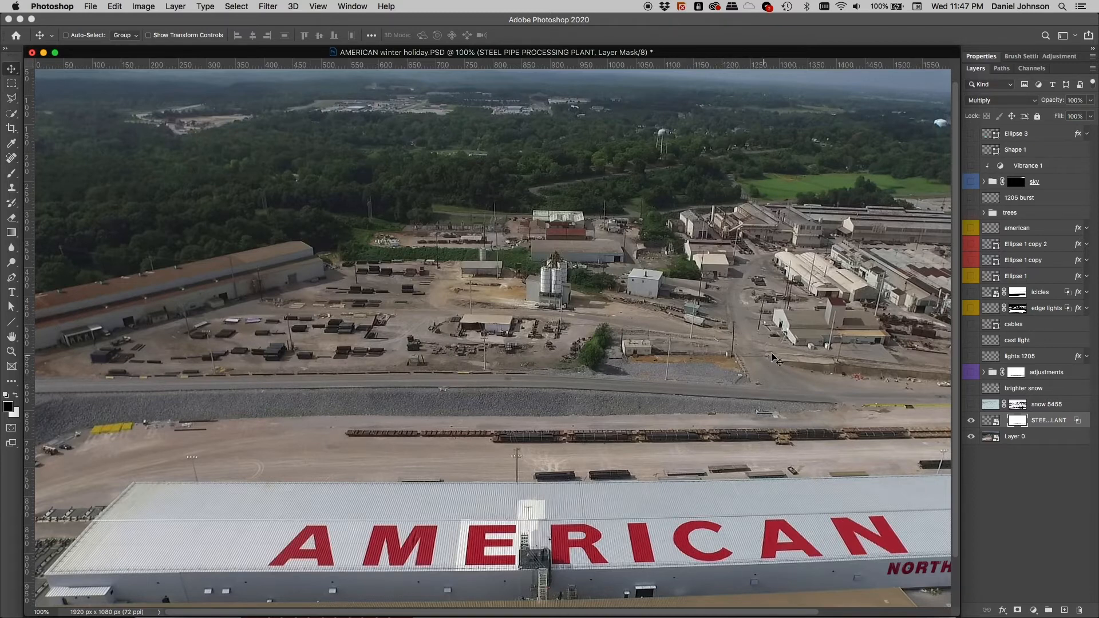
scroll(736, 342, right, 2)
scroll(625, 371, right, 5)
scroll(626, 371, up, 1)
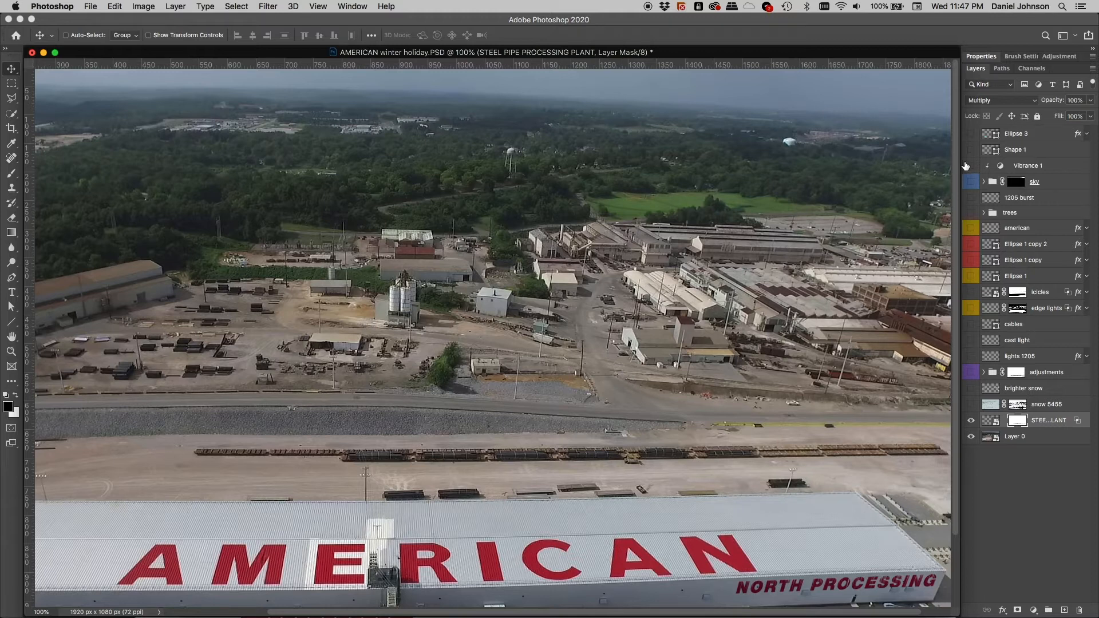
Step: Compare the Red, Green and Blue channels of the plant photo for contrast between ground, trees and roof lettering
click(1031, 68)
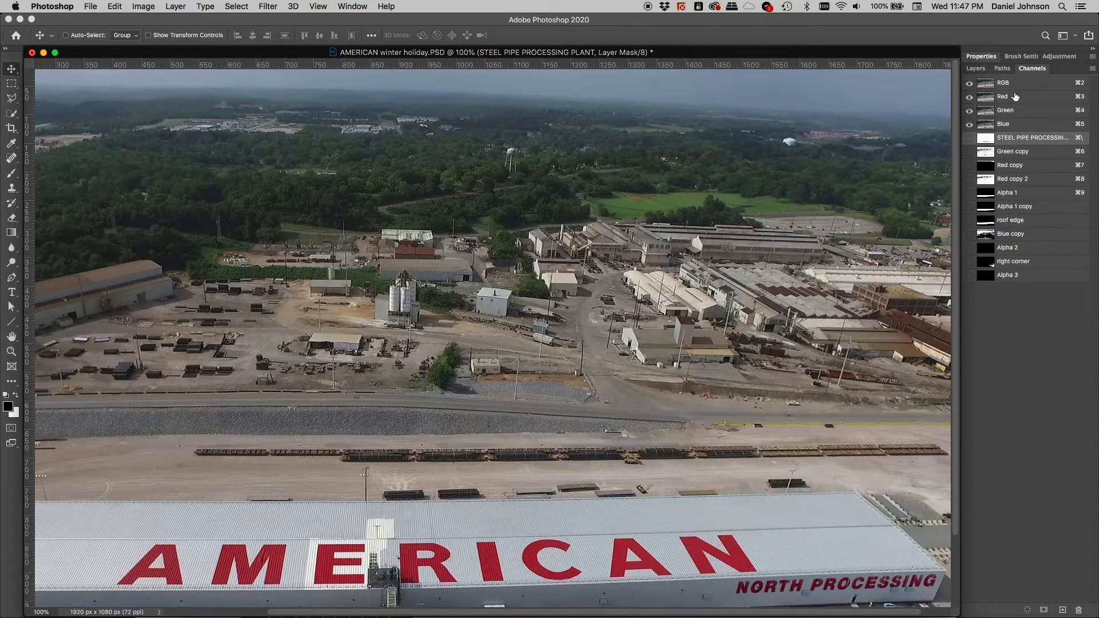
click(1025, 98)
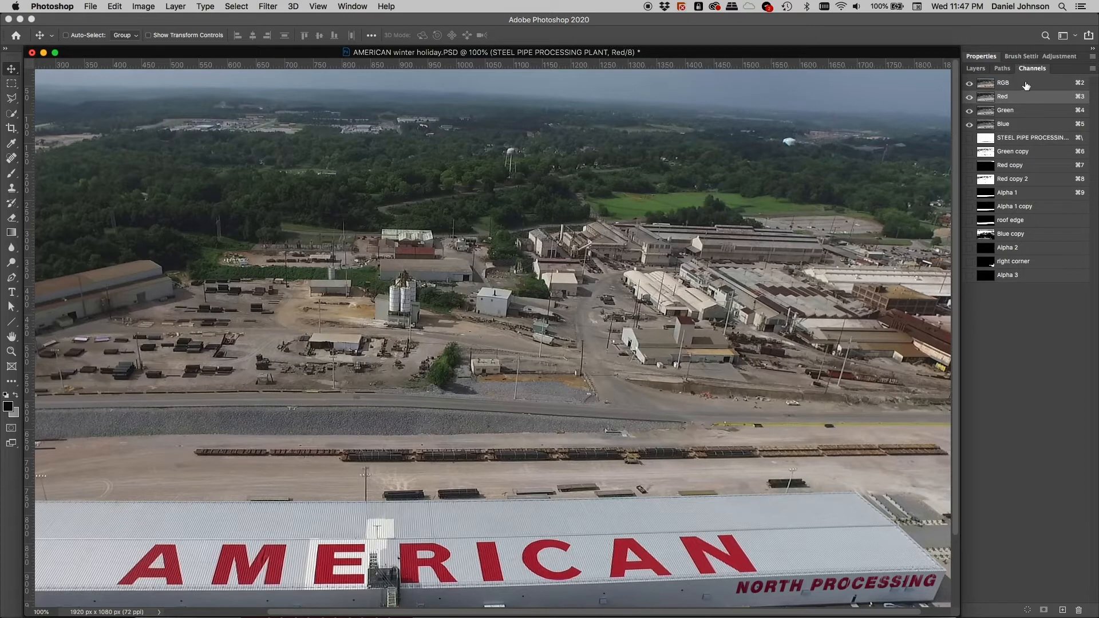
click(1026, 100)
click(1026, 111)
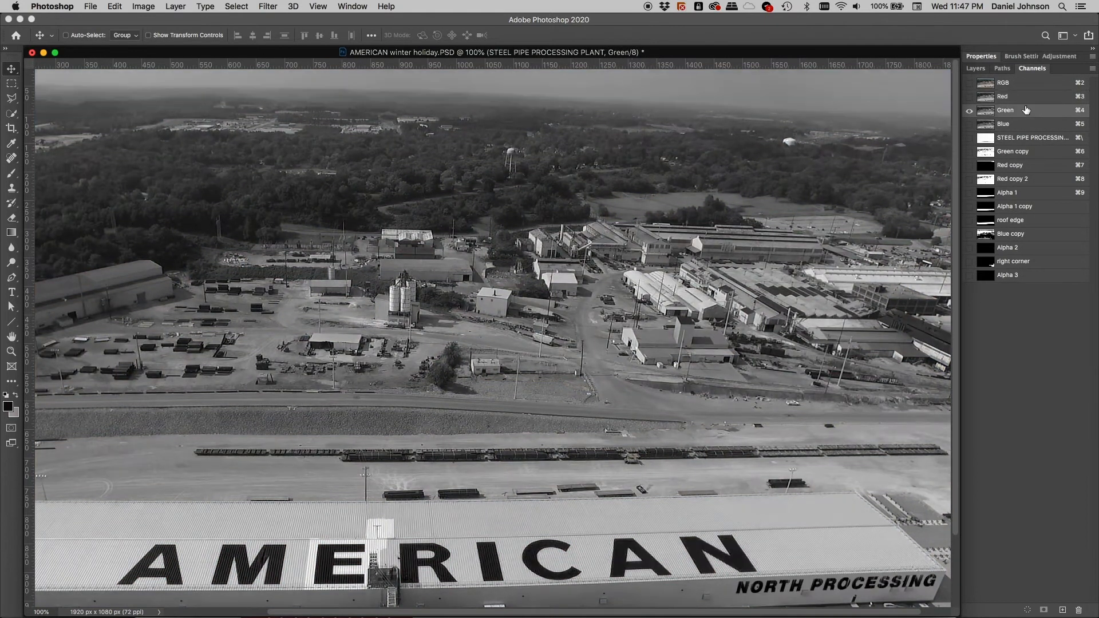
click(1027, 125)
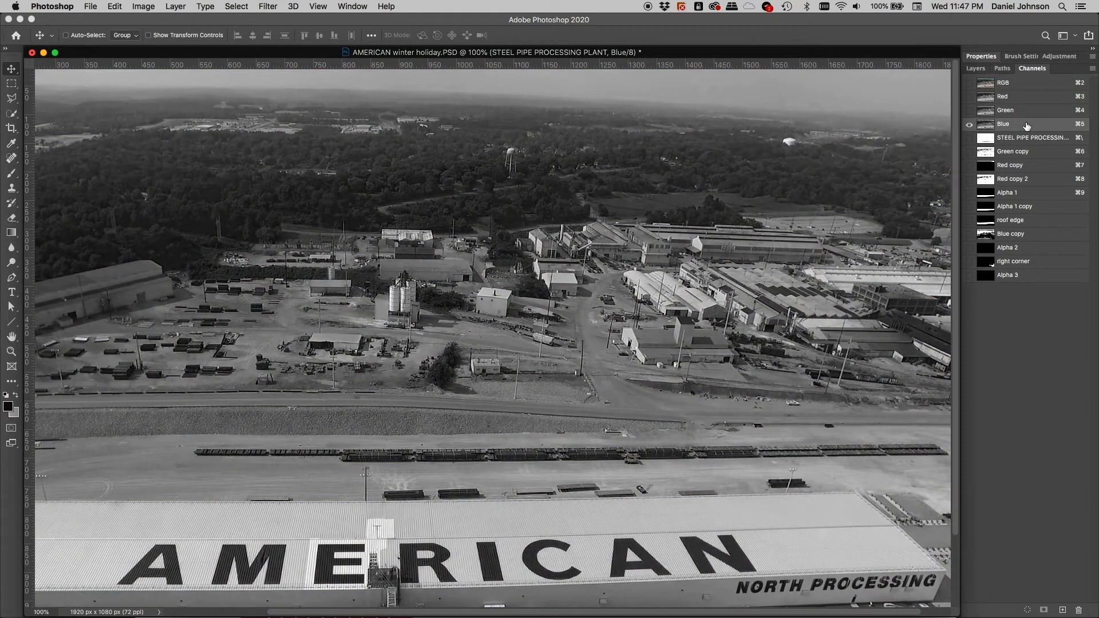
click(1024, 111)
click(1022, 96)
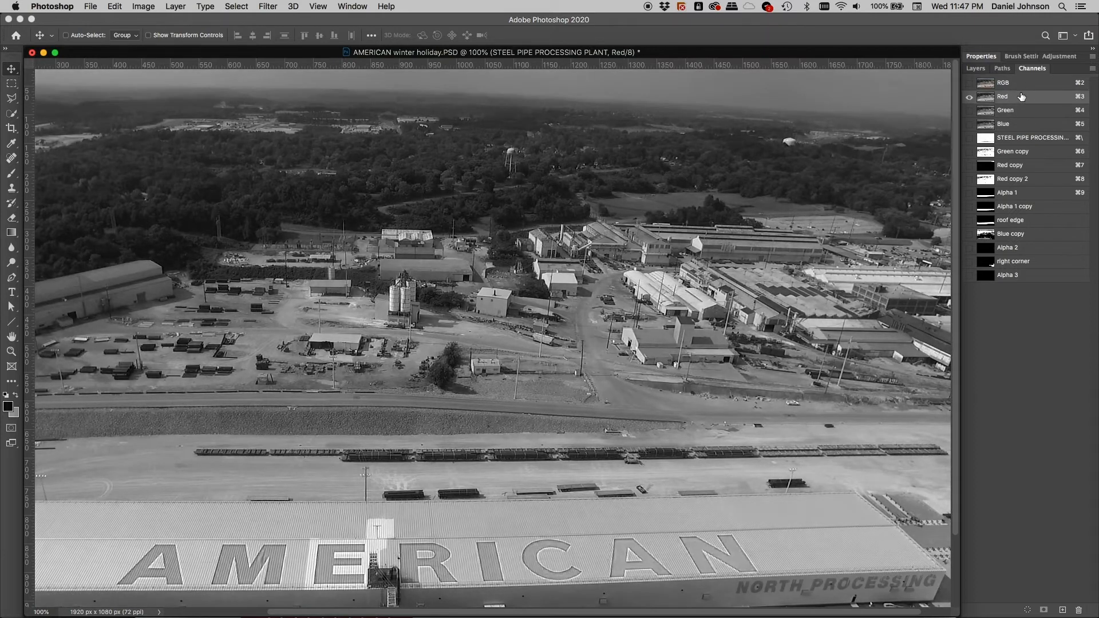
click(1022, 110)
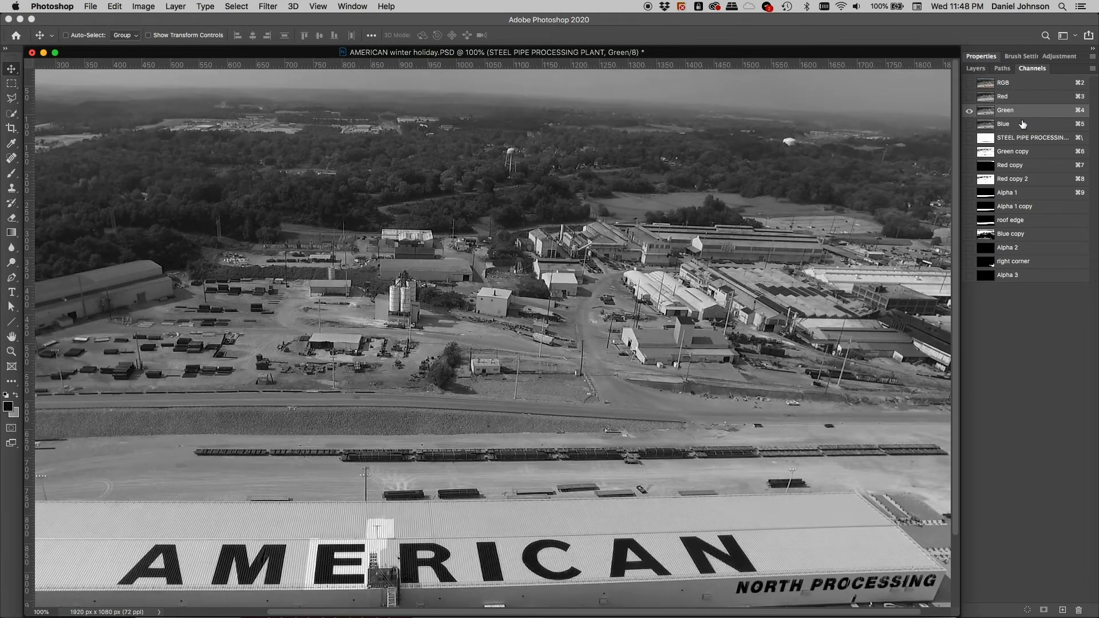
click(1023, 124)
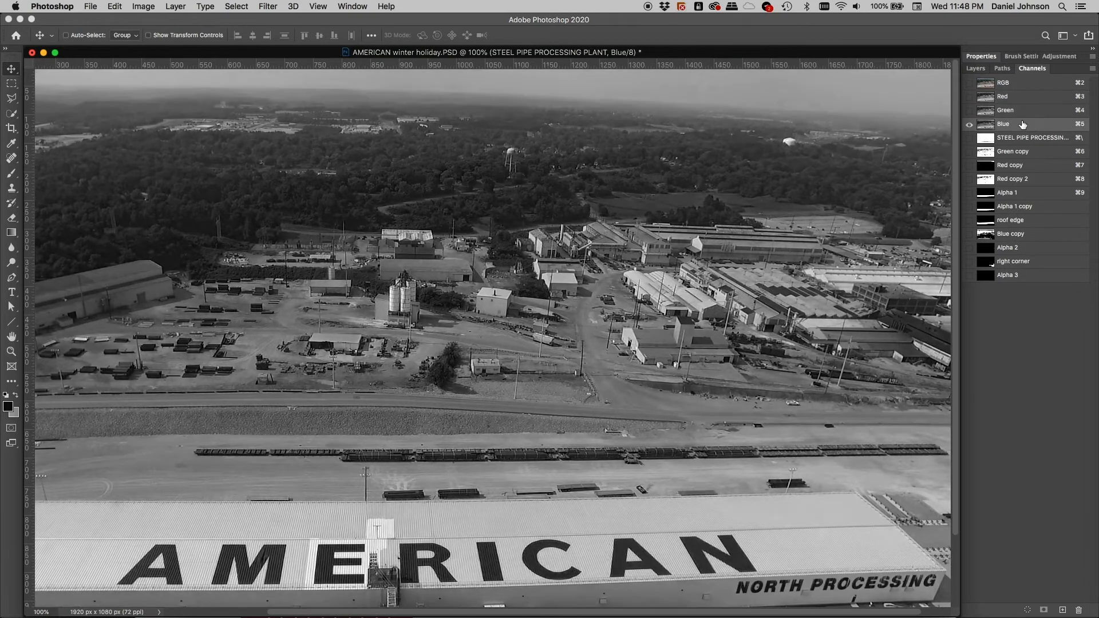
Step: Compare the high-contrast Green copy channel with the original Green channel
click(1011, 153)
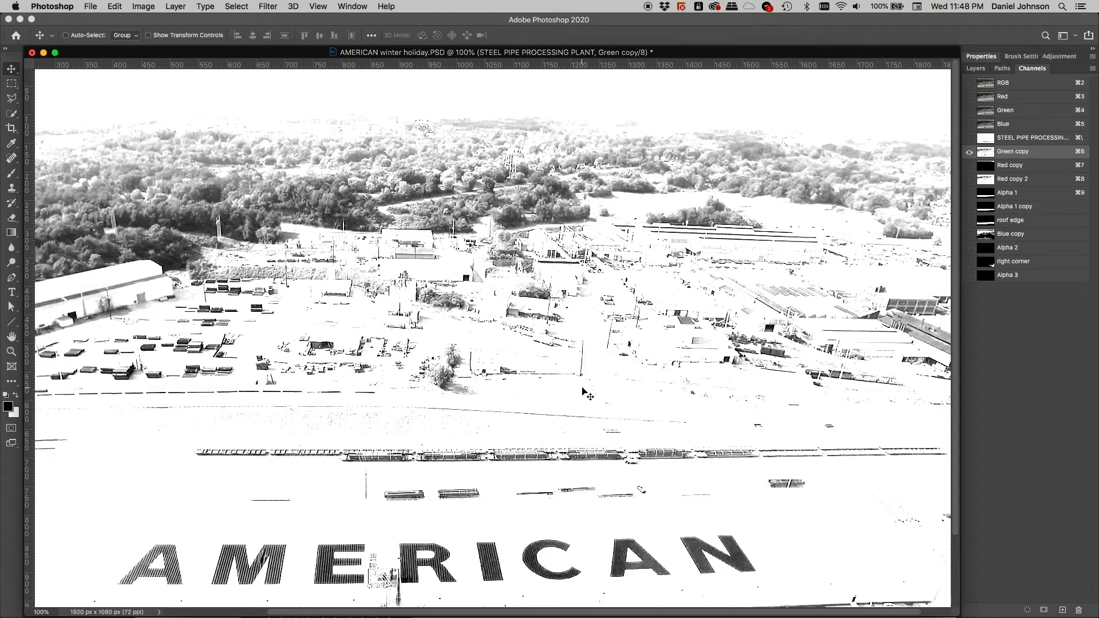
click(1021, 112)
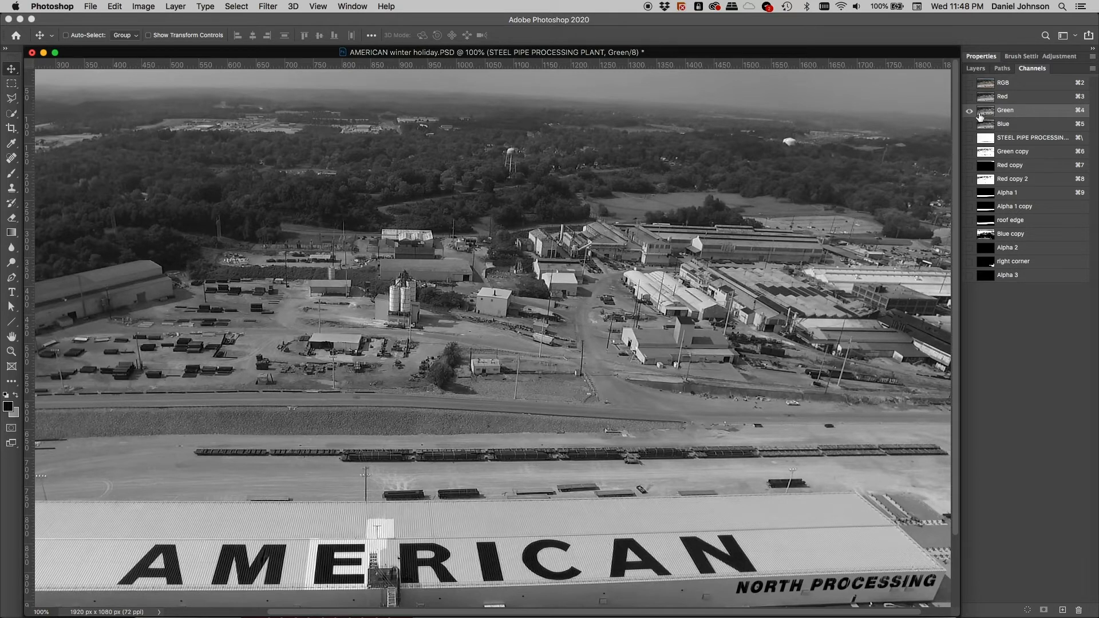
click(1014, 154)
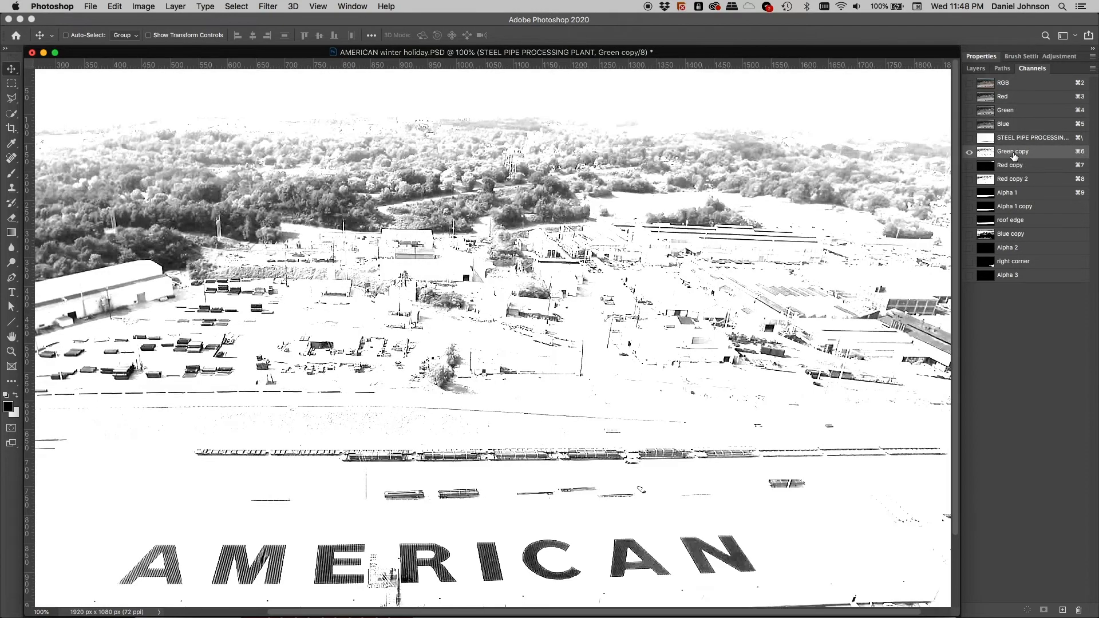
Step: Duplicate the Green channel and return to the full-color RGB composite and the layer list
click(1013, 112)
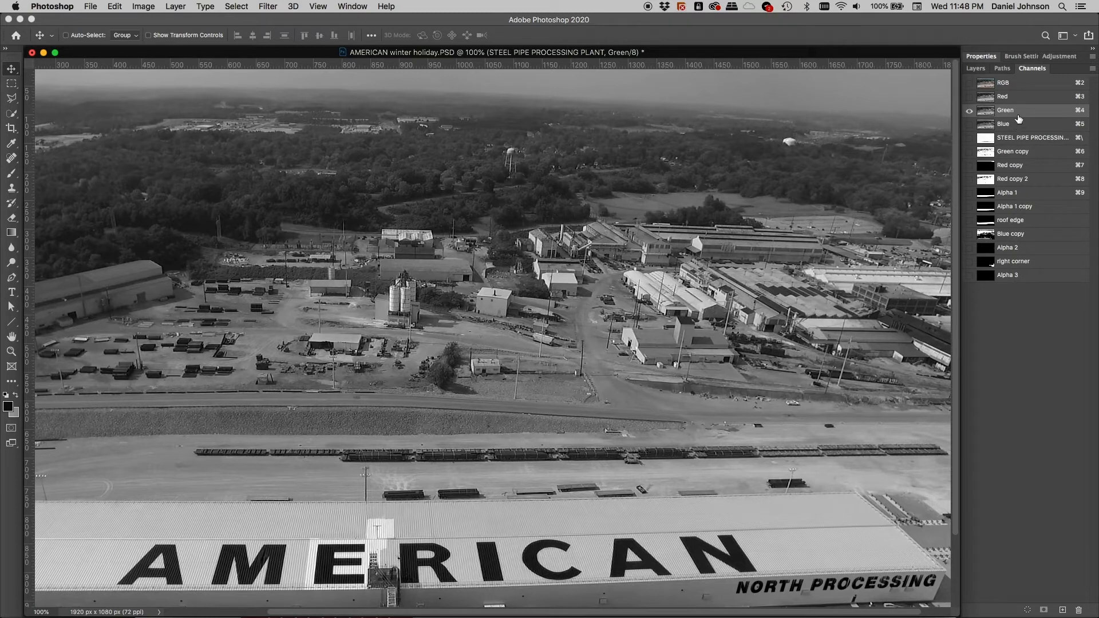
drag(1019, 111, 1064, 611)
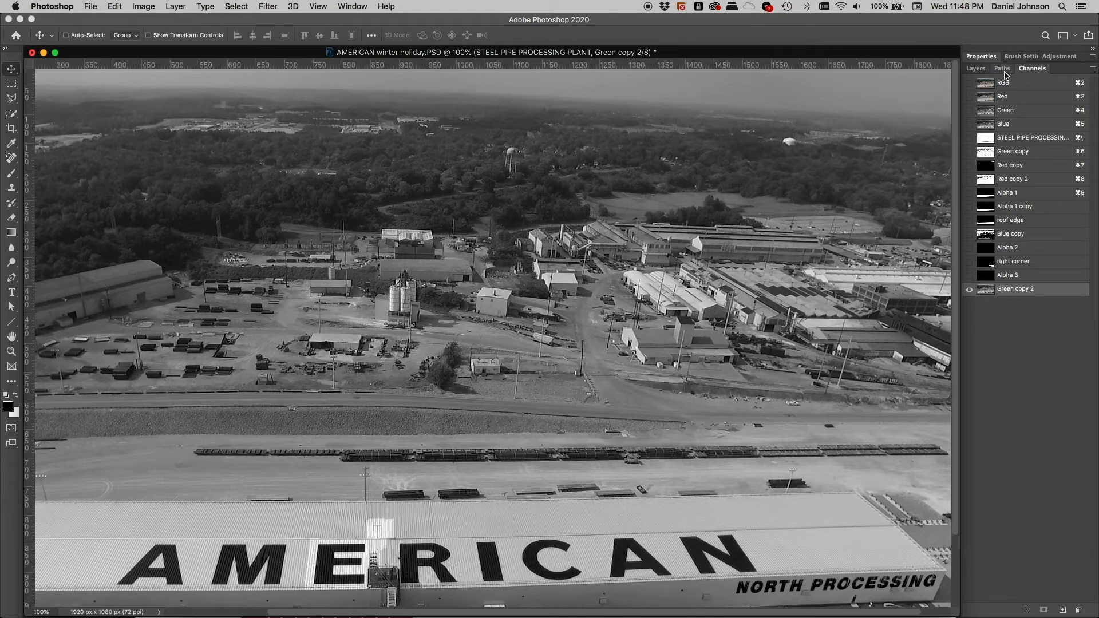
key(super+2)
click(976, 69)
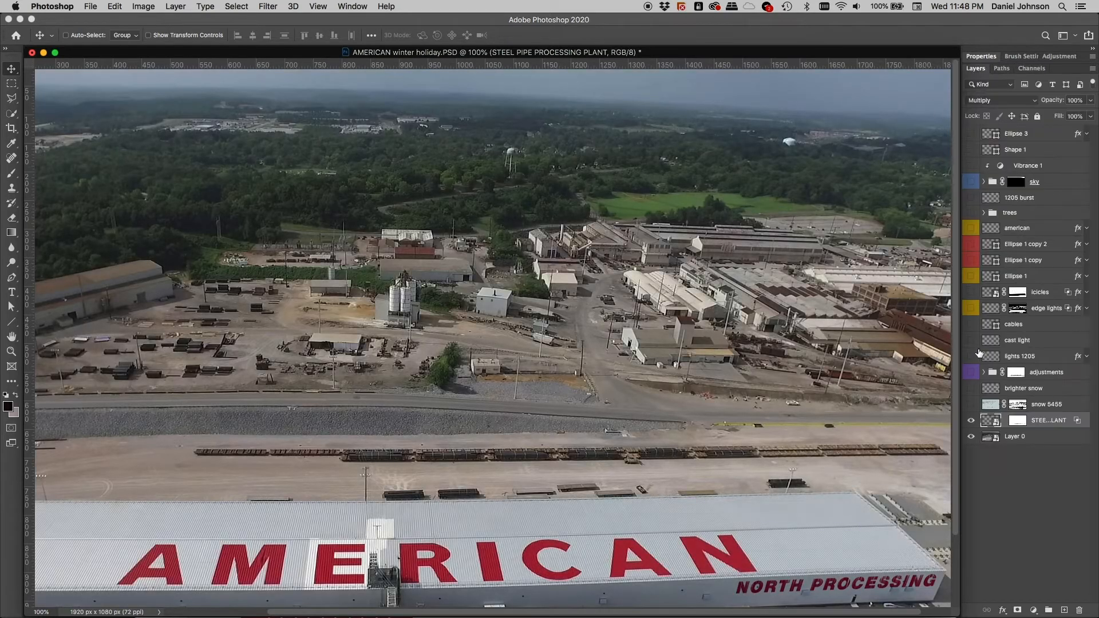
Step: With Layer 0 active, adjust Levels on the Green copy 2 channel to a black input of 12 and a white input of 120
click(1031, 441)
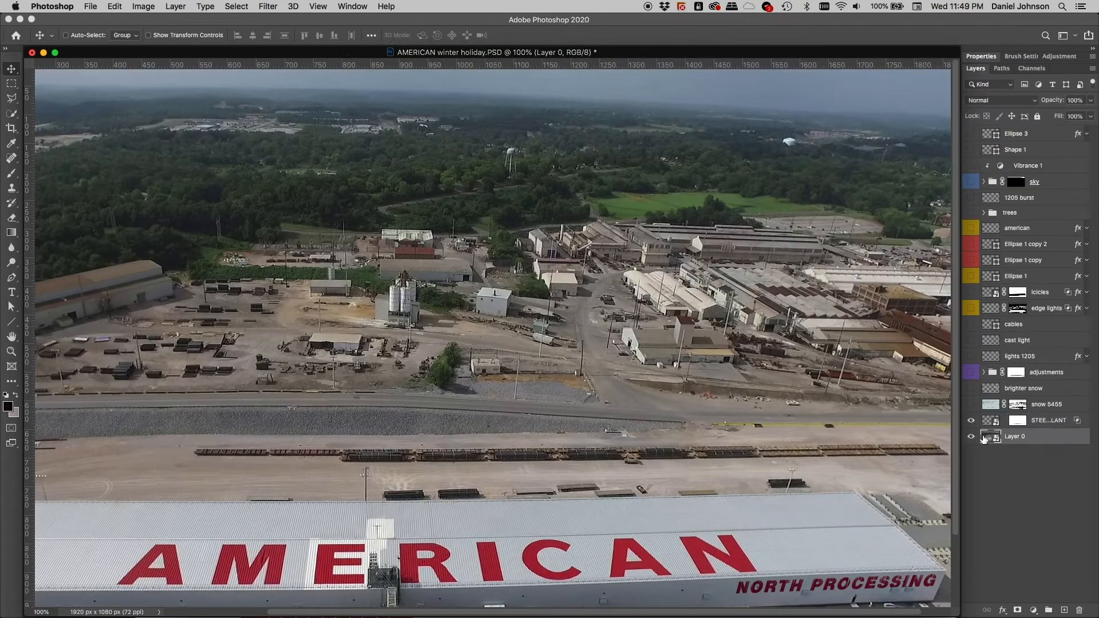
click(1026, 70)
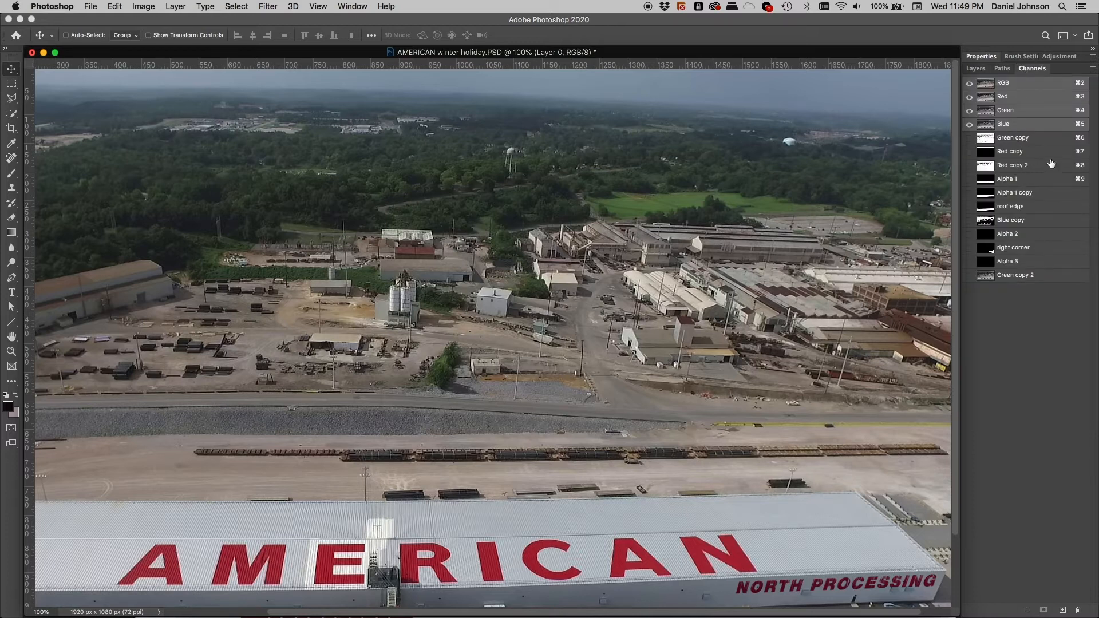
click(1011, 277)
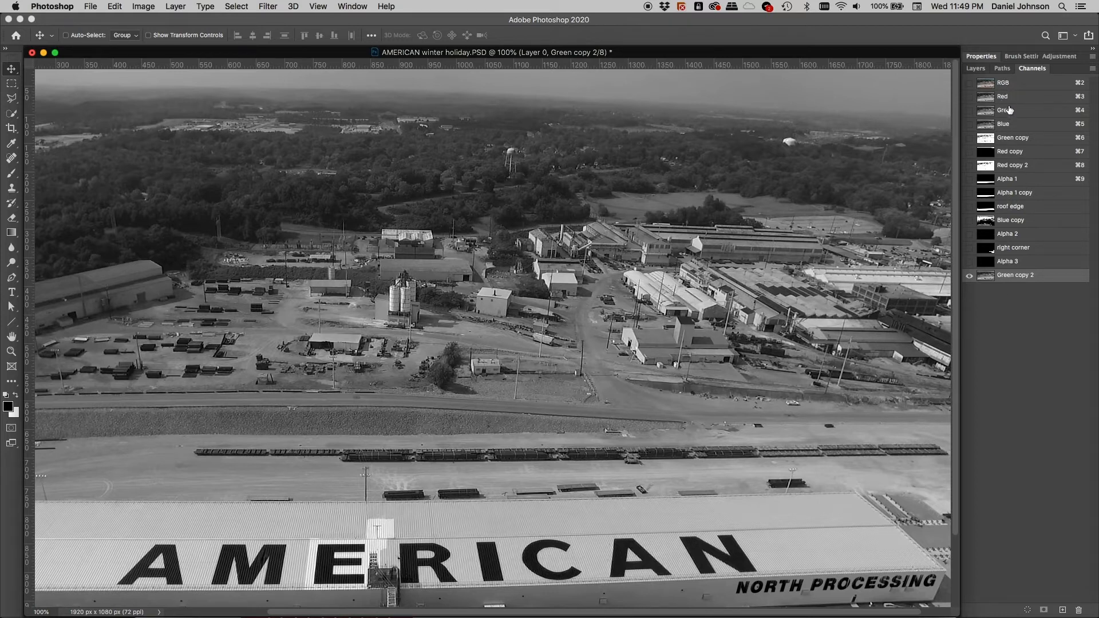
key(super)
key(super+l)
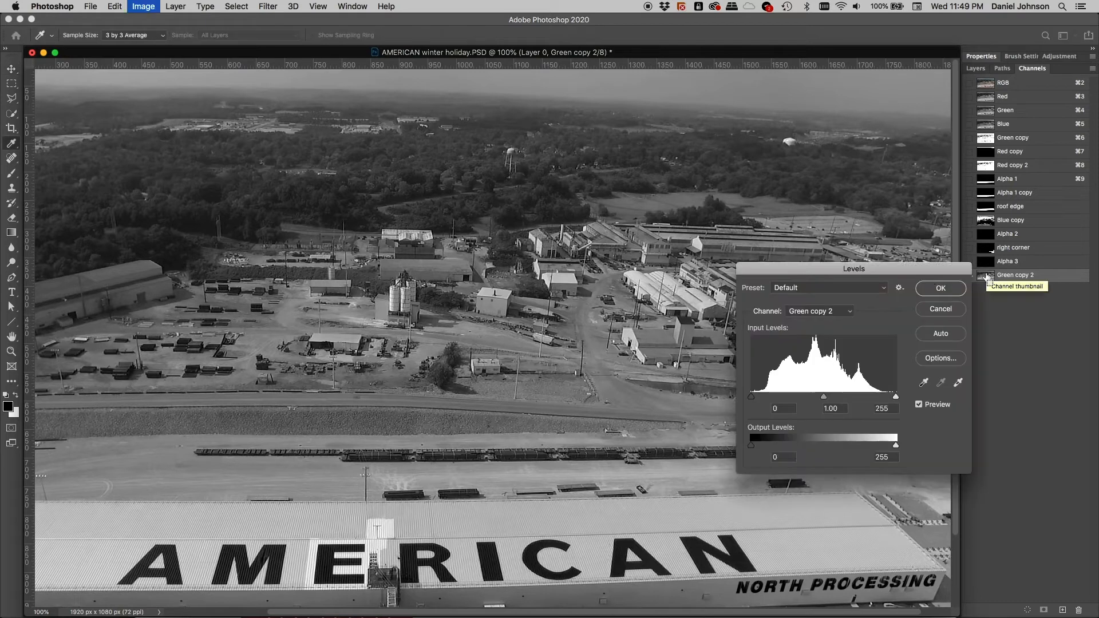
drag(856, 272, 553, 303)
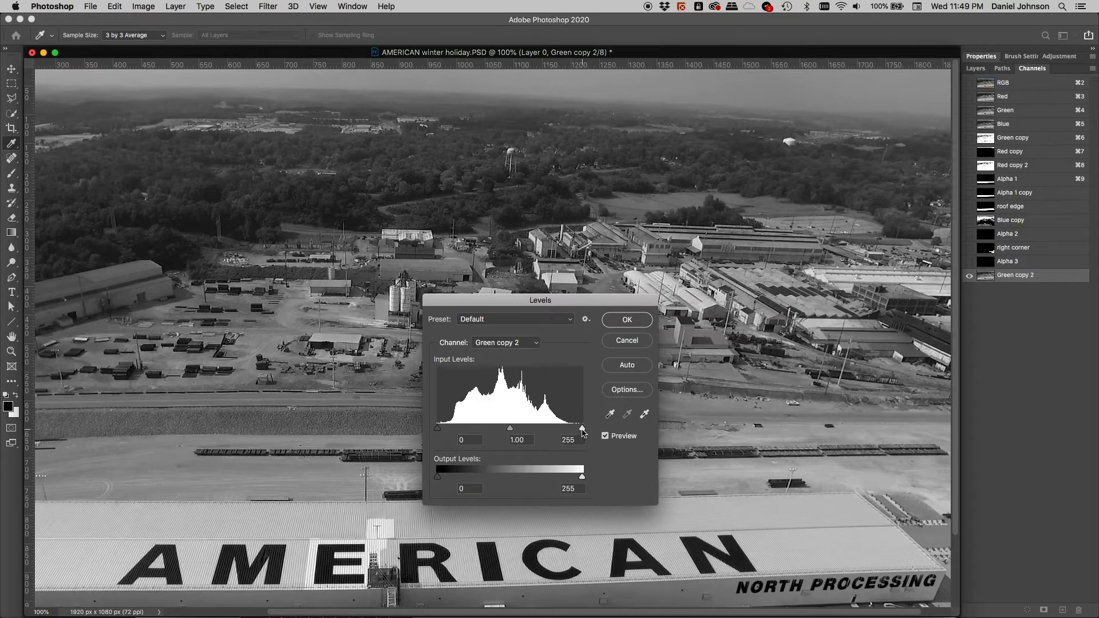
drag(583, 429, 509, 429)
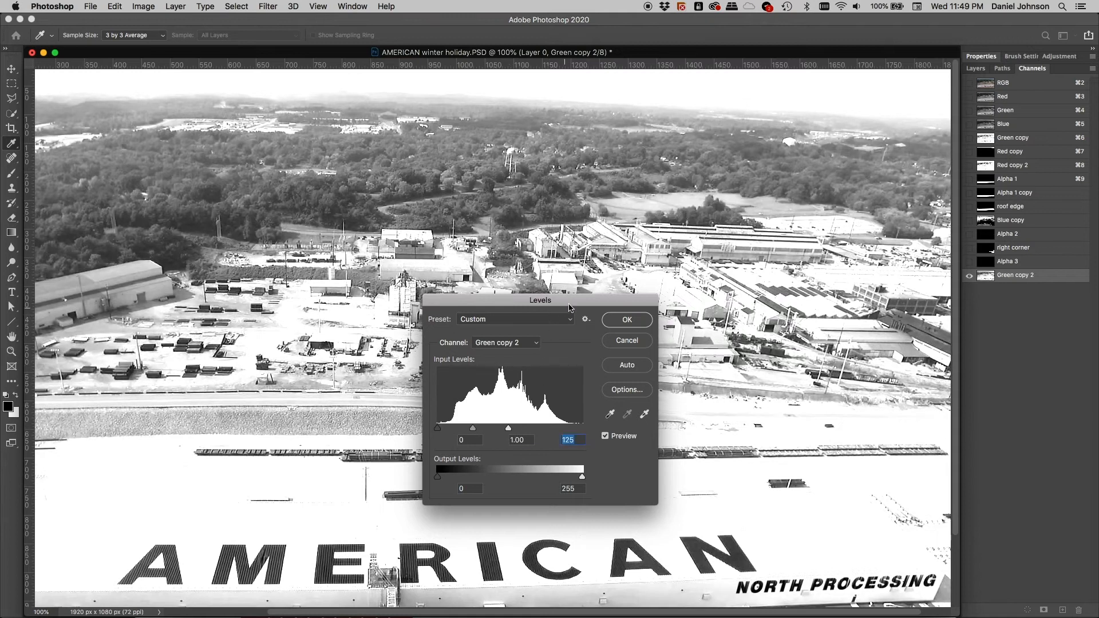
drag(569, 308, 760, 305)
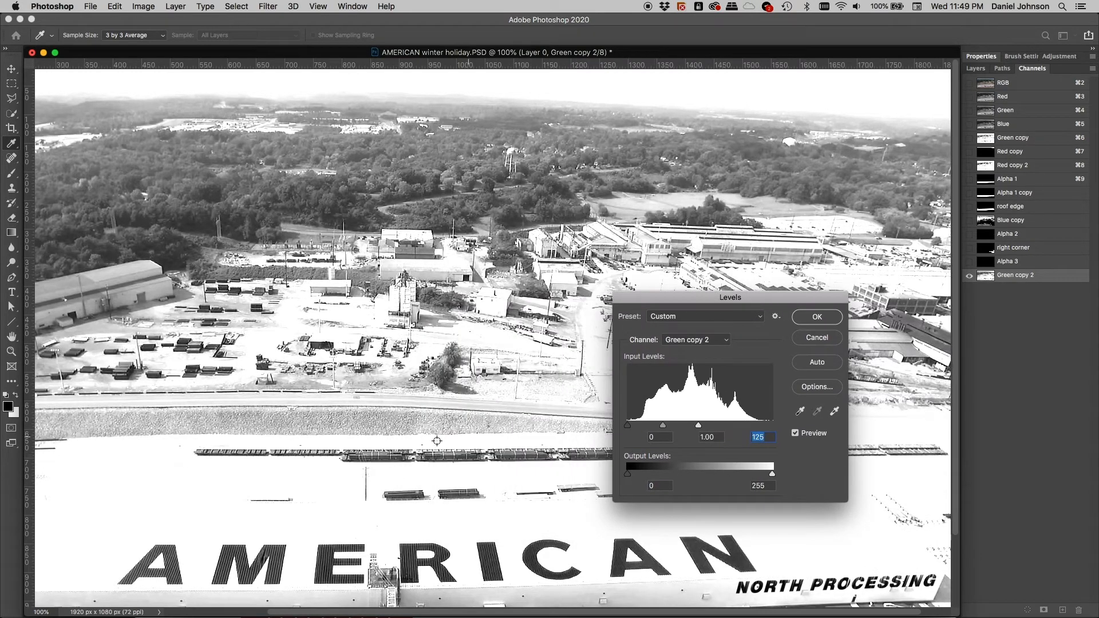
drag(700, 428, 696, 428)
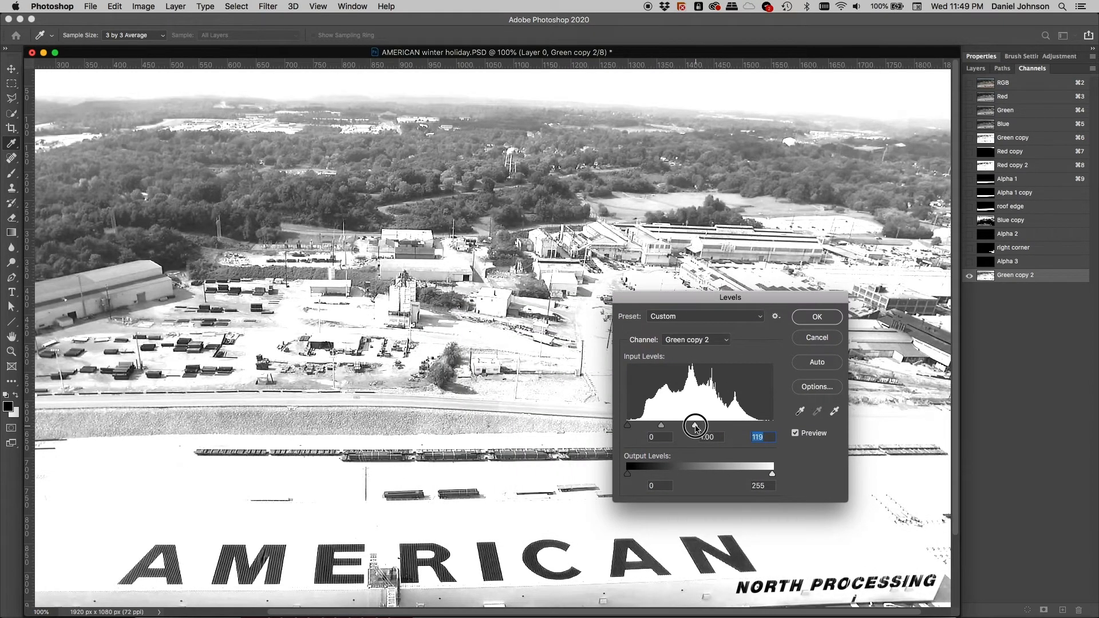
drag(629, 429, 636, 428)
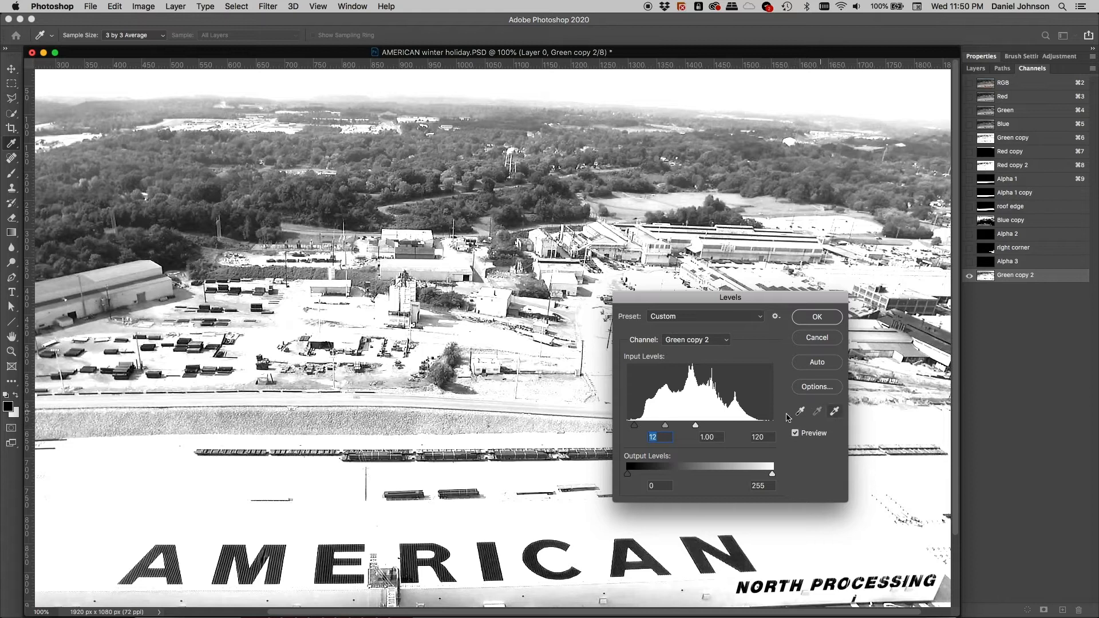
Step: Sample a white point from the dark trees near the scene's center to bring the white input to 63, and apply the Levels
click(835, 413)
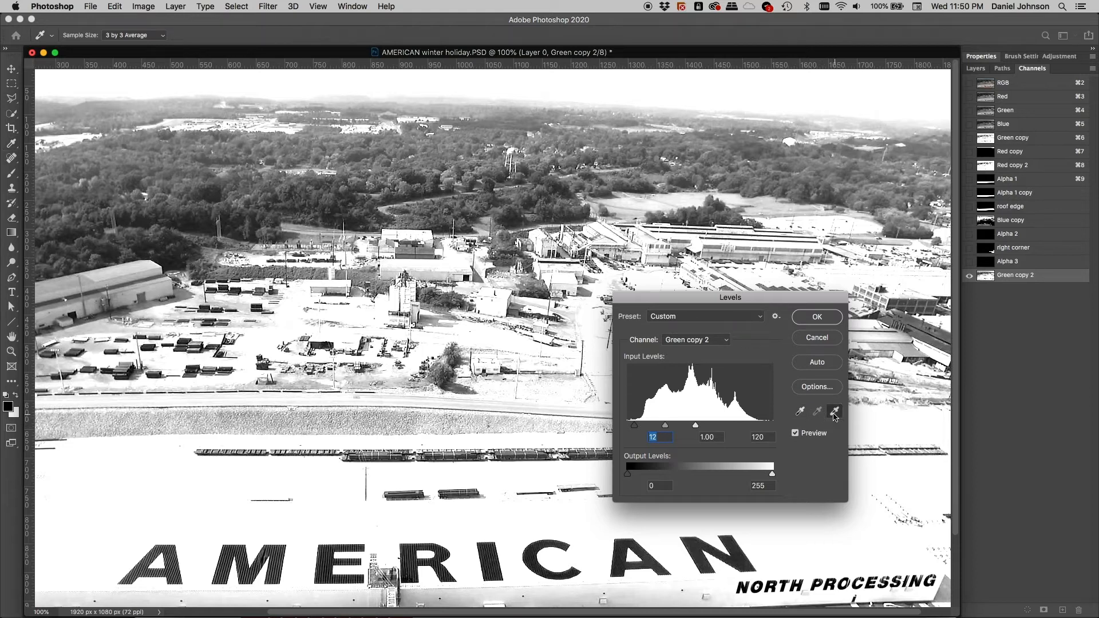
click(556, 212)
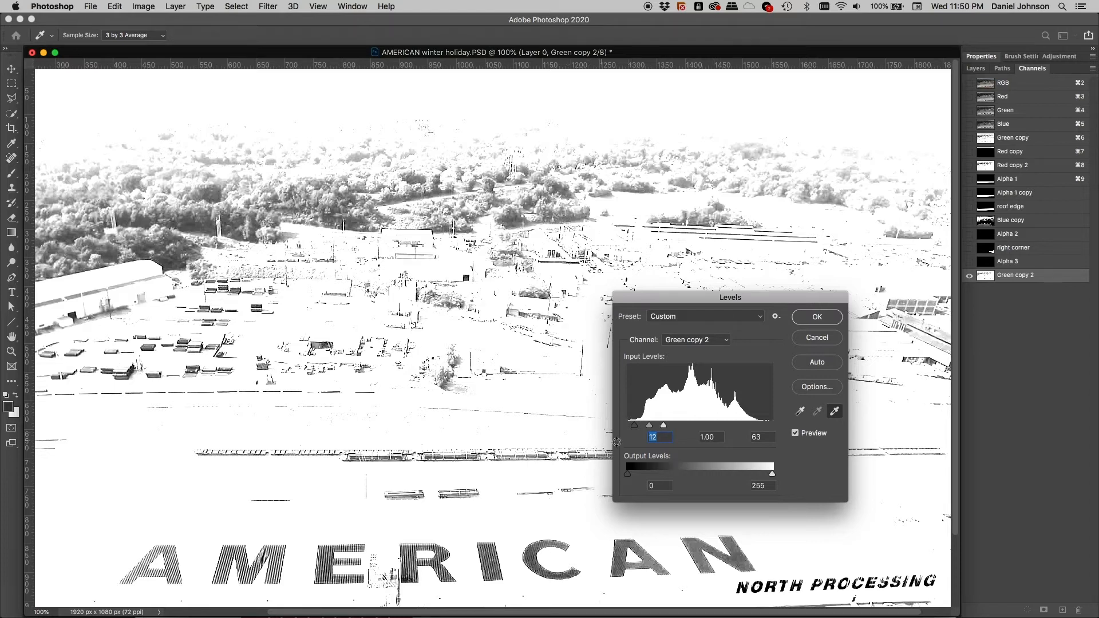
drag(637, 297, 732, 251)
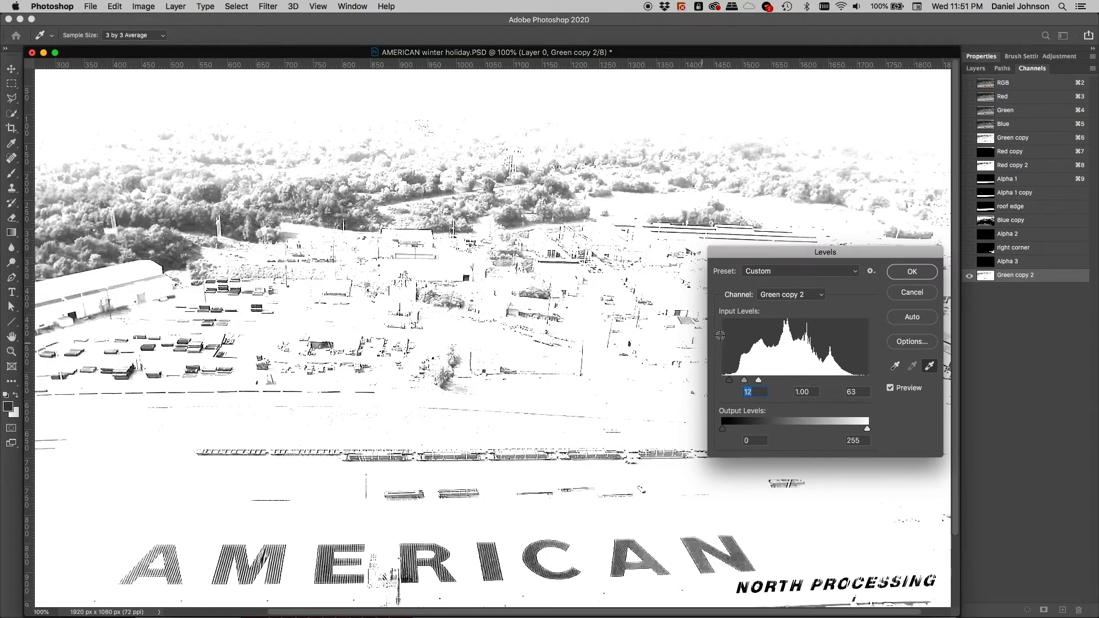
click(909, 273)
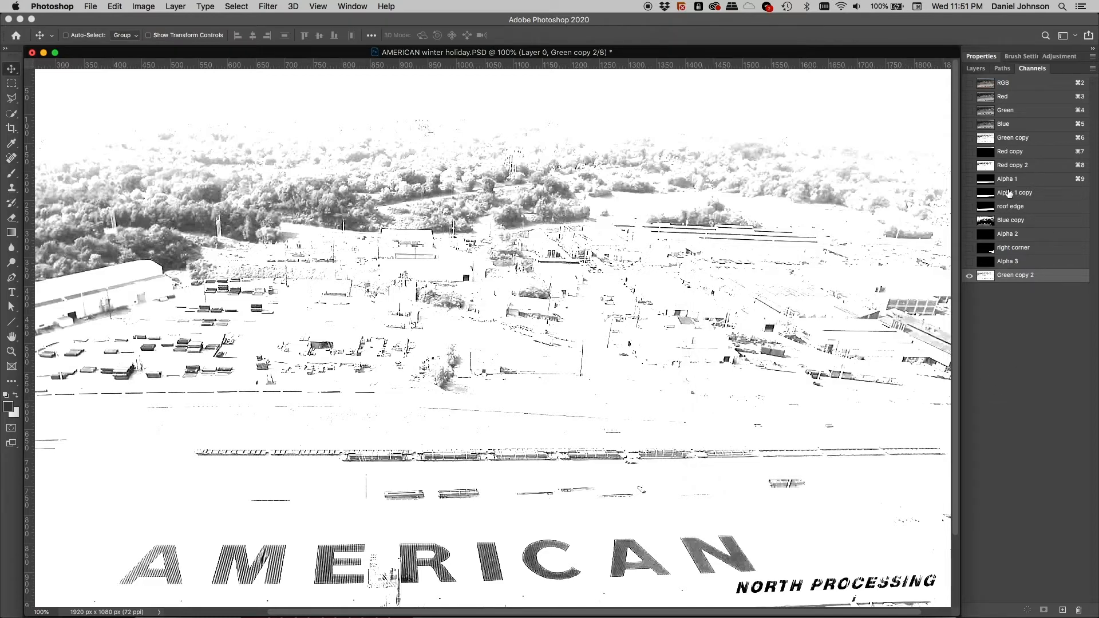
Step: Display the Green copy channel and undo the small shift made to its content
click(1032, 141)
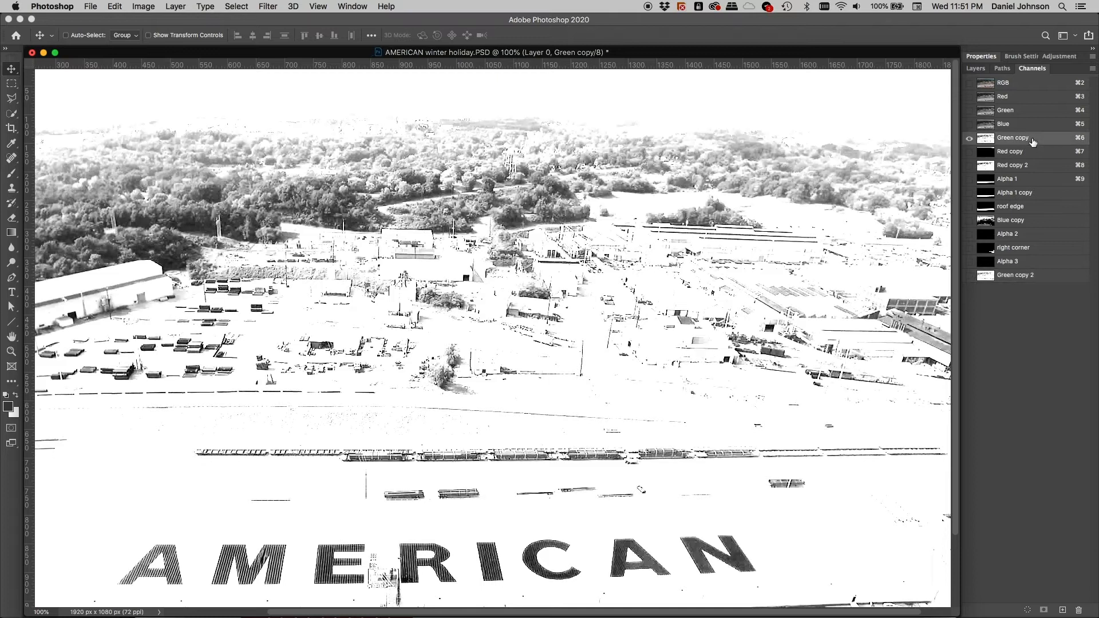
click(498, 221)
drag(498, 221, 513, 227)
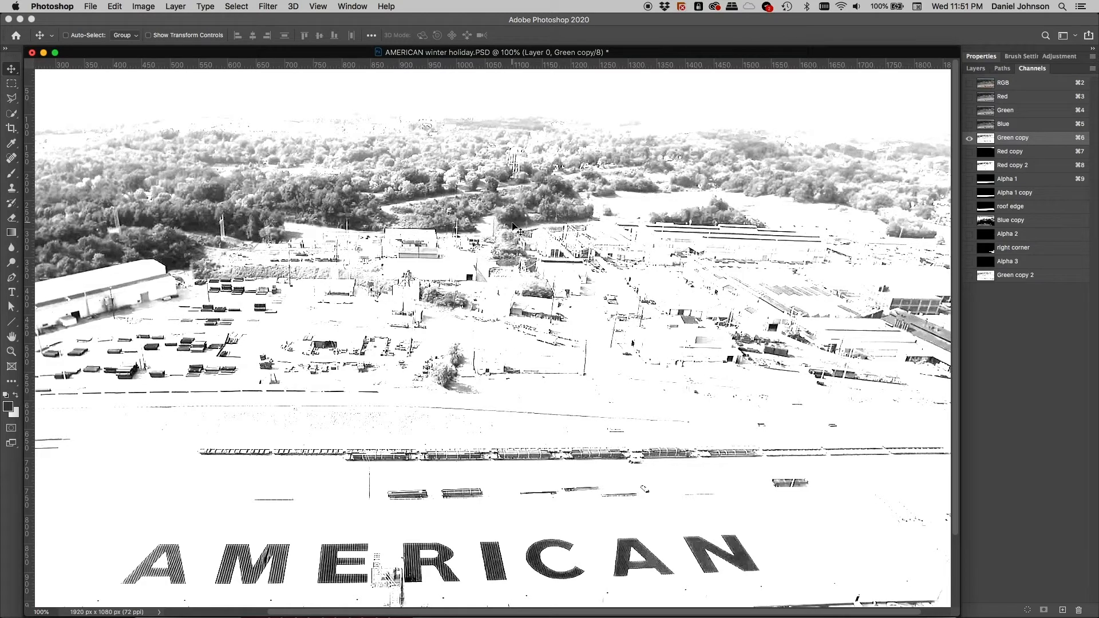
key(super+z)
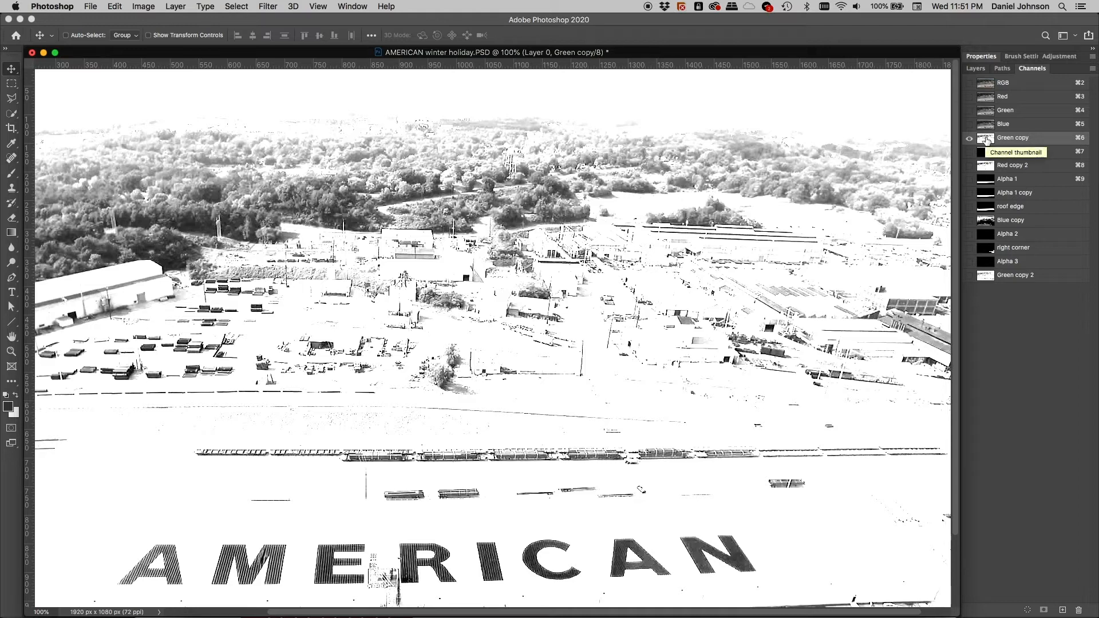
Step: Load the Green copy channel as a selection, deselect it, and load the channel as a selection again
key(super)
super+click(986, 140)
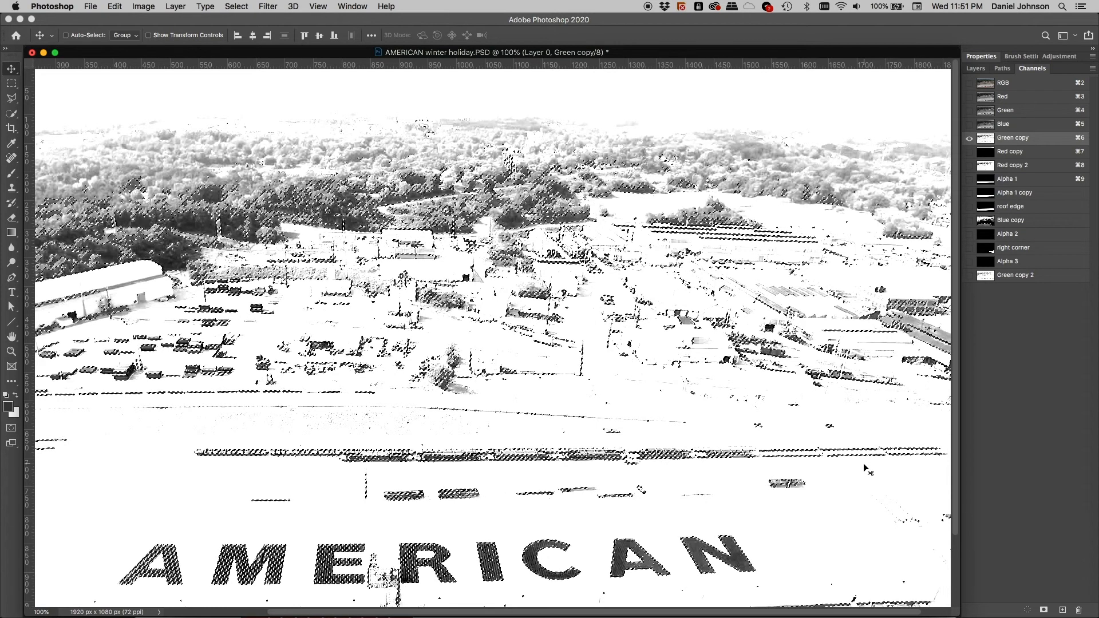
key(super+d)
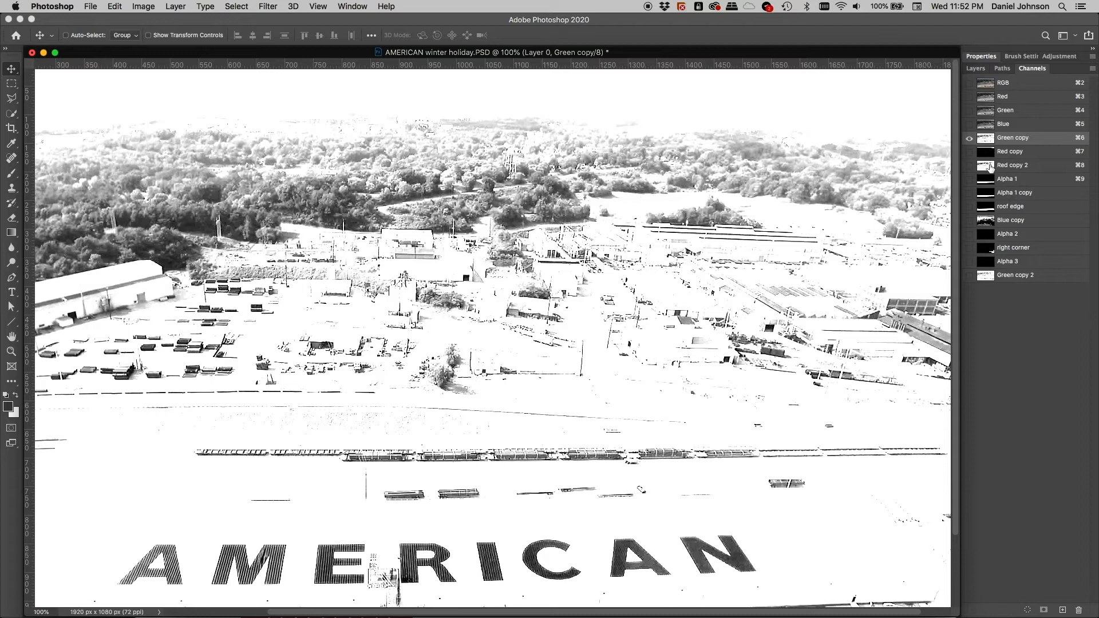
click(1027, 610)
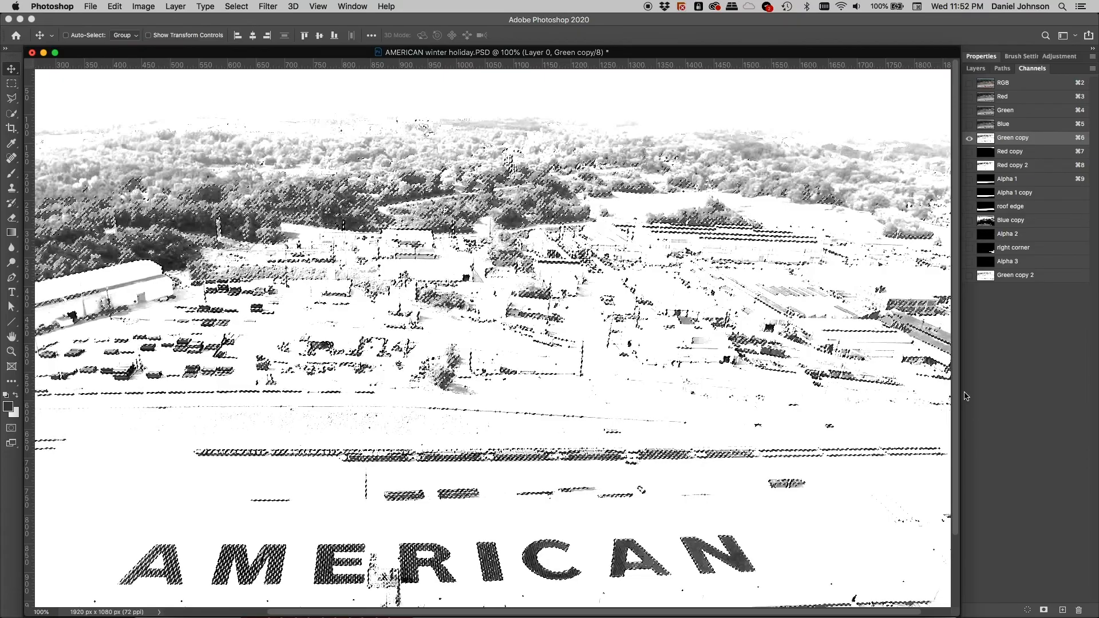
Step: Return to the RGB composite, show the snow 5455 layer over the plant photo, and disable its layer mask
click(1019, 84)
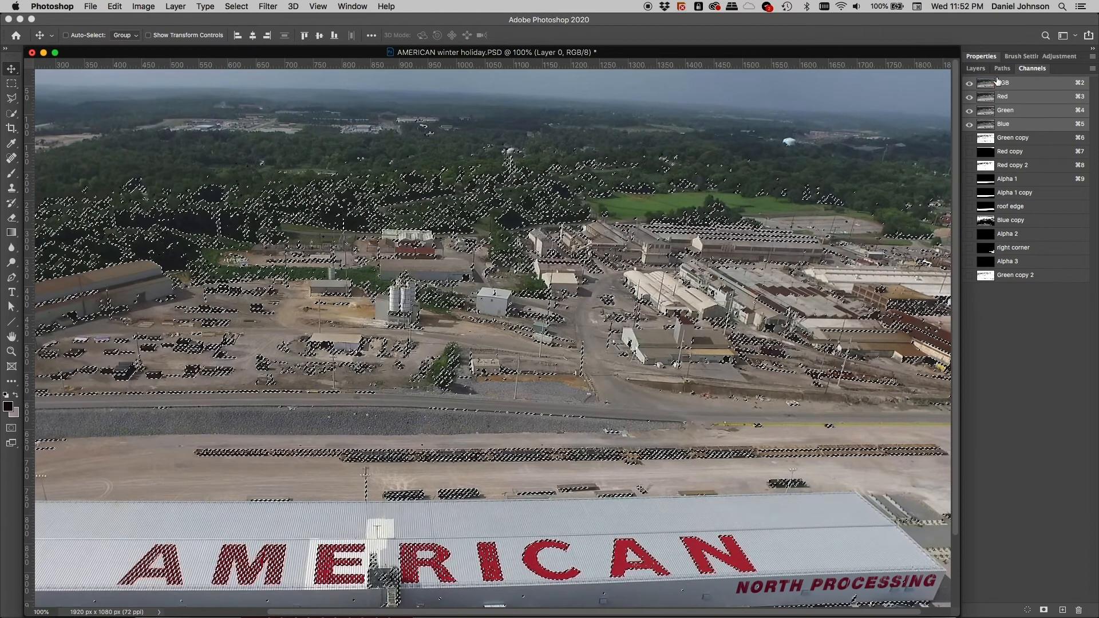
click(977, 68)
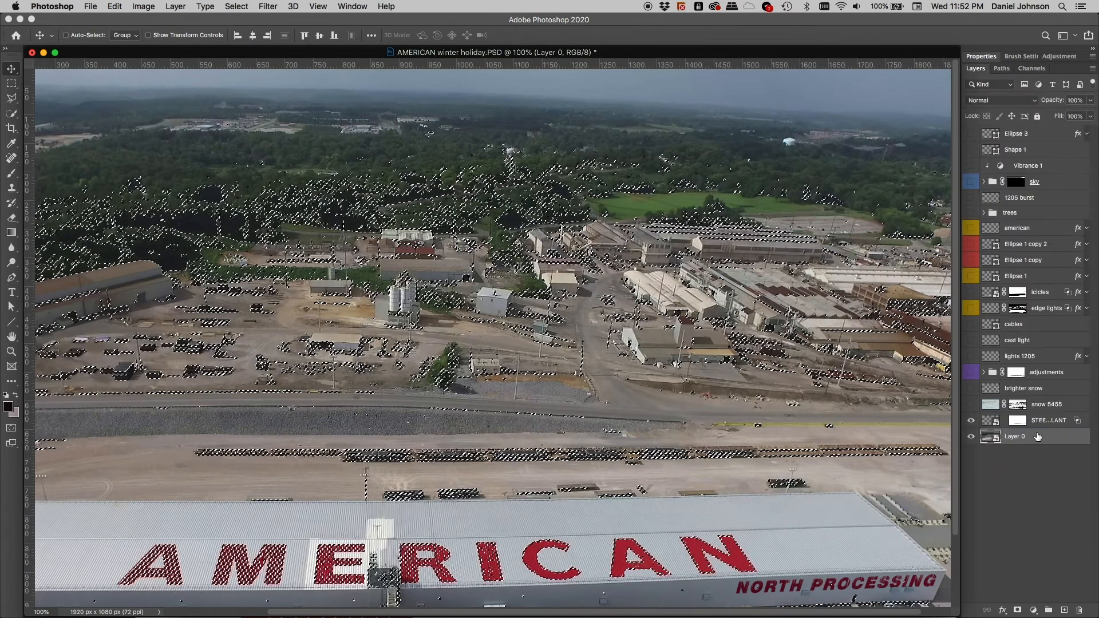
click(970, 406)
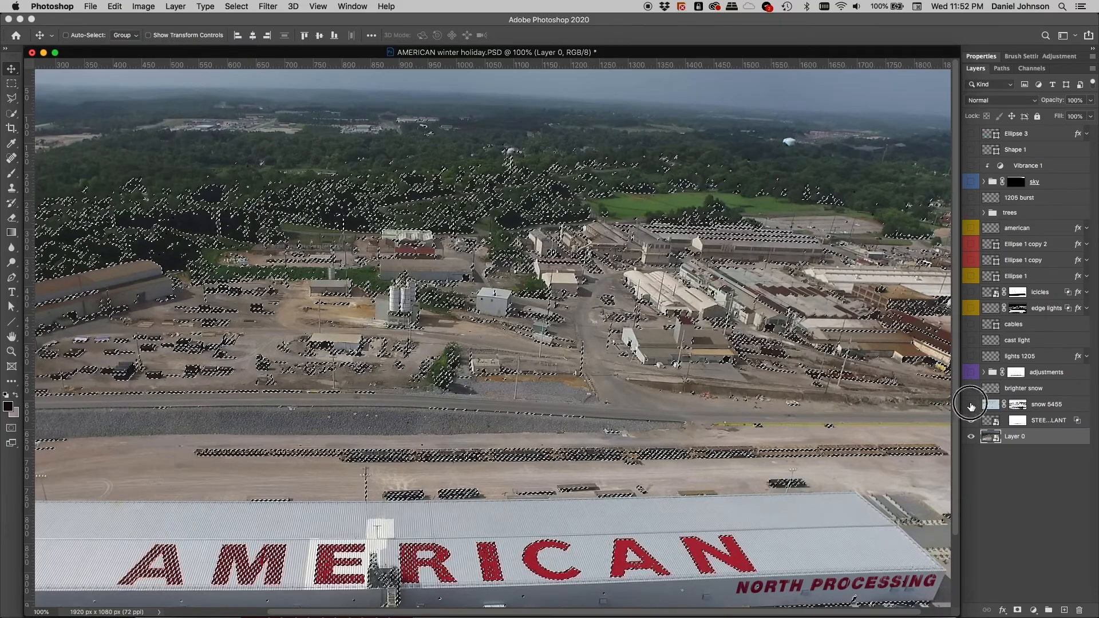
shift+click(1018, 404)
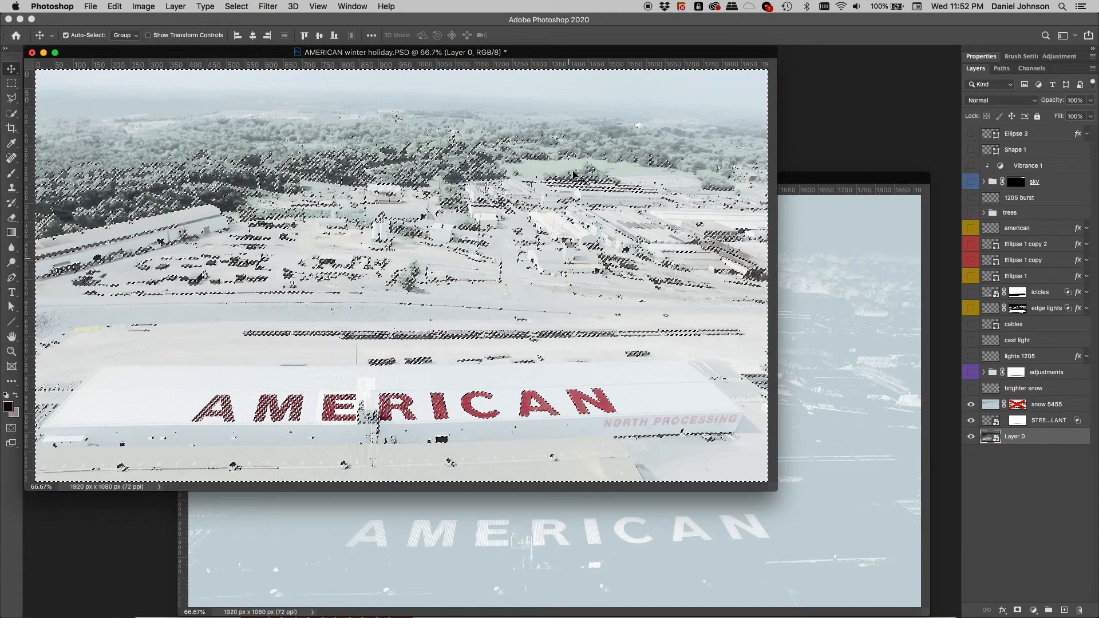
Step: Hide the Background layer in Untitled-1 to isolate Layer 1's snow fill, and switch back to the AMERICAN winter holiday document
drag(803, 180, 755, 96)
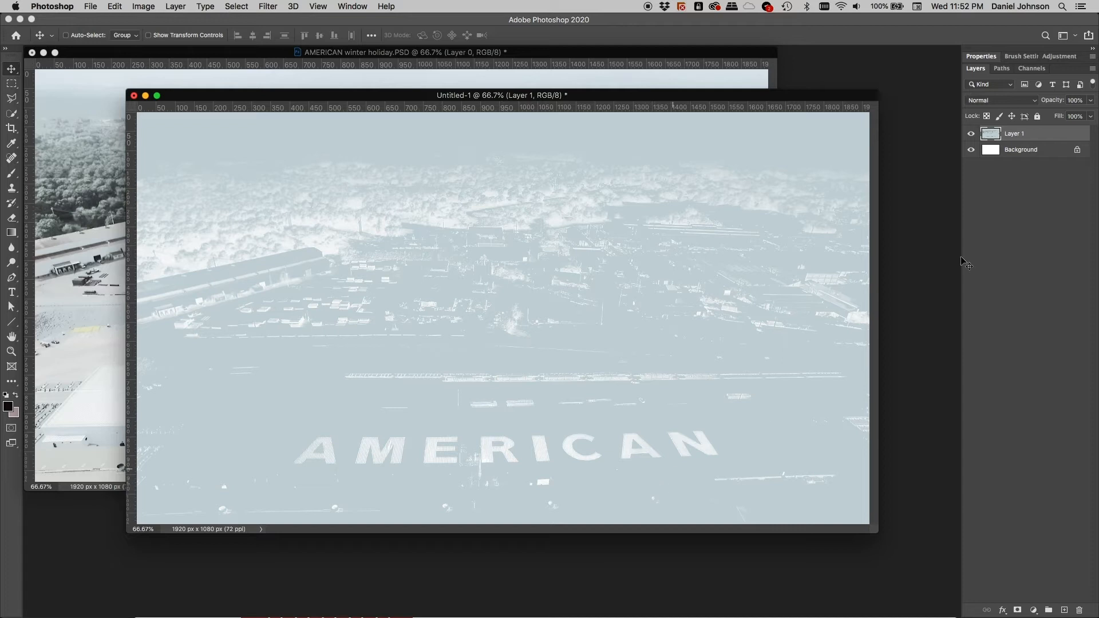
click(972, 150)
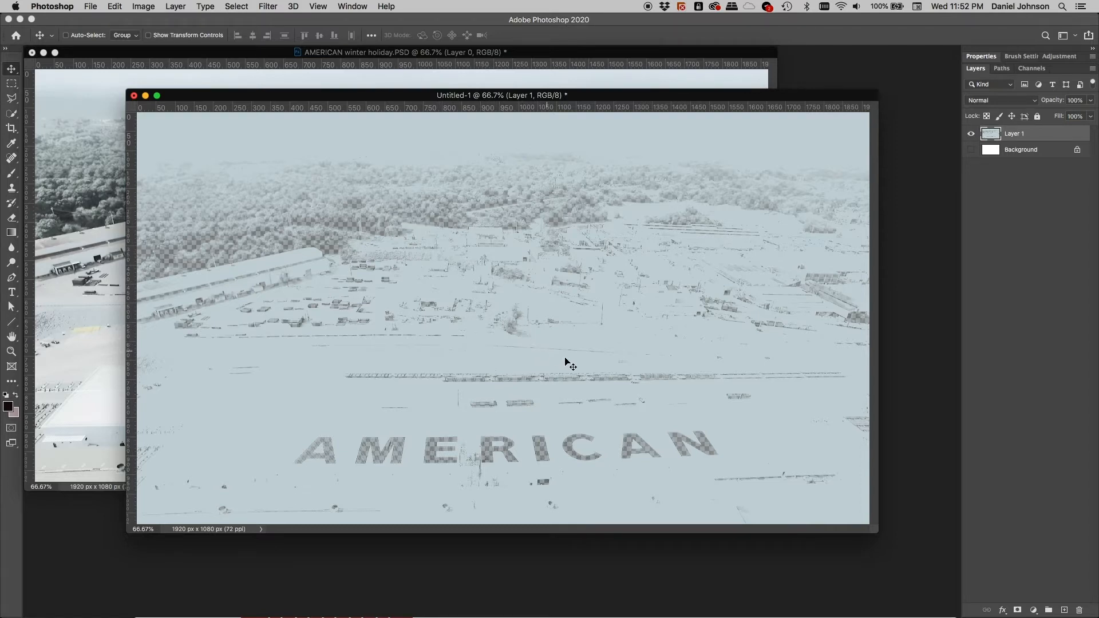
click(672, 62)
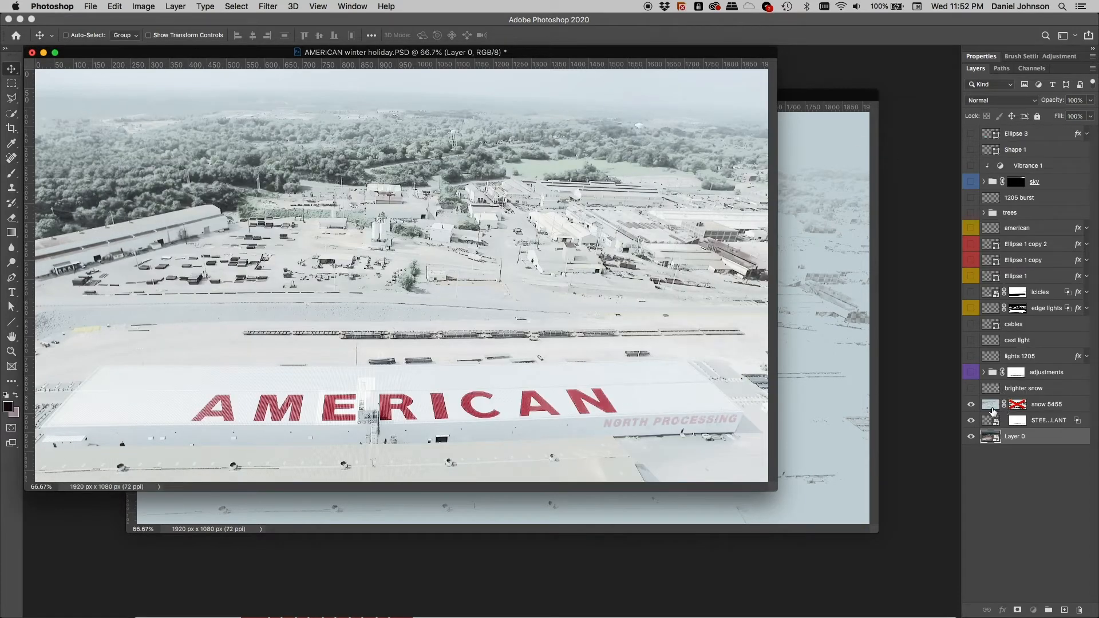
Step: With the snow 5455 layer active, set the foreground color to PANTONE 5445 C from the PANTONE solid coated library
click(992, 408)
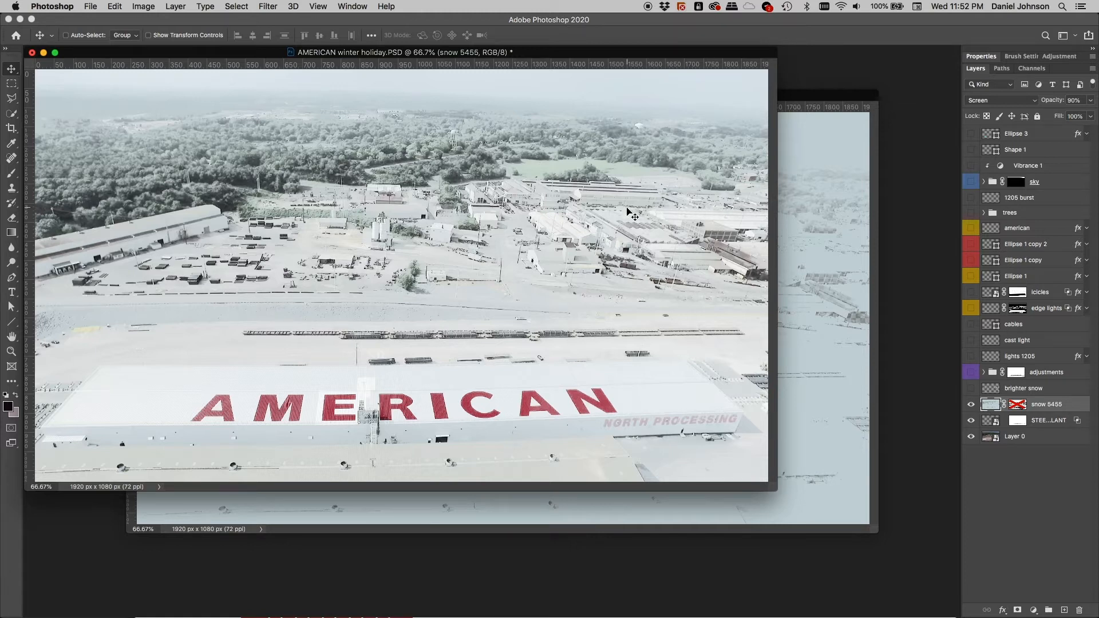
key(super+1)
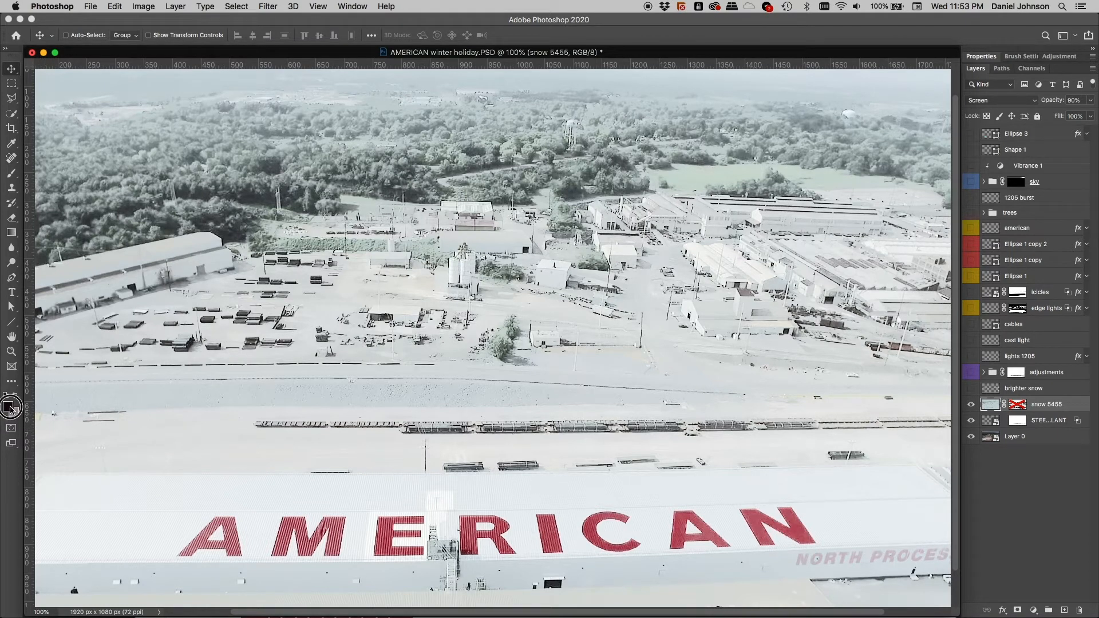
click(8, 407)
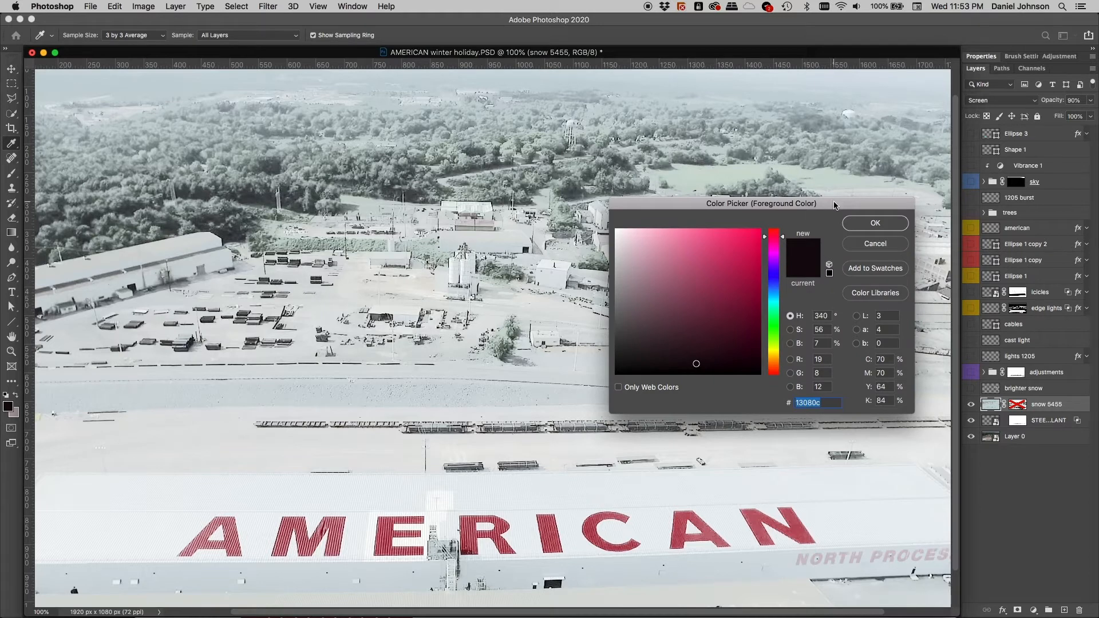
drag(834, 205, 616, 163)
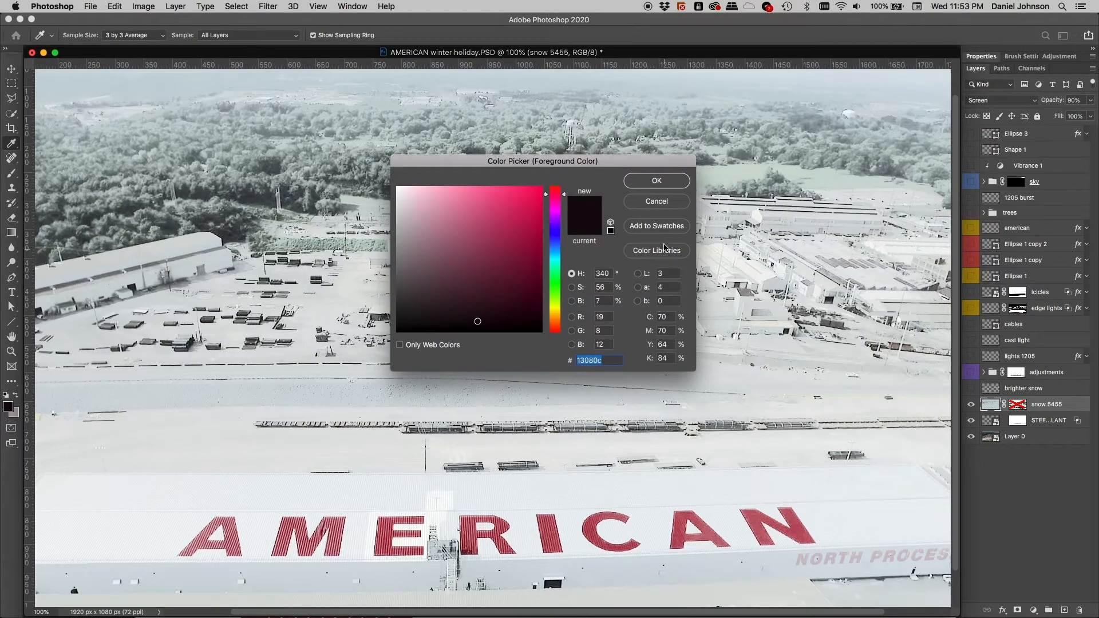
click(655, 251)
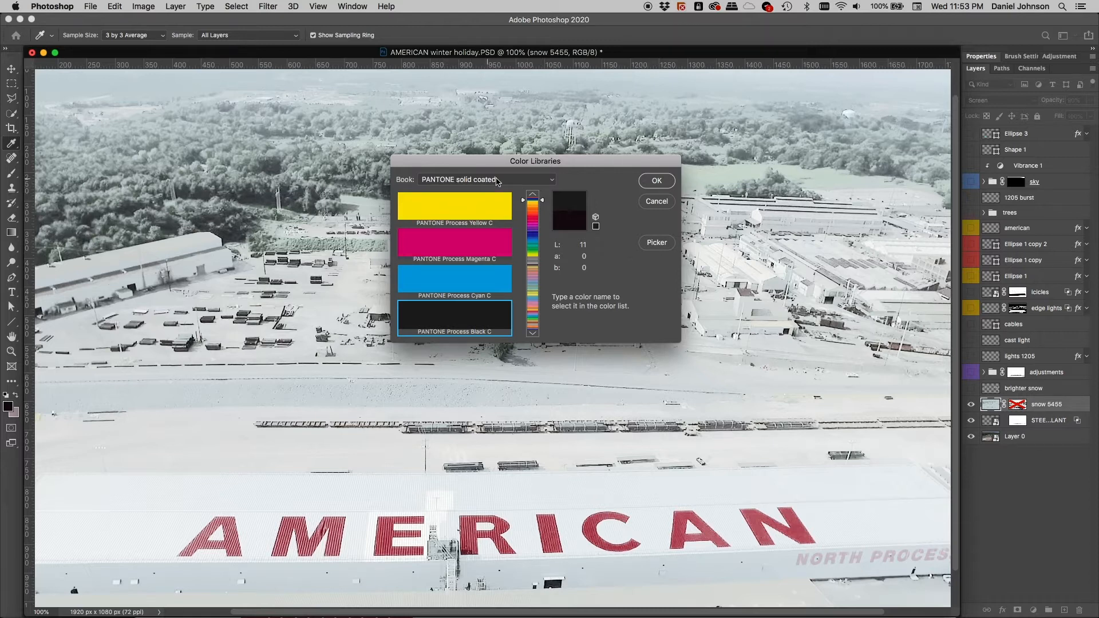
drag(544, 205, 546, 263)
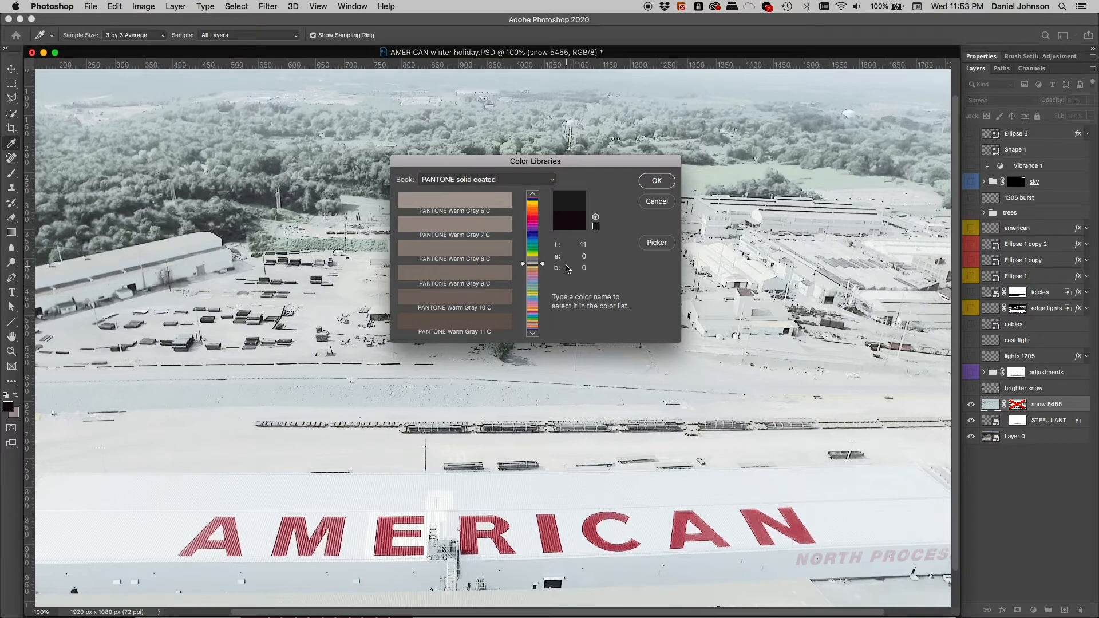
text(5445)
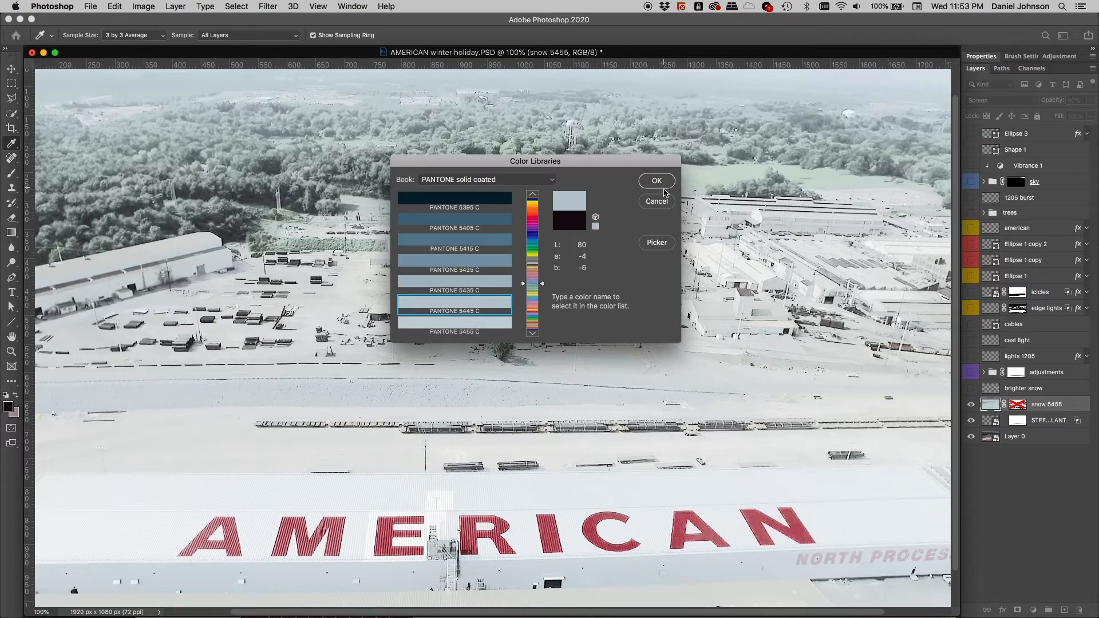
click(657, 180)
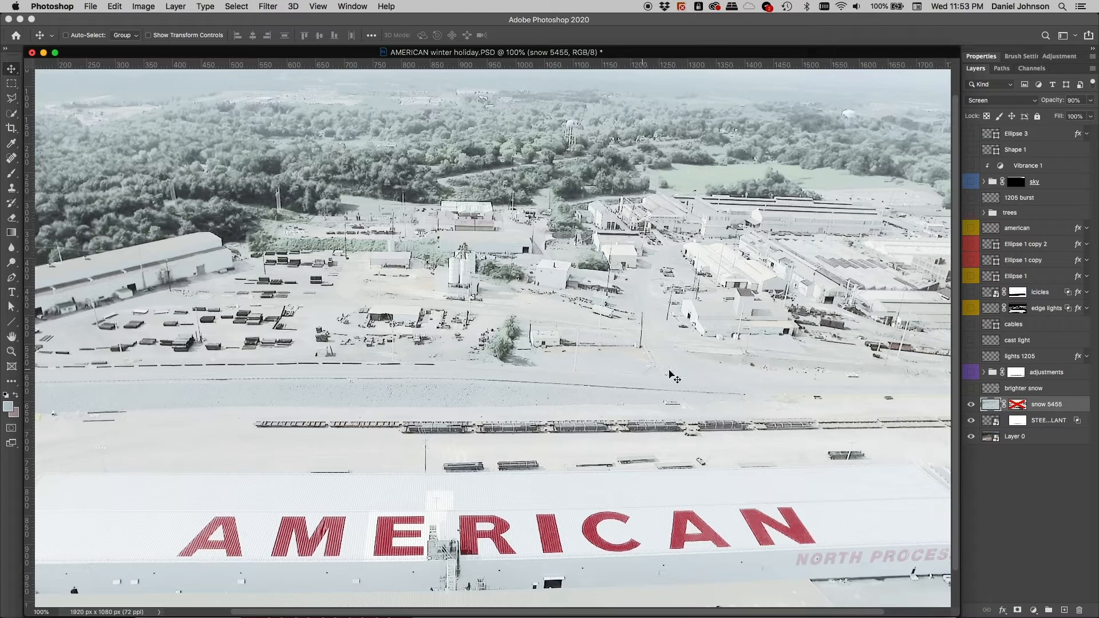
Step: Compare the plant scene with and without the unmasked snow 5455 layer by repeatedly toggling the layer's visibility
scroll(481, 227, up, 3)
scroll(481, 227, left, 3)
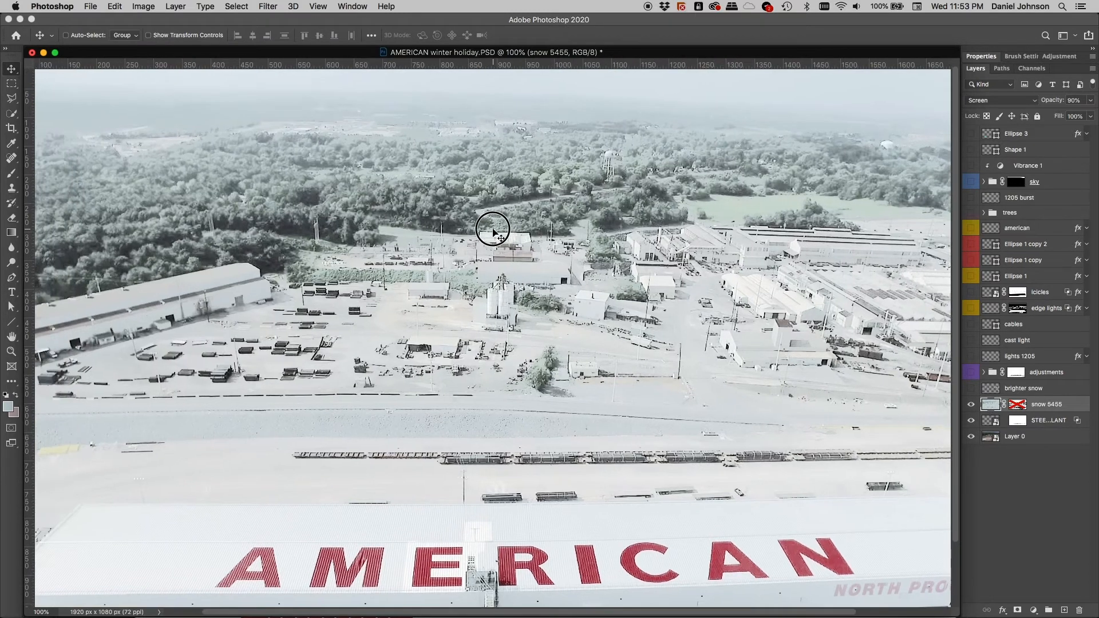
click(971, 406)
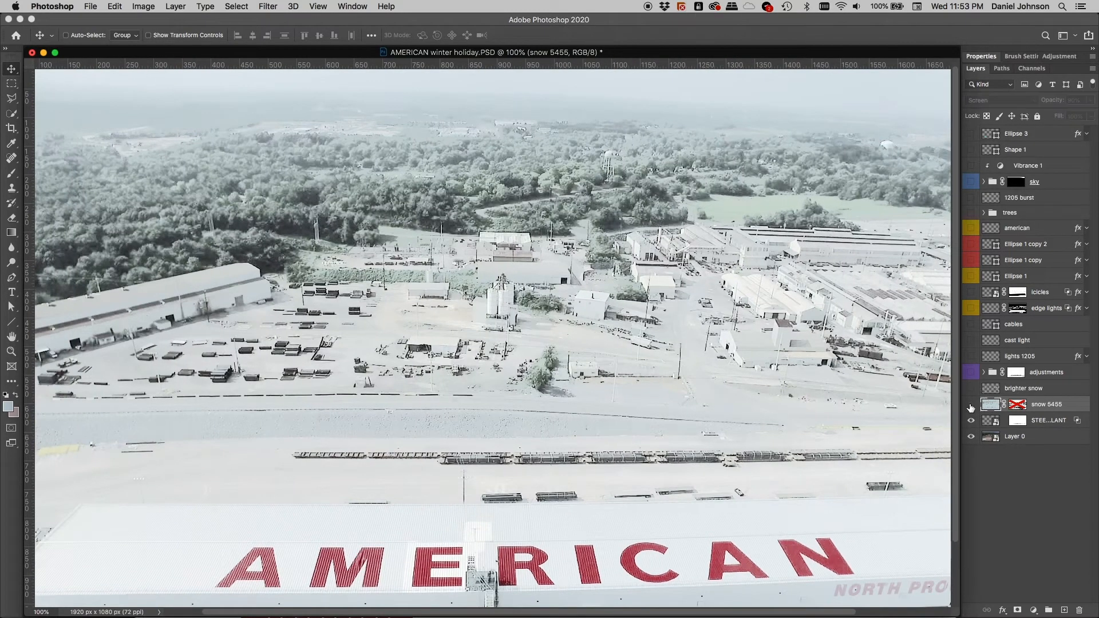
click(971, 406)
click(971, 406)
click(971, 406)
click(971, 406)
click(971, 406)
click(971, 405)
click(971, 406)
Step: Re-enable the snow 5455 layer mask and compare the AMERICAN roof and buildings with the mask off and on
shift+click(1018, 405)
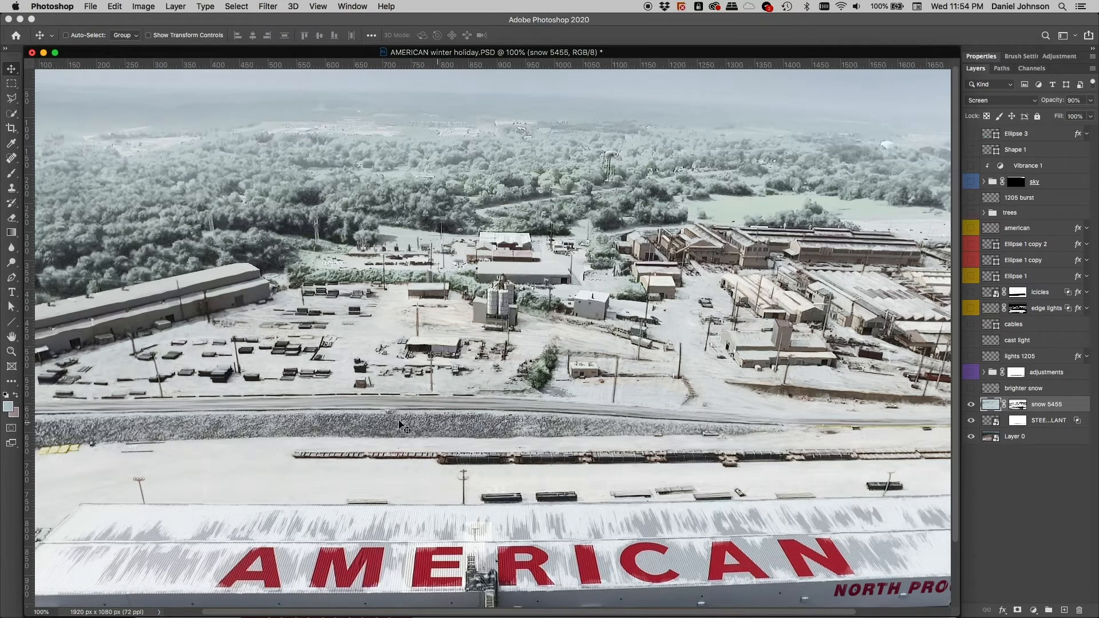
drag(598, 507, 577, 350)
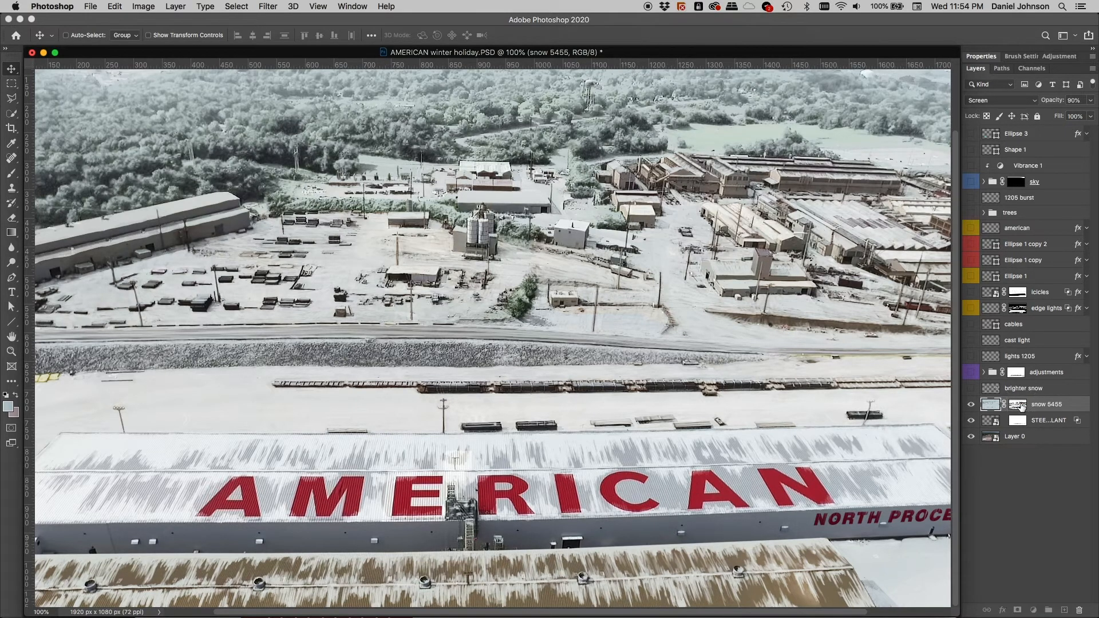
shift+click(1020, 405)
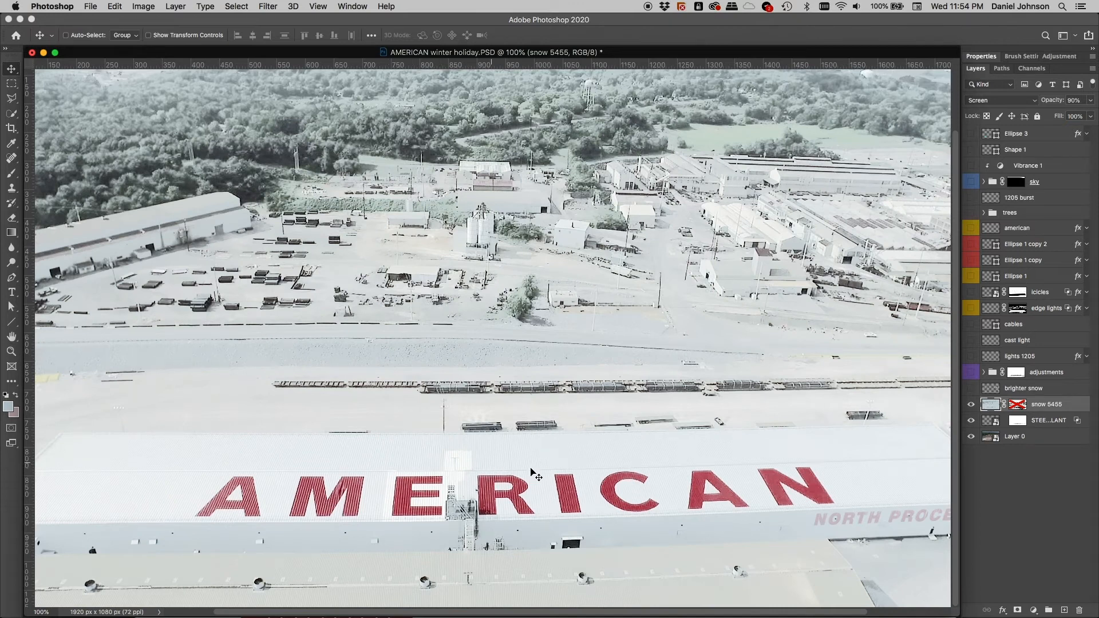
shift+click(1018, 404)
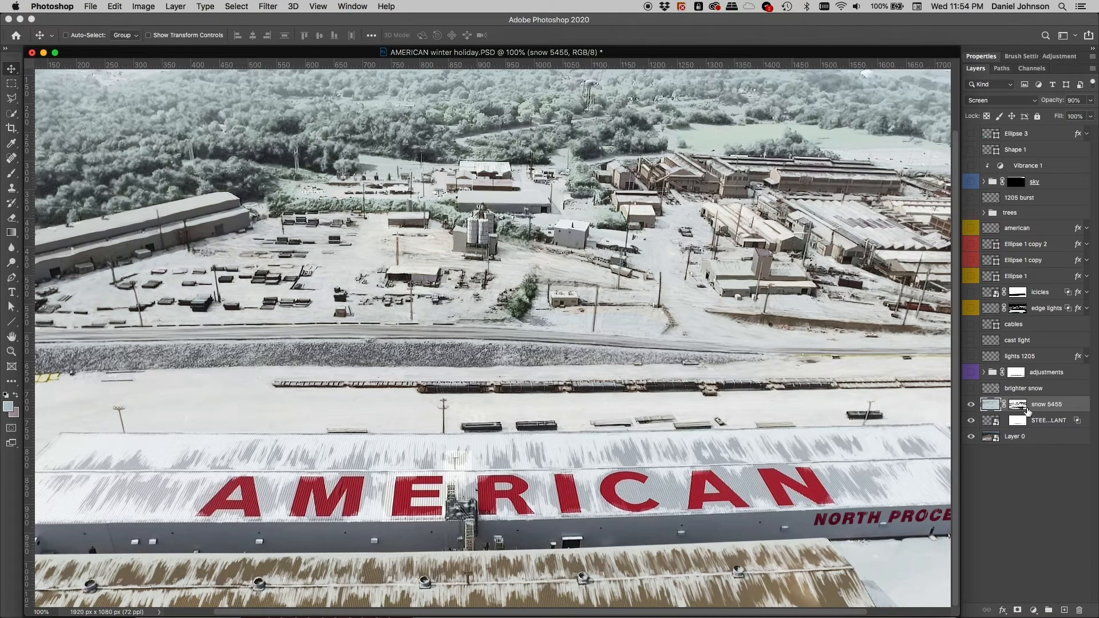
Step: Display the snow 5455 layer mask by itself and examine it from the sky gradient down to the roofs
alt+click(1016, 406)
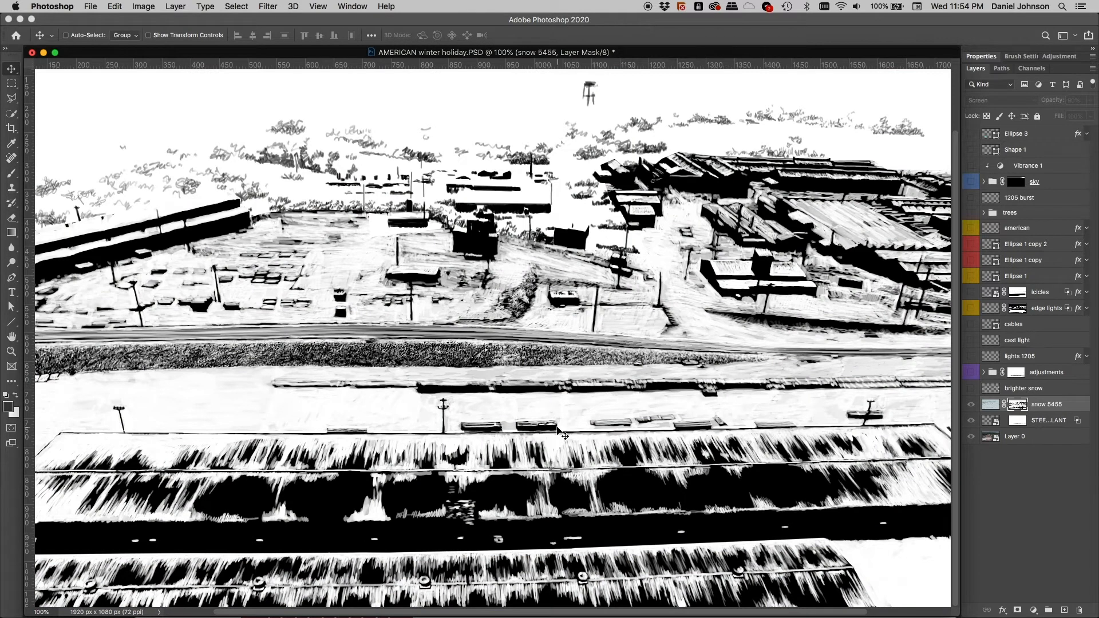
drag(504, 400, 577, 404)
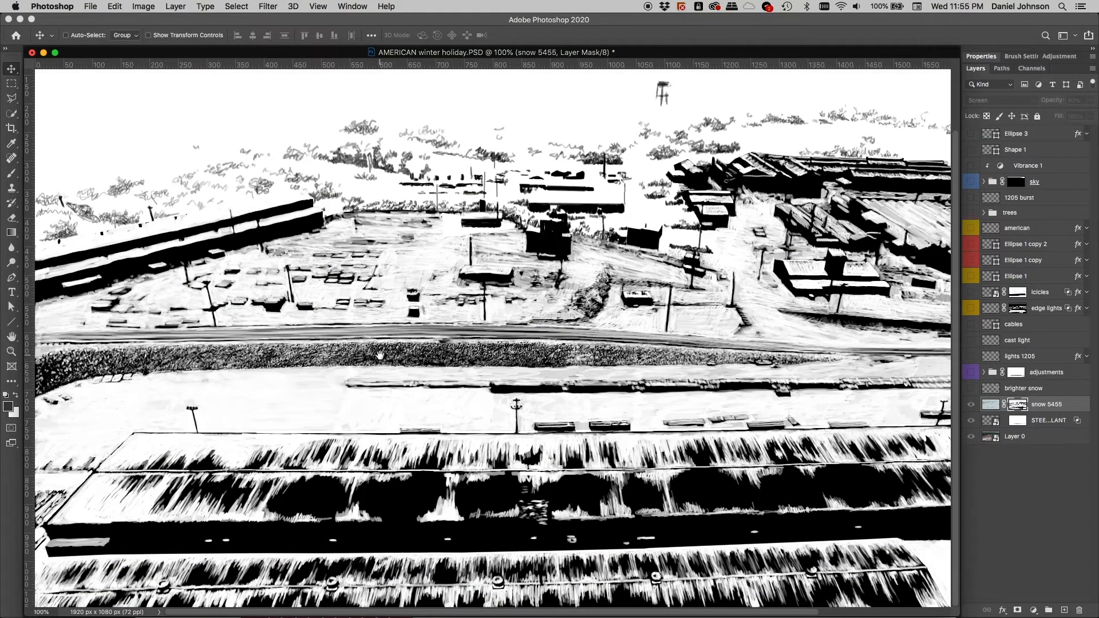
drag(706, 324, 680, 400)
scroll(658, 439, right, 5)
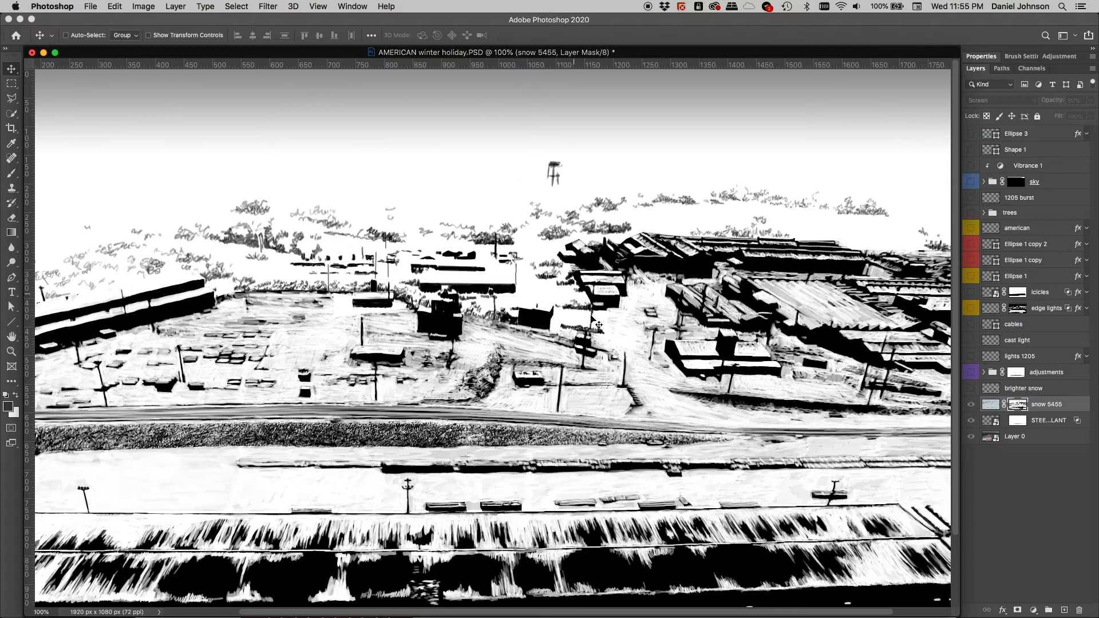
drag(632, 373, 643, 366)
scroll(642, 368, down, 5)
scroll(643, 368, left, 6)
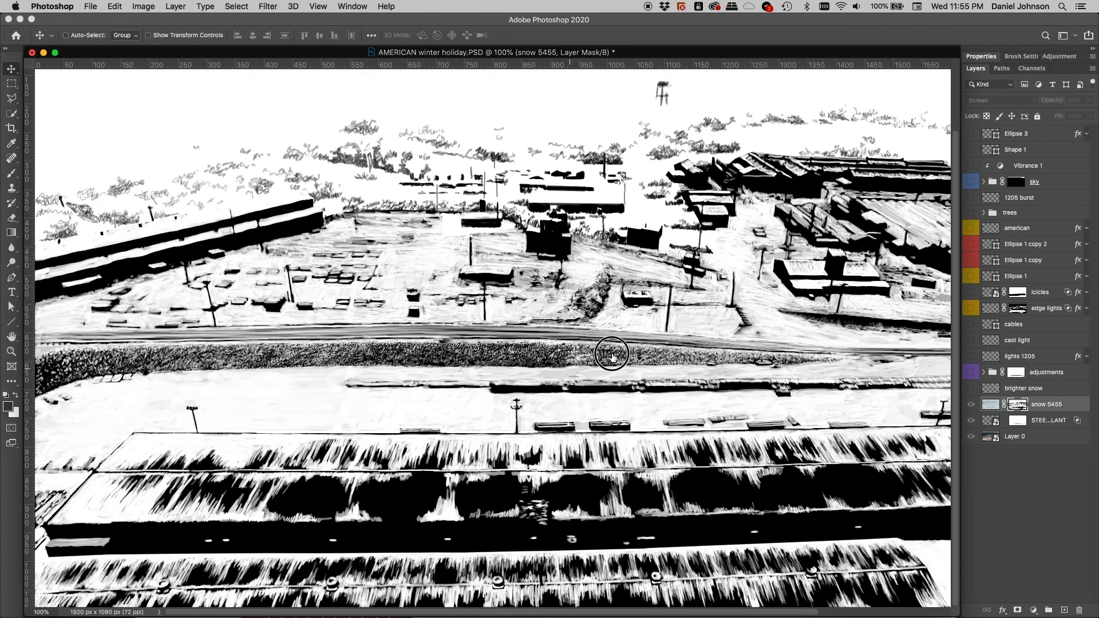
Step: Examine the snow mask at 300% along the gravel embankment, the long warehouse beside the trees, and the storage yard
scroll(666, 394, up, 4)
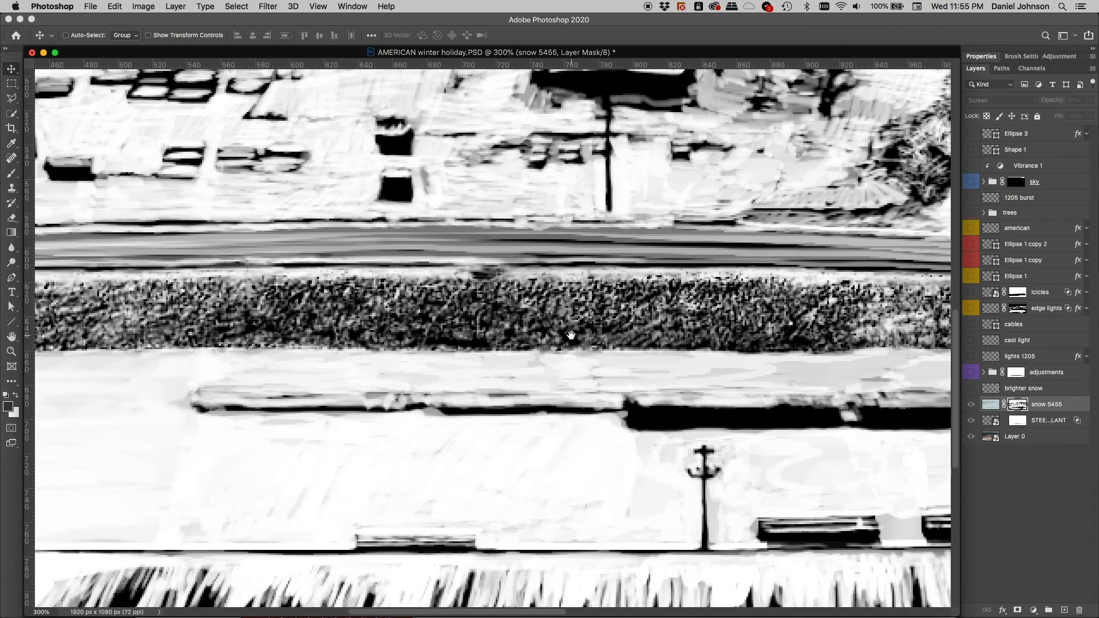
scroll(570, 335, left, 10)
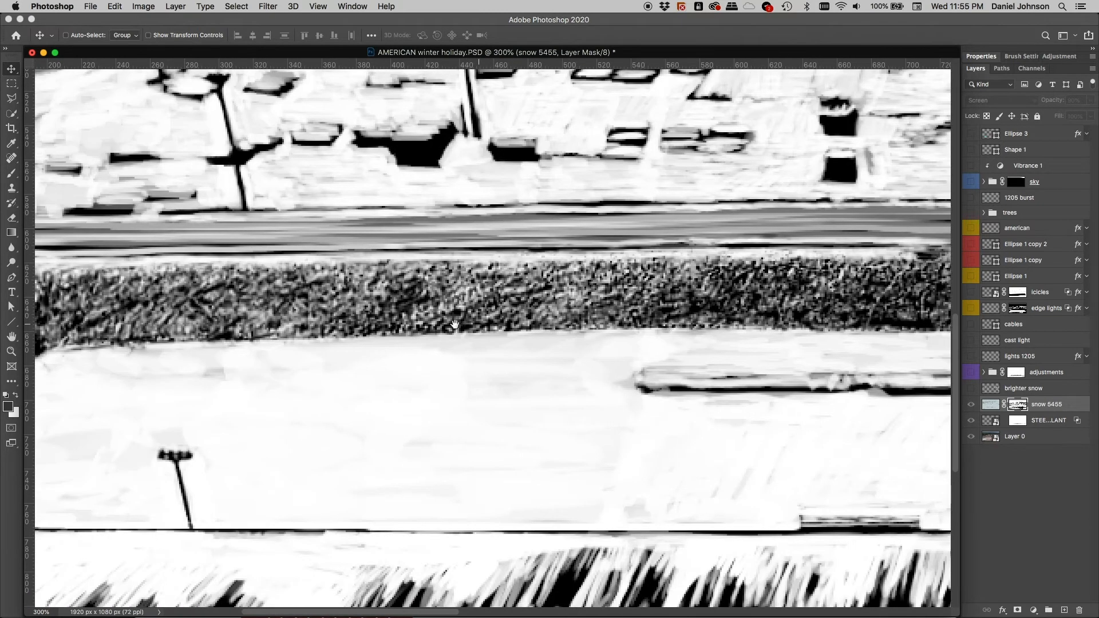
drag(454, 325, 580, 325)
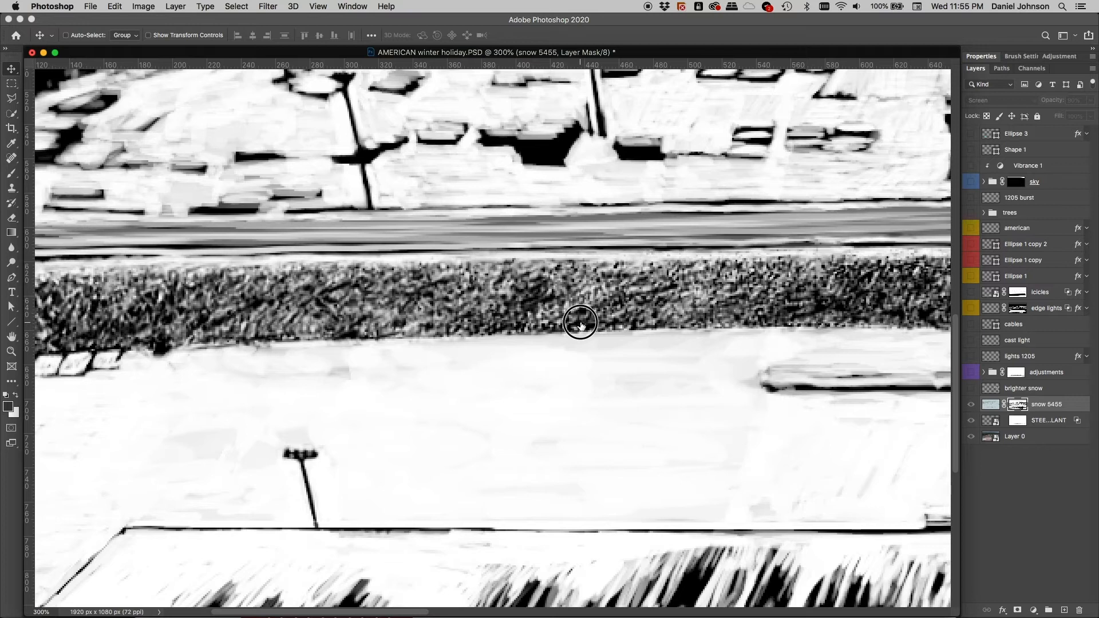
scroll(580, 323, up, 5)
scroll(580, 324, left, 7)
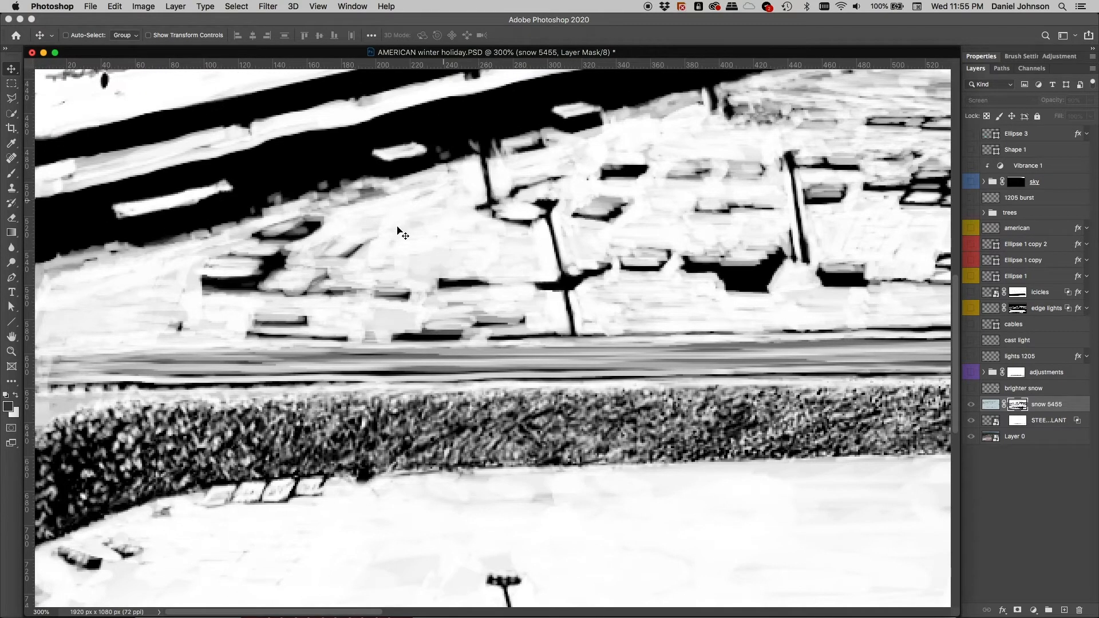
scroll(402, 233, up, 4)
scroll(307, 247, right, 3)
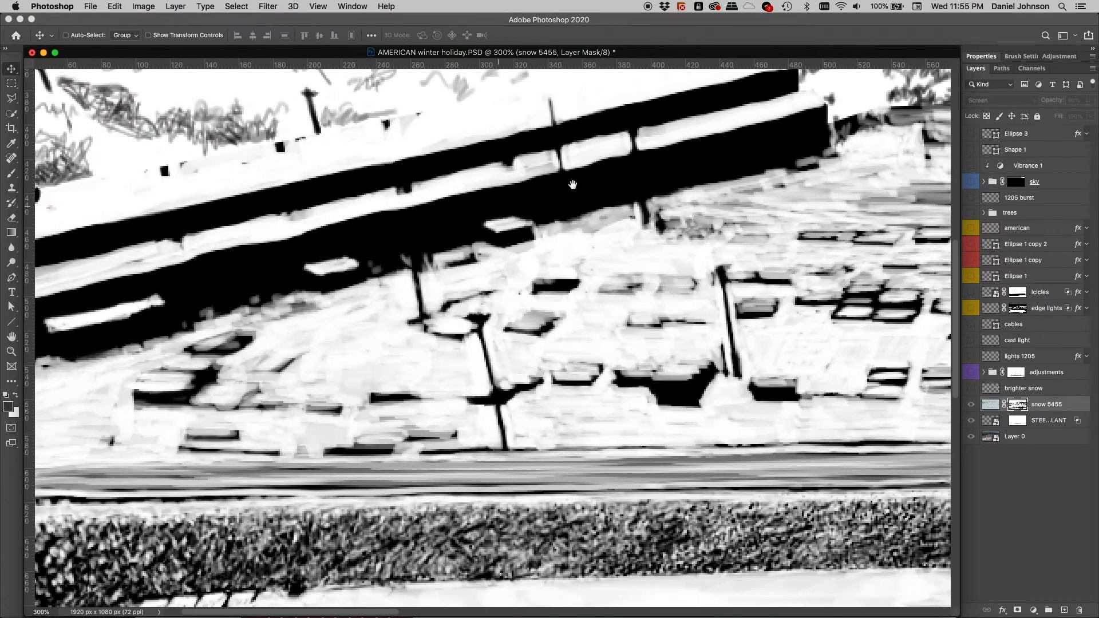
scroll(724, 165, up, 3)
scroll(723, 165, right, 7)
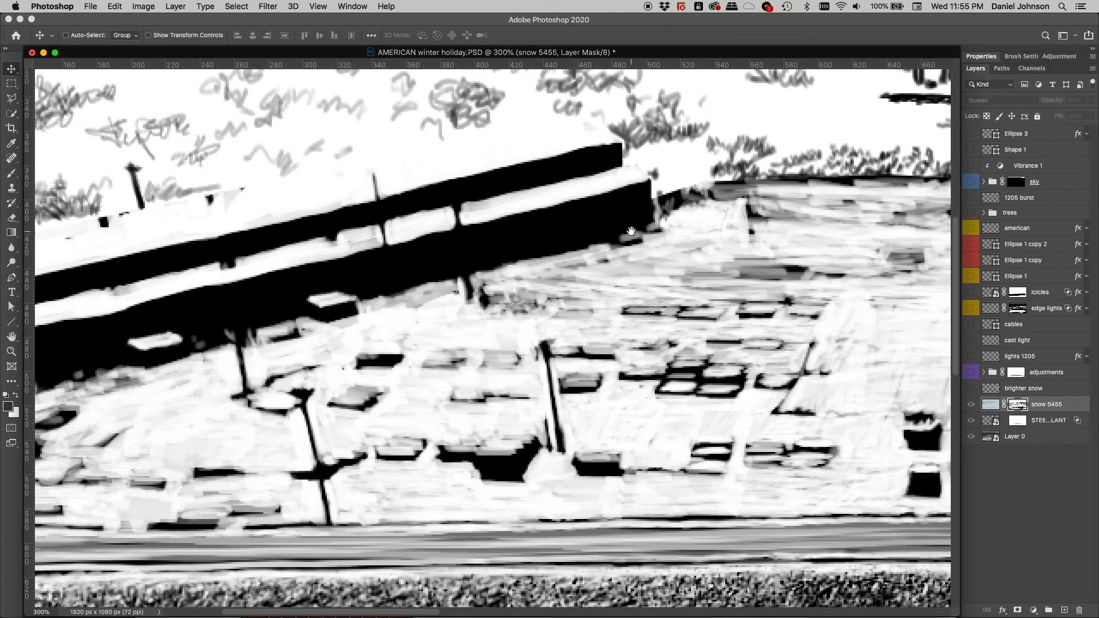
scroll(631, 232, up, 1)
scroll(631, 231, right, 1)
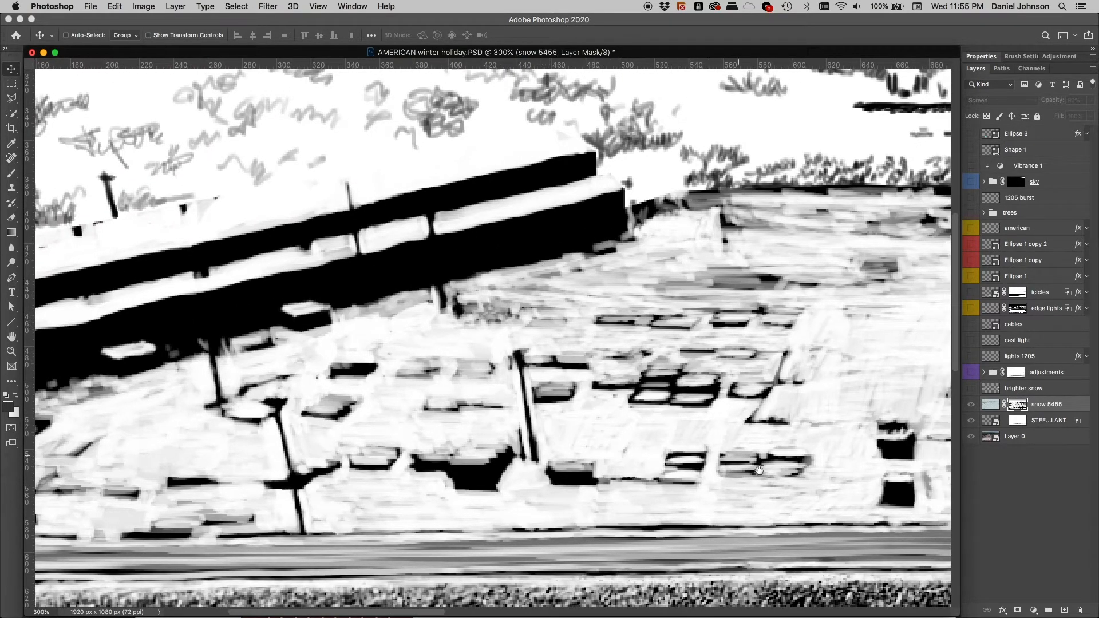
Step: Examine the mask's brush strokes around the rail cars, the utility pole, and the large roof at 300%
scroll(759, 470, down, 8)
scroll(760, 469, right, 10)
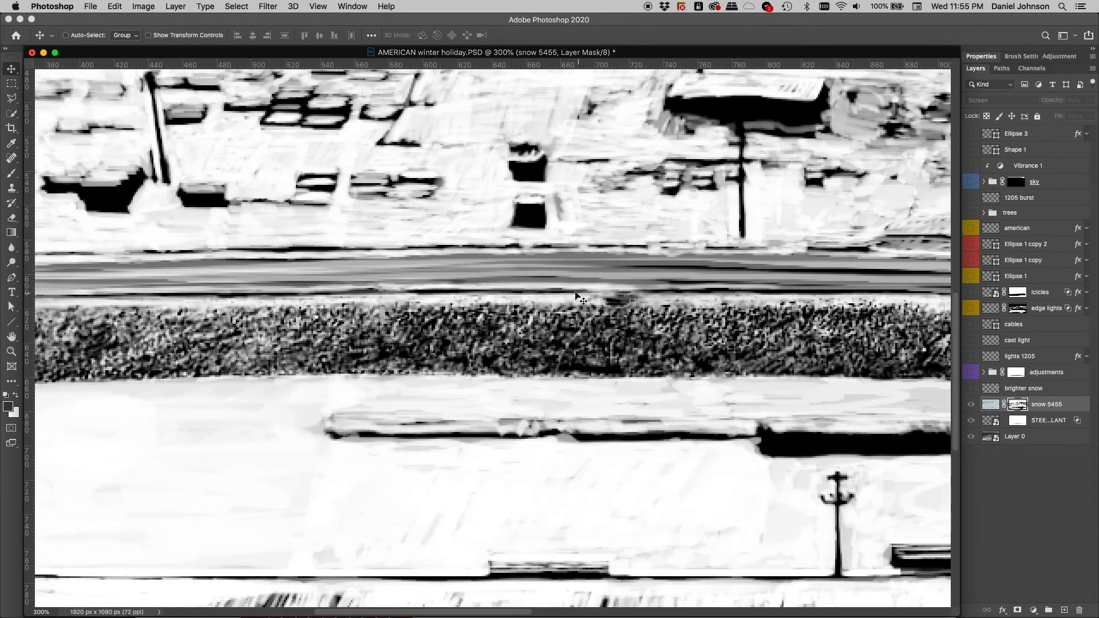
scroll(672, 386, down, 7)
scroll(672, 386, right, 4)
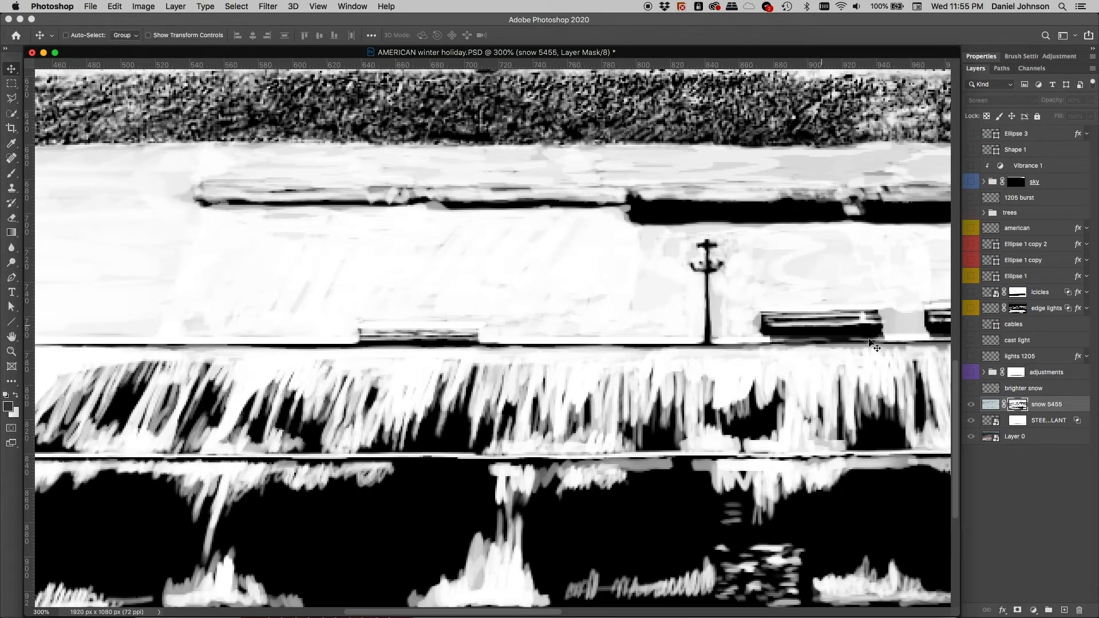
scroll(875, 346, right, 6)
scroll(674, 332, left, 6)
scroll(674, 331, up, 2)
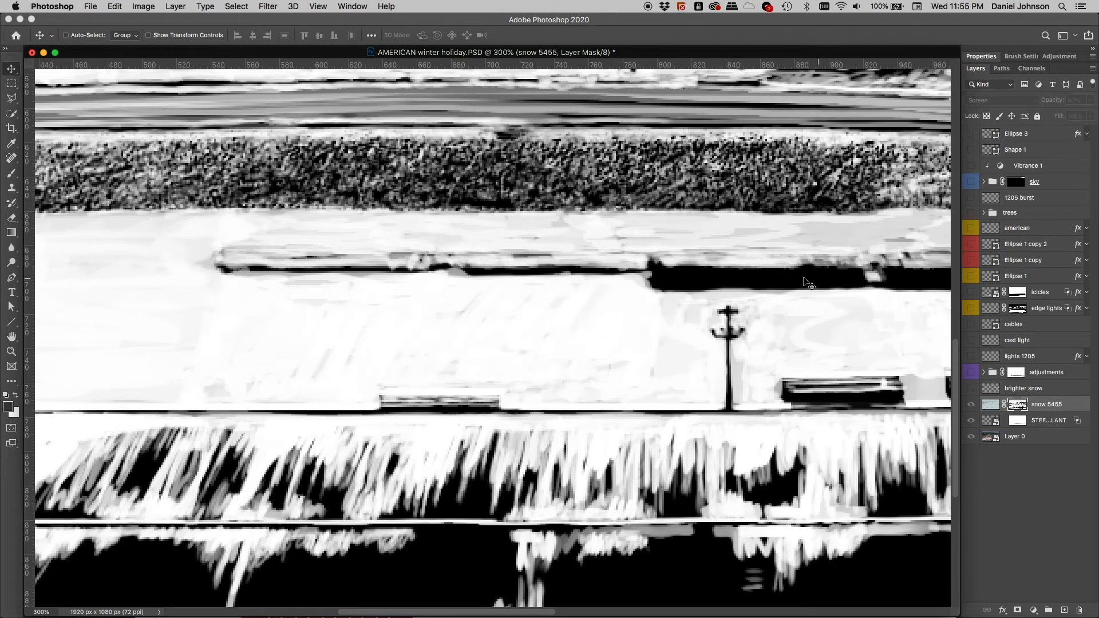
Step: Examine the snow mask at 300% from the rail cars and gravel embankment up to the road, shrubs and silo buildings
scroll(722, 309, up, 2)
scroll(722, 307, up, 2)
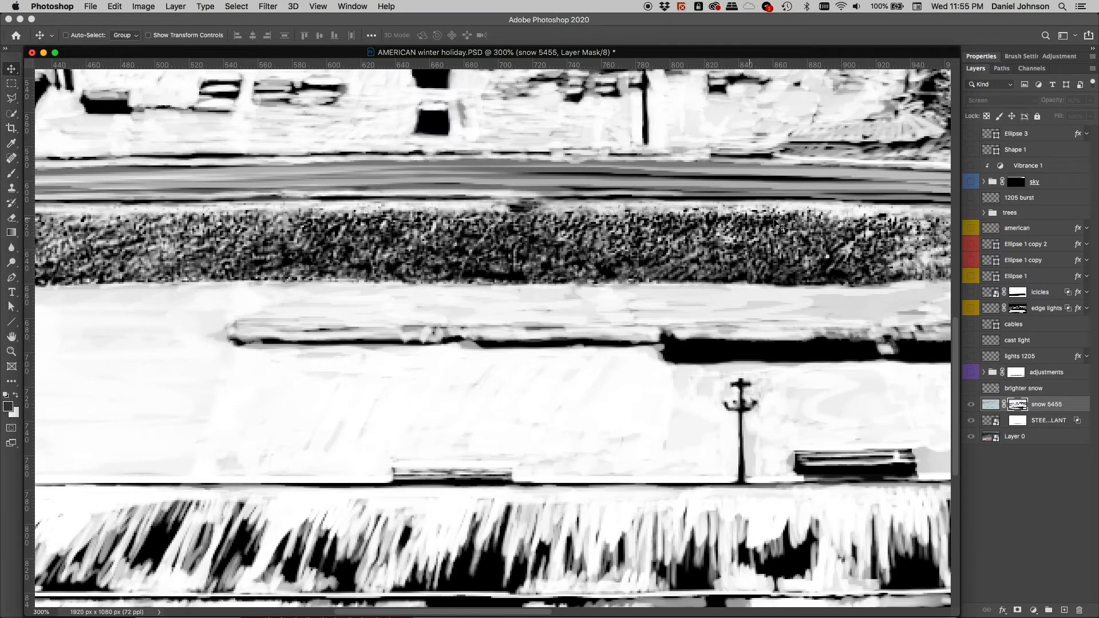
scroll(750, 235, right, 5)
scroll(750, 235, up, 1)
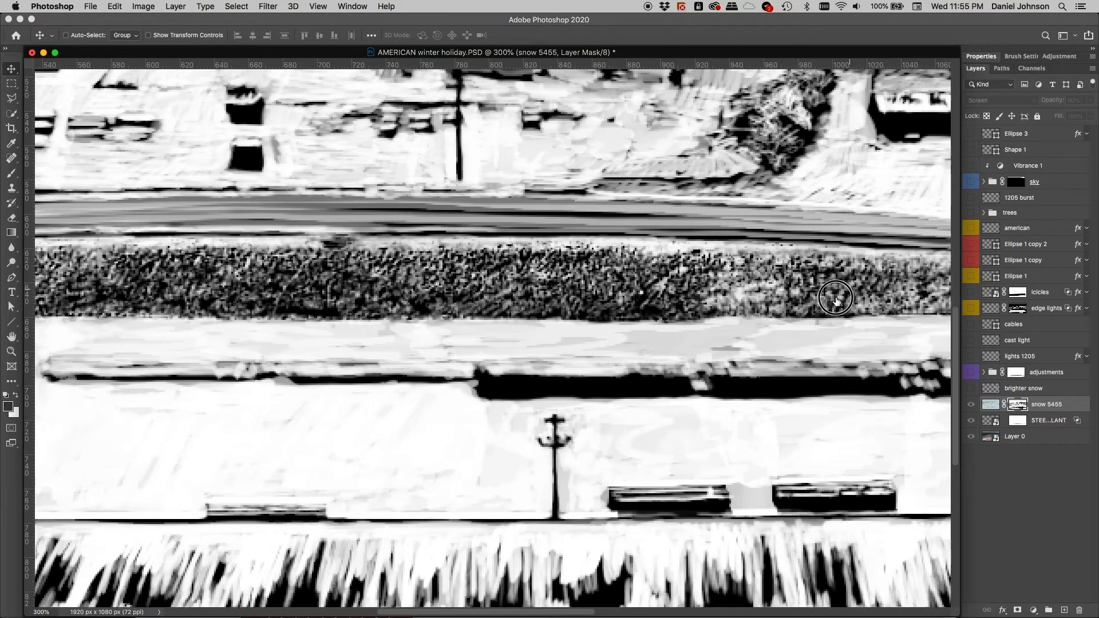
scroll(698, 290, up, 8)
scroll(699, 291, right, 8)
scroll(557, 259, up, 3)
scroll(558, 260, left, 3)
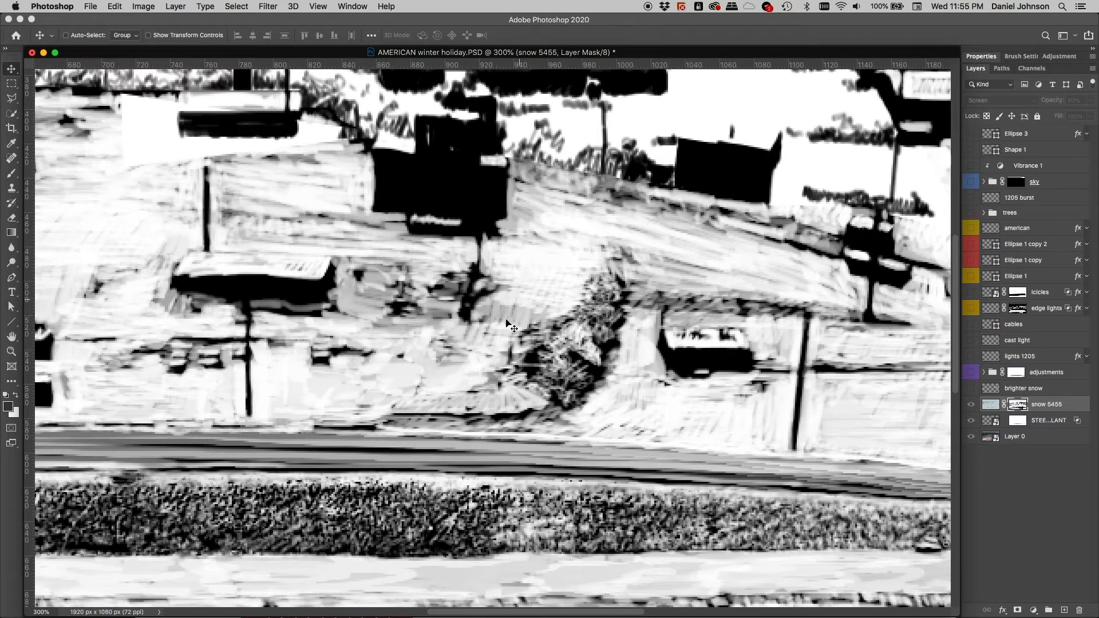
Step: Examine the mask's strokes around the background buildings, the tree clusters and the factory roofs at 300%
scroll(533, 321, up, 3)
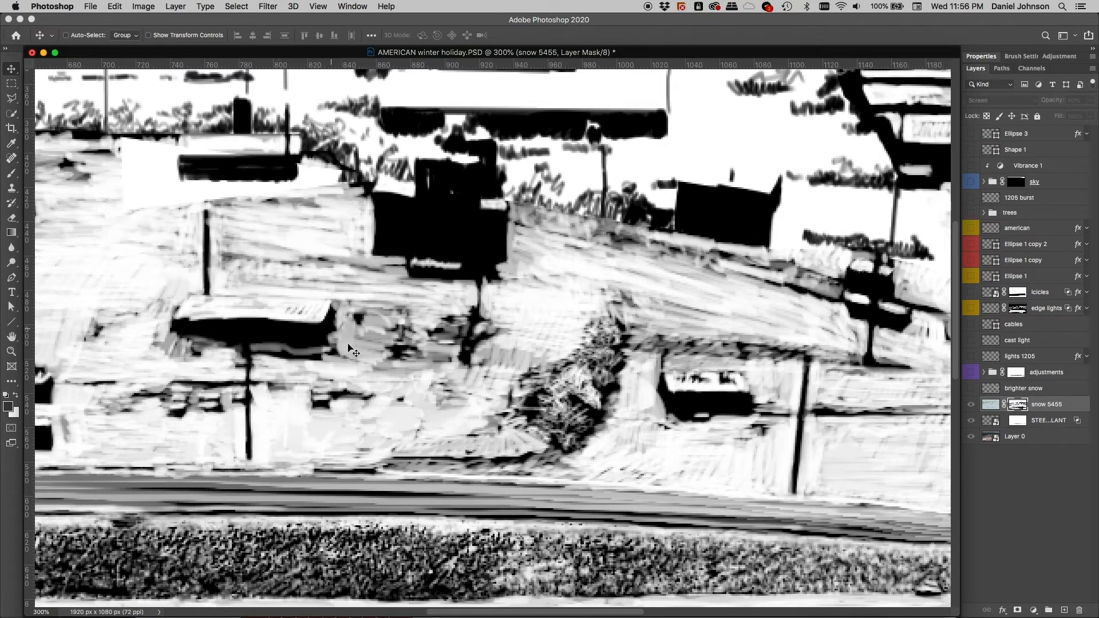
scroll(550, 339, up, 3)
scroll(550, 339, left, 2)
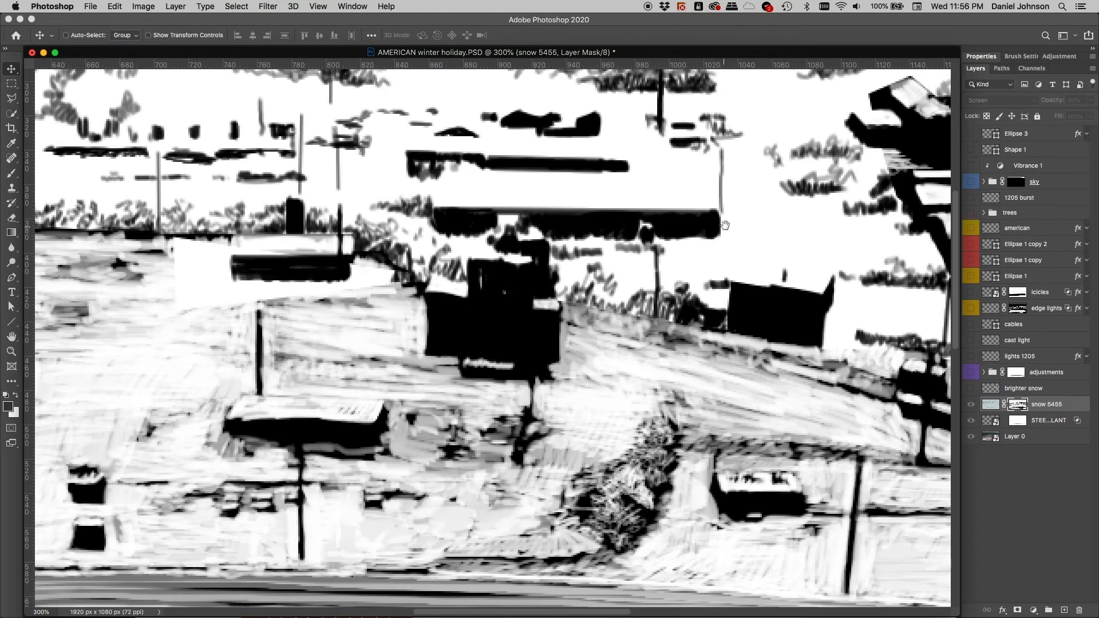
scroll(709, 217, right, 5)
scroll(708, 217, up, 1)
scroll(825, 284, right, 5)
scroll(824, 284, up, 2)
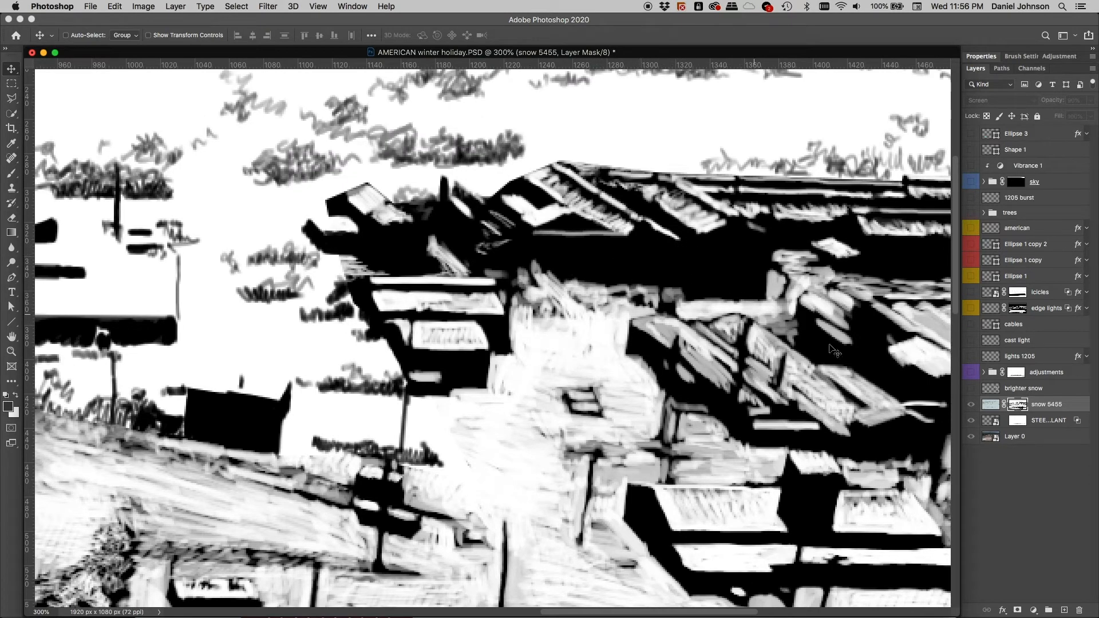
Step: Return to the composite view and compare the factory buildings with the snow 5455 layer, and its mask, off and on
alt+click(1019, 407)
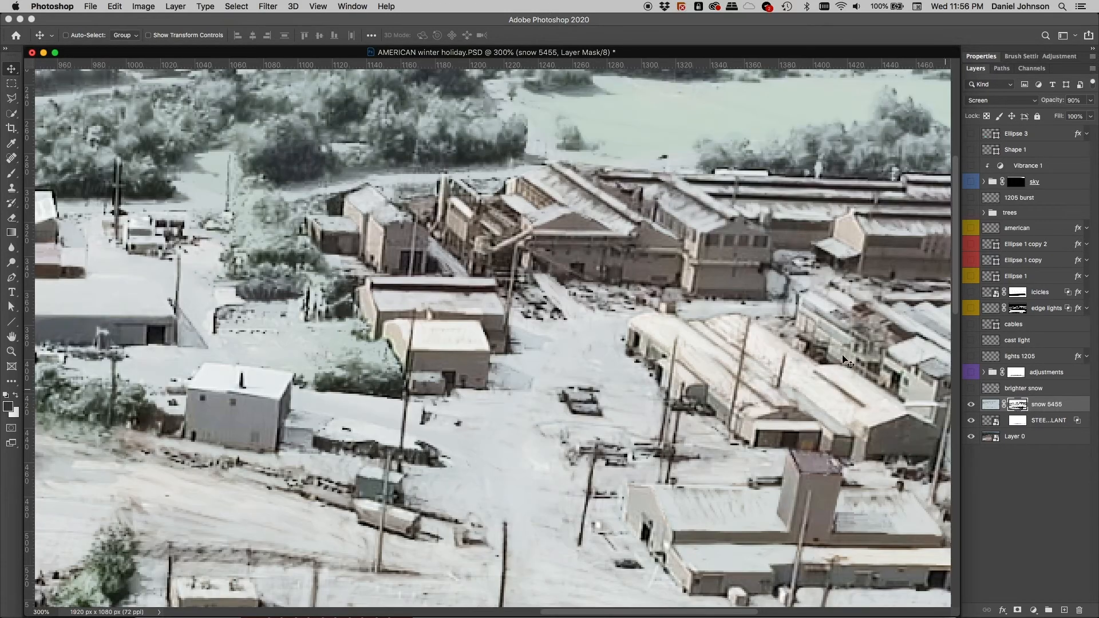
click(971, 405)
click(970, 406)
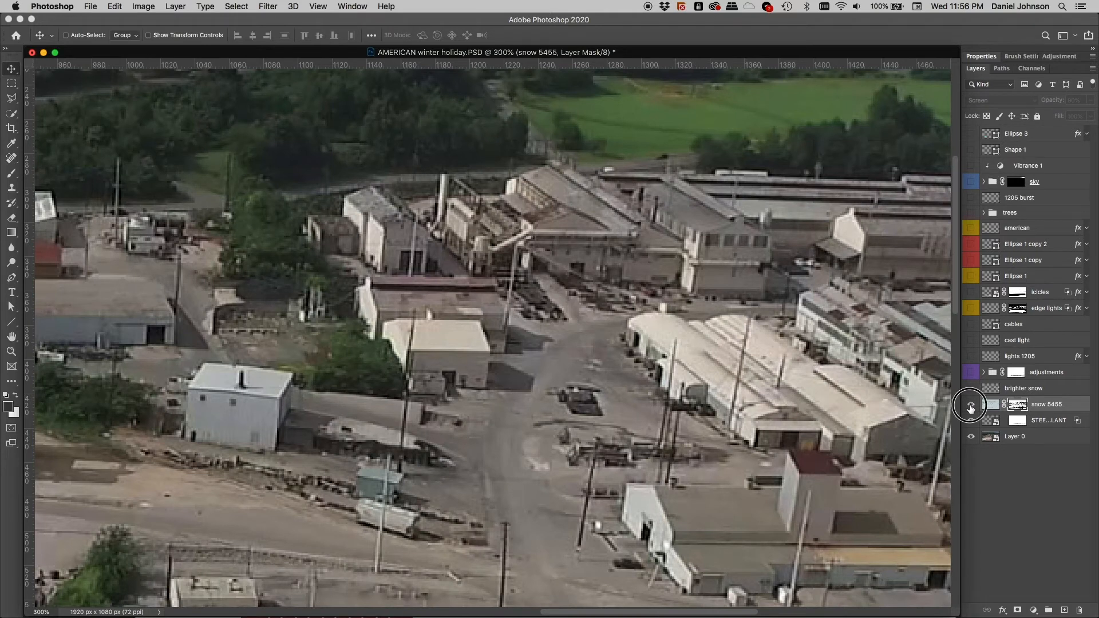
shift+click(1018, 405)
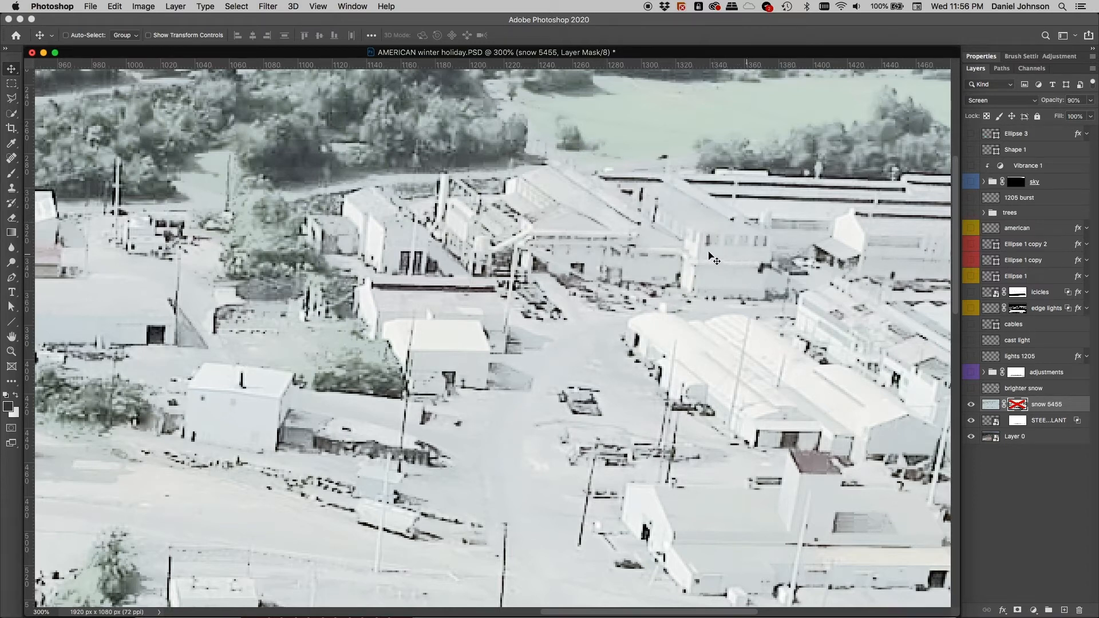
shift+click(1018, 405)
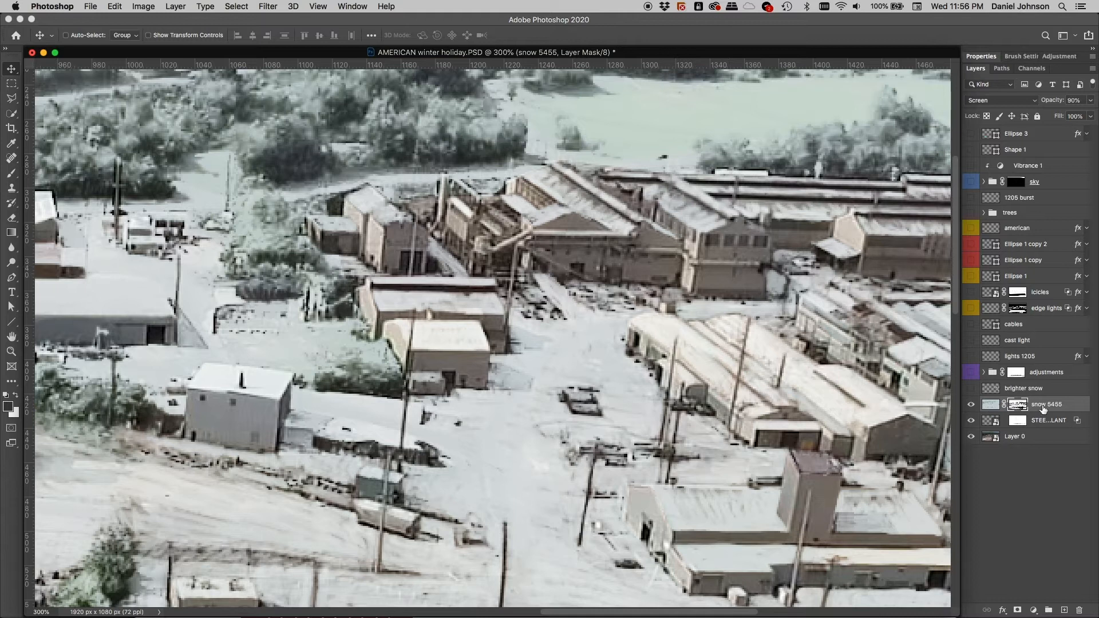
Step: Compare the snow 5455 layer in Normal mode at 100% opacity with Screen mode at 90% opacity
click(996, 102)
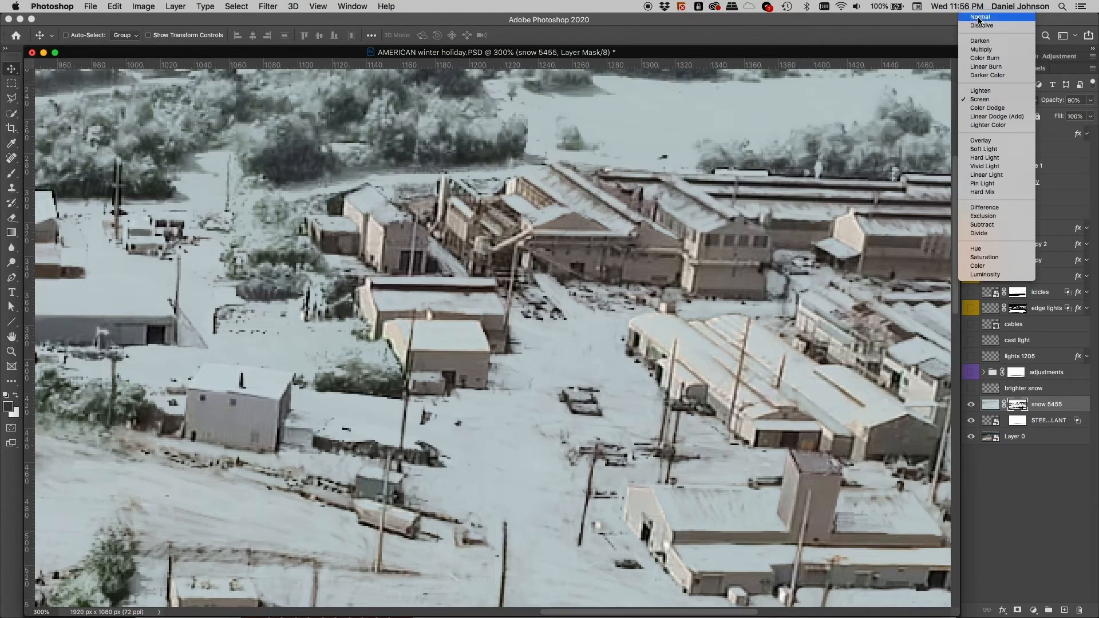
click(980, 17)
click(1090, 101)
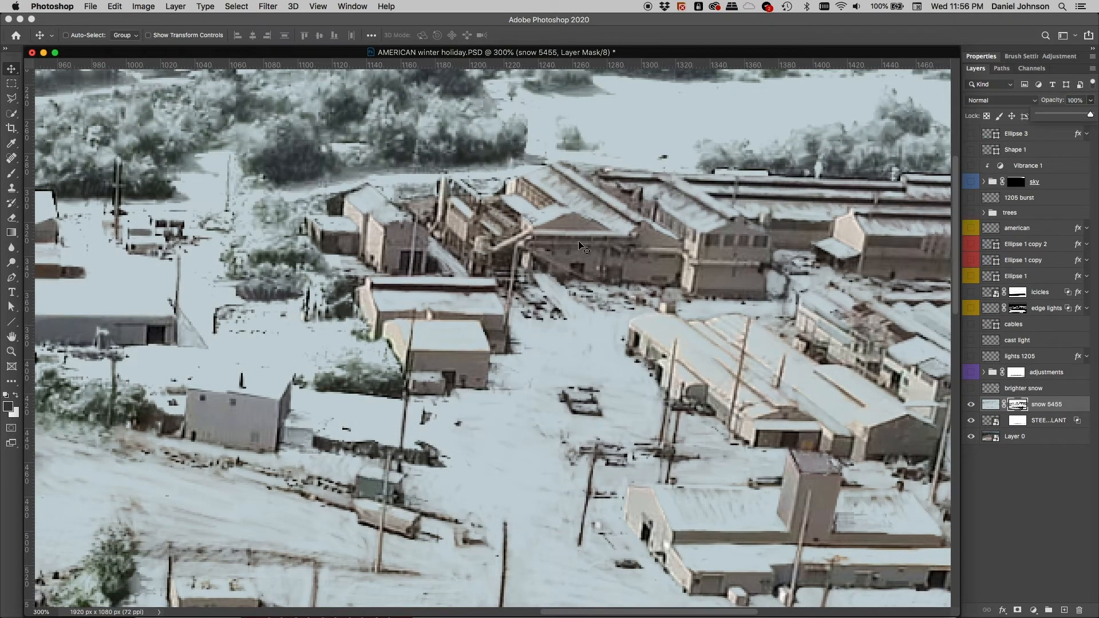
click(616, 375)
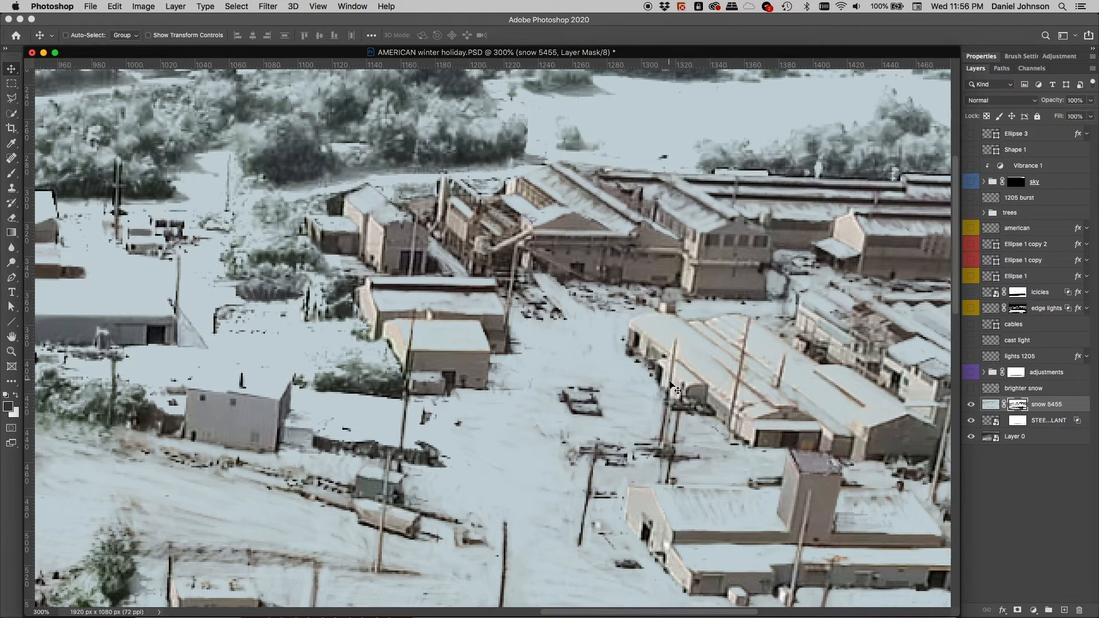
click(1002, 102)
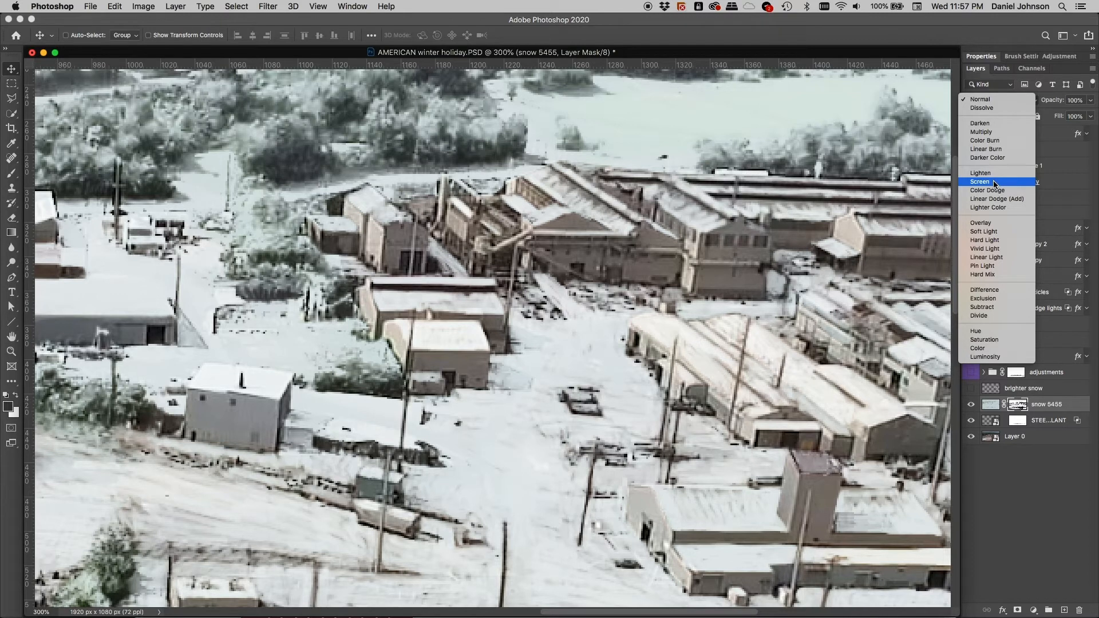
click(992, 182)
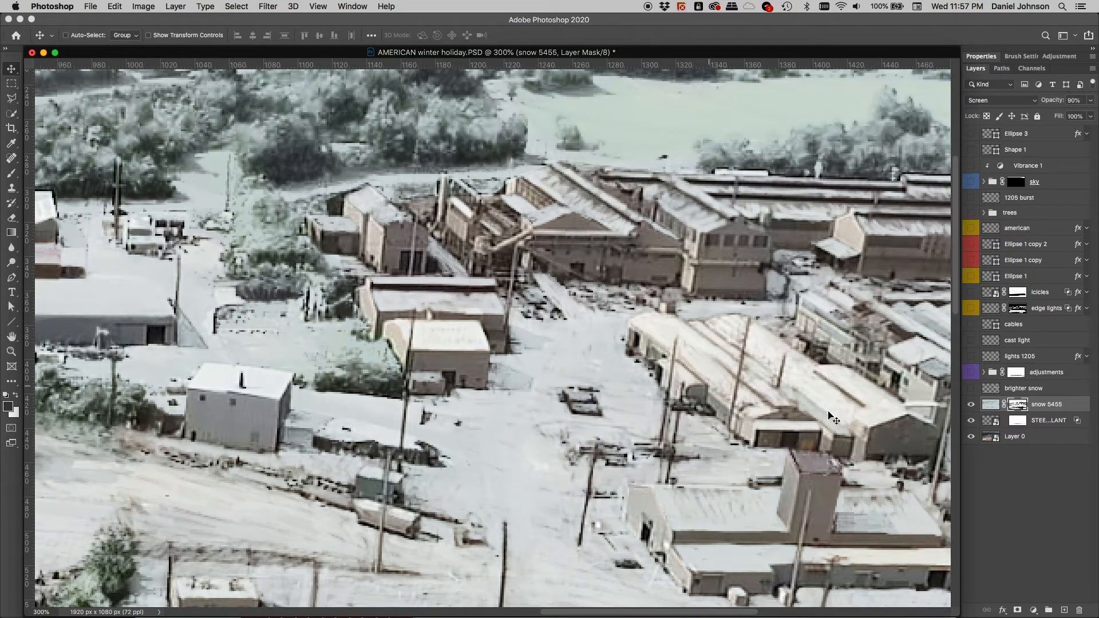
Step: Inspect the snow composite at 200% across the factory, storage yard, long warehouse and distant tree line
key(super+minus)
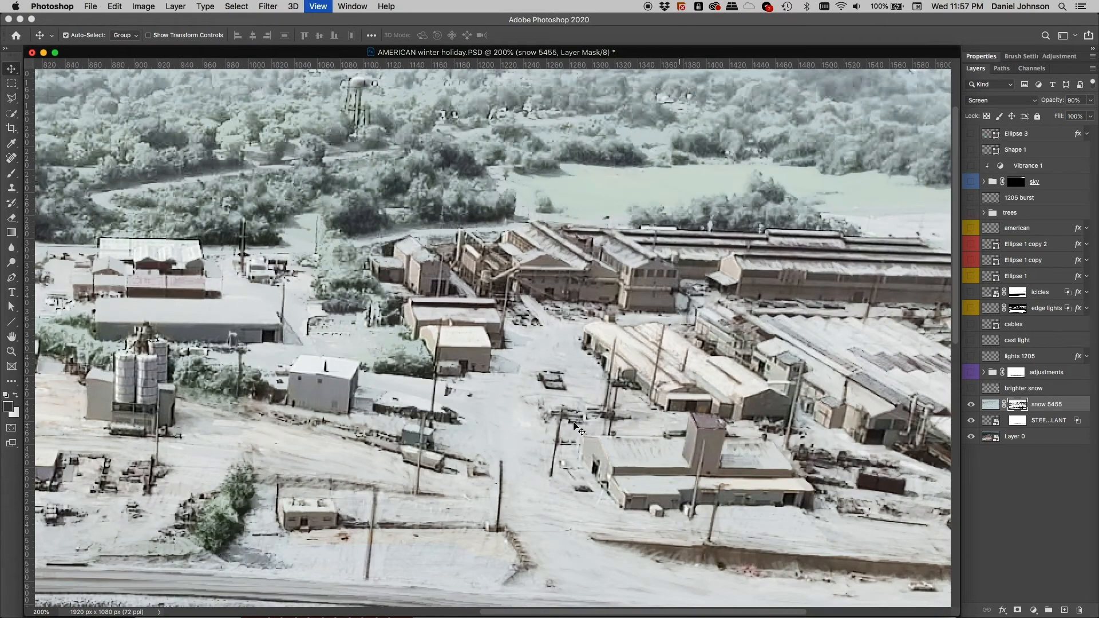
drag(536, 402, 802, 326)
drag(492, 340, 715, 329)
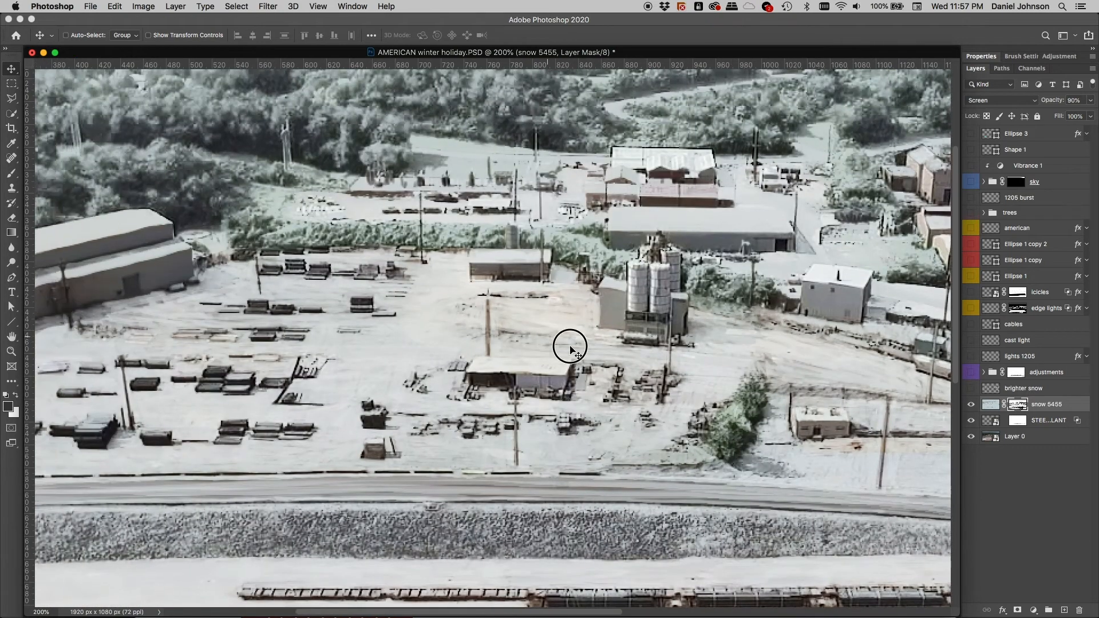
drag(569, 346, 716, 407)
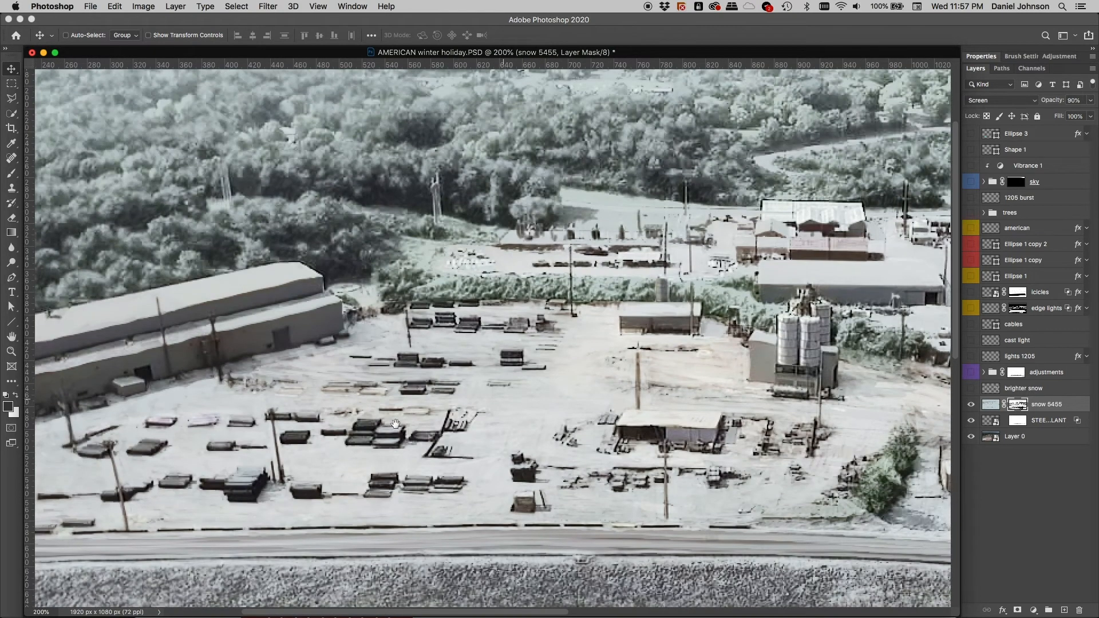
drag(716, 405, 756, 463)
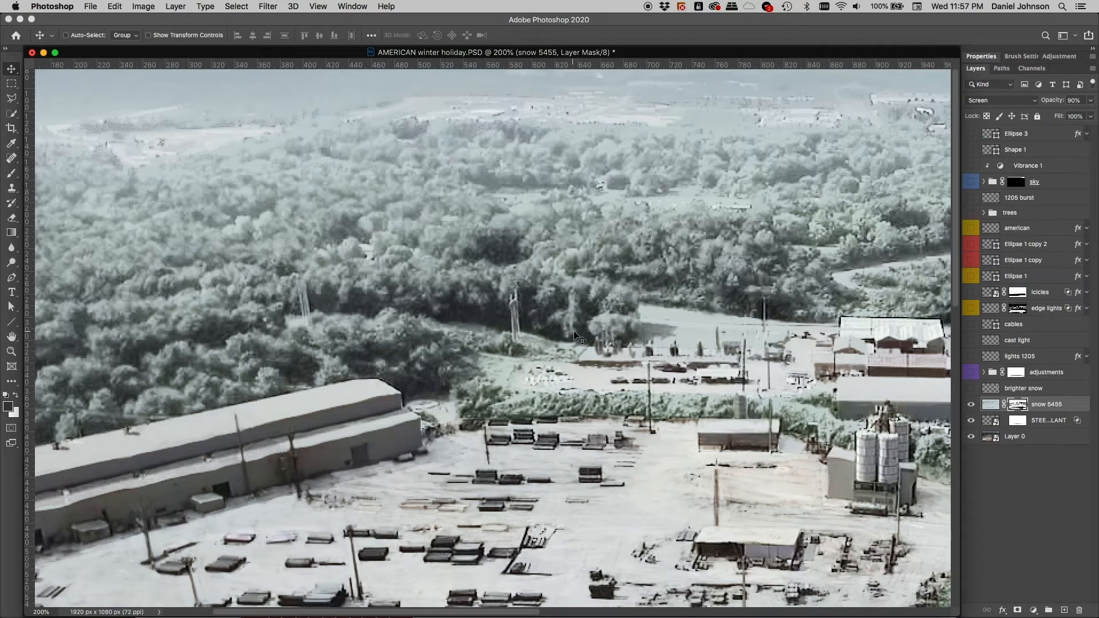
scroll(572, 335, up, 3)
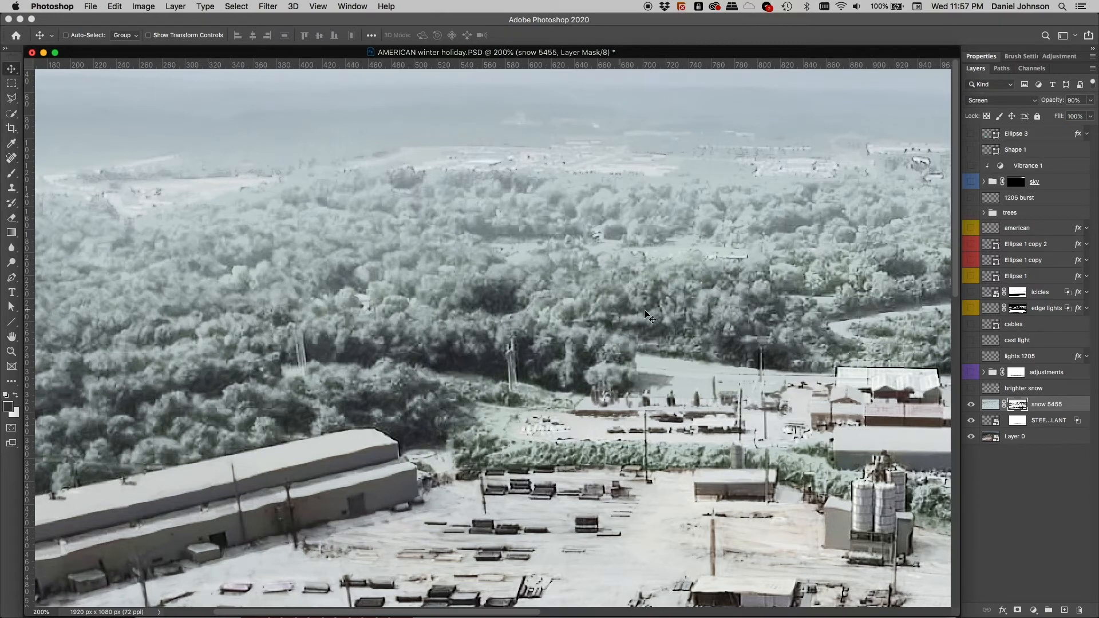
scroll(658, 309, right, 5)
scroll(658, 309, down, 2)
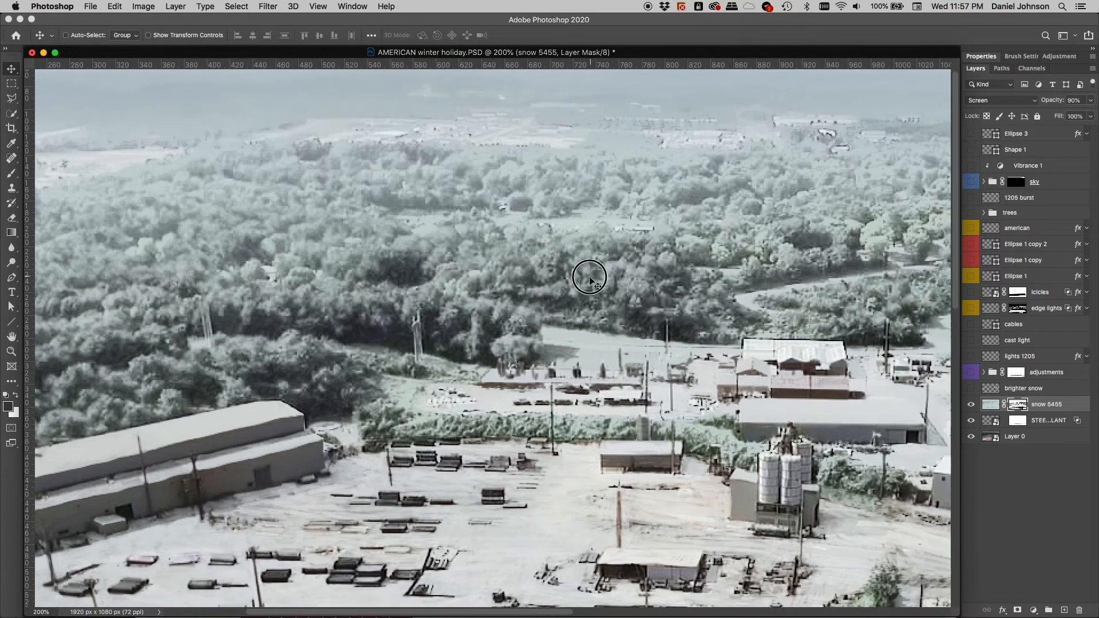
Step: Display the snow 5455 mask alone, examine its tree and water tower strokes, and return to the composite
alt+click(1017, 404)
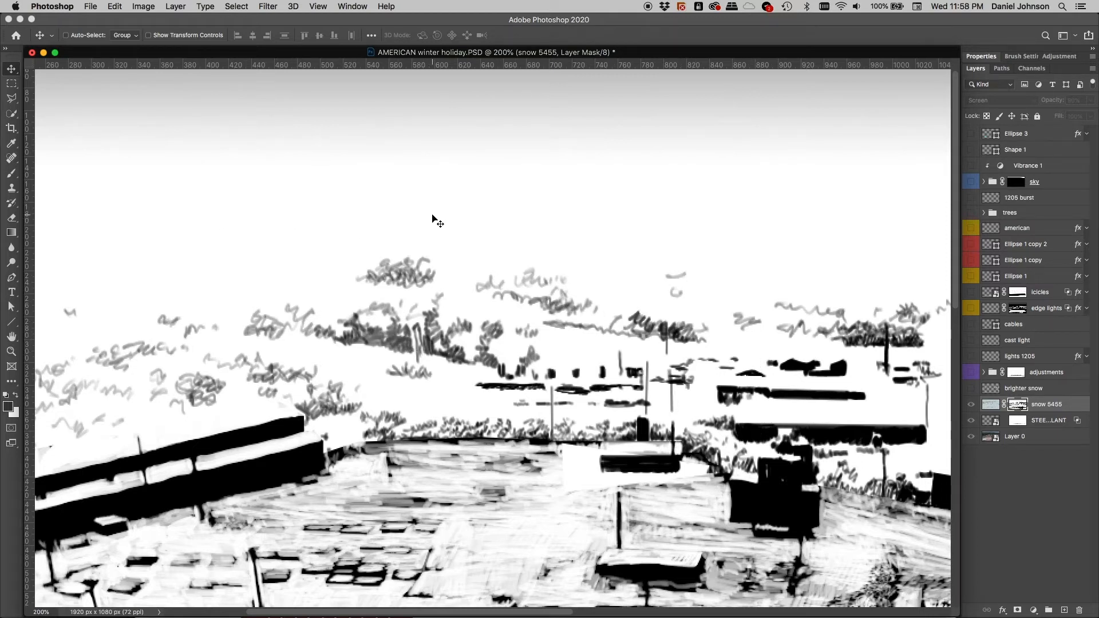
drag(349, 225, 595, 257)
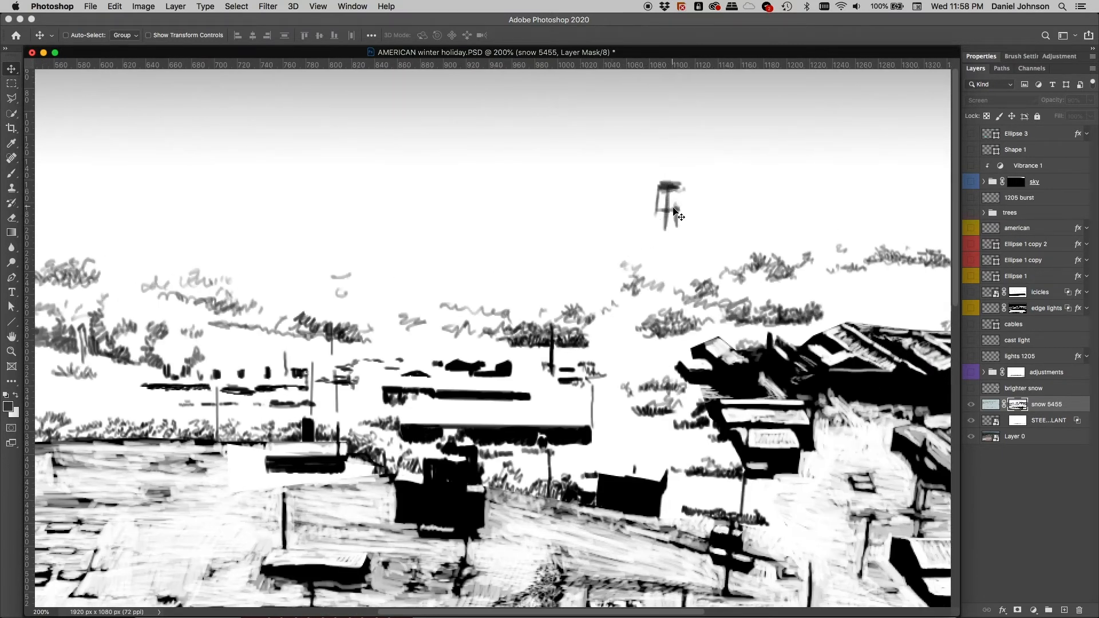
alt+click(1021, 403)
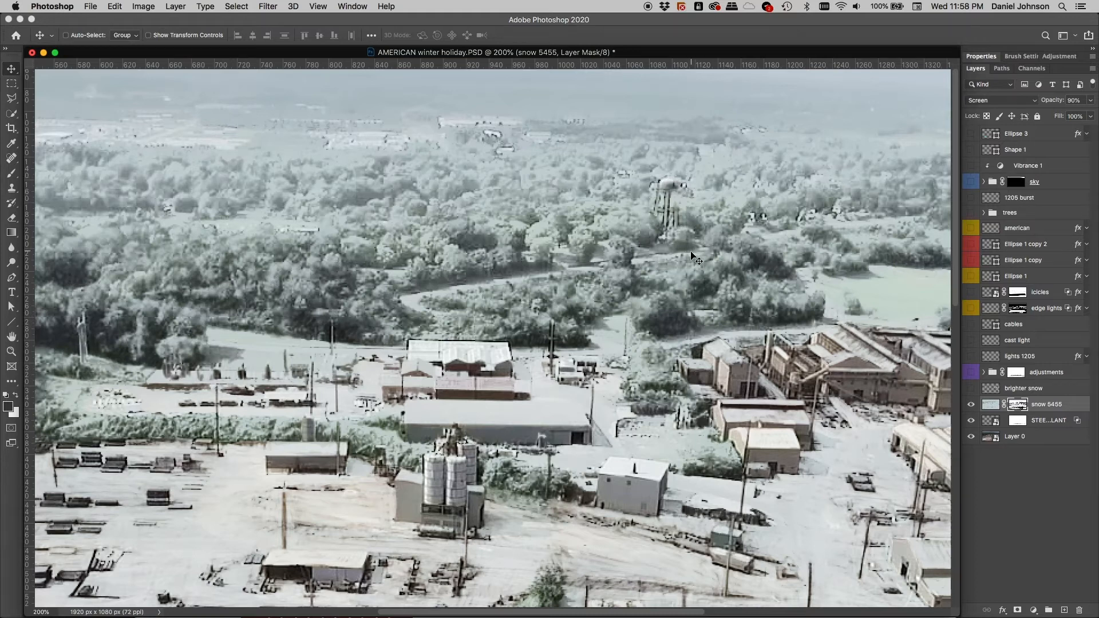
Step: Make the brighter snow layer visible and view the storage yard and AMERICAN roof at 100%
key(super+minus)
key(super+minus)
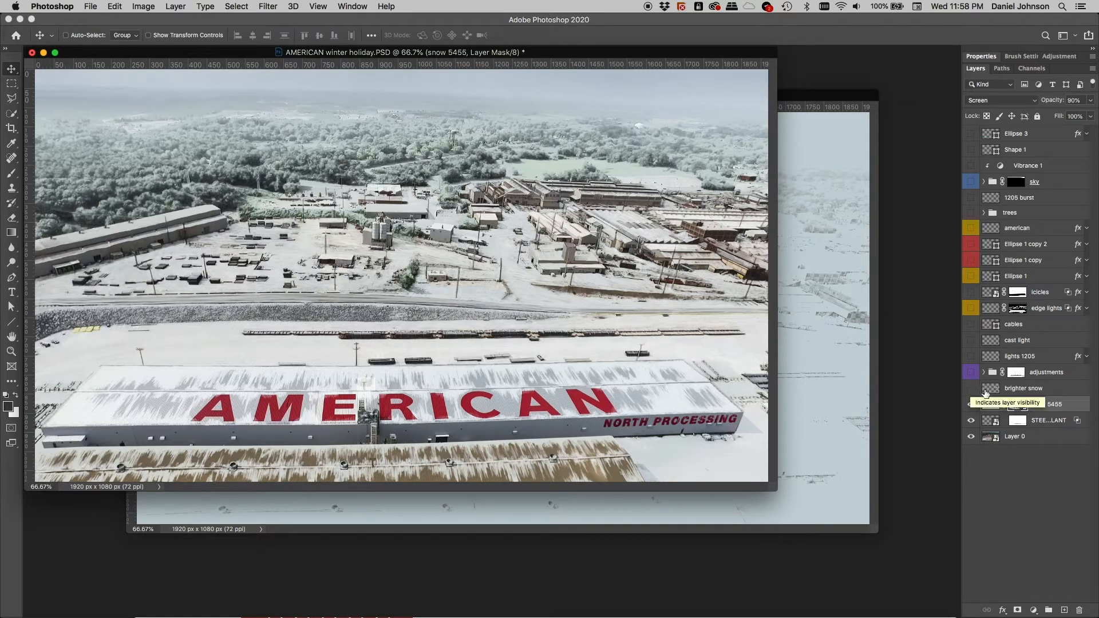
click(969, 390)
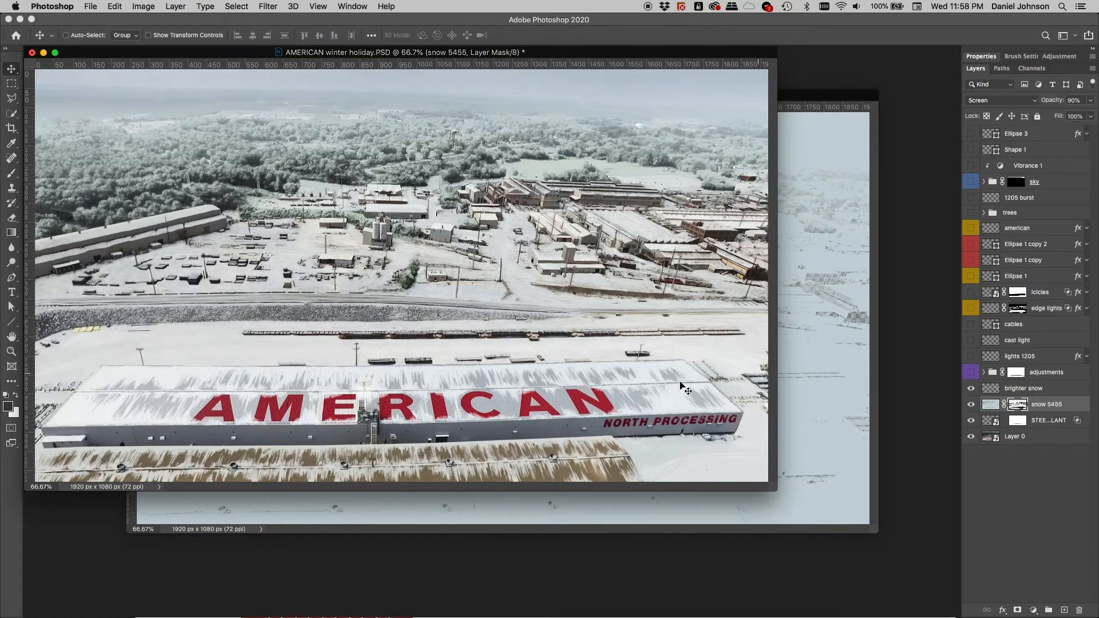
key(super+1)
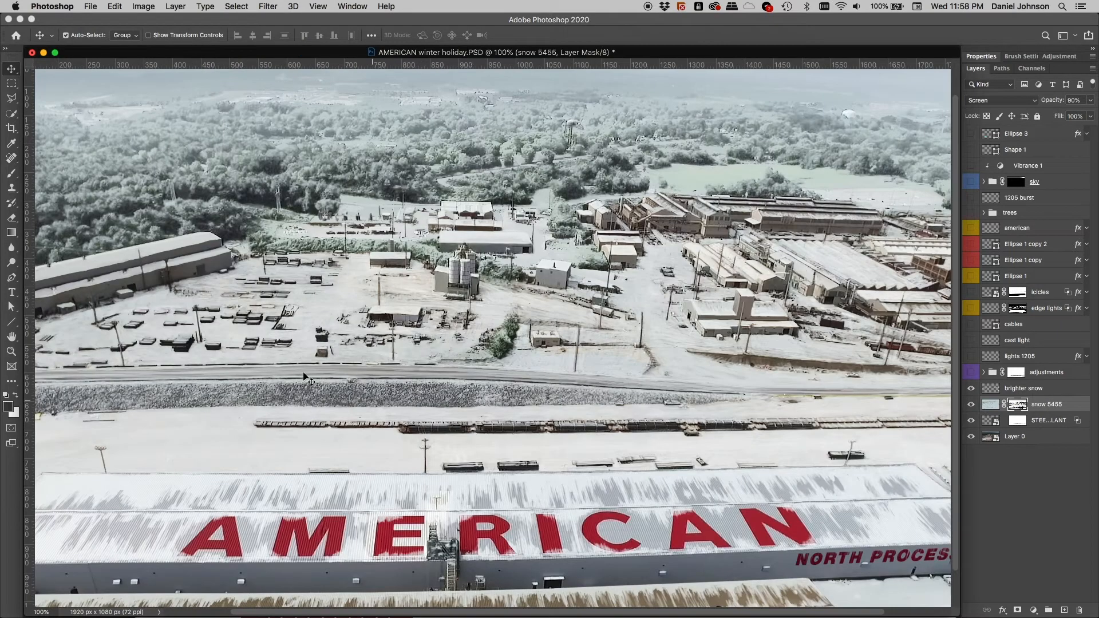
scroll(437, 322, left, 3)
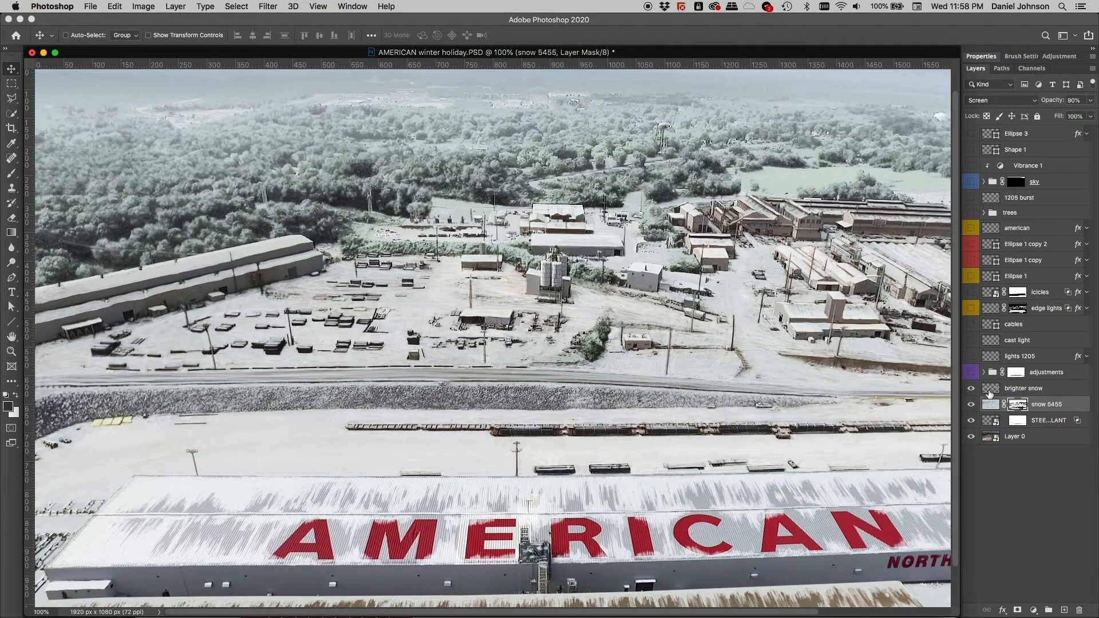
Step: Select the brighter snow layer, view its painted strokes in isolation, and turn the three layers beneath it back on
click(988, 394)
drag(971, 407, 971, 444)
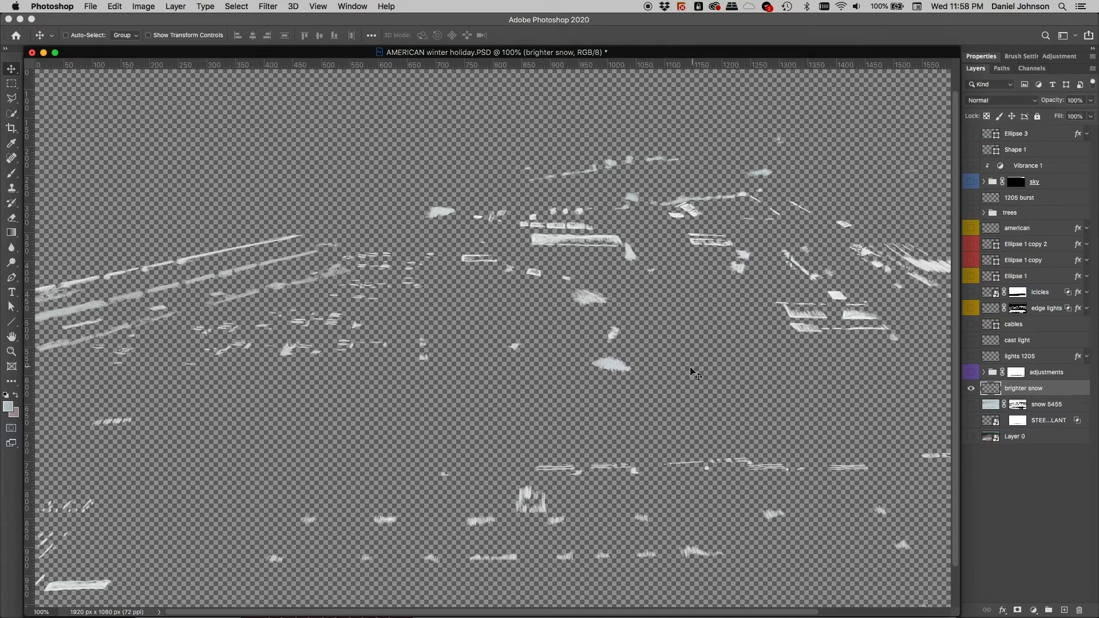
click(972, 405)
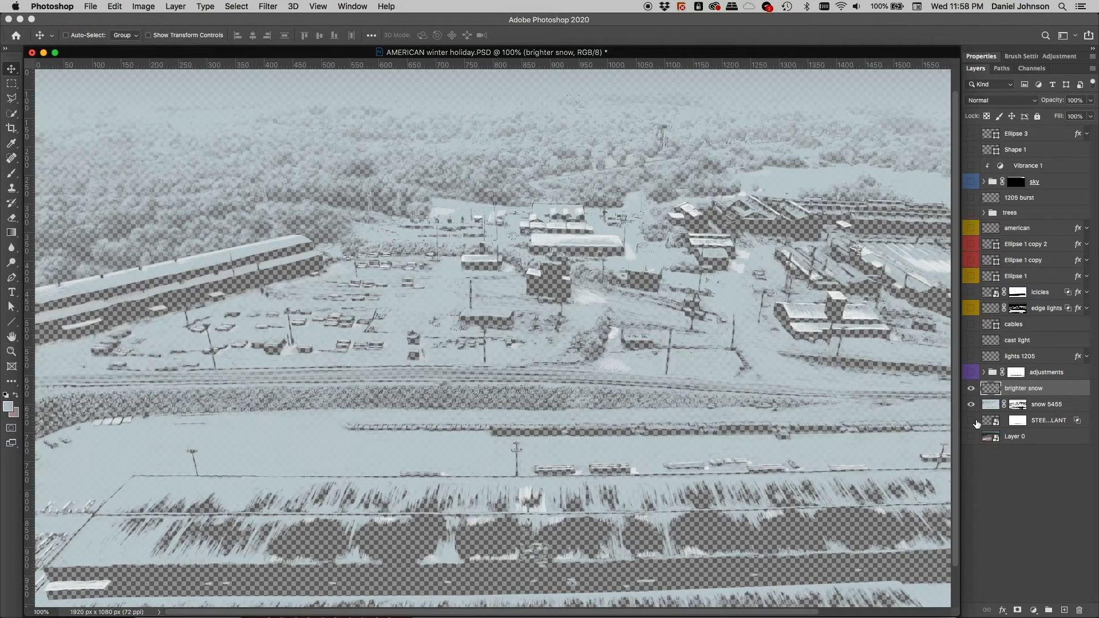
click(972, 421)
click(971, 436)
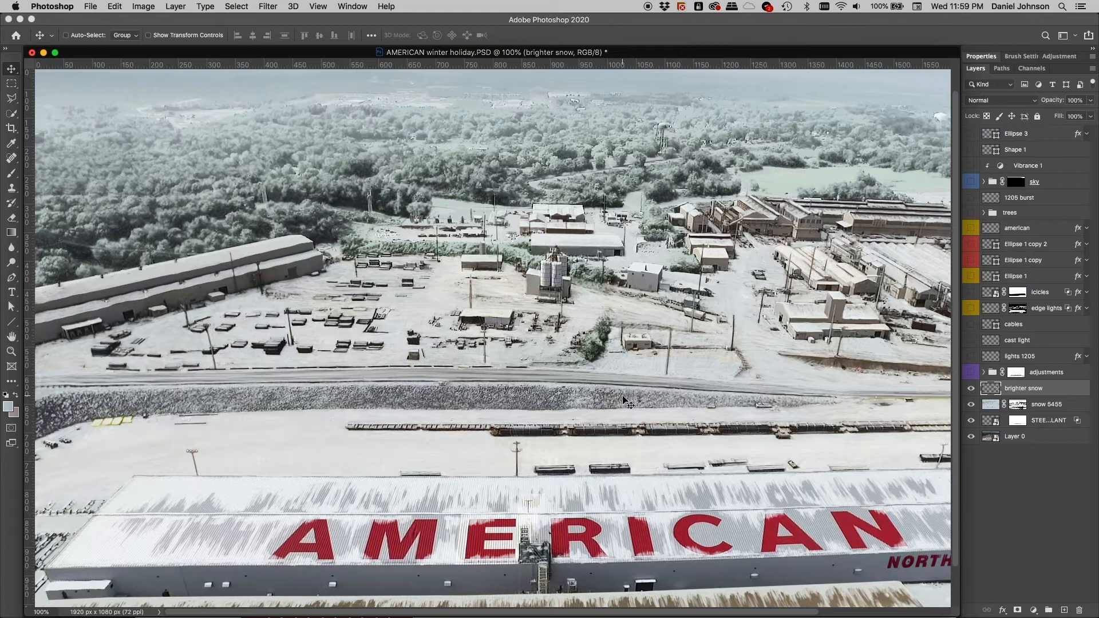
Step: Hide the brighter snow and snow 5455 layers to compare the long warehouse and storage yard at 300% without snow
key(super+equal)
key(super+equal)
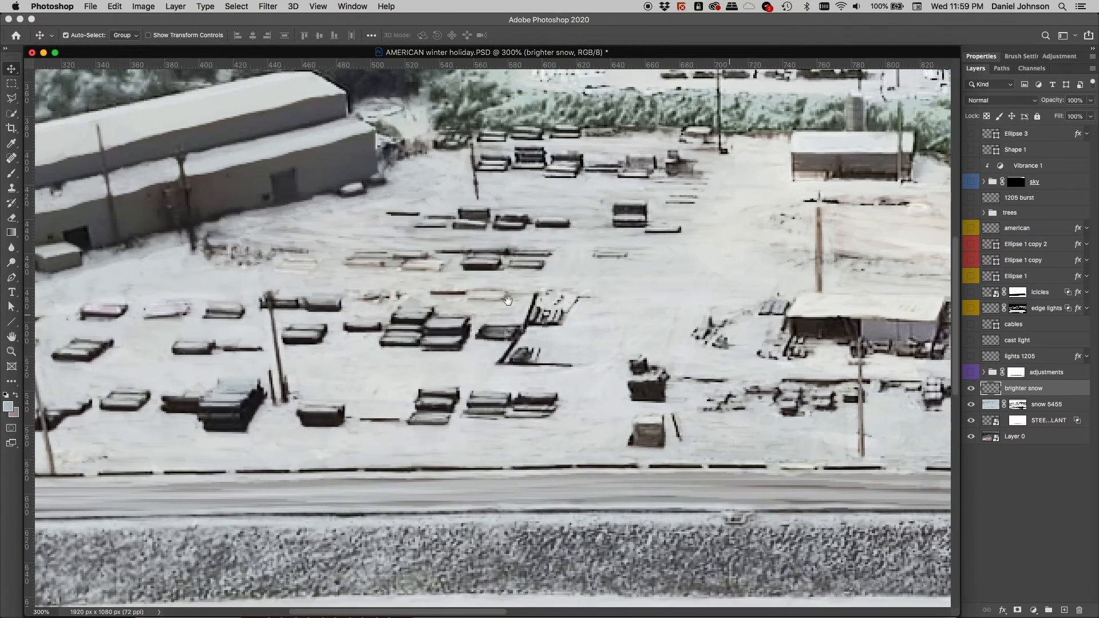
drag(508, 300, 559, 393)
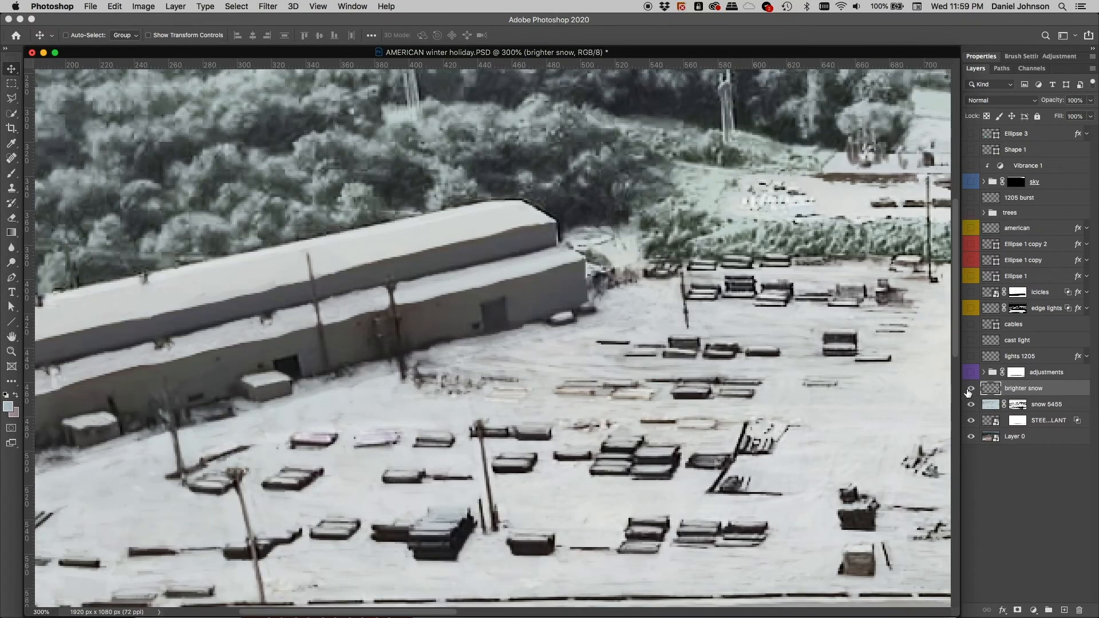
click(971, 392)
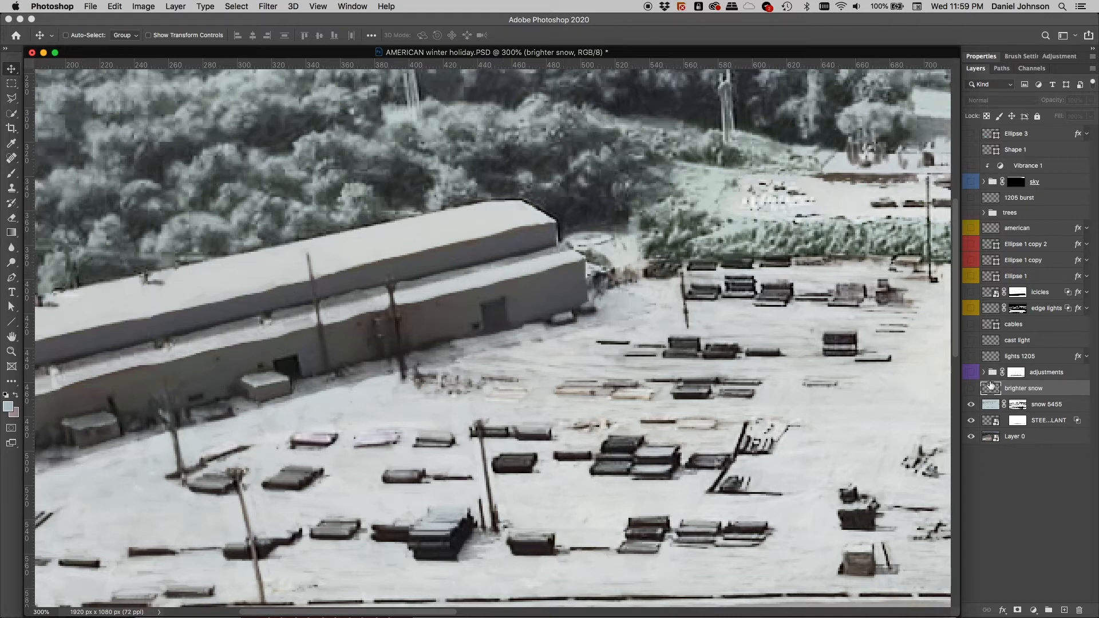
click(971, 404)
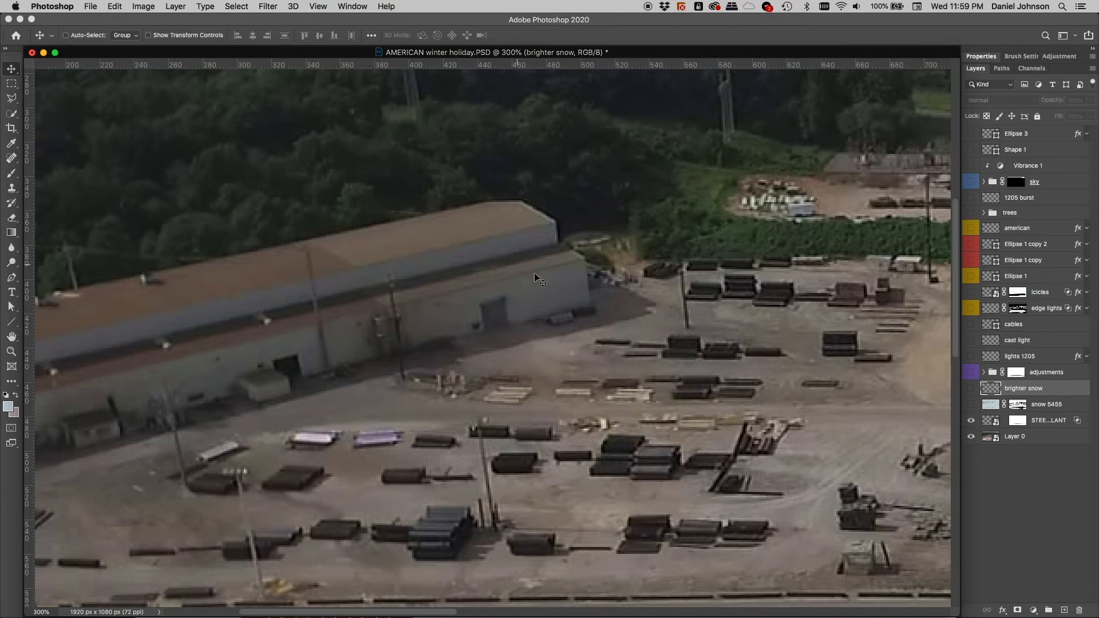
Step: Turn the snow 5455 and brighter snow layers back on and view the storage yard and AMERICAN roof at 100%
click(971, 405)
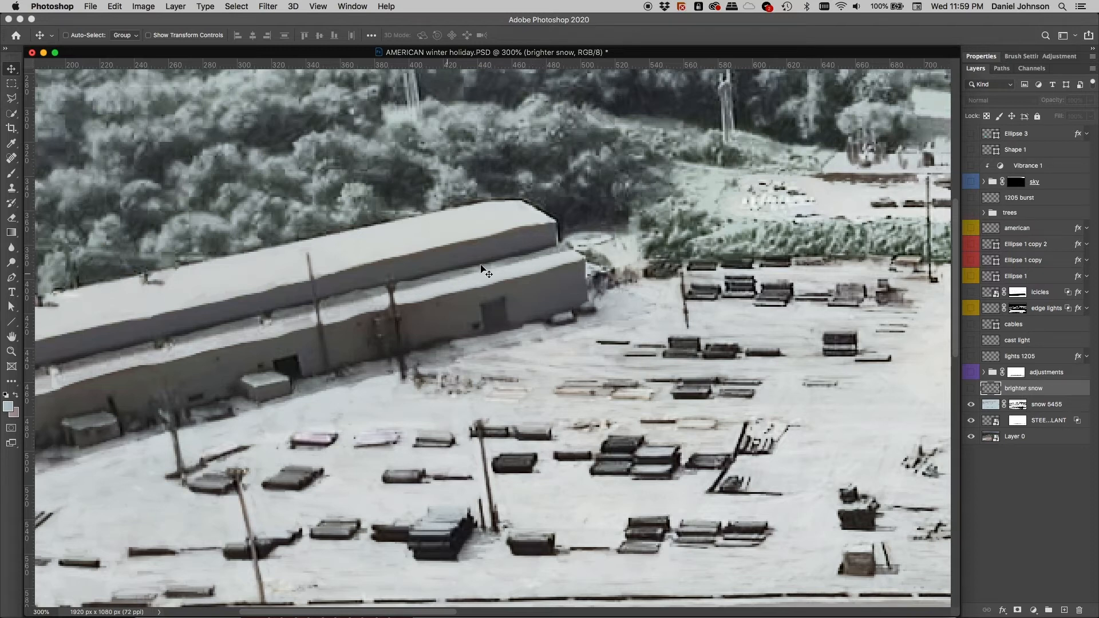
click(971, 390)
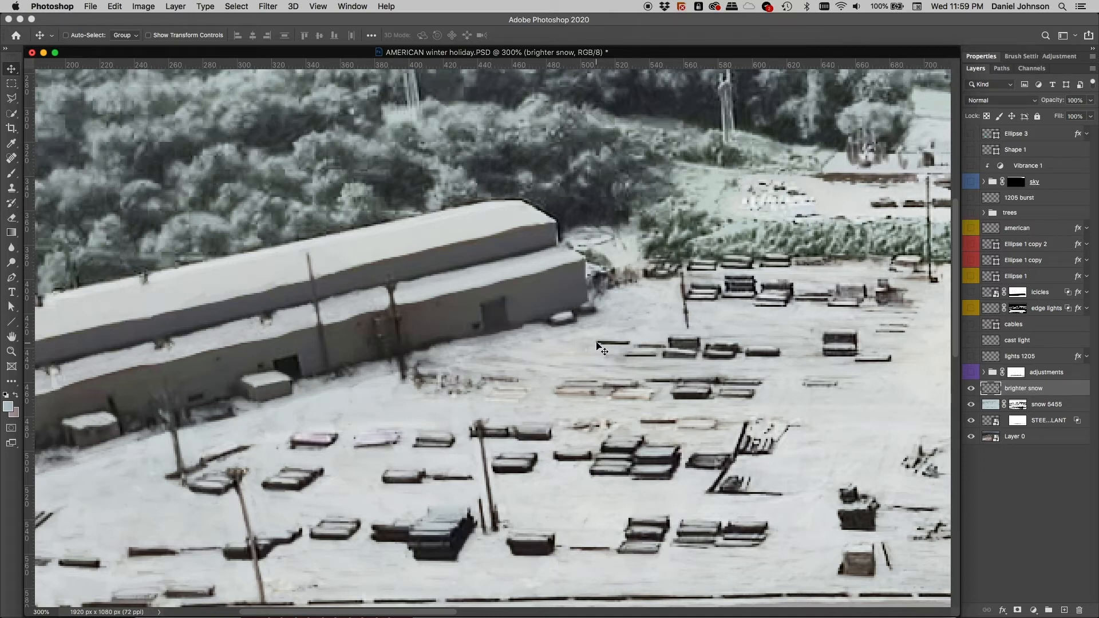
key(super+minus)
drag(839, 326, 790, 374)
drag(646, 355, 645, 358)
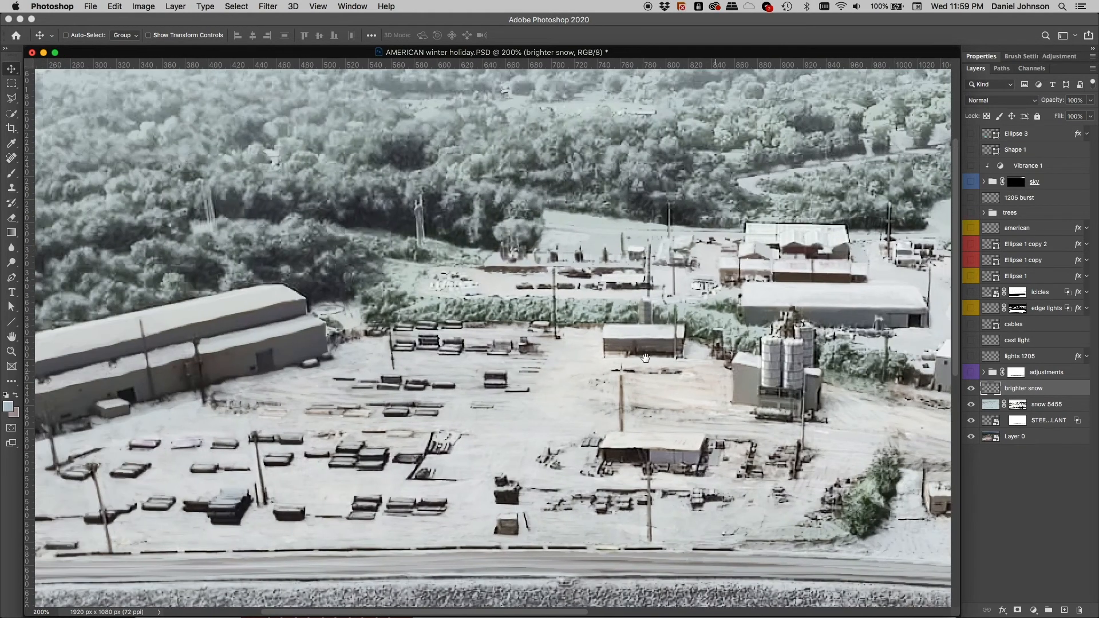
key(super+minus)
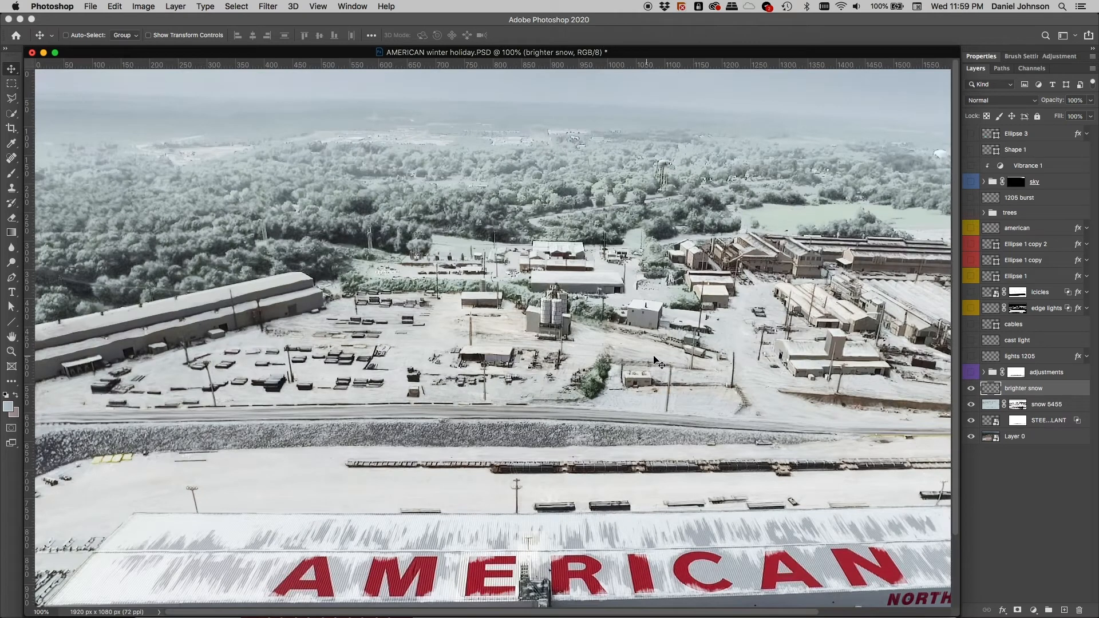
Step: Show the adjustments group with its mask disabled, and hide all adjustments inside it except Curves 1
click(984, 375)
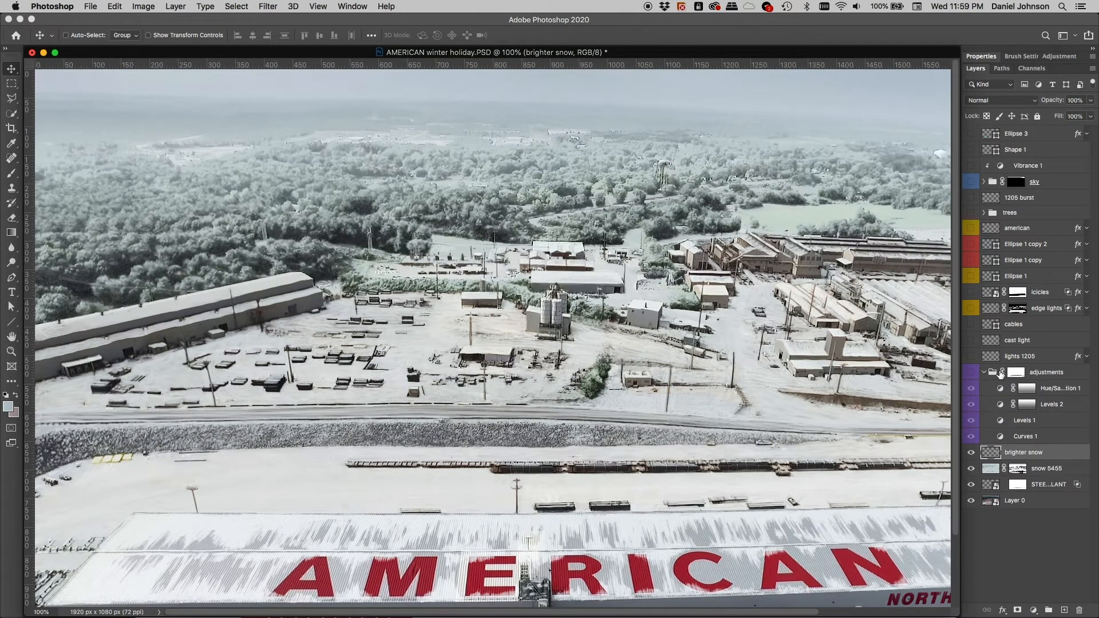
click(972, 374)
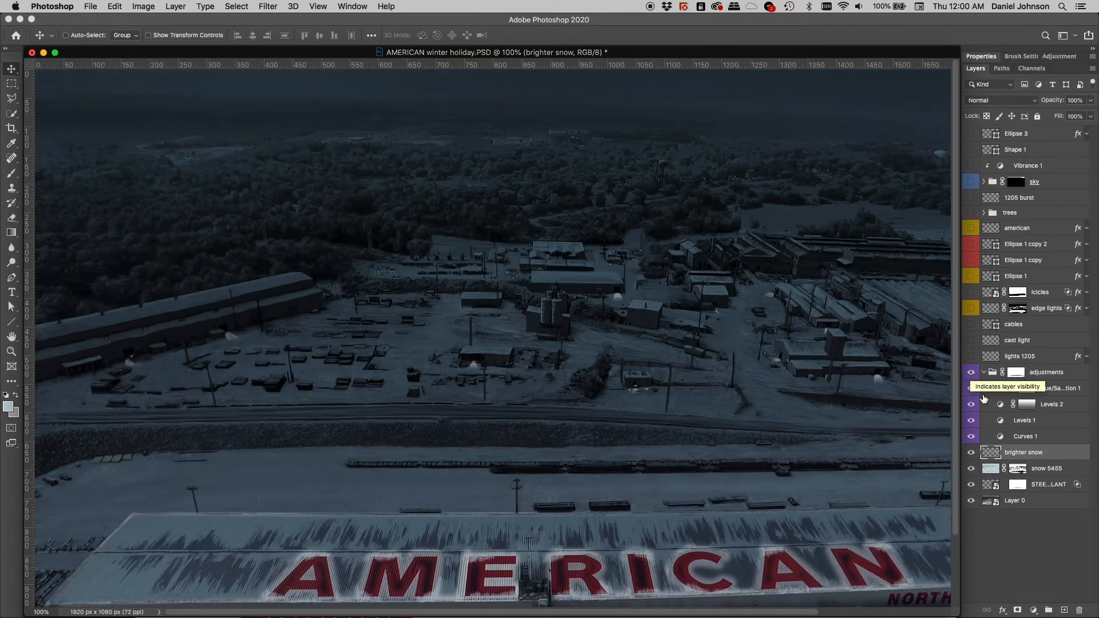
shift+click(1017, 373)
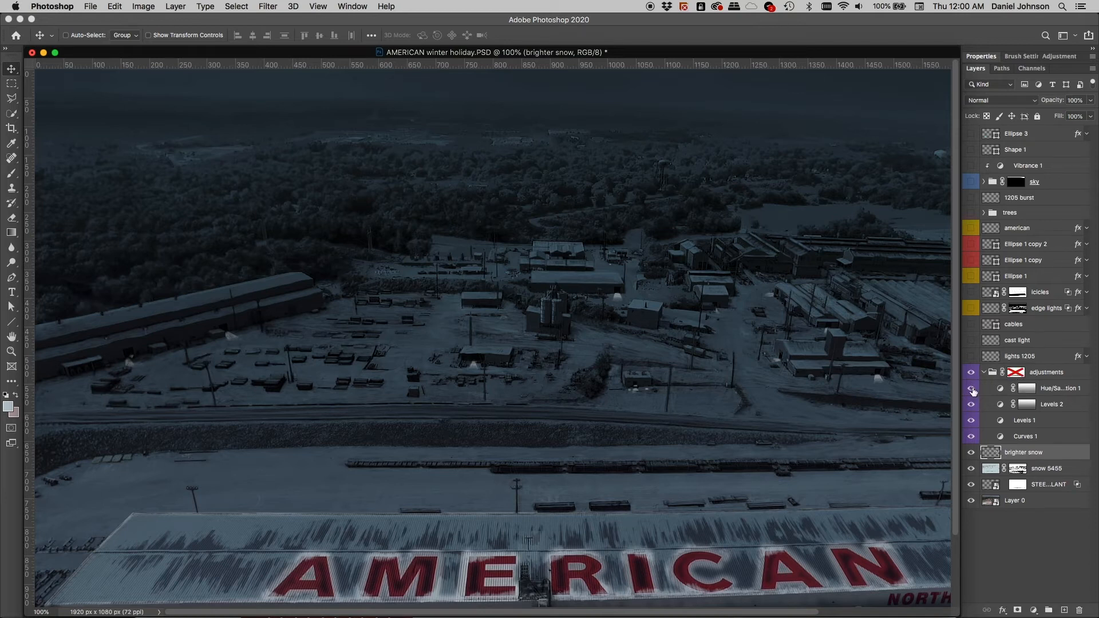
drag(972, 391, 972, 424)
click(980, 438)
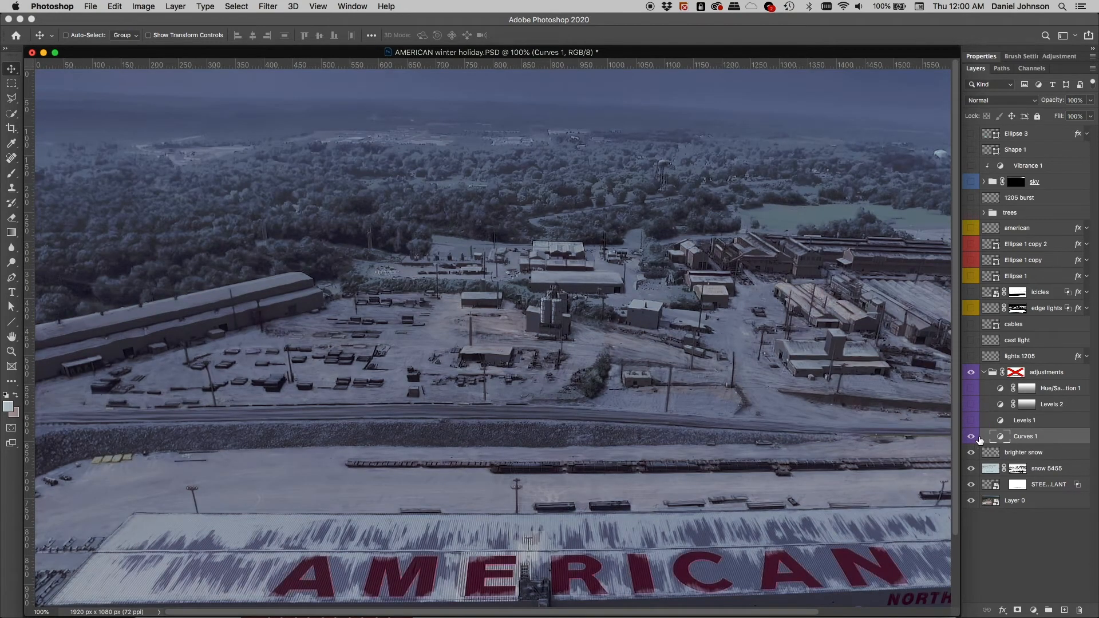
Step: Open the Curves 1 settings and examine the points of its RGB curve
double_click(1001, 437)
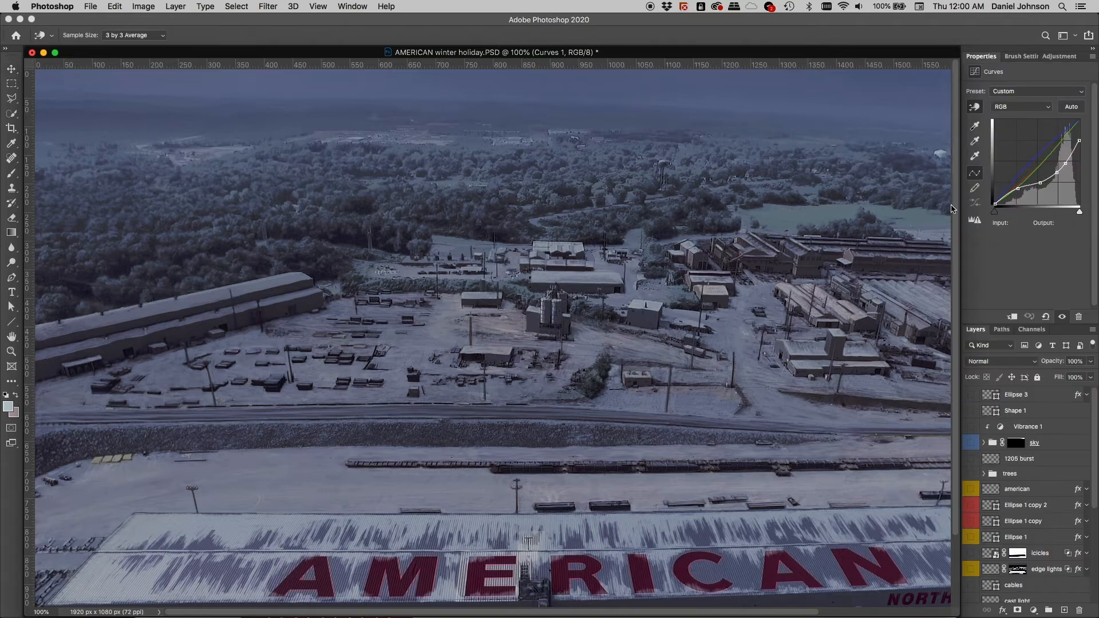
scroll(607, 400, down, 3)
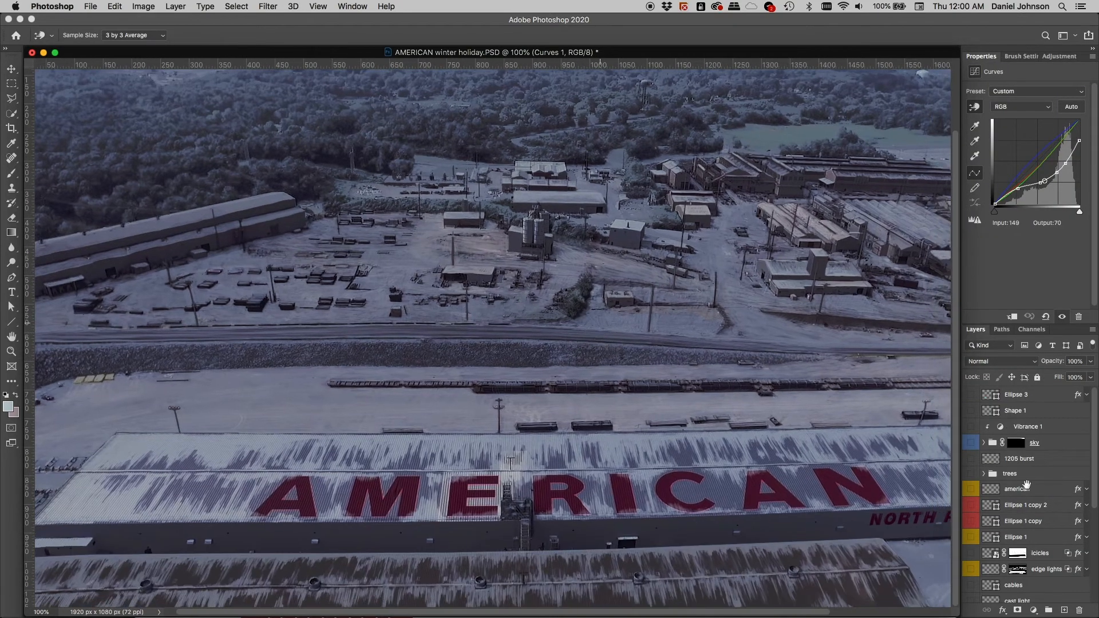
scroll(1015, 497, down, 2)
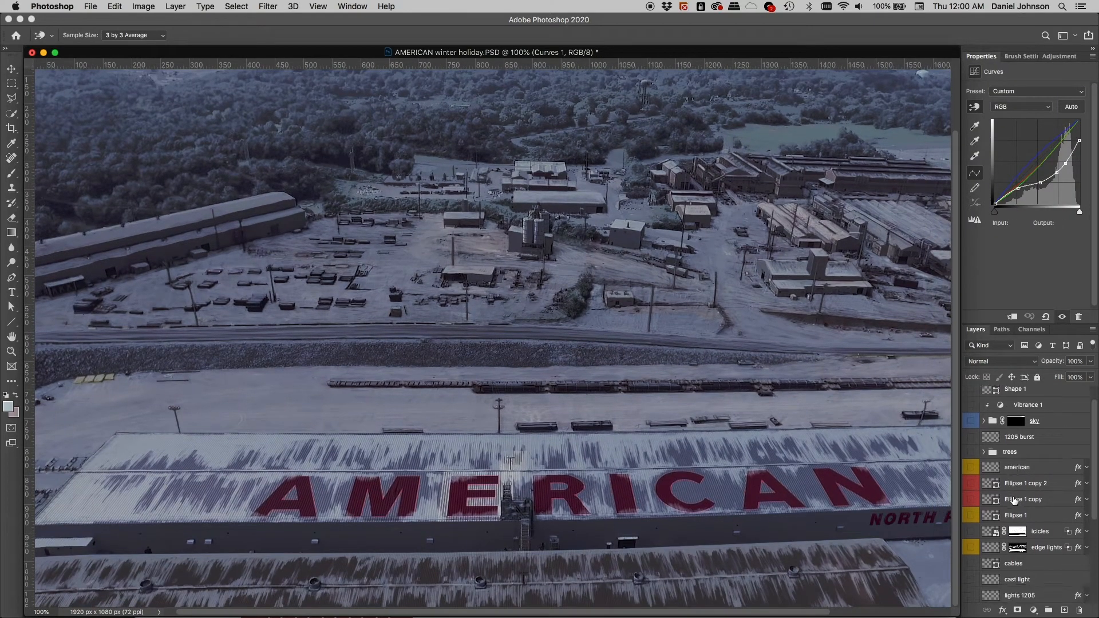
scroll(1015, 499, down, 5)
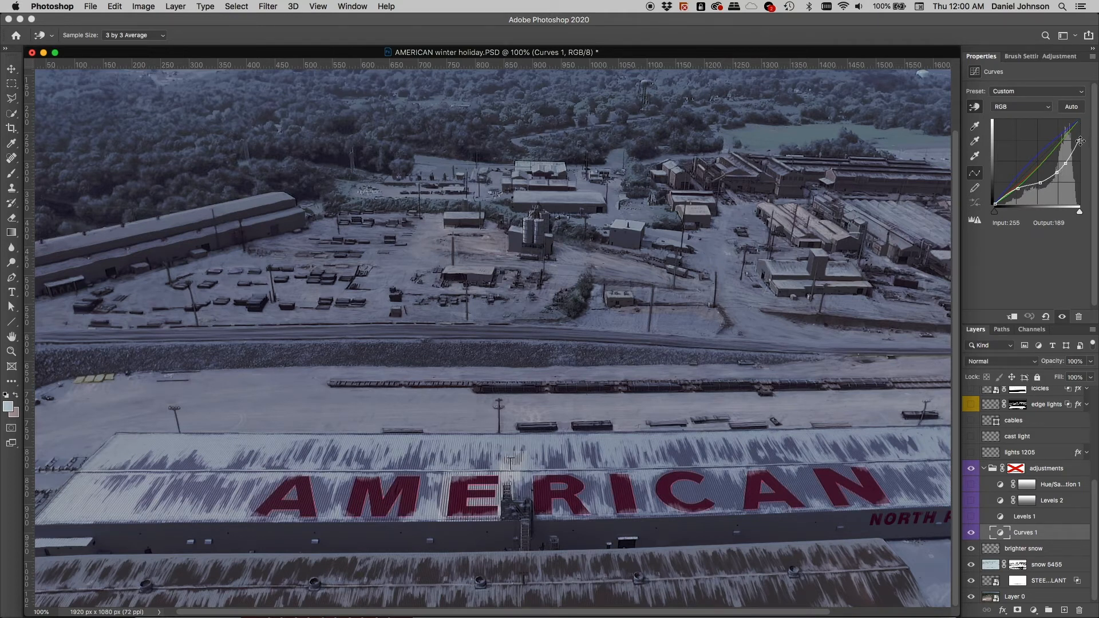
click(1058, 171)
Step: Examine the Red, Green and Blue channel curves of Curves 1 and return to the RGB curve
click(1033, 106)
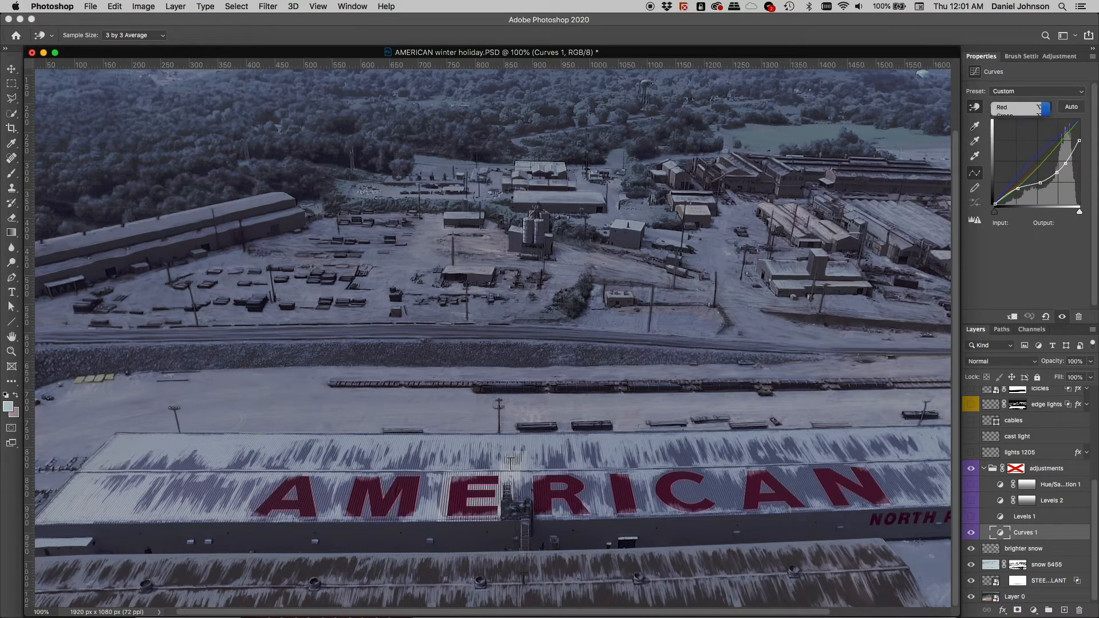
click(1013, 107)
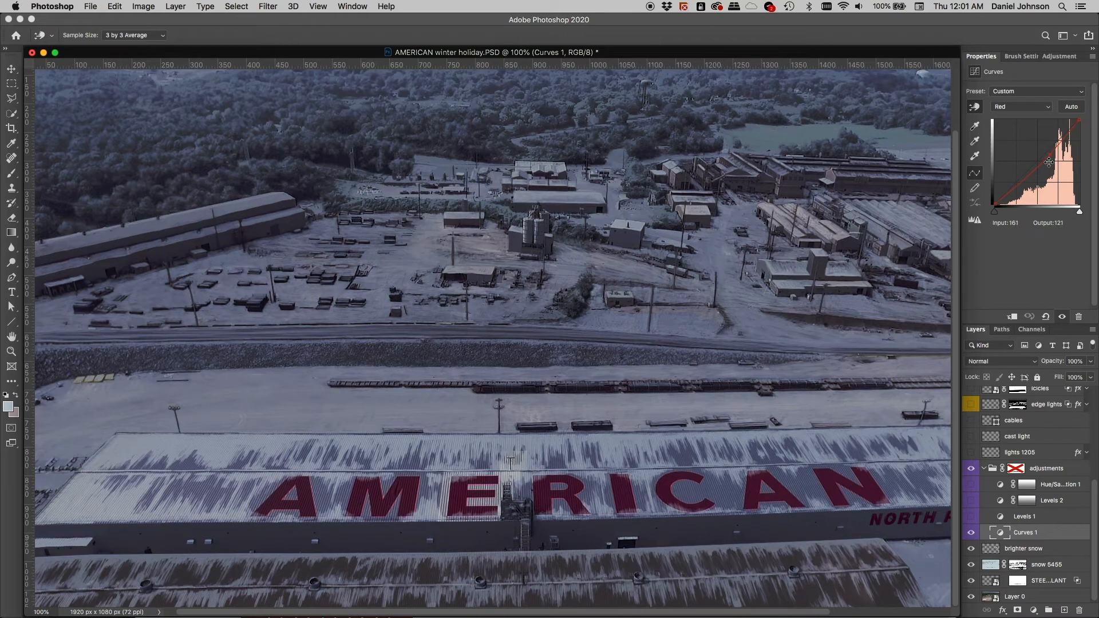
click(1022, 106)
click(1014, 119)
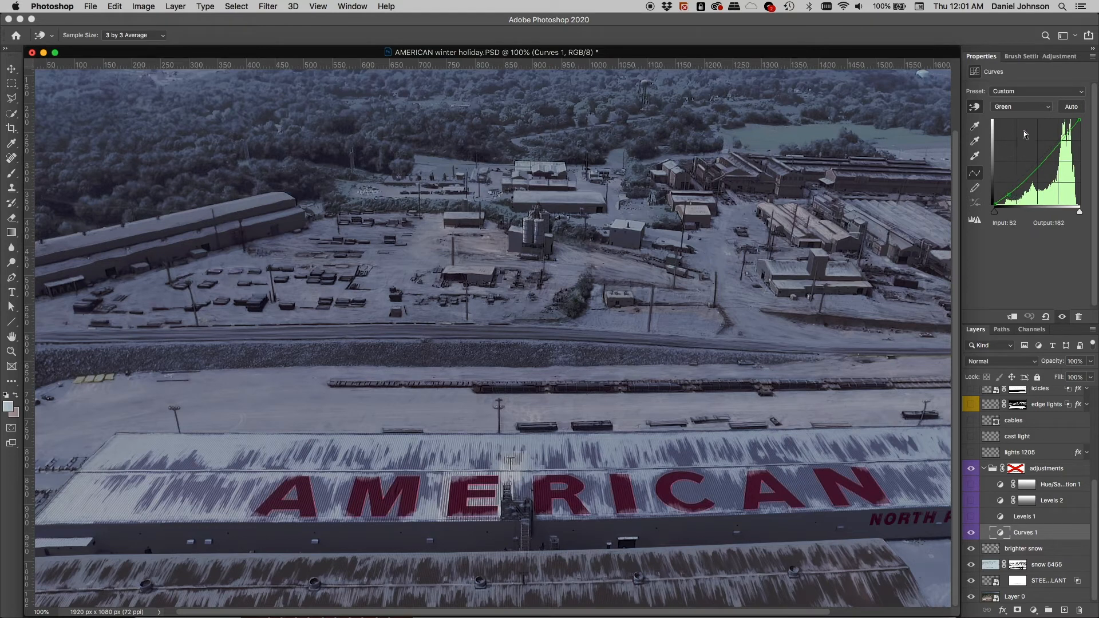
click(1022, 106)
click(1024, 119)
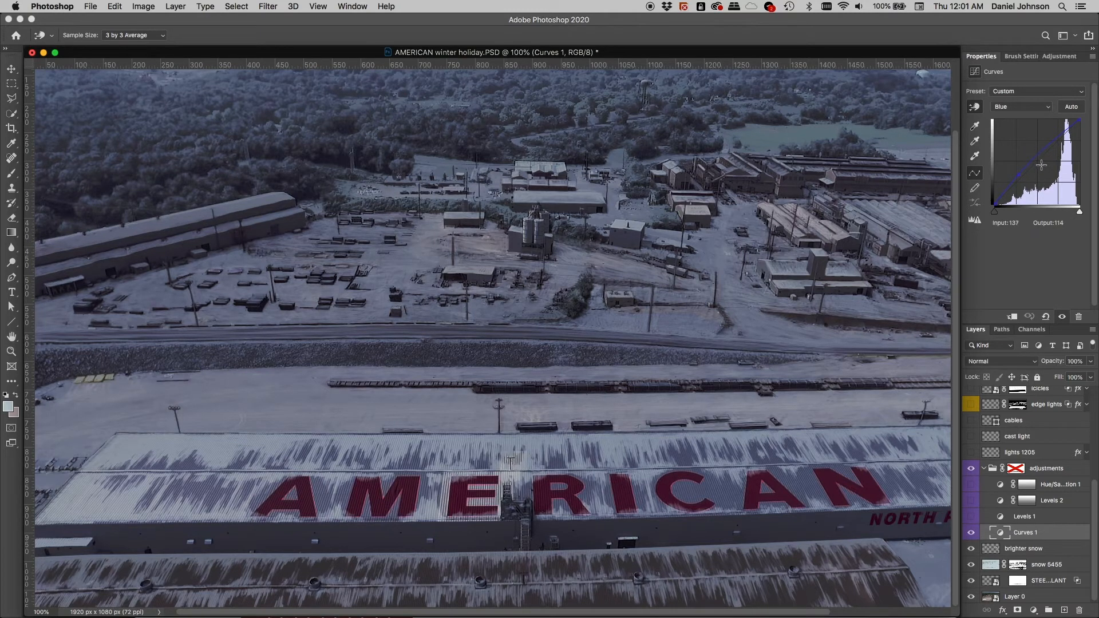
click(1033, 107)
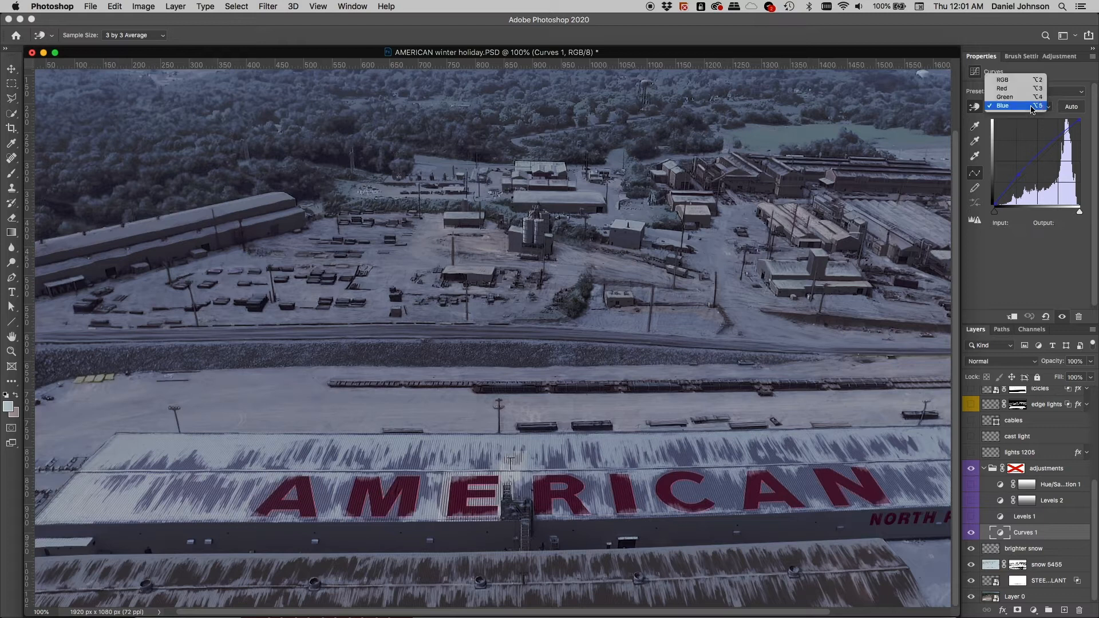
click(1033, 97)
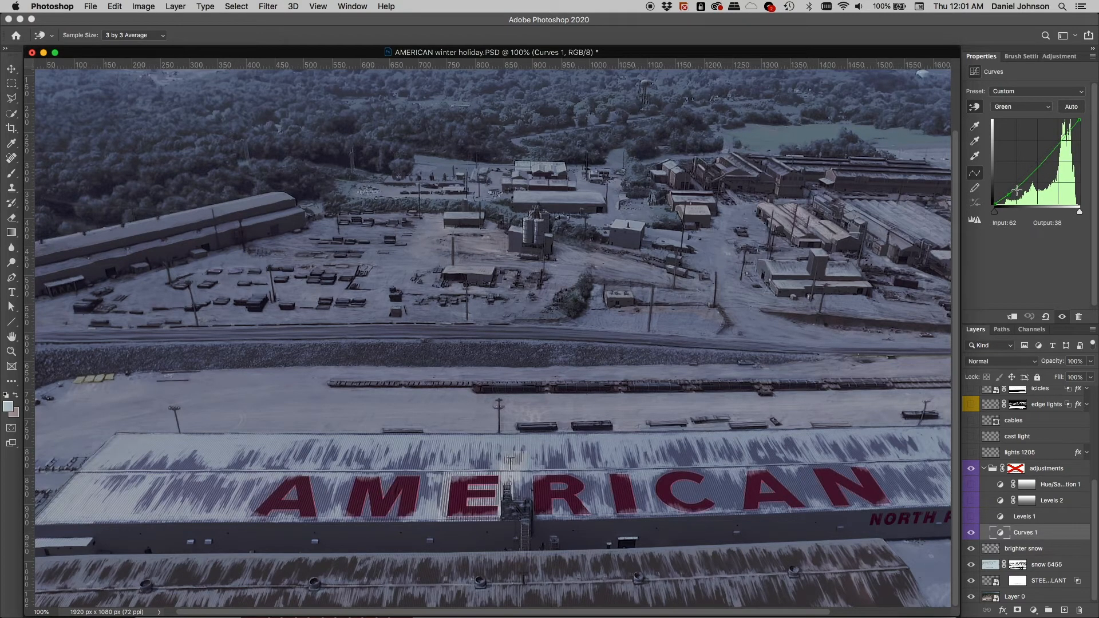
click(1024, 107)
click(1025, 87)
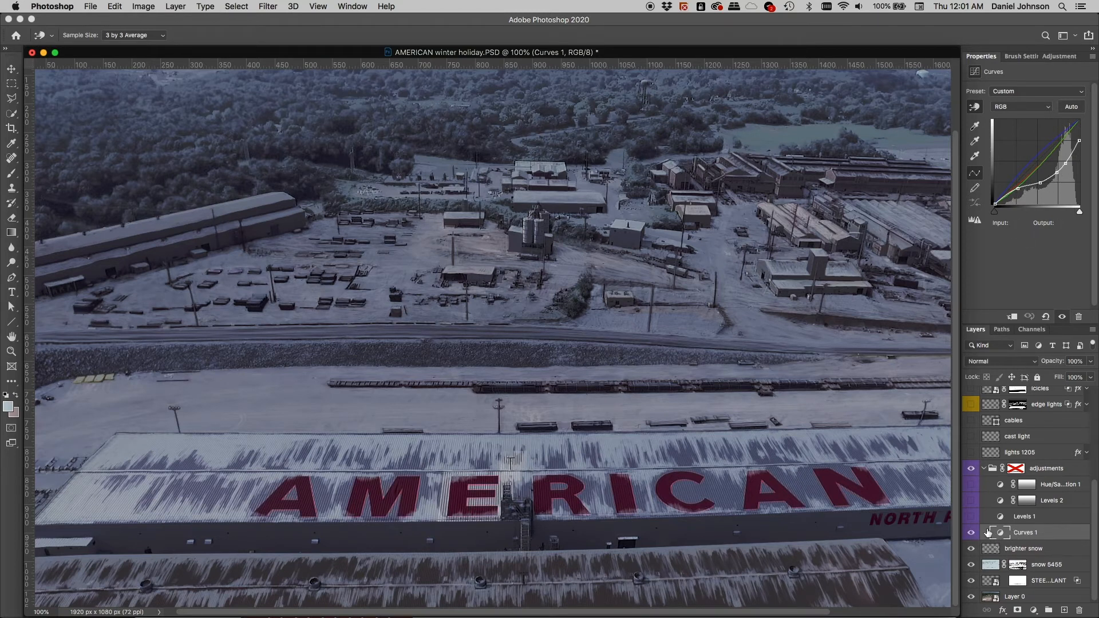
Step: Turn on Levels 1, compare the scene with and without it, and review its settings alongside those of Curves 1
click(971, 518)
click(997, 517)
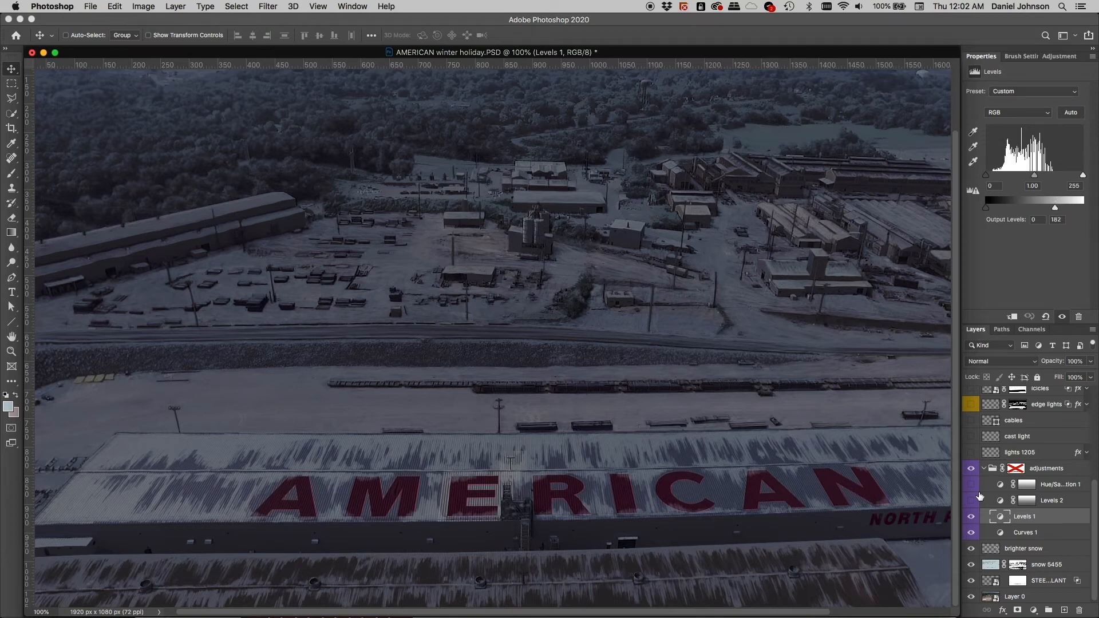
click(972, 517)
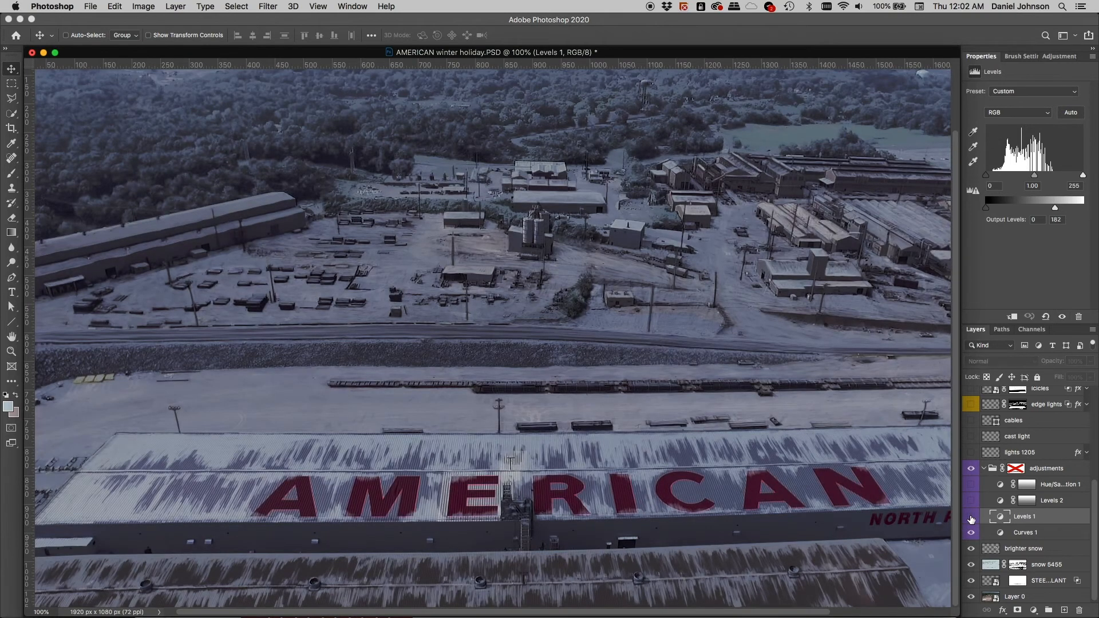
click(972, 518)
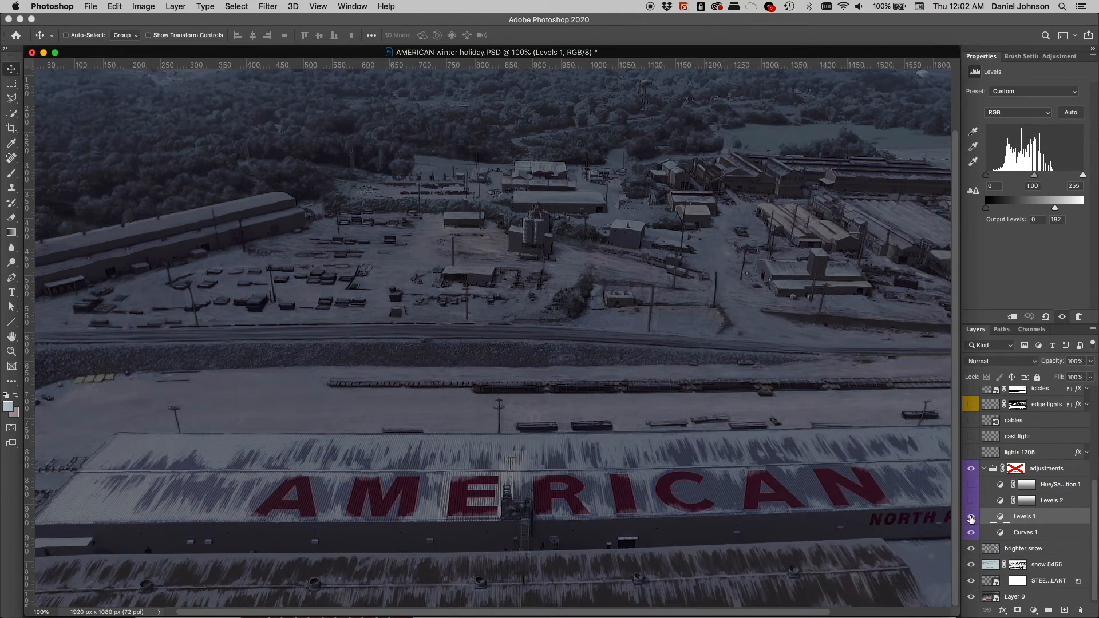
click(999, 534)
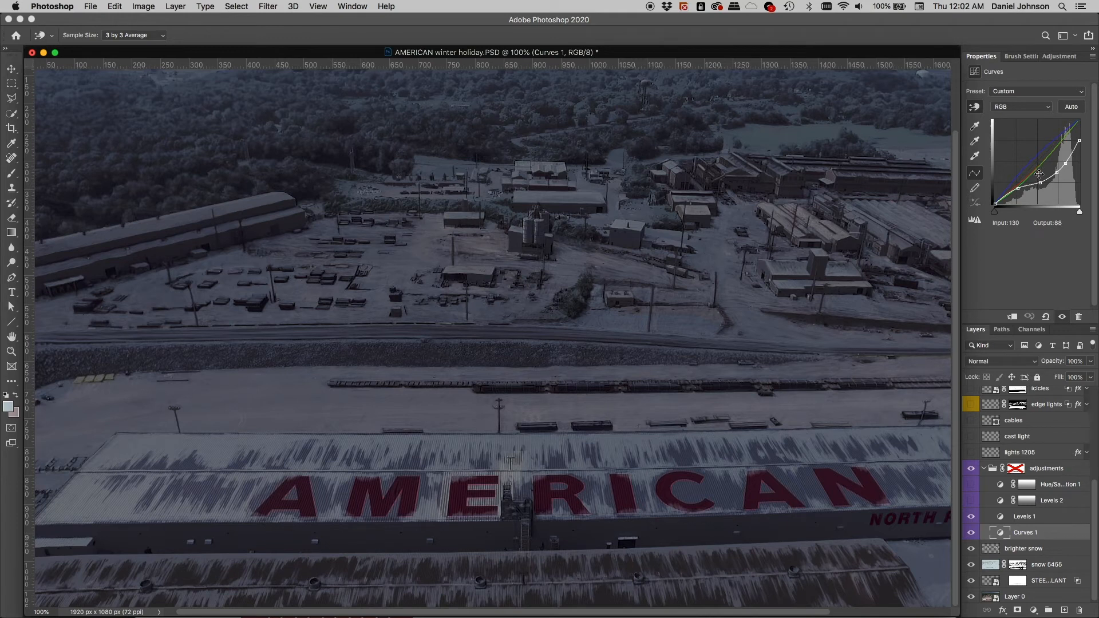
click(1003, 519)
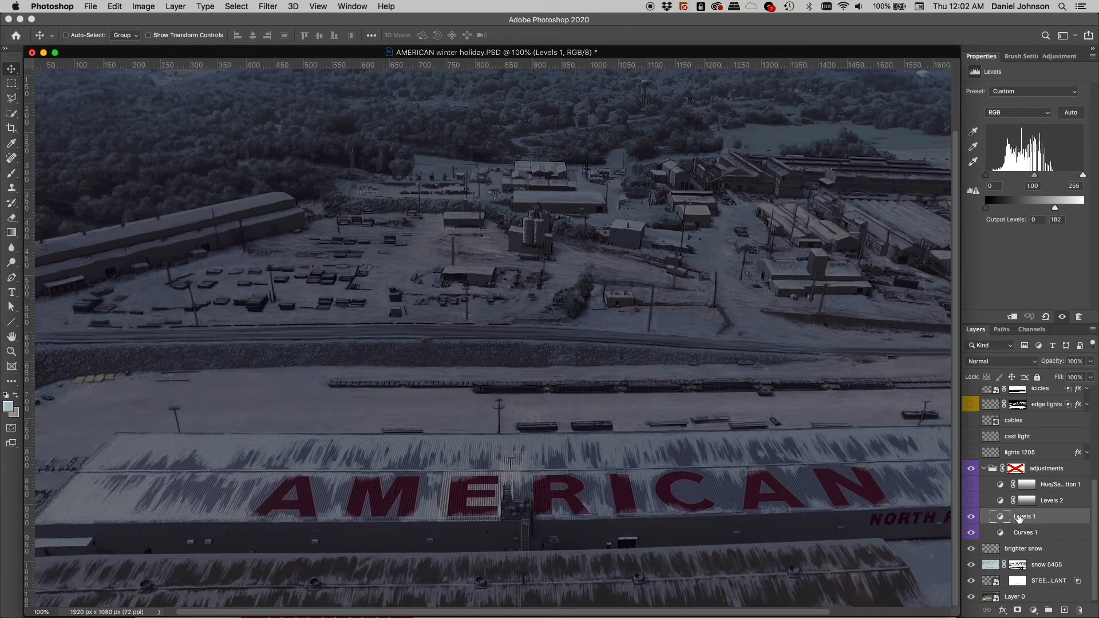
Step: Turn on Levels 2, open its settings, and compare the whole image at 66.7% with and without it
click(972, 501)
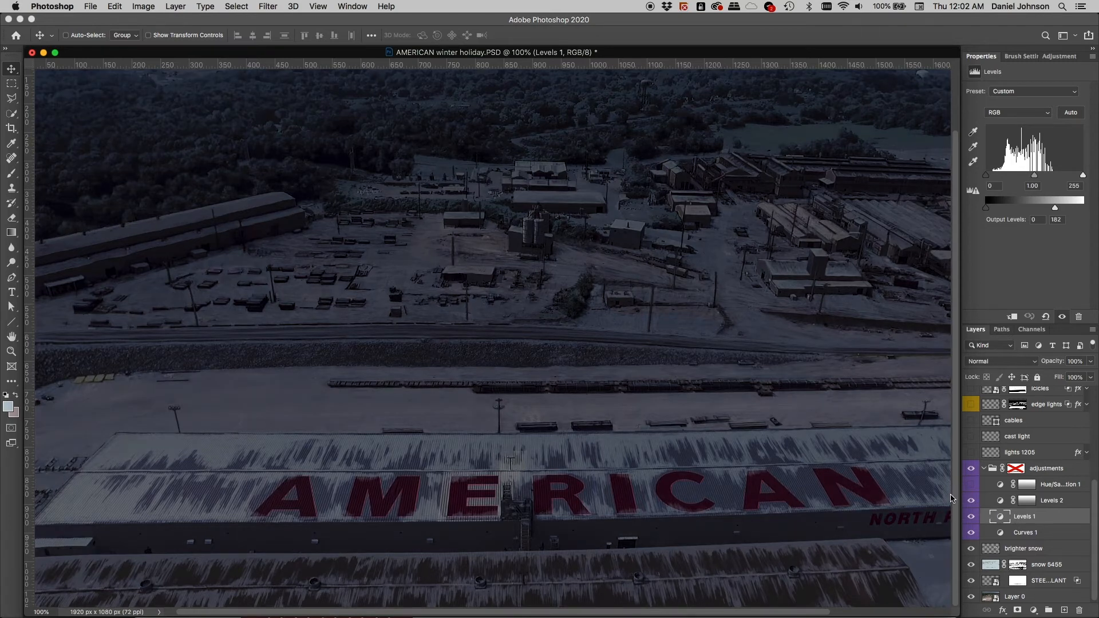
key(super+minus)
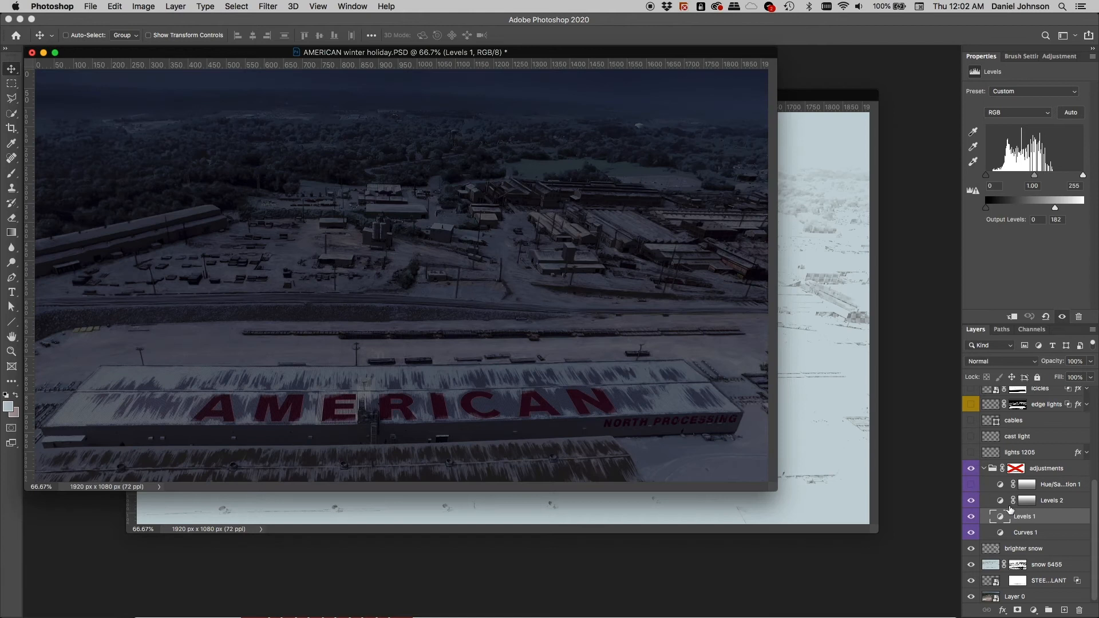
click(1023, 501)
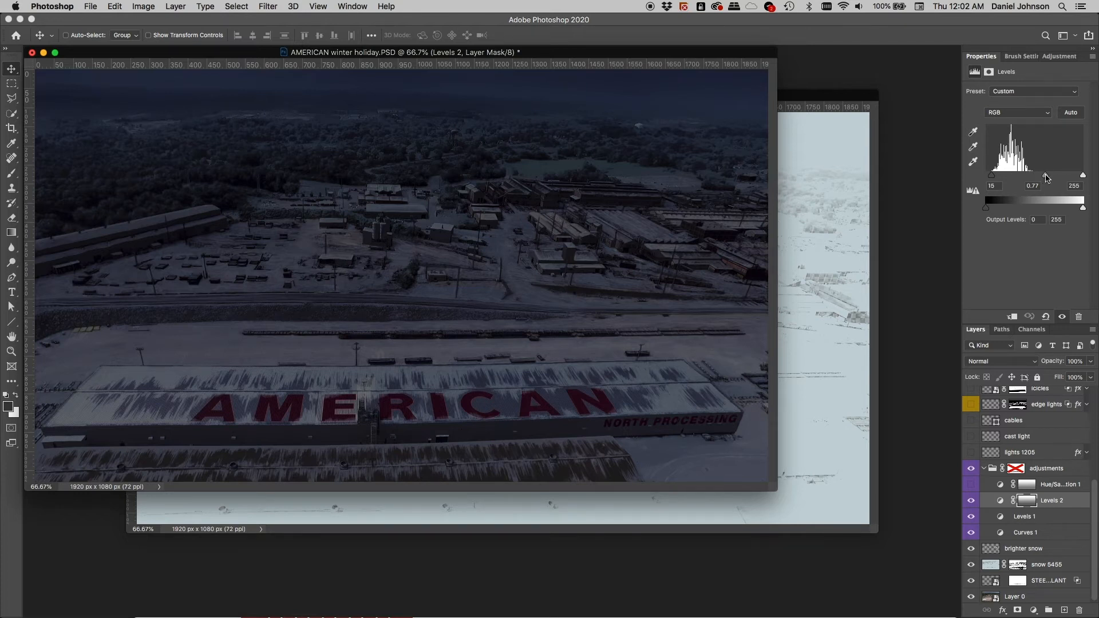
click(972, 502)
click(972, 501)
click(972, 502)
click(972, 502)
Step: Compare the scene with the Levels 2 mask disabled and enabled, and try the mask at 100% density
click(1025, 503)
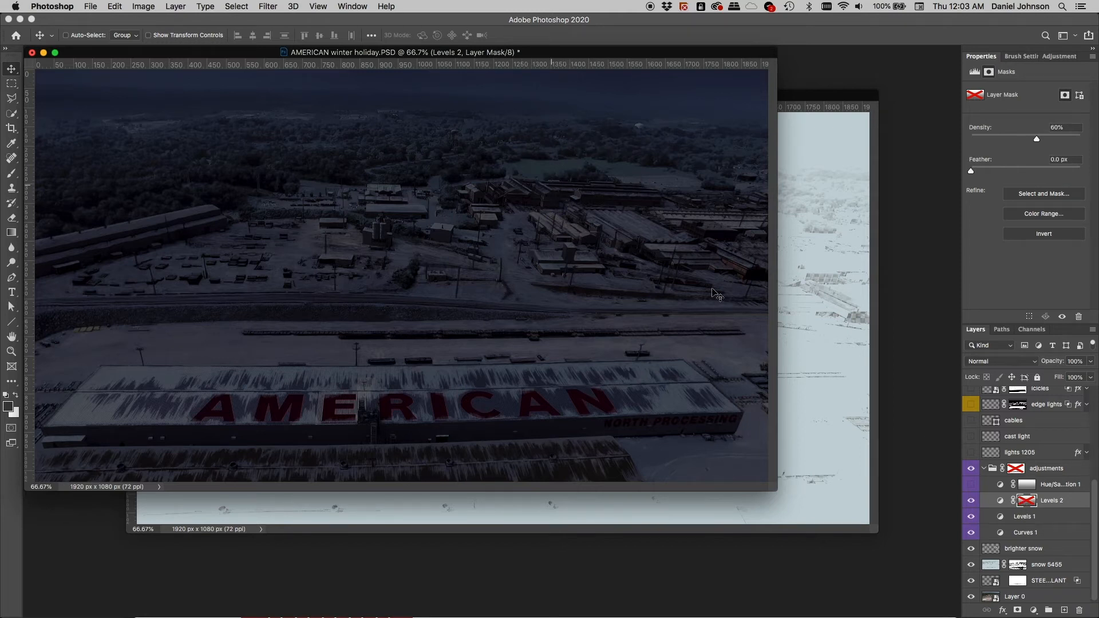
shift+click(1027, 502)
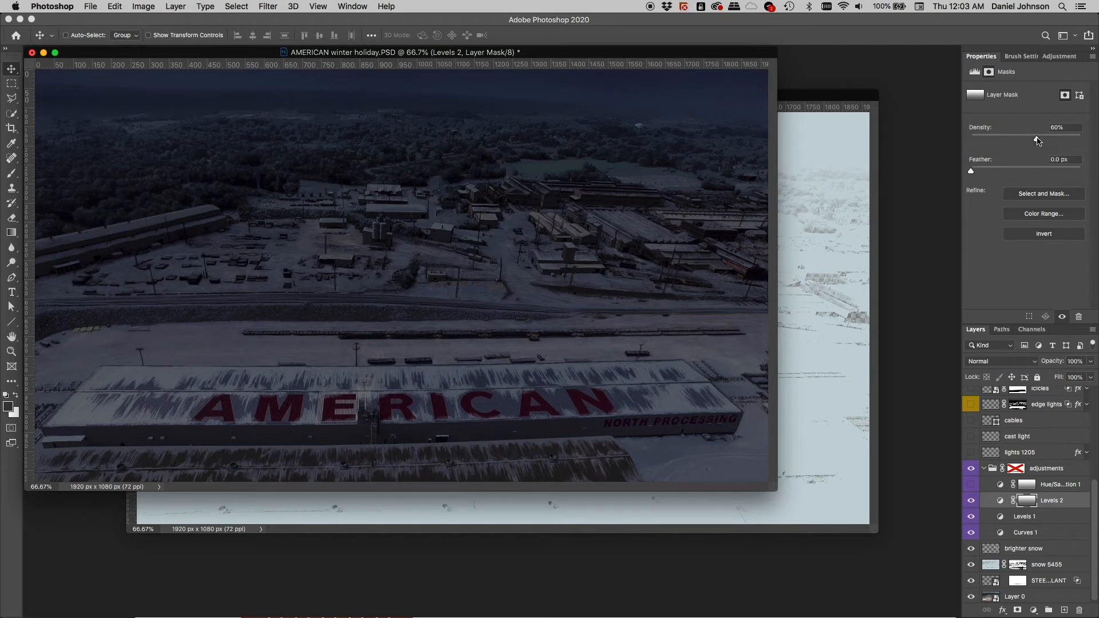
drag(1038, 140, 1096, 139)
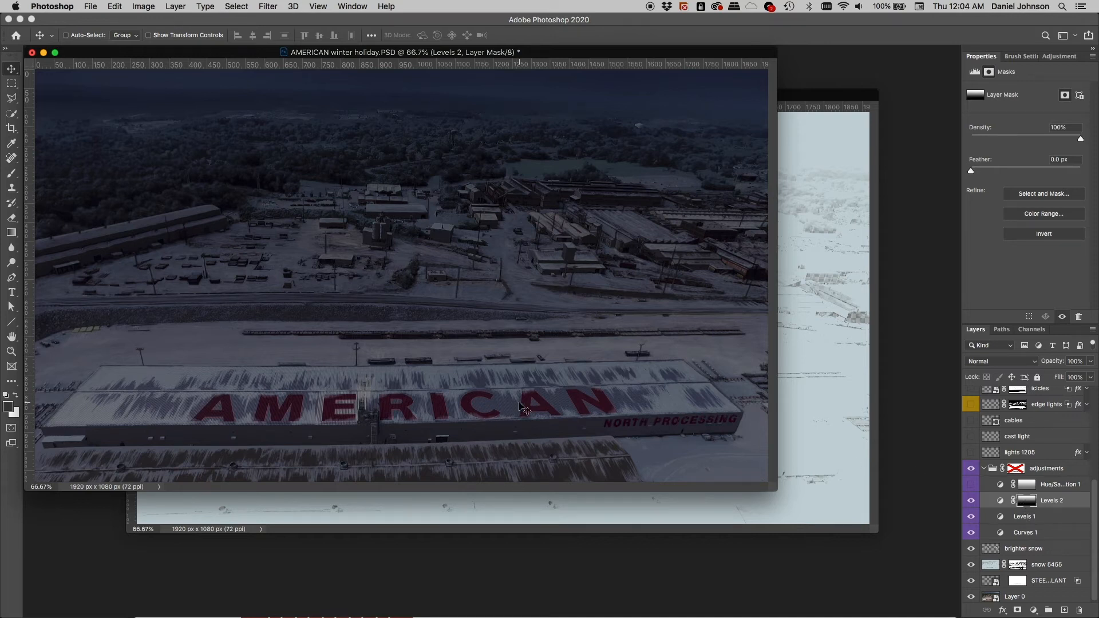
key(super+z)
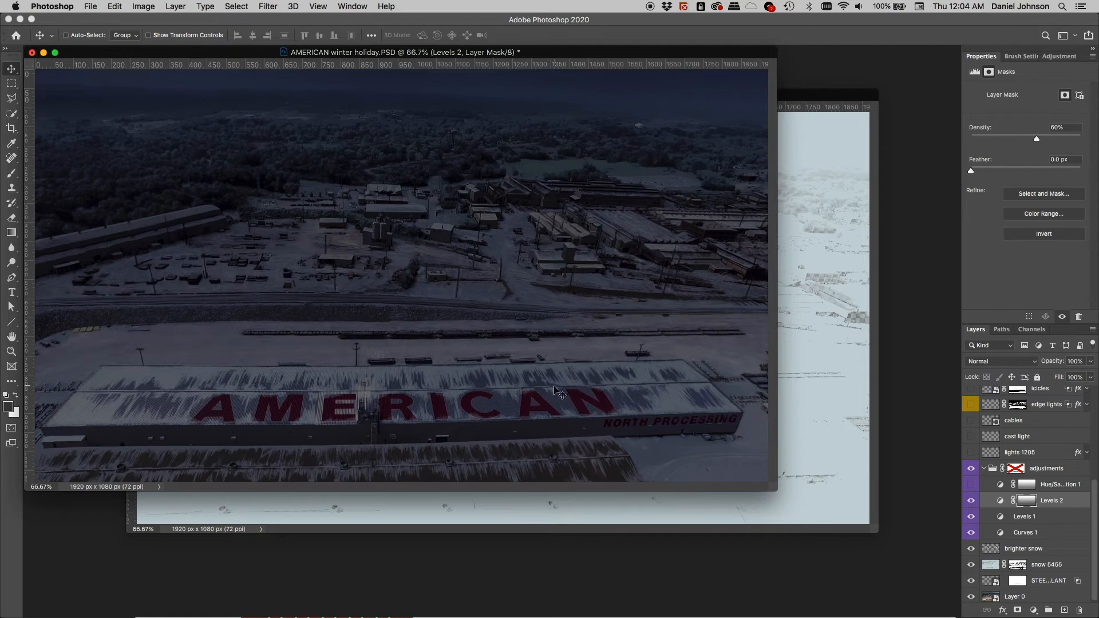
click(971, 502)
click(972, 501)
Step: Turn on Hue/Saturation 1, open its Colorize settings, and compare the scene with and without its tint
click(970, 485)
click(1000, 486)
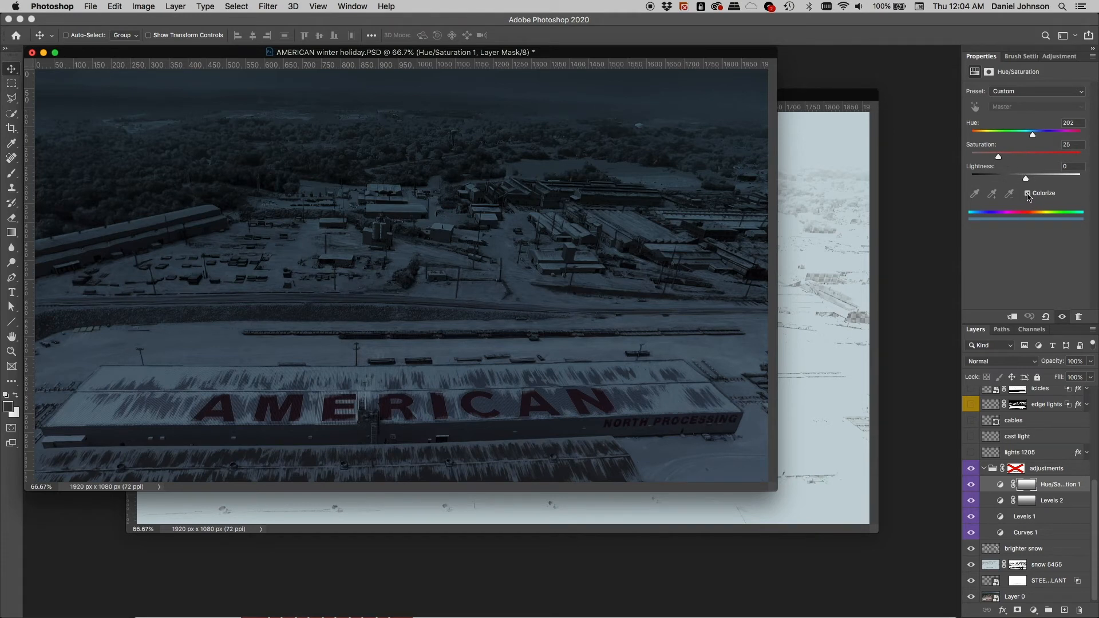
click(971, 485)
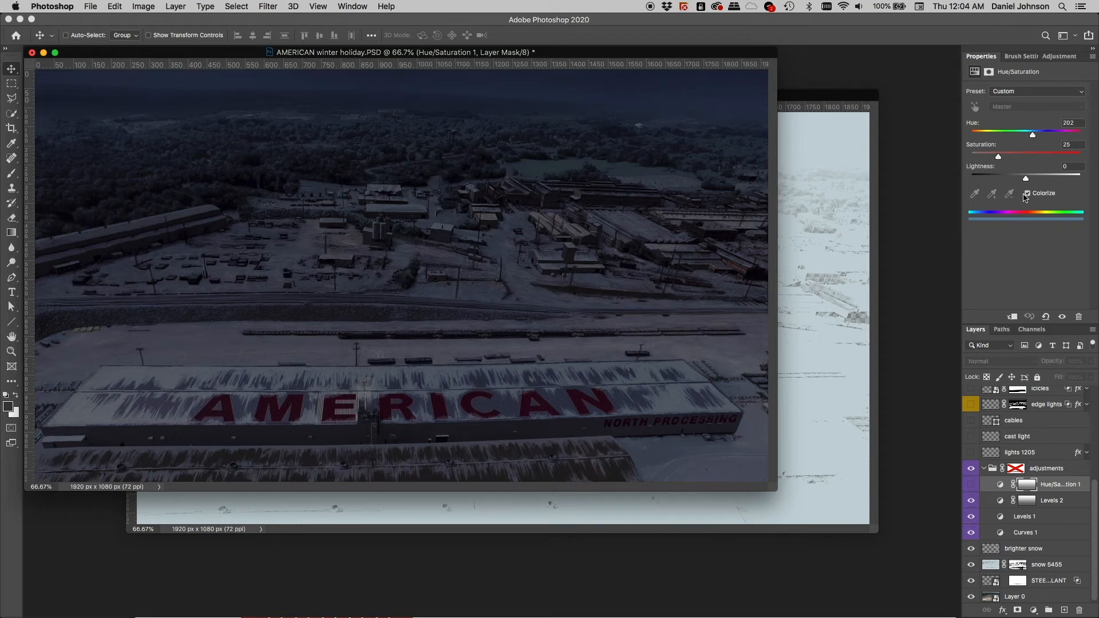
click(970, 485)
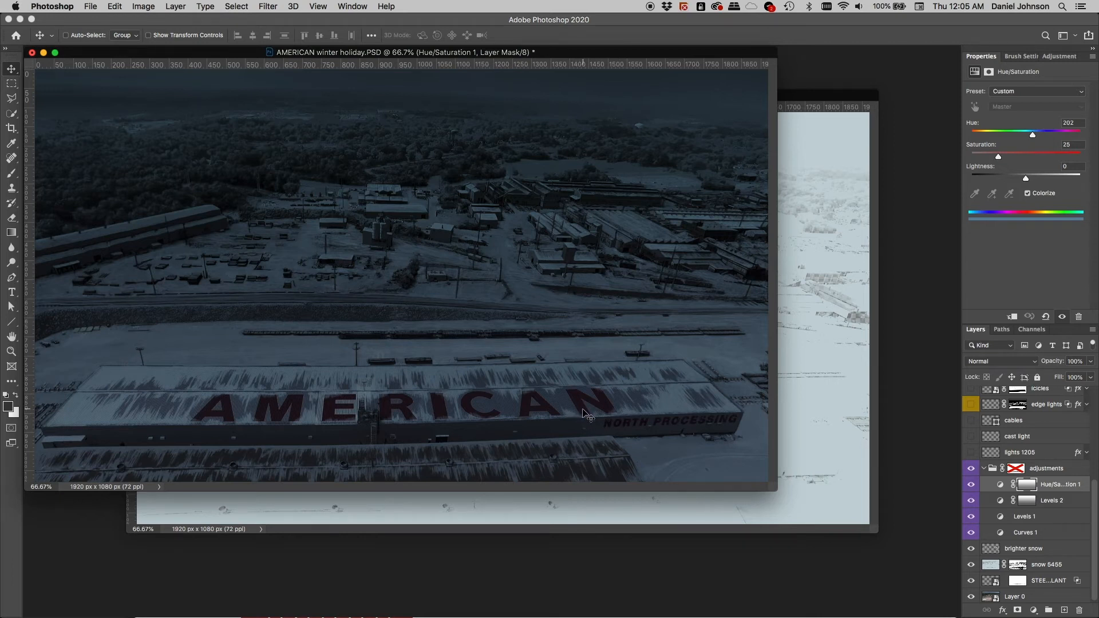
Step: Examine the mask density settings of the Hue/Saturation 1 and Levels 2 layers
click(1028, 485)
click(1028, 502)
click(1028, 485)
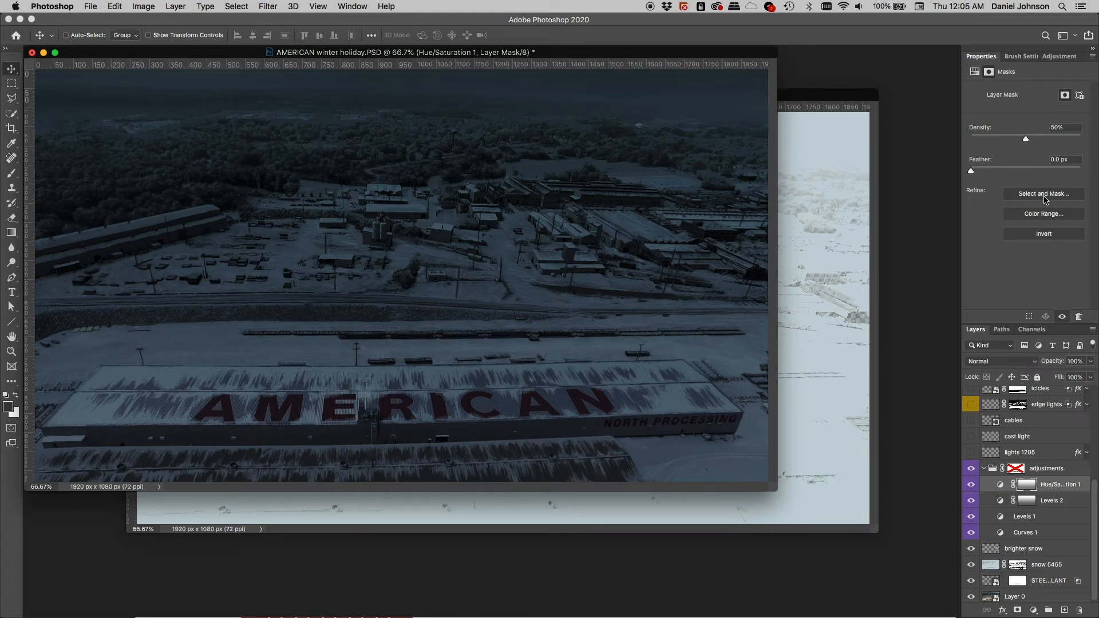
Step: Minimize the mask properties to make room for the full layer stack, with the adjustments group expanded
click(985, 469)
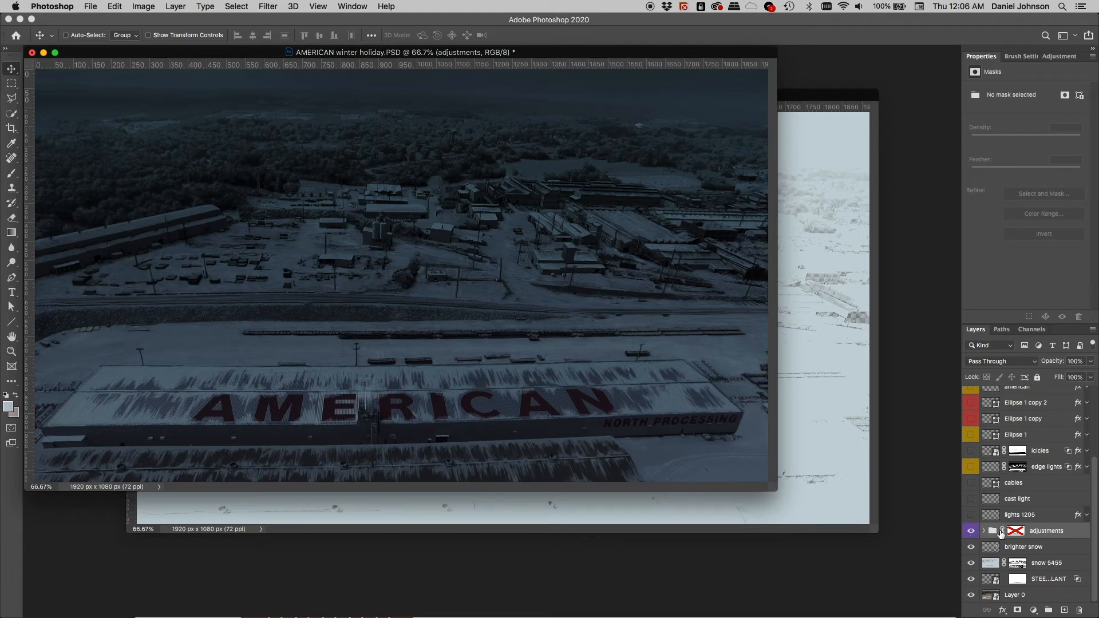
double_click(976, 331)
double_click(967, 614)
double_click(992, 57)
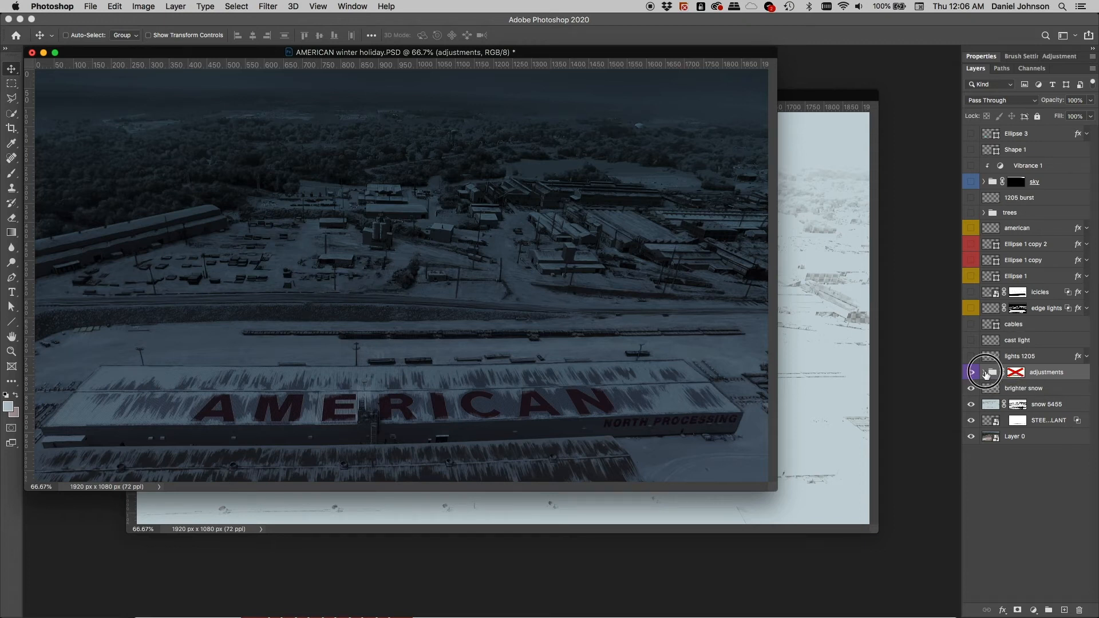
click(985, 373)
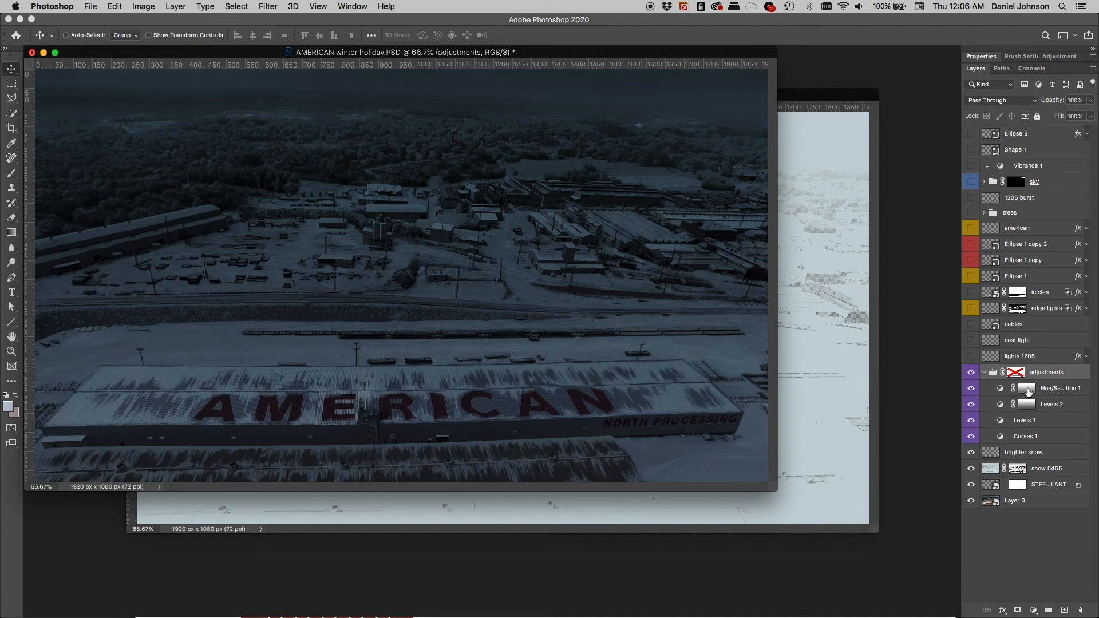
Step: Enable the adjustments group's mask, examine it on its own at 100% and against the scene, and disable it again
shift+click(1018, 373)
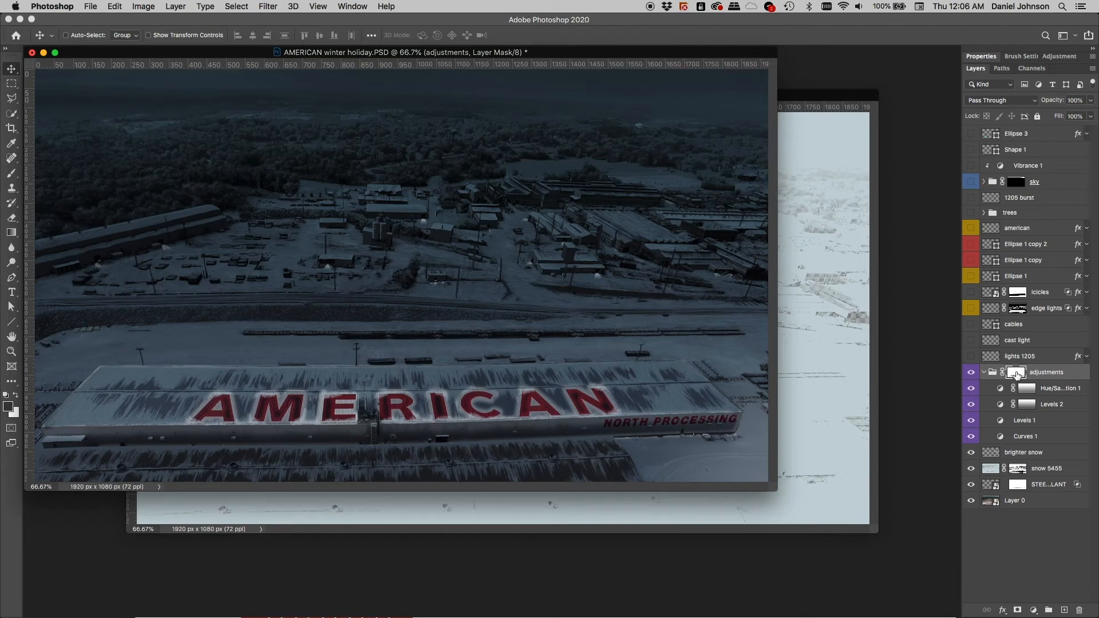
alt+click(1016, 373)
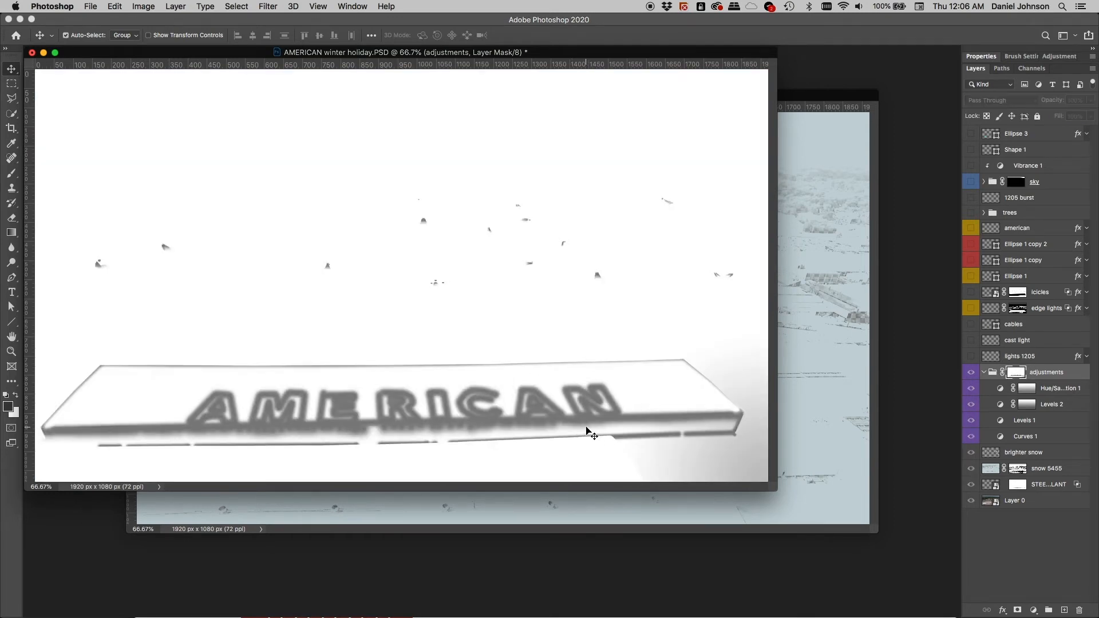
key(super+equal)
scroll(499, 452, down, 3)
scroll(498, 452, left, 2)
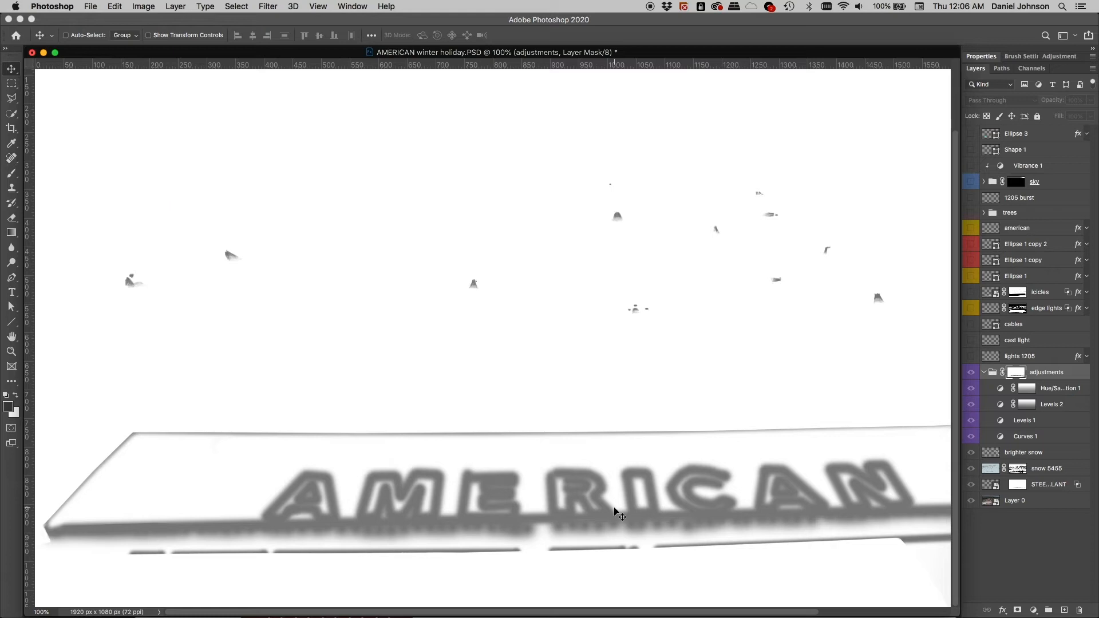
drag(737, 510, 515, 503)
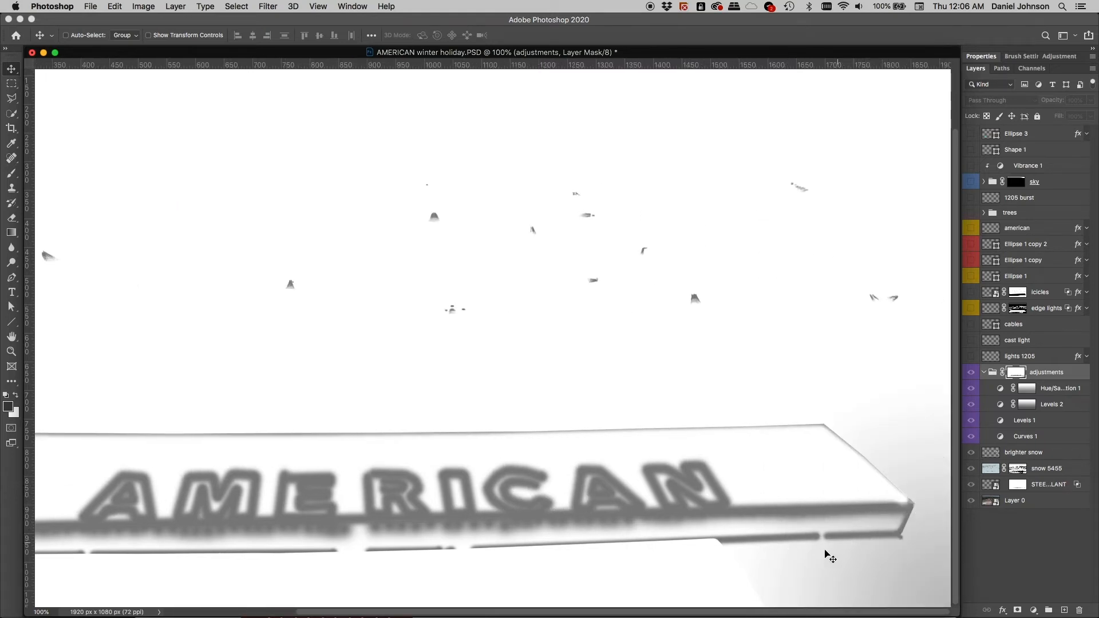
drag(658, 378, 779, 430)
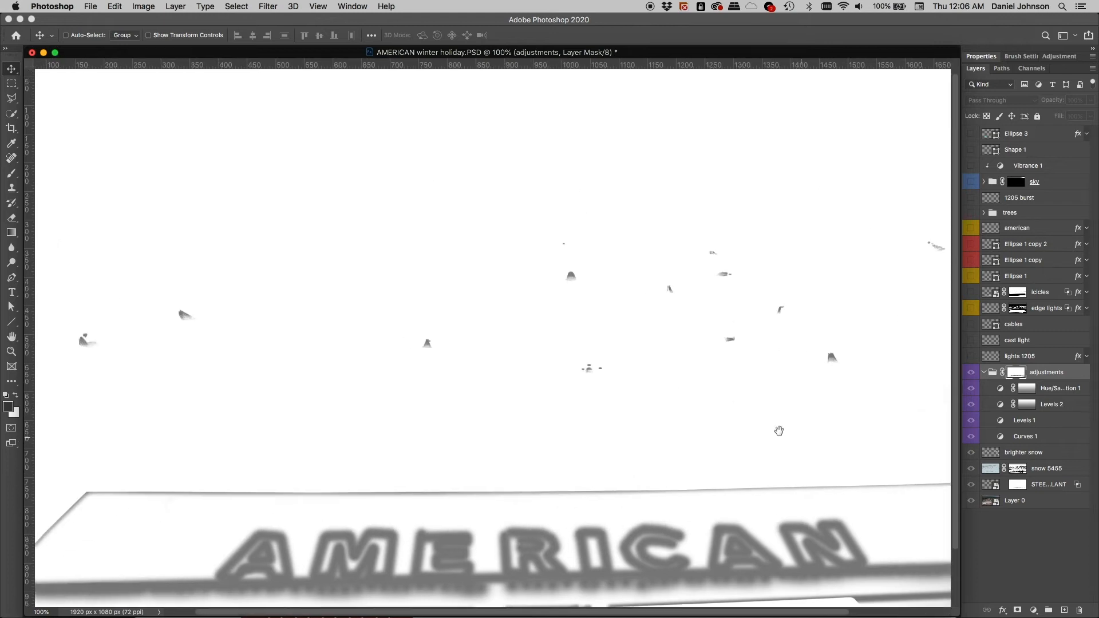
scroll(496, 322, left, 4)
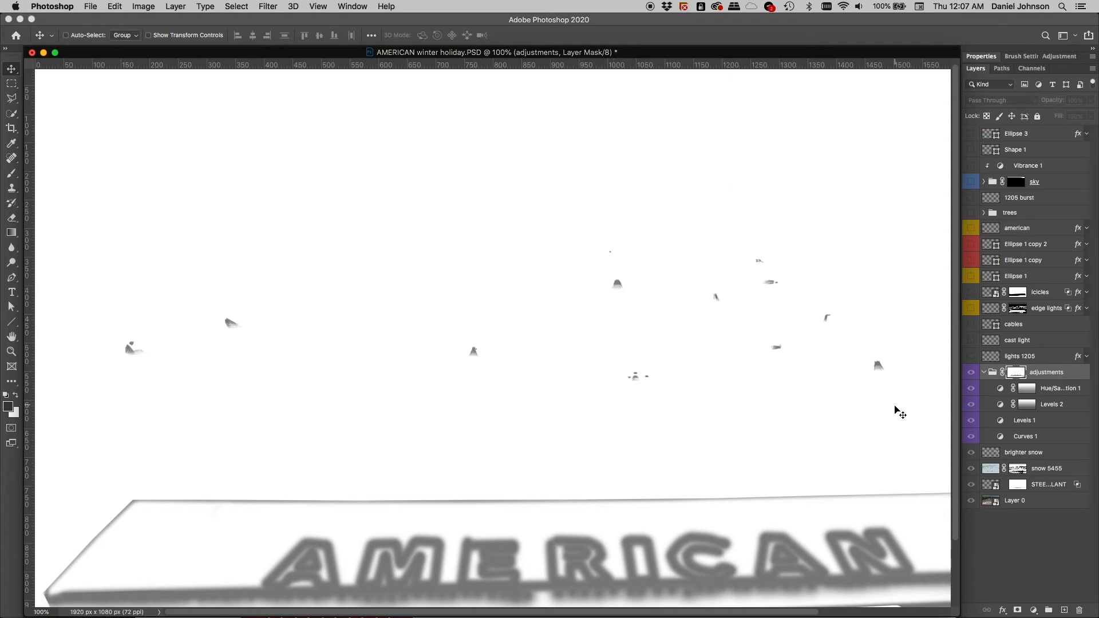
alt+click(1016, 373)
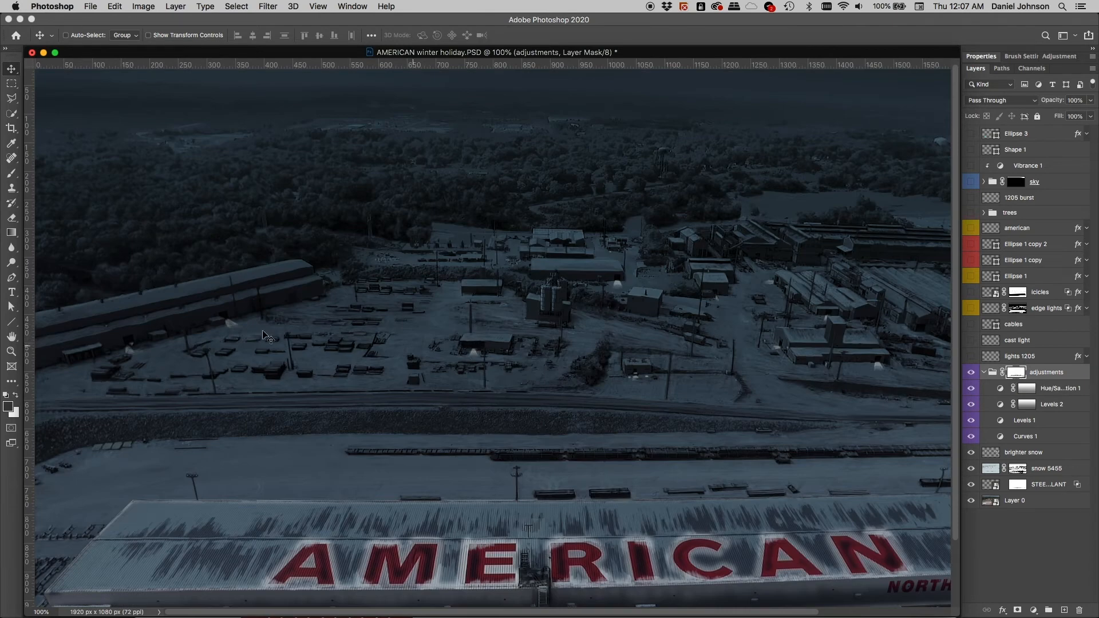
shift+click(1016, 374)
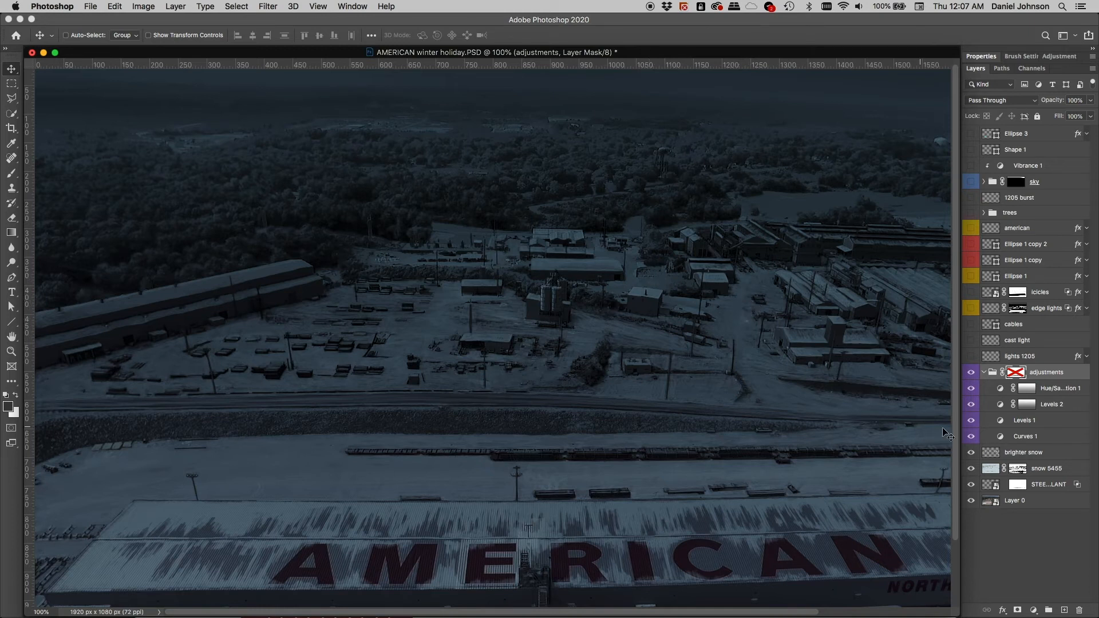
Step: Turn on the lights 1205 layer, compare the scene with and without it, and expand its list of effects
click(972, 357)
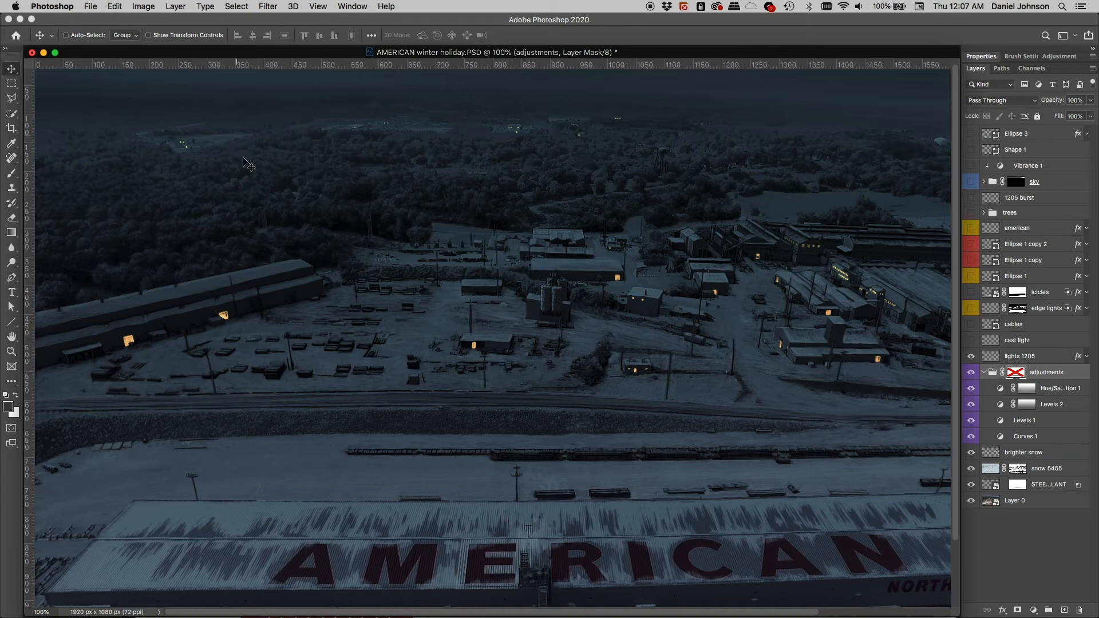
click(971, 356)
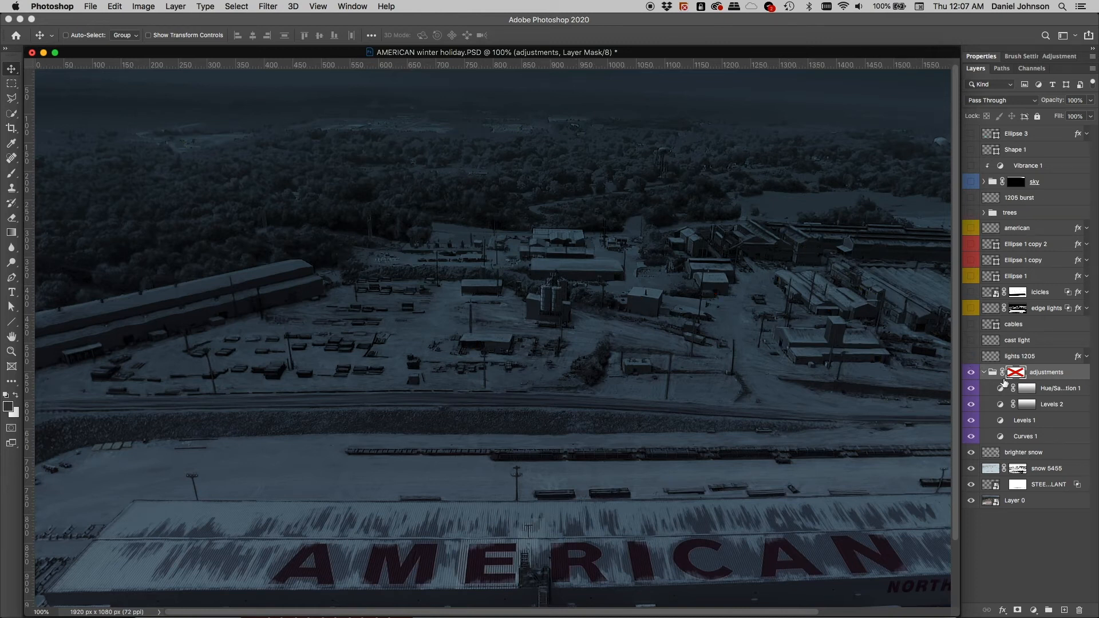
click(971, 356)
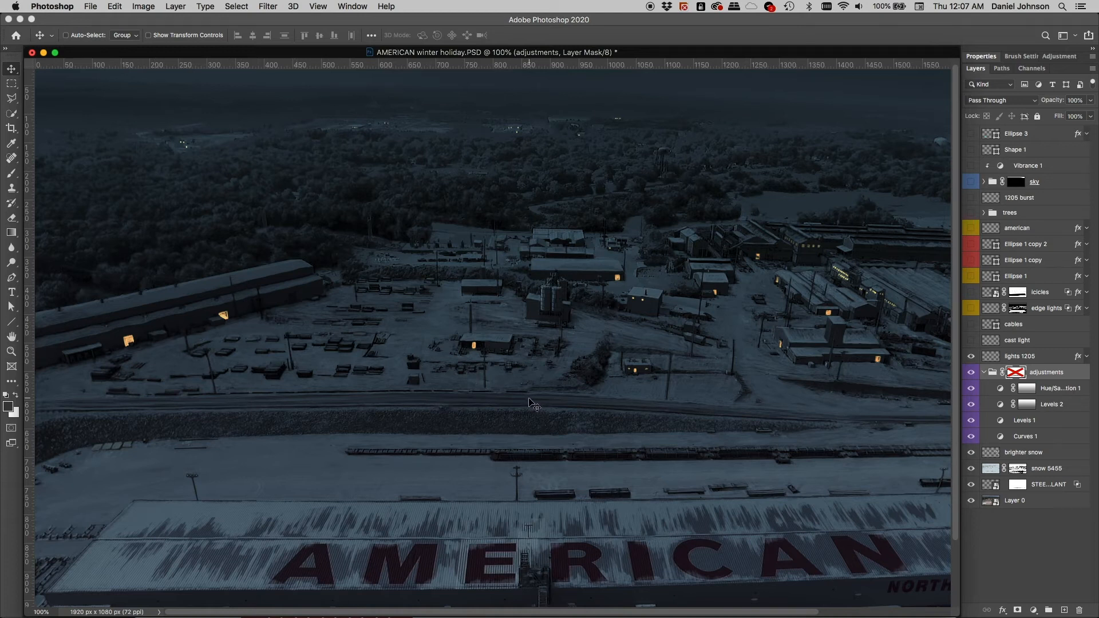
click(1076, 362)
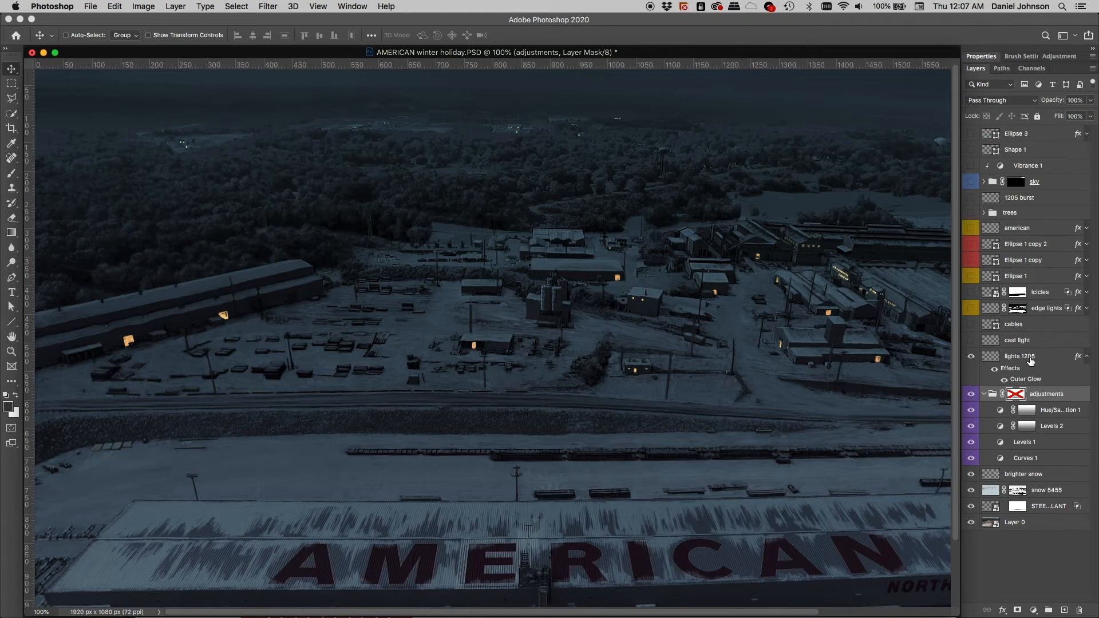
Step: Look up PANTONE 1205 C in the PANTONE solid coated library for the foreground colour, and cancel without applying it
click(8, 407)
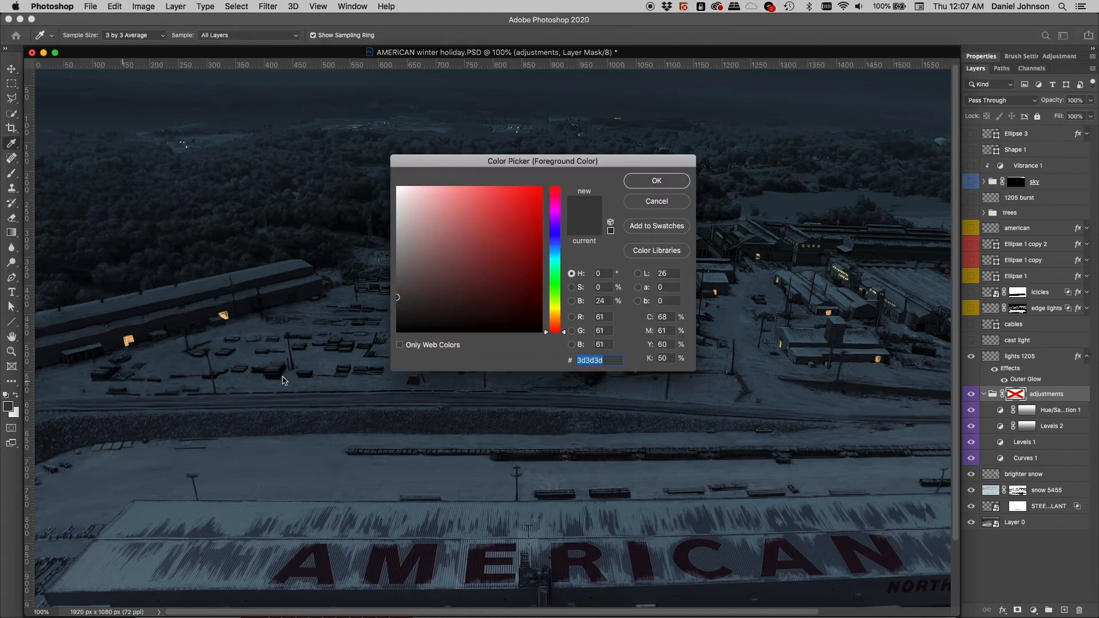
click(656, 251)
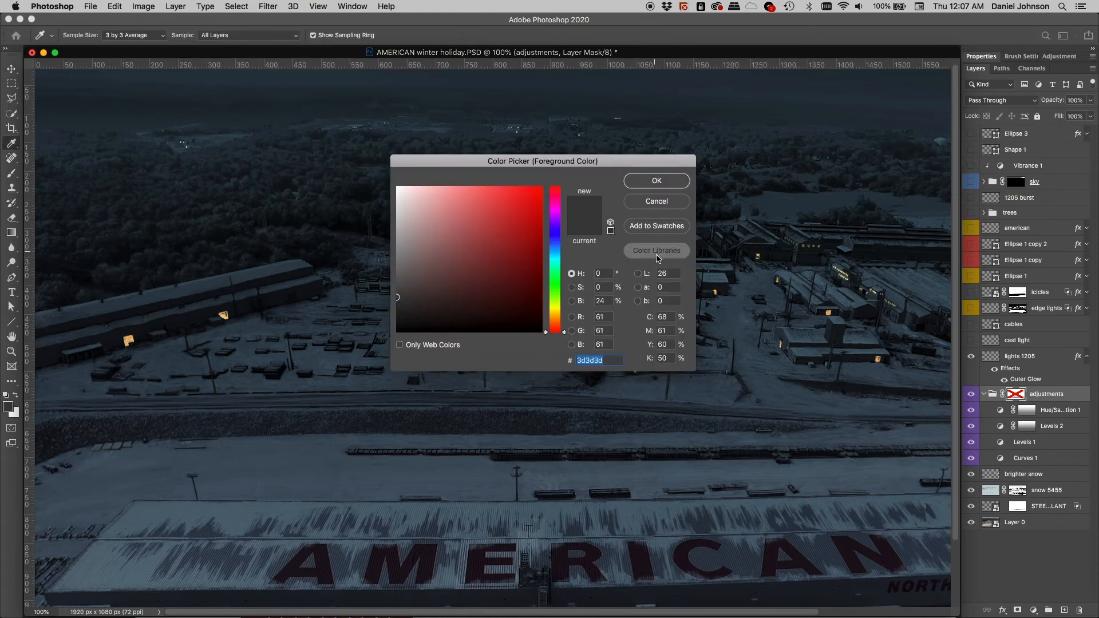
text(1205)
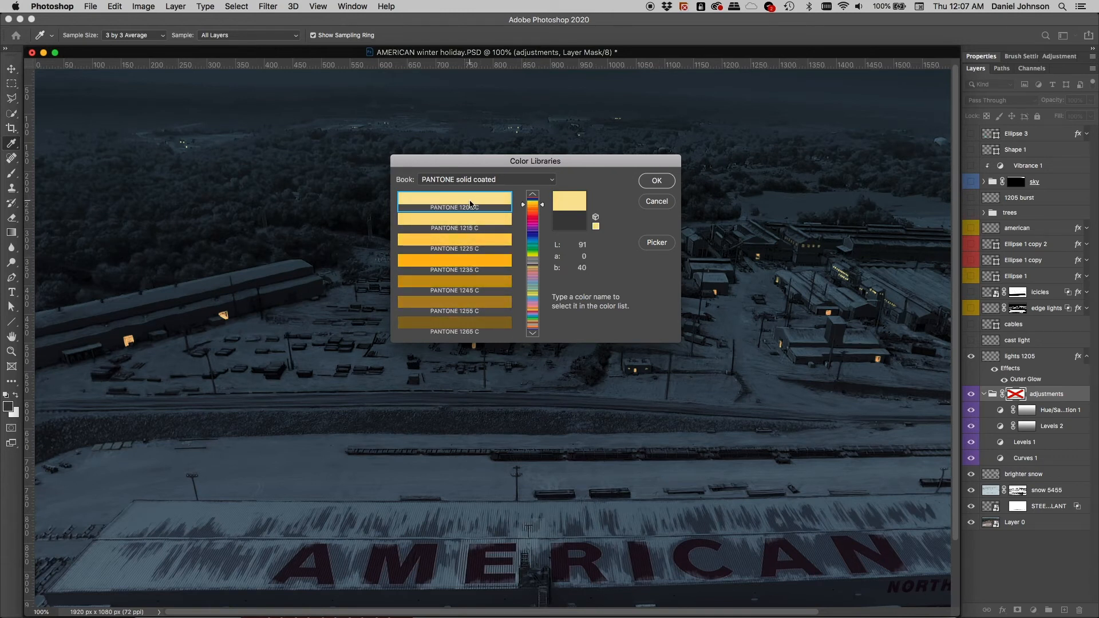
click(648, 203)
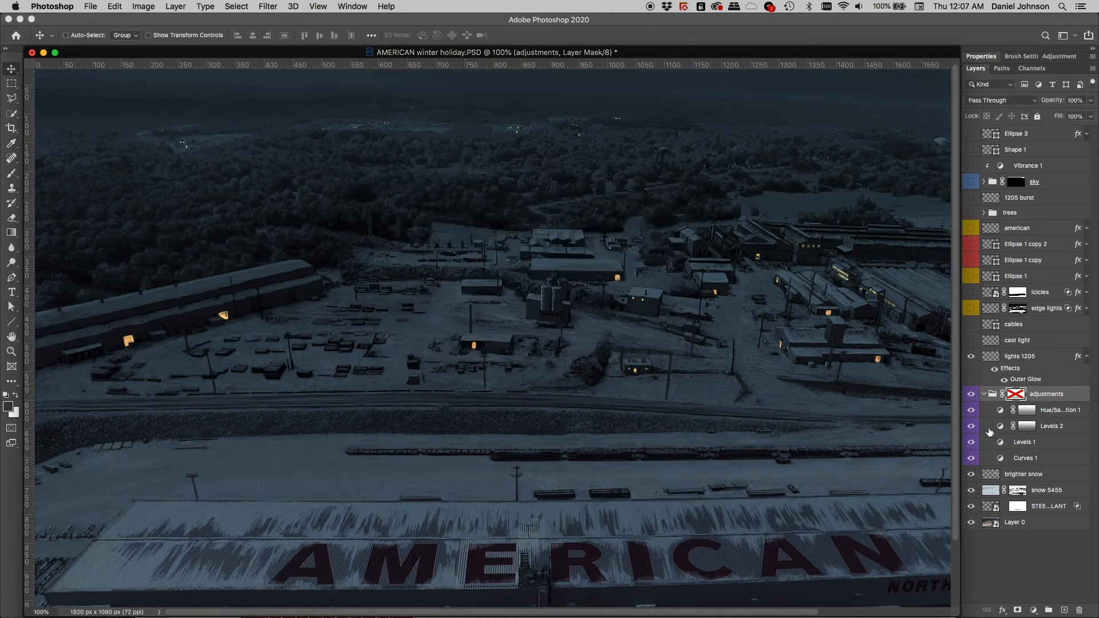
Step: Select the lights 1205 layer and compare a lit window at 300% with and without its Outer Glow effect
click(1018, 357)
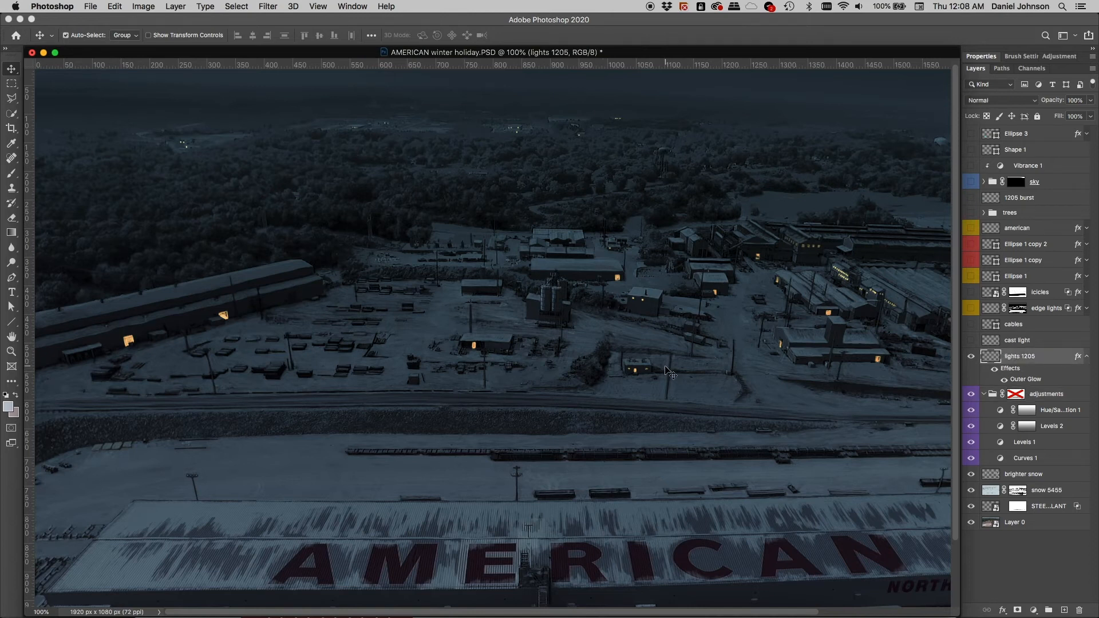
key(super+equal)
key(super+equal)
key(super+equal)
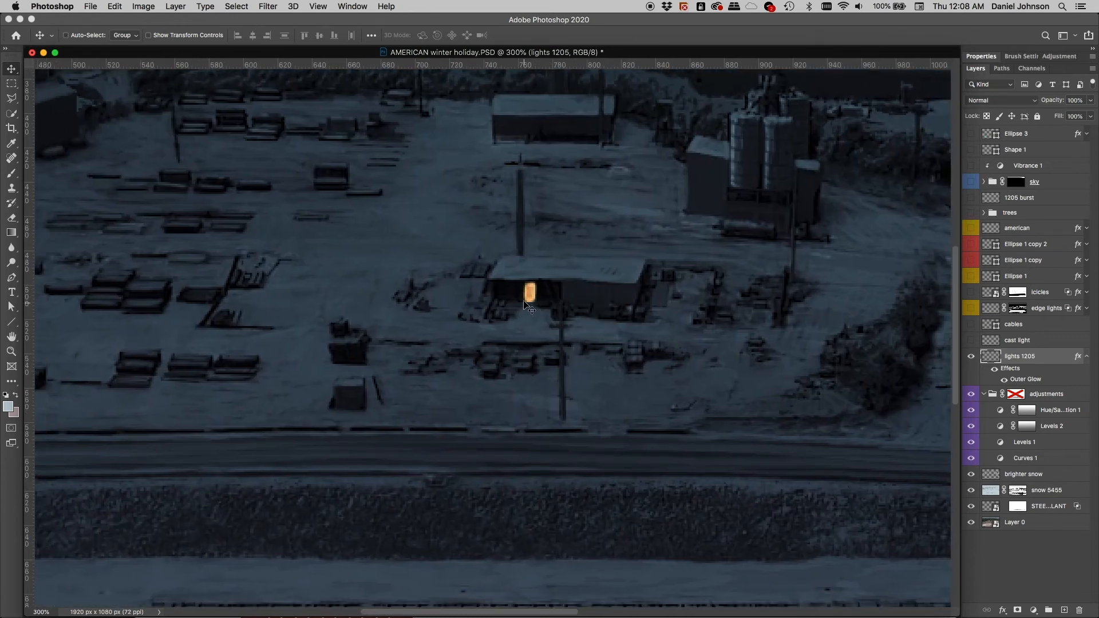
click(996, 372)
click(996, 371)
click(1003, 379)
click(1003, 379)
Step: Open the Outer Glow settings of lights 1205 and check the glow colour against PANTONE 1205 C in the solid coated library
scroll(360, 385, left, 10)
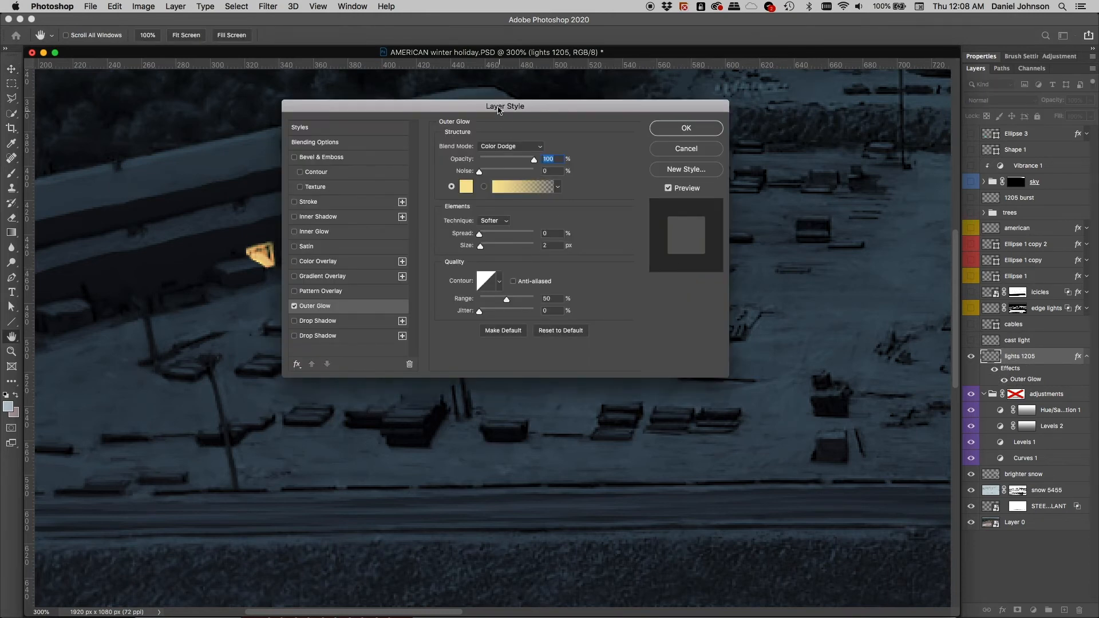
drag(499, 110, 656, 114)
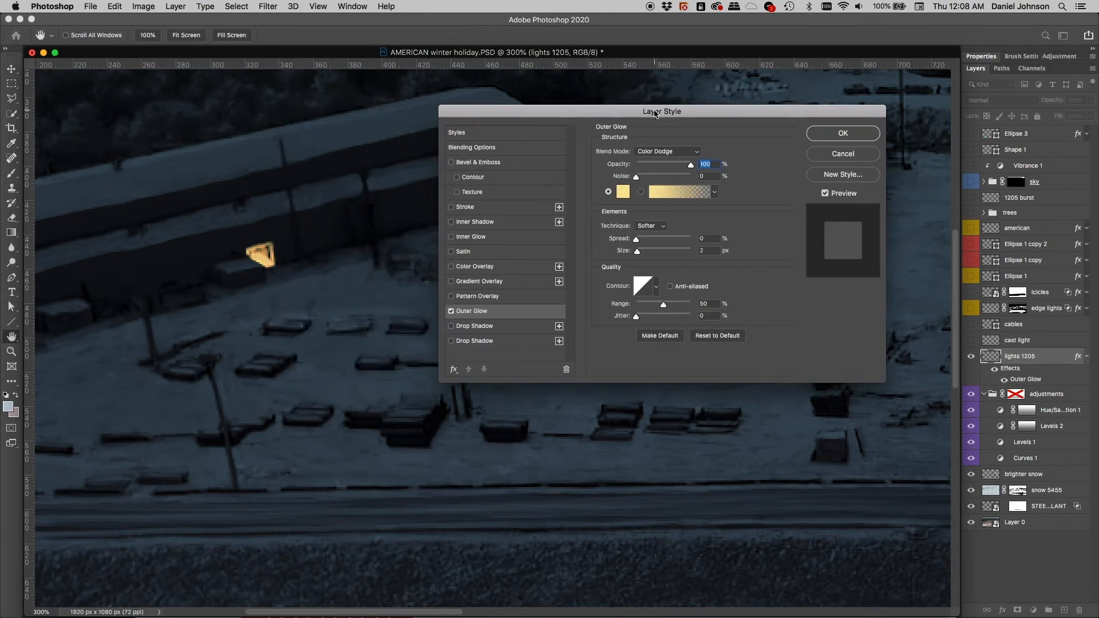
click(623, 192)
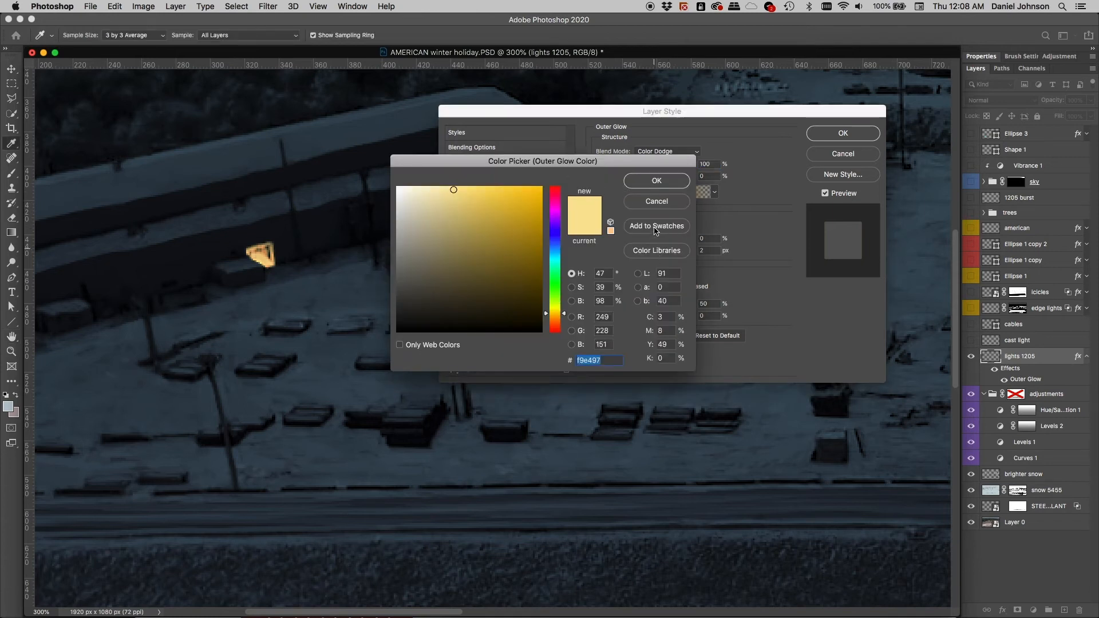
click(654, 252)
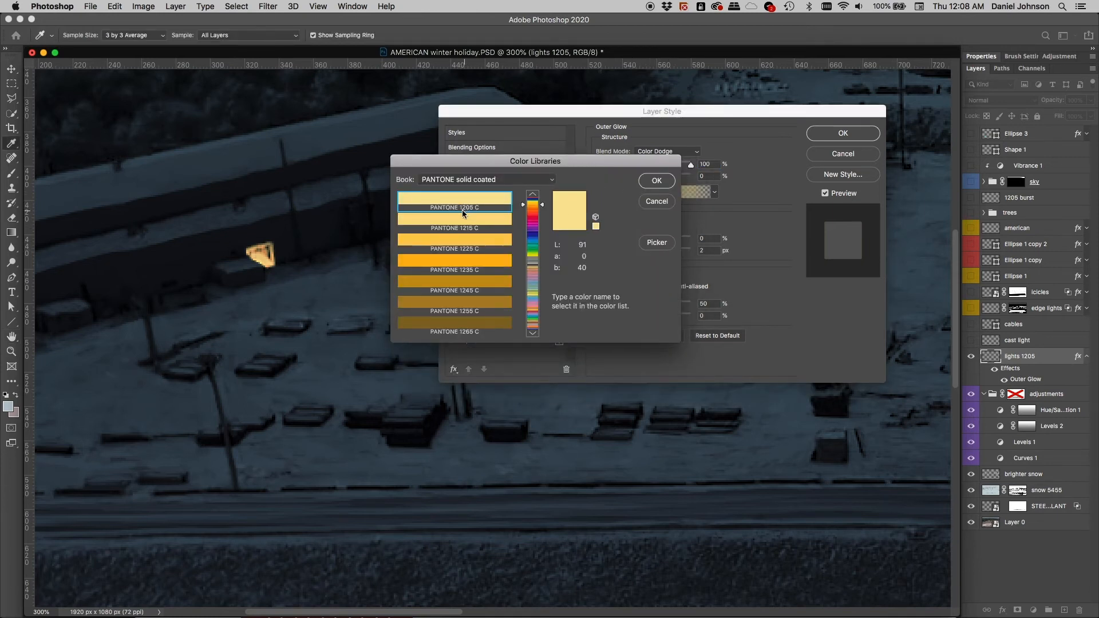
click(656, 182)
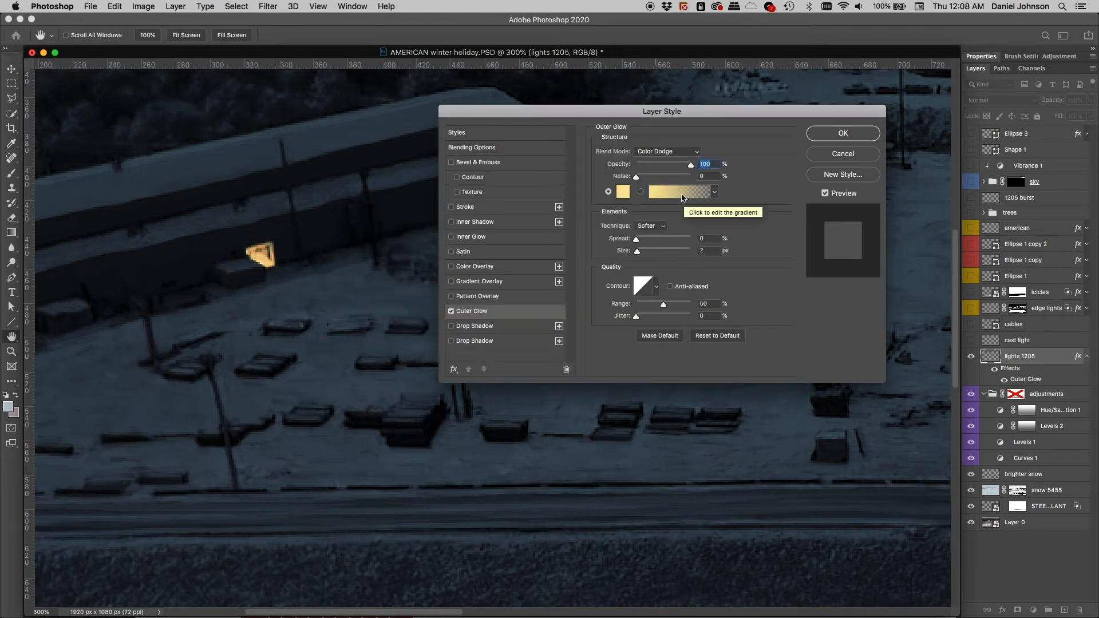
Step: Compare the Outer Glow in Screen and Color Dodge blend modes on the long building's light, ending on Color Dodge
click(669, 152)
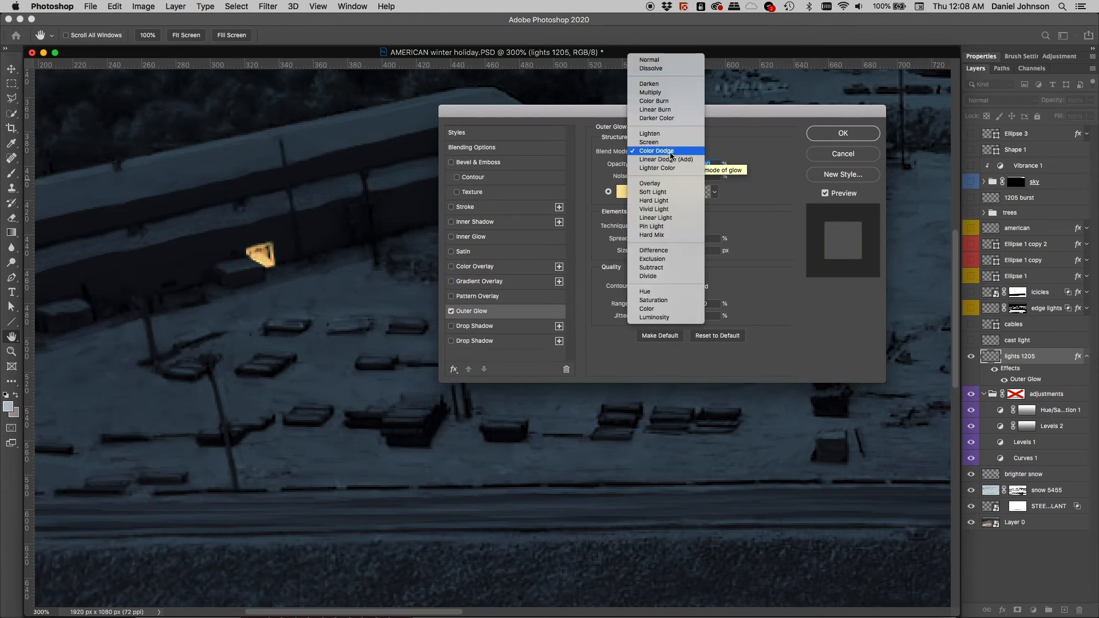
click(672, 143)
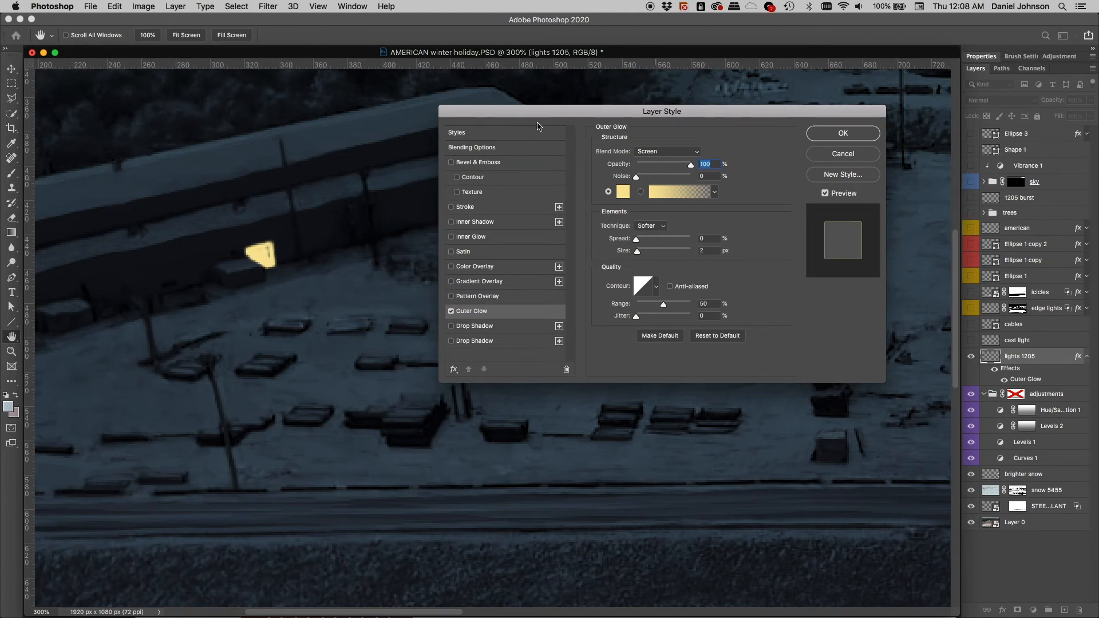
drag(538, 124, 466, 192)
click(594, 222)
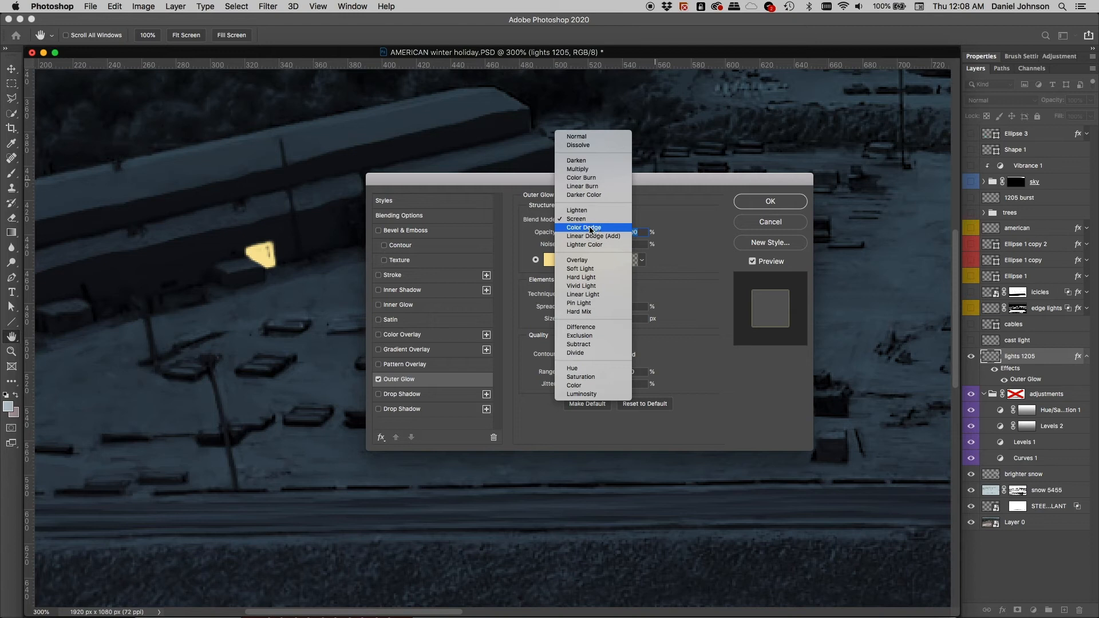
click(592, 227)
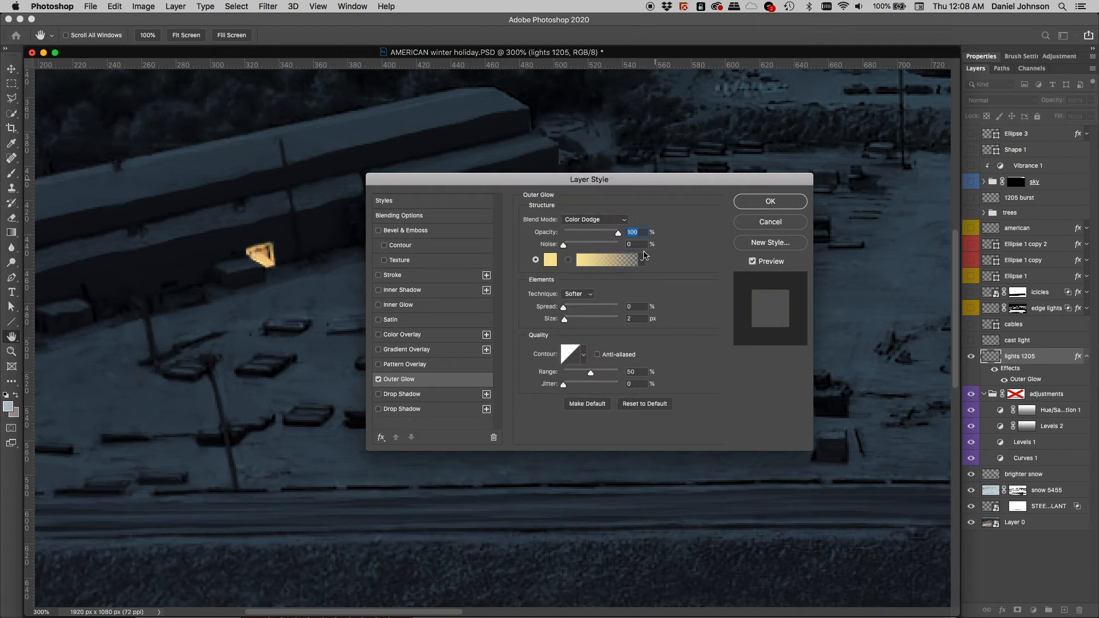
Step: Compare the Screen and Color Dodge glow modes on the small shed's lit doorway, returning to Color Dodge
drag(907, 255, 516, 248)
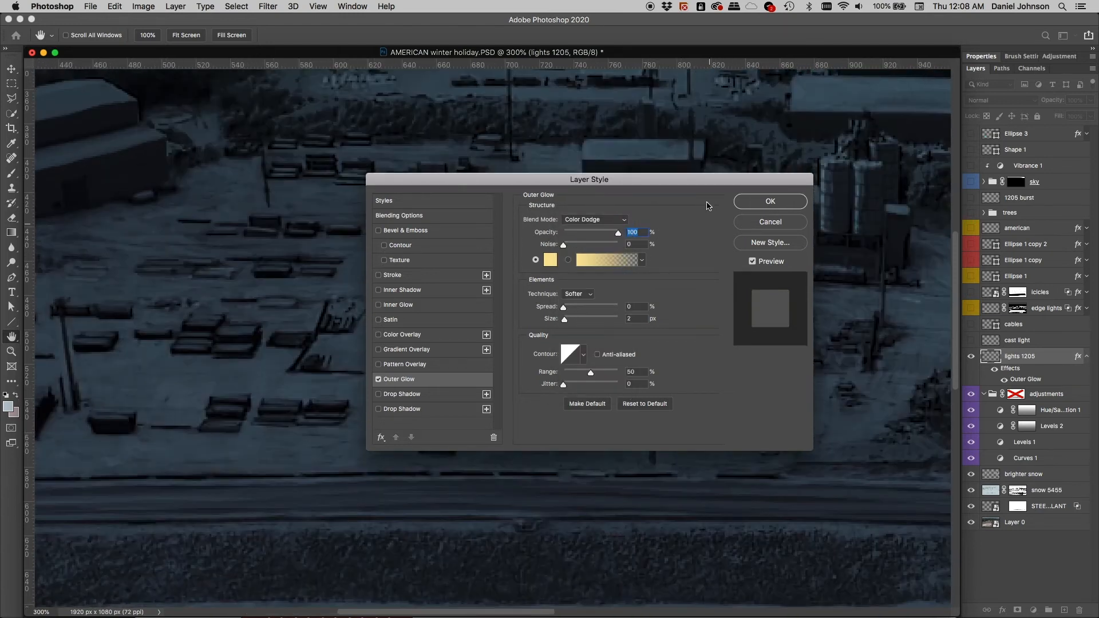
drag(690, 190, 395, 319)
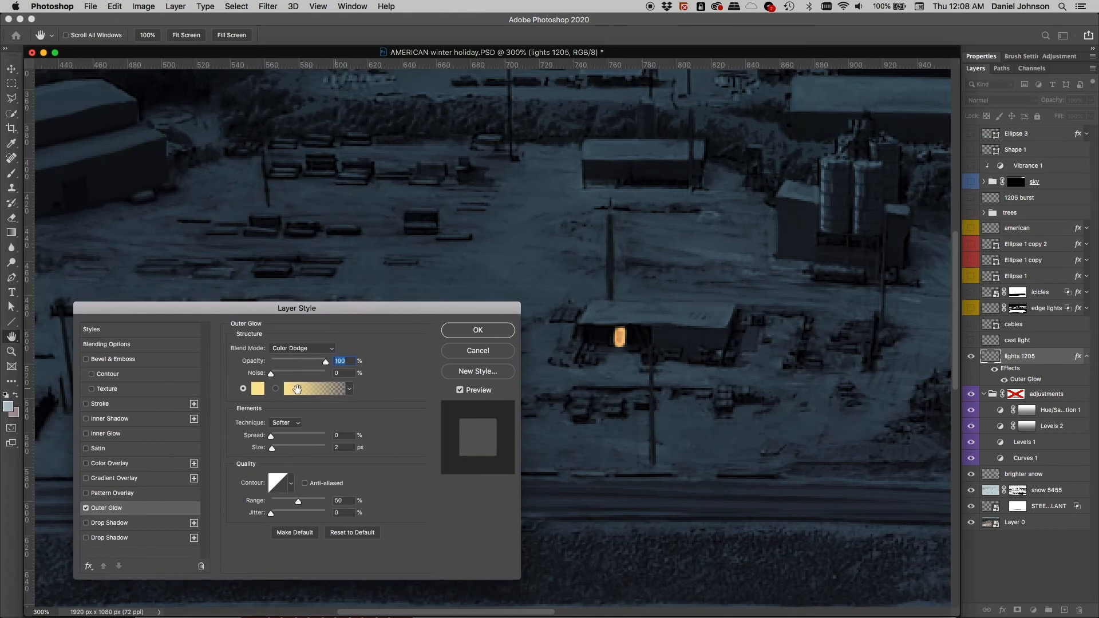
click(302, 348)
click(303, 339)
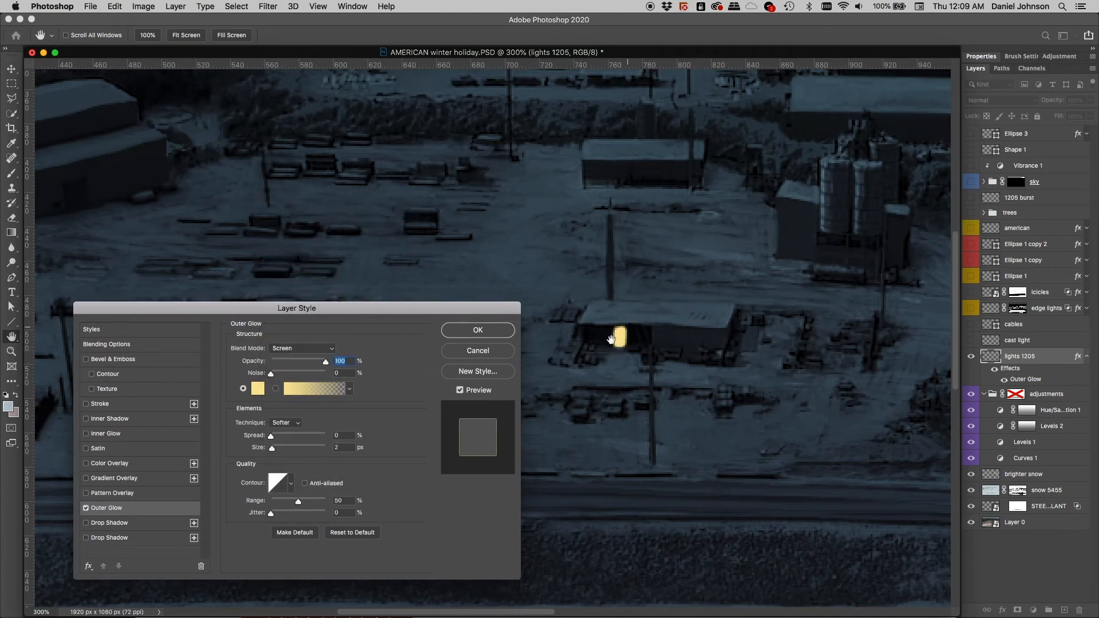
click(305, 352)
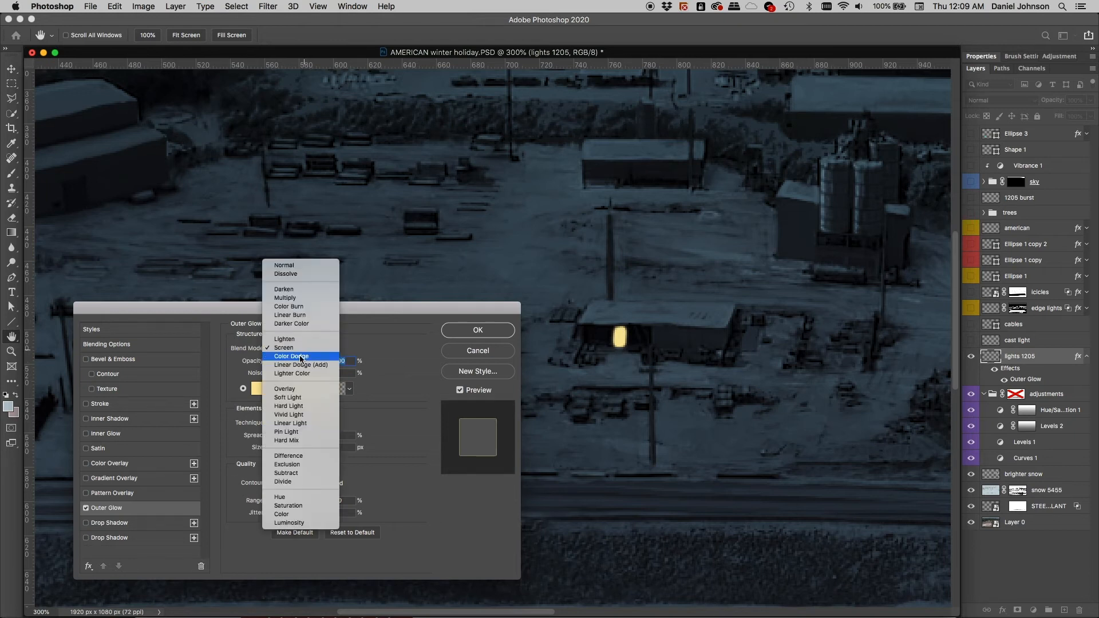
click(303, 358)
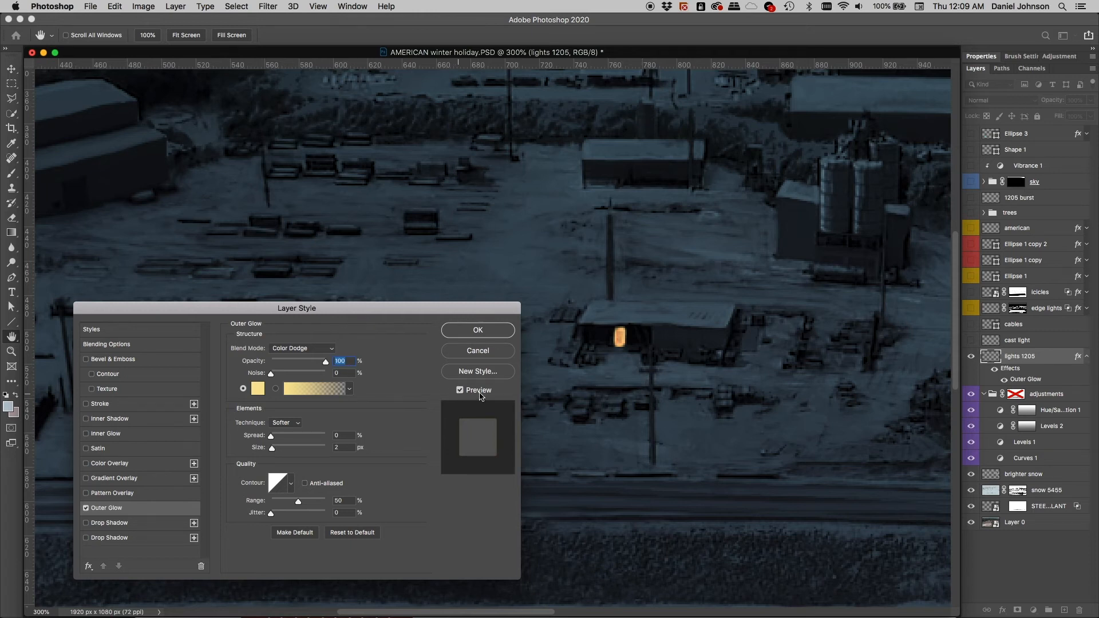
Step: Dismiss the Outer Glow settings, select the cast light layer and make it visible
click(491, 355)
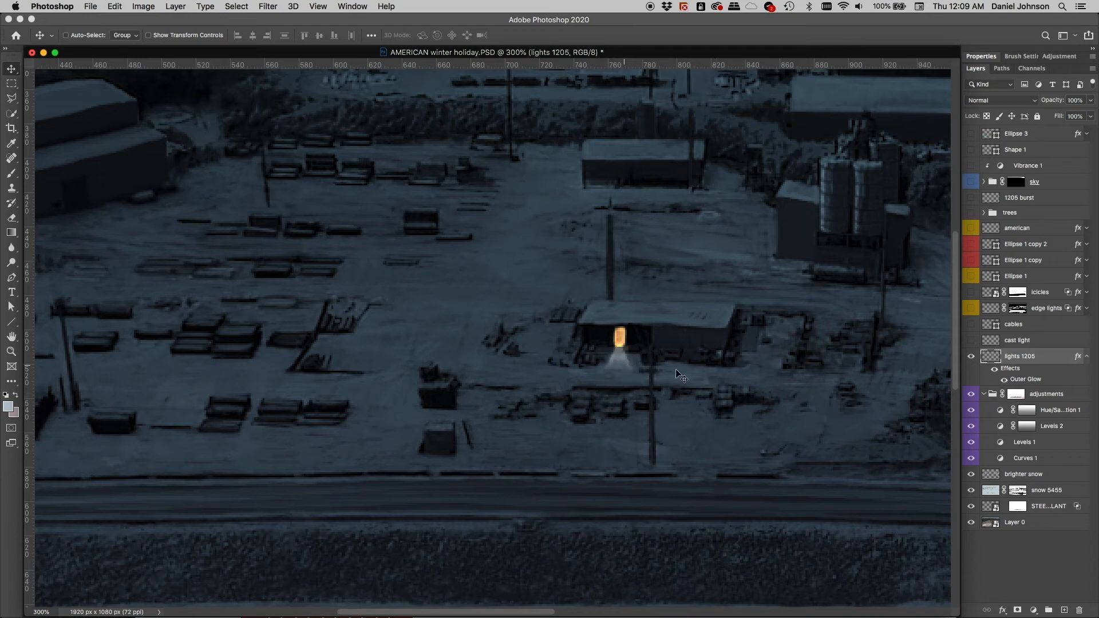
click(1022, 344)
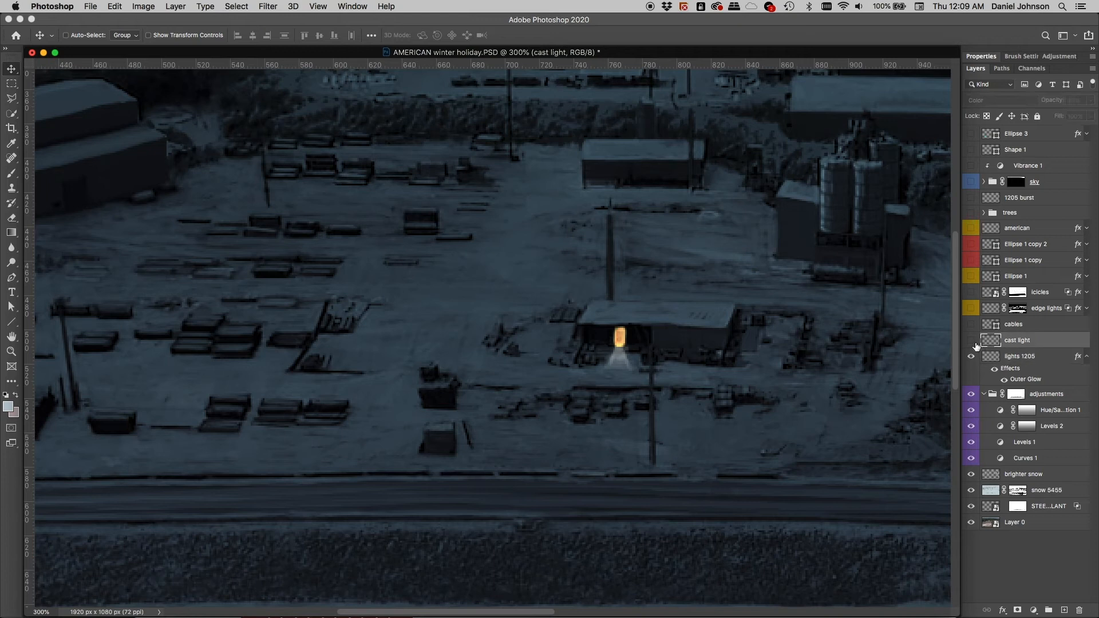
click(971, 342)
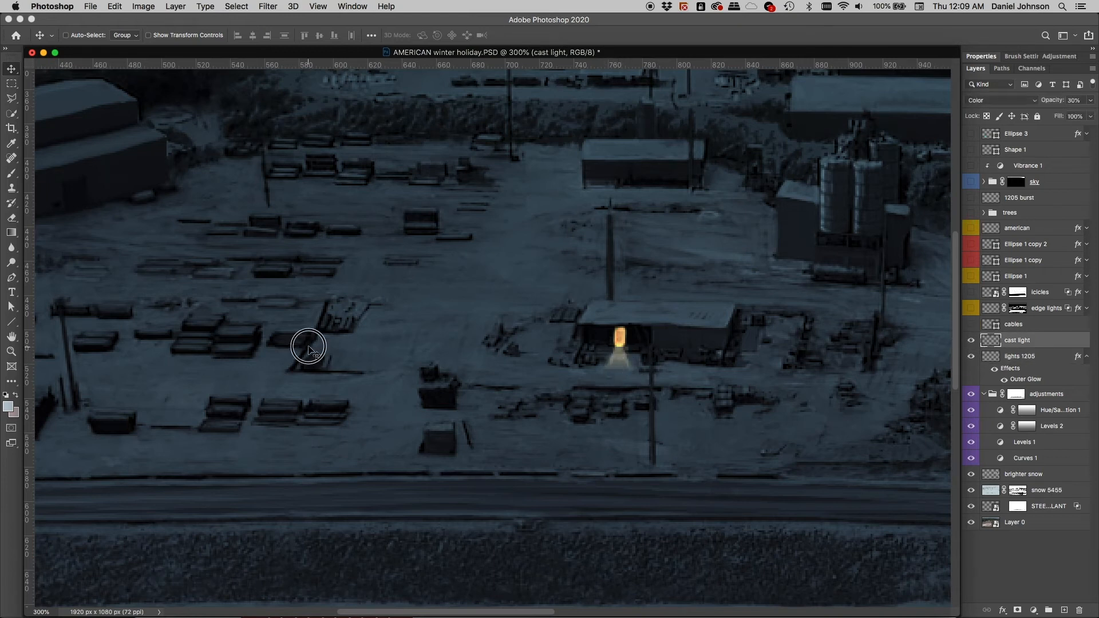
Step: Examine the light cast on the snow from the lit doors and windows across the plant at 300%
drag(307, 343, 621, 368)
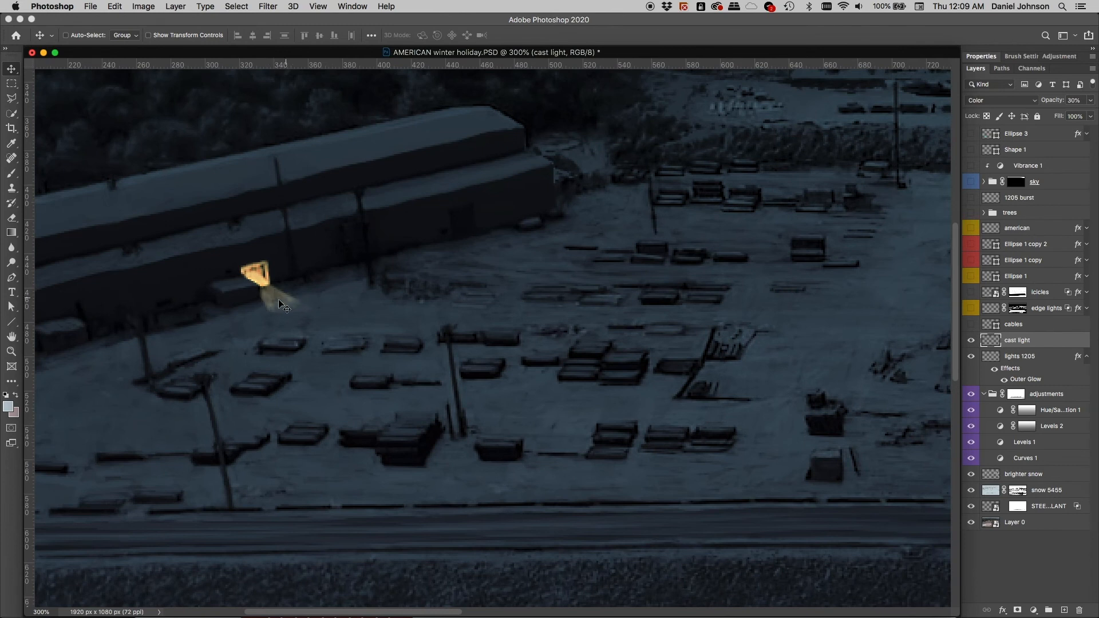
click(468, 355)
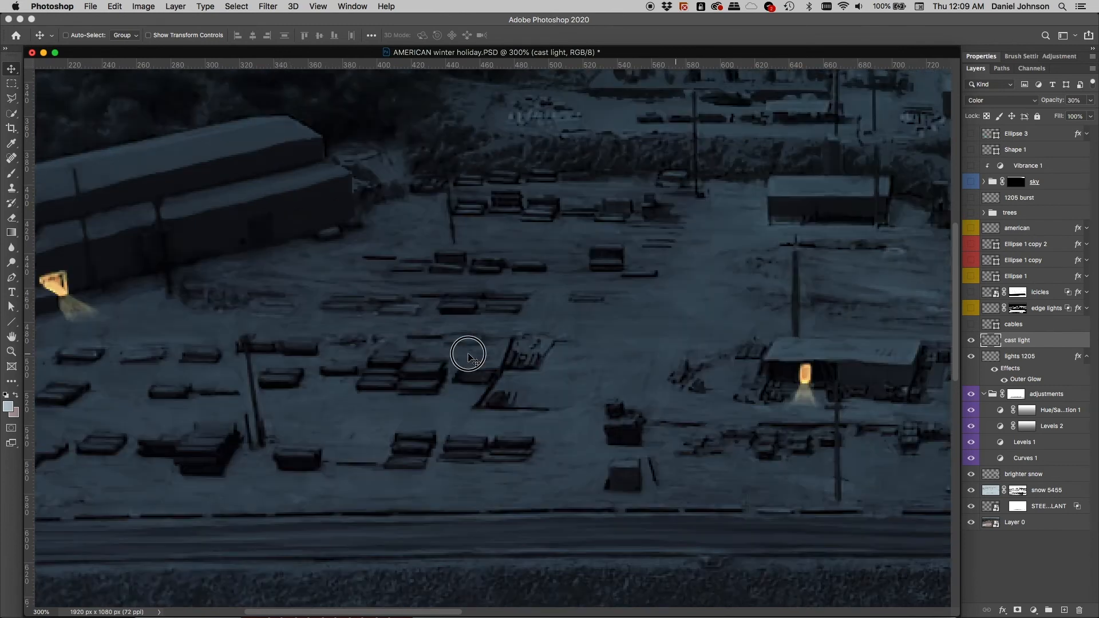
scroll(468, 355, right, 10)
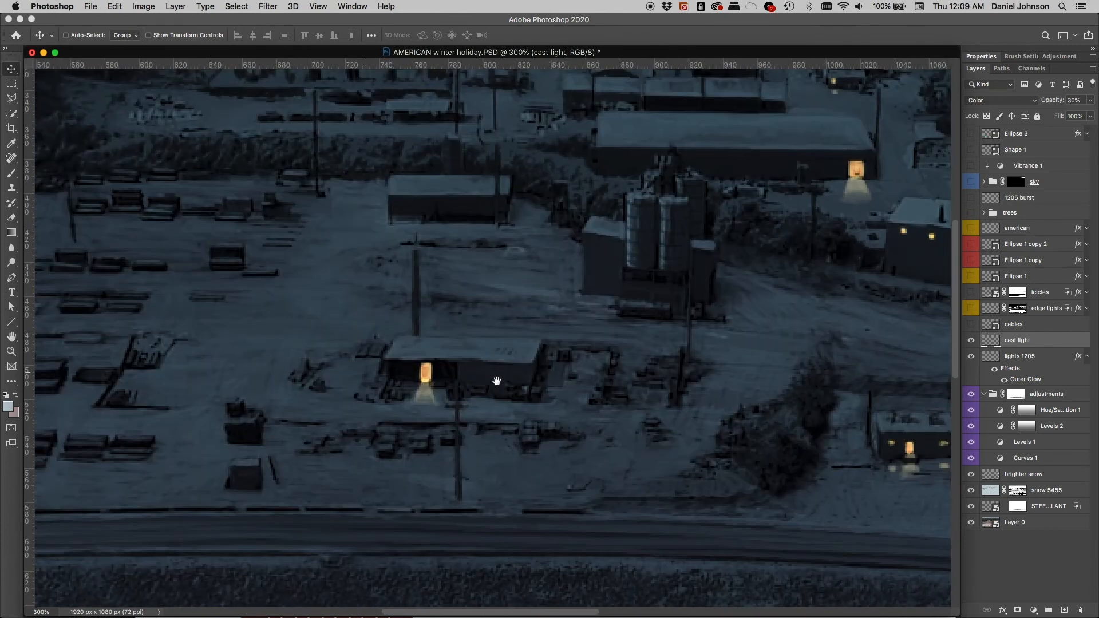
scroll(528, 383, right, 6)
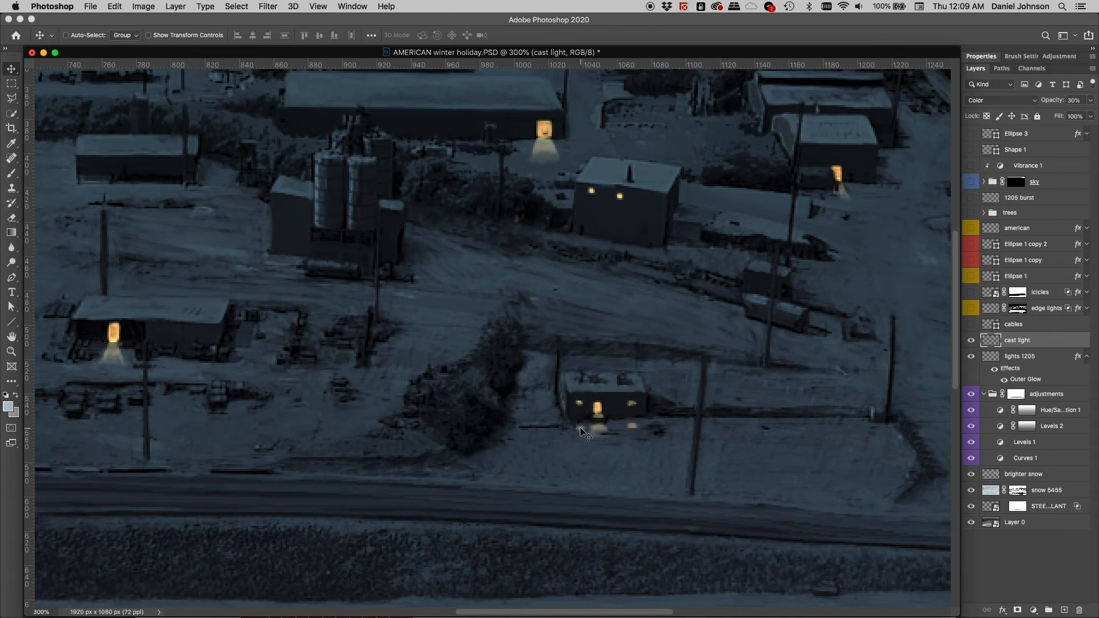
scroll(578, 276, up, 2)
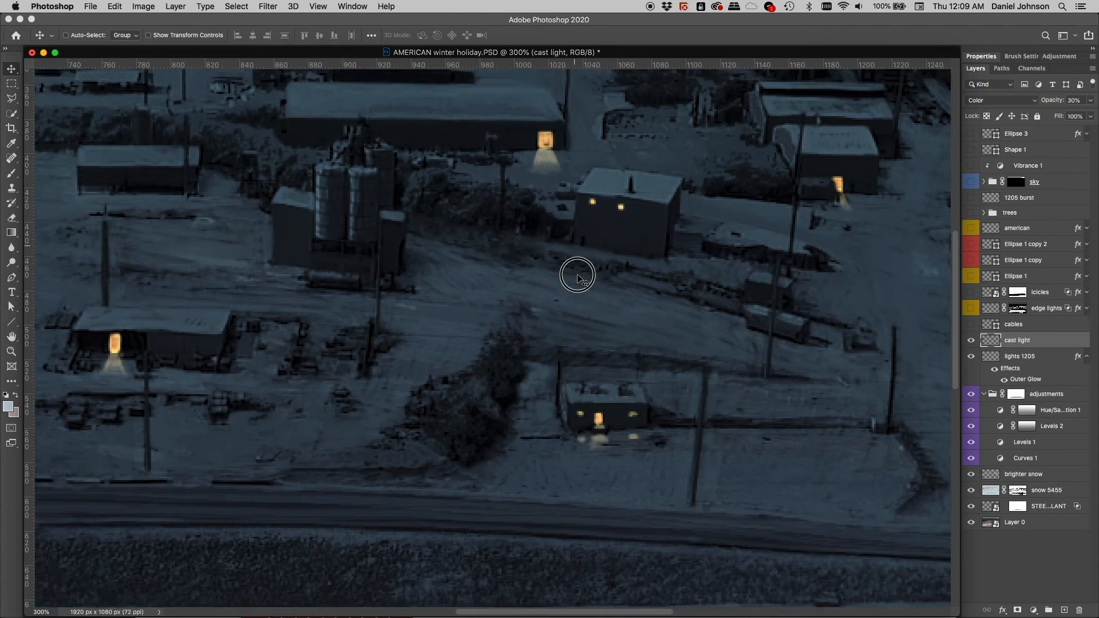
scroll(577, 275, up, 5)
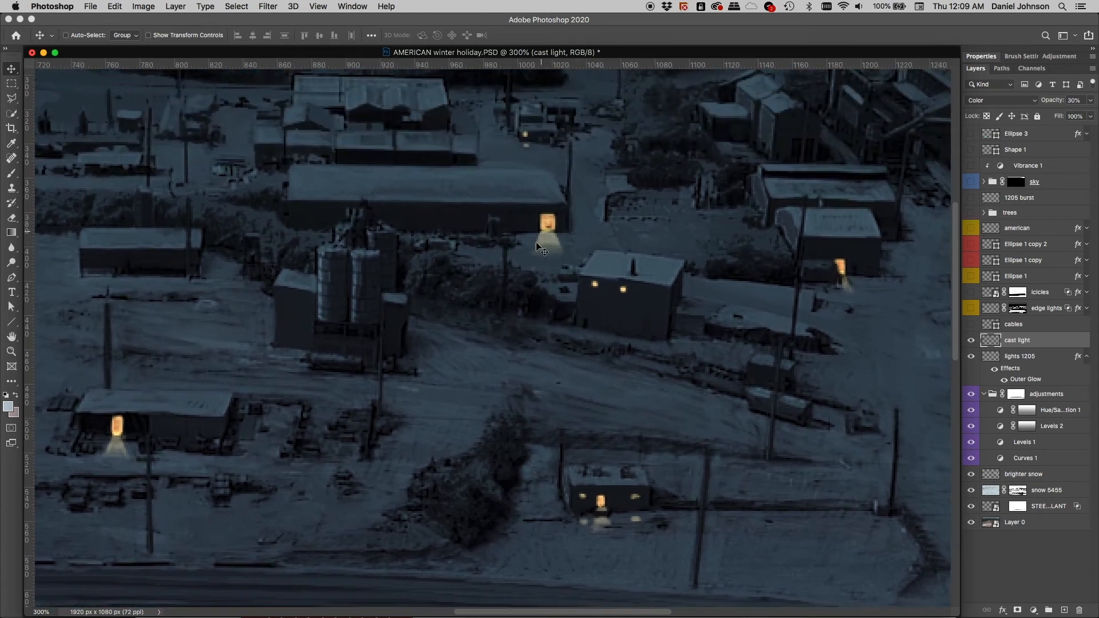
scroll(549, 265, up, 4)
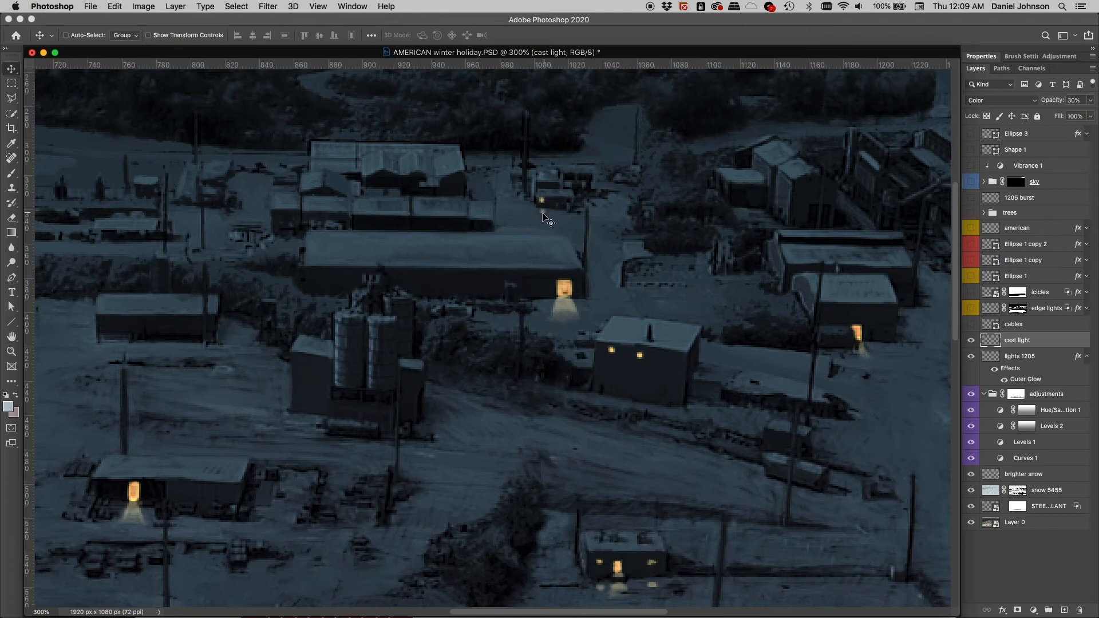
drag(773, 342, 478, 361)
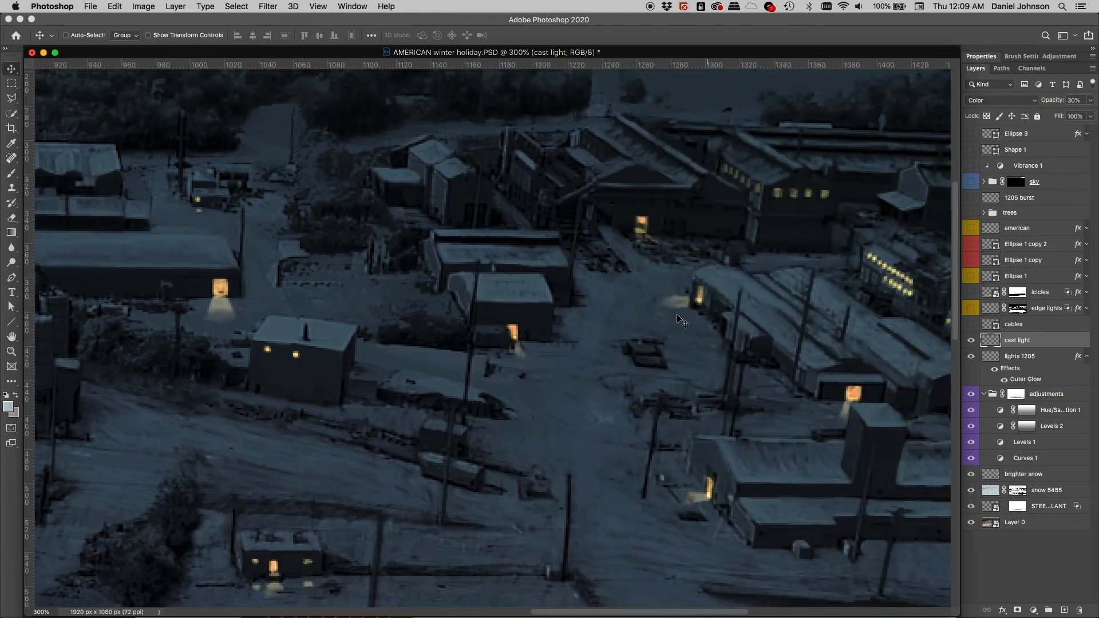
drag(671, 422, 666, 274)
drag(711, 373, 728, 373)
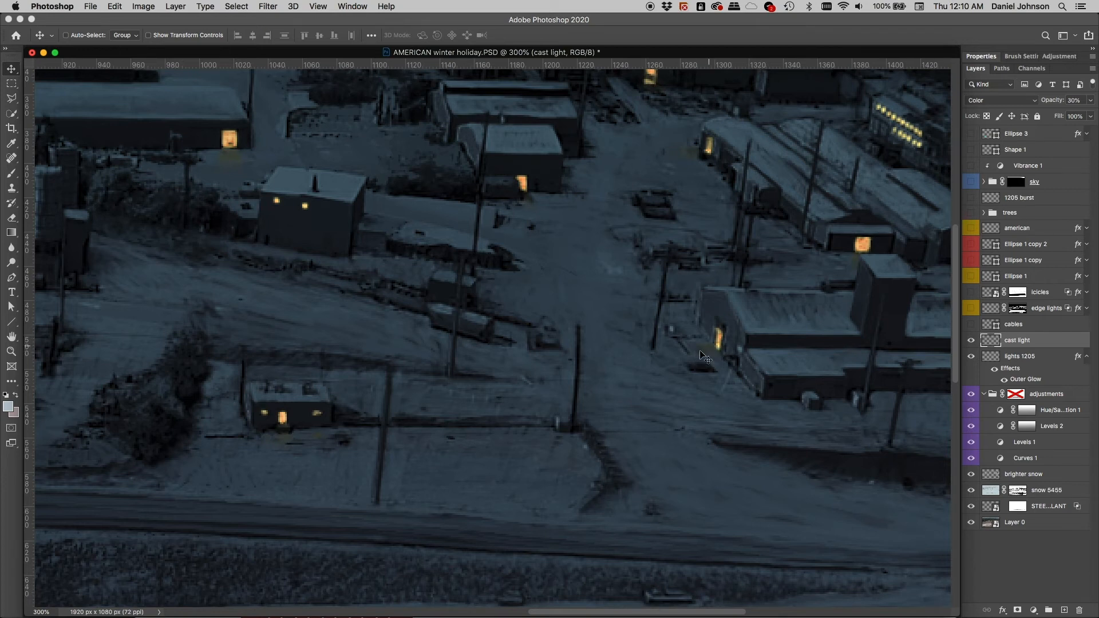
Step: Re-enable the adjustments group mask, compare the scene with and without the cast light layer, and check that layer's opacity setting
shift+click(1017, 395)
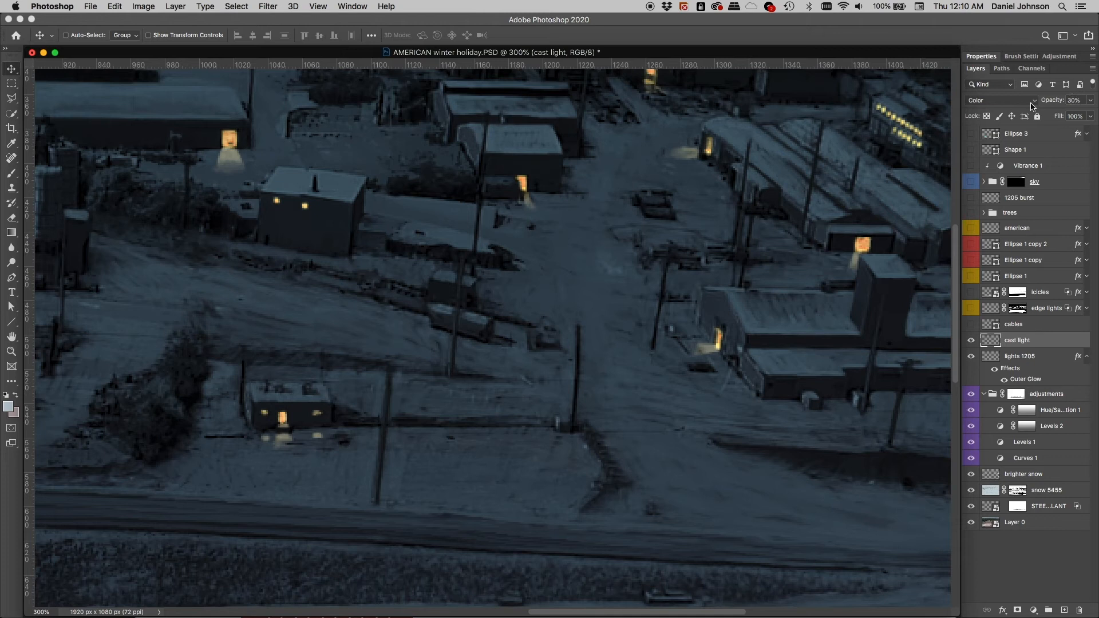
click(971, 340)
click(971, 341)
click(1089, 102)
mouse_move(1056, 117)
mouse_down()
mouse_move(1065, 115)
mouse_move(1045, 115)
mouse_move(1076, 115)
mouse_move(1043, 116)
mouse_move(1055, 116)
mouse_up()
Step: Review the cast light across the whole composite at several zoom levels, from the distant buildings to the AMERICAN roof
key(super+minus)
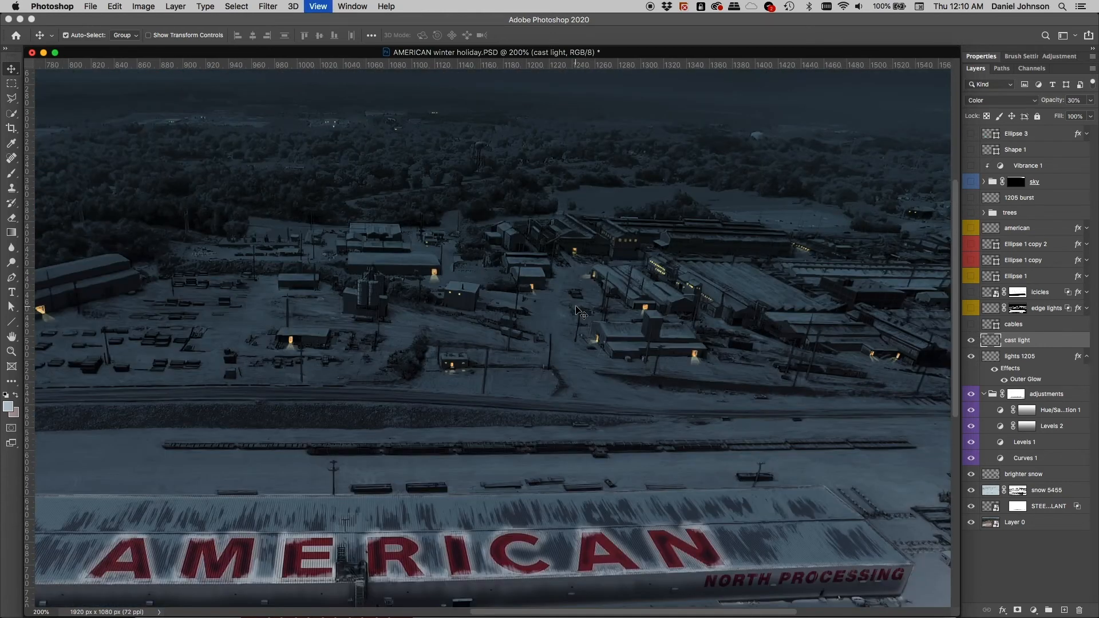
key(super+minus)
key(super+minus)
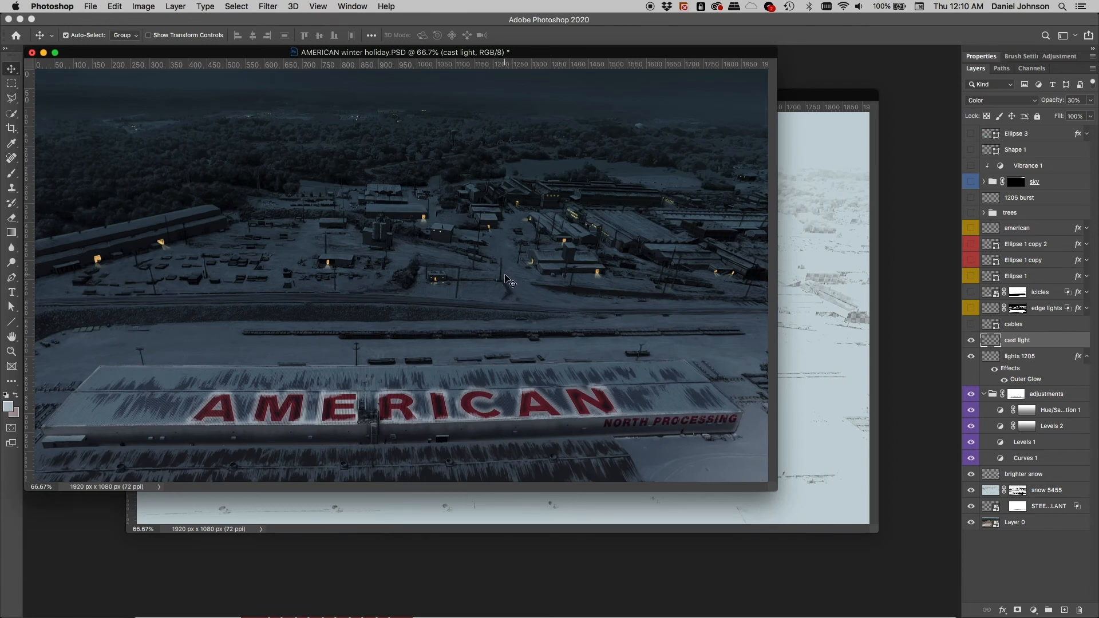
key(super+plus)
key(super+plus)
click(570, 309)
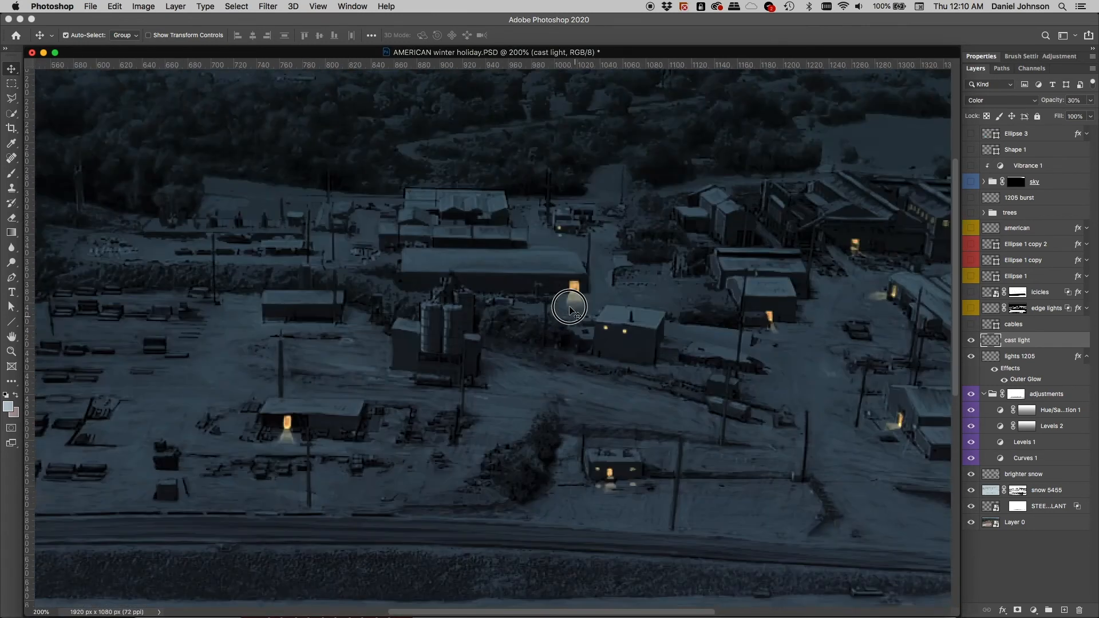
scroll(570, 309, up, 1)
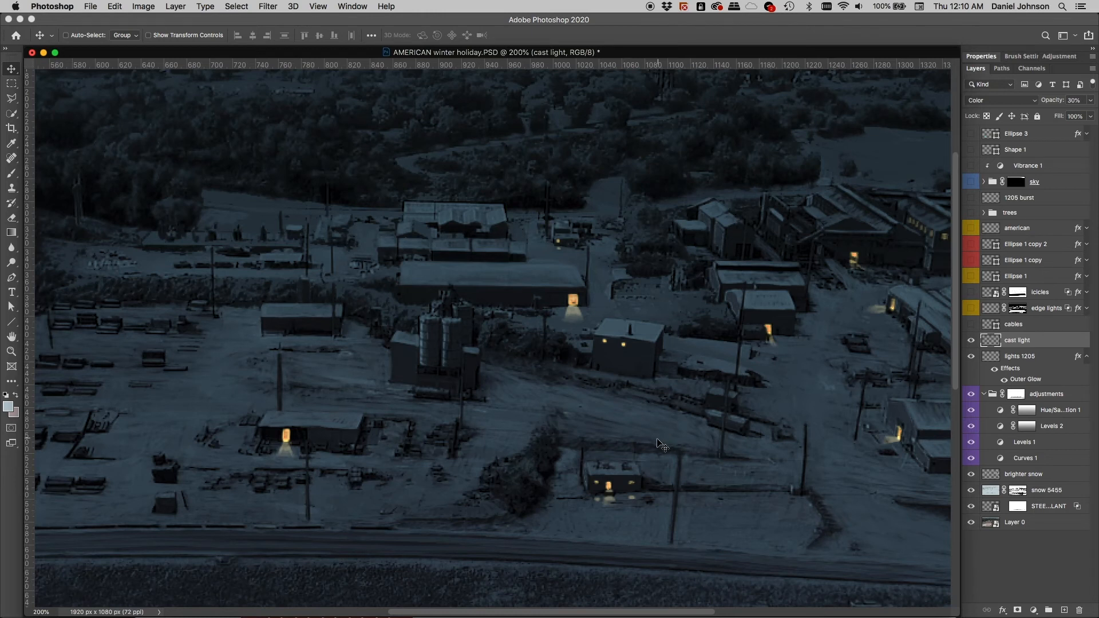
drag(716, 488, 645, 261)
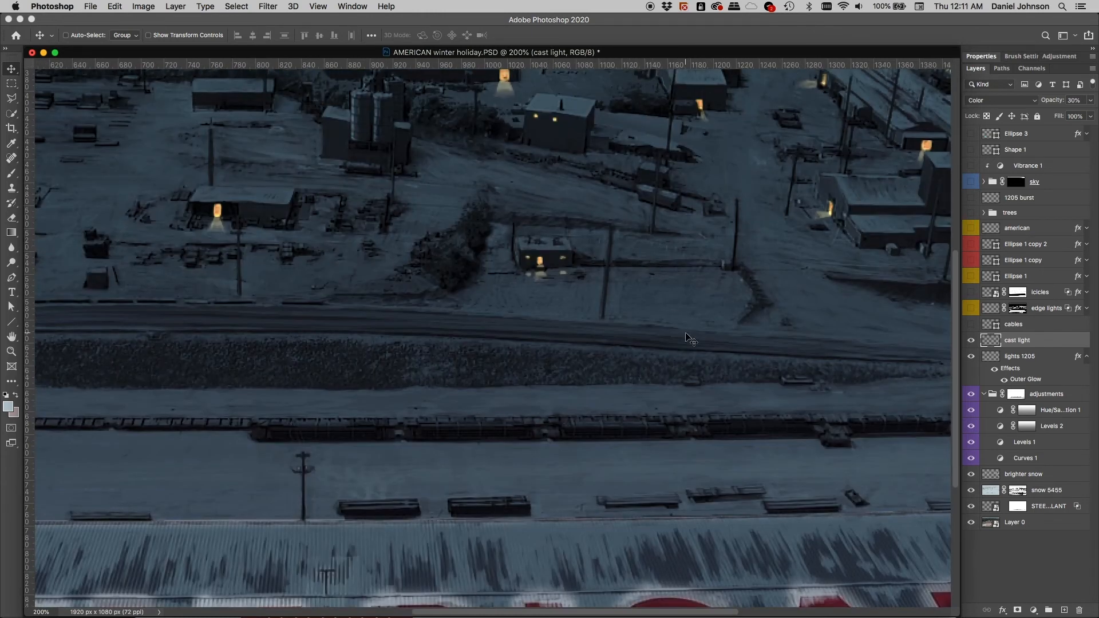
key(super+1)
scroll(609, 314, right, 3)
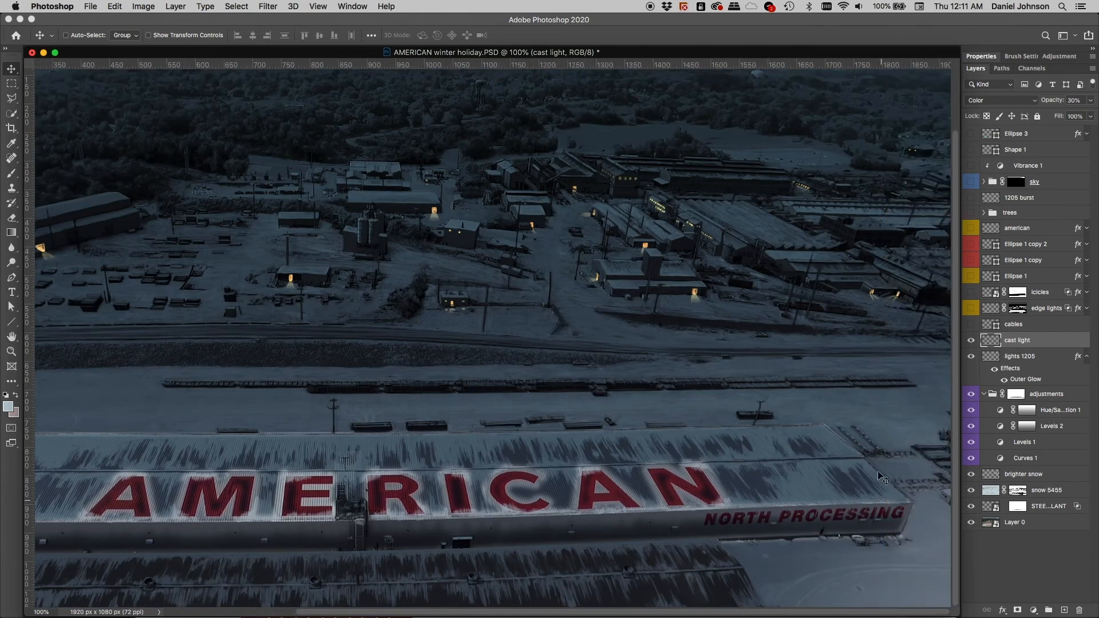
scroll(493, 449, left, 8)
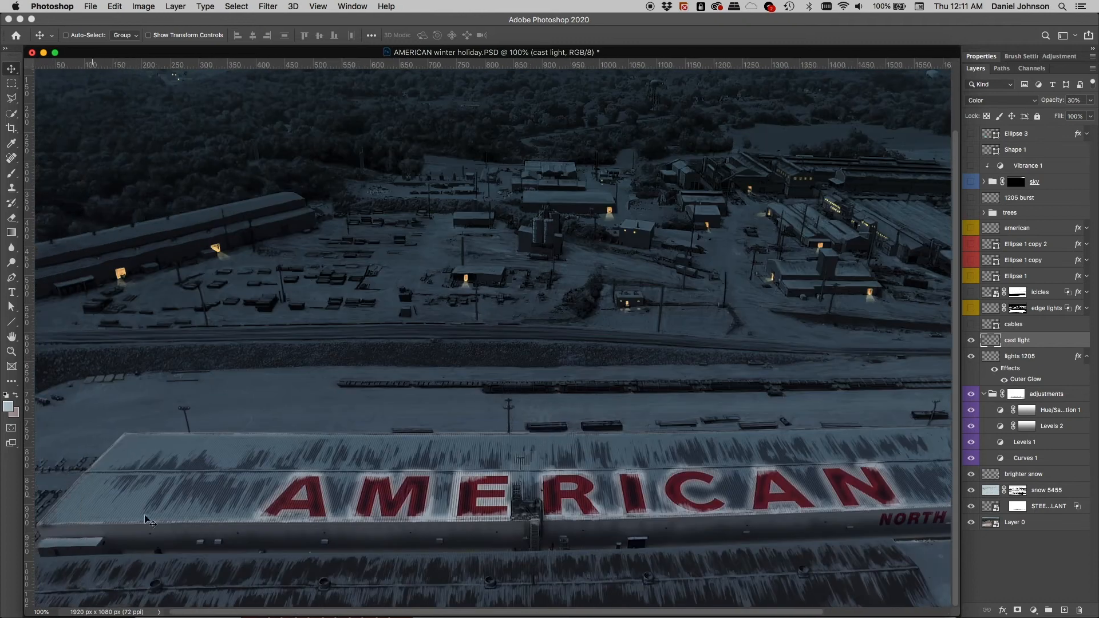
scroll(841, 505, right, 8)
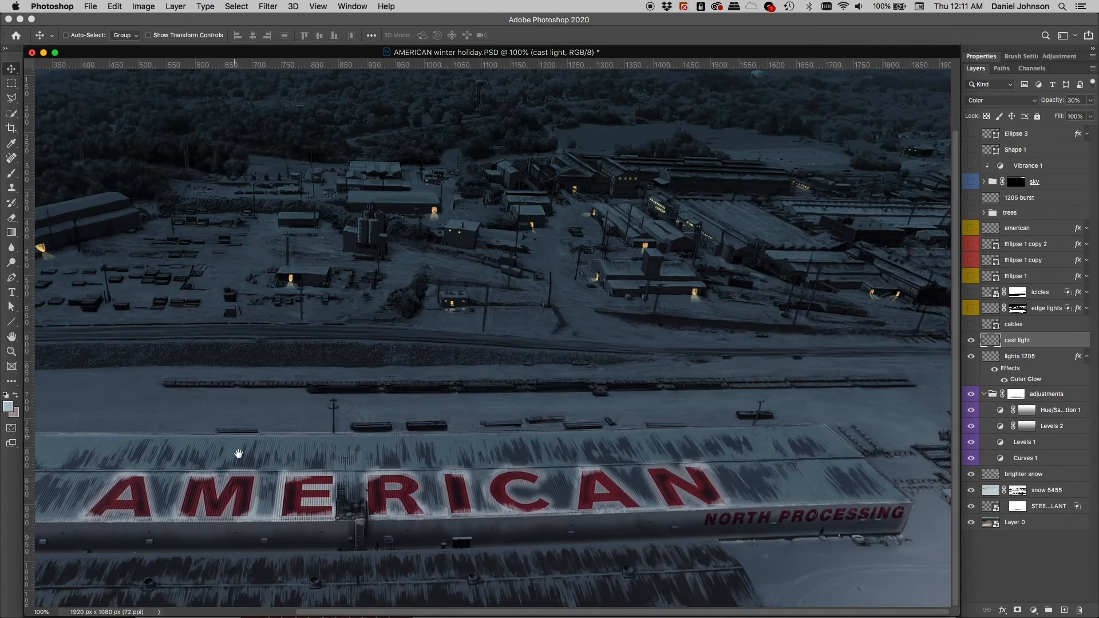
scroll(319, 452, left, 8)
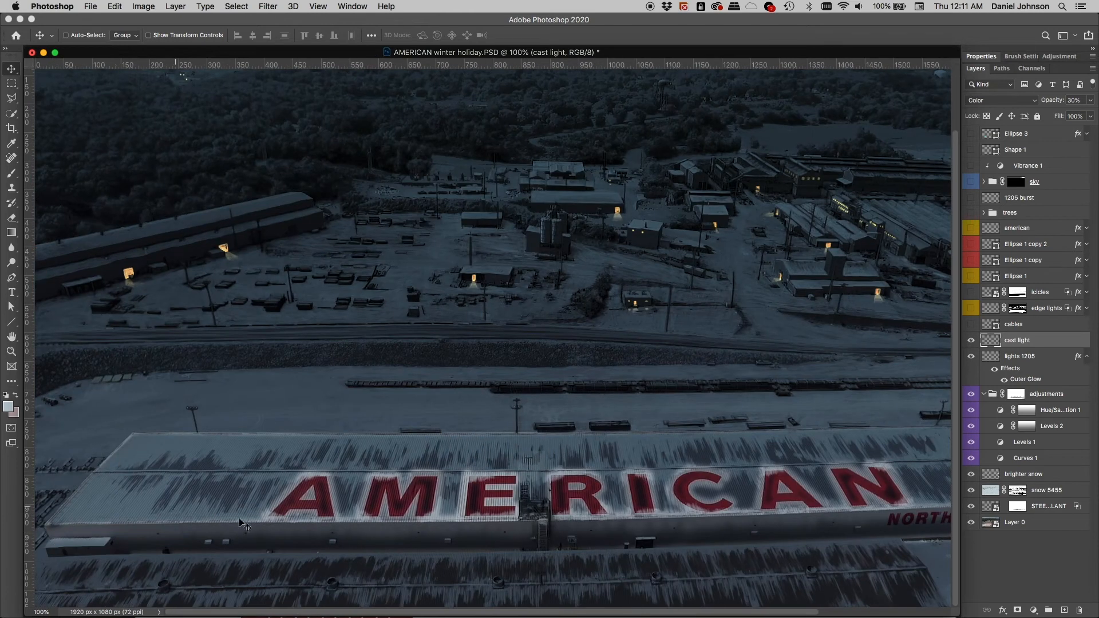
drag(806, 482, 596, 481)
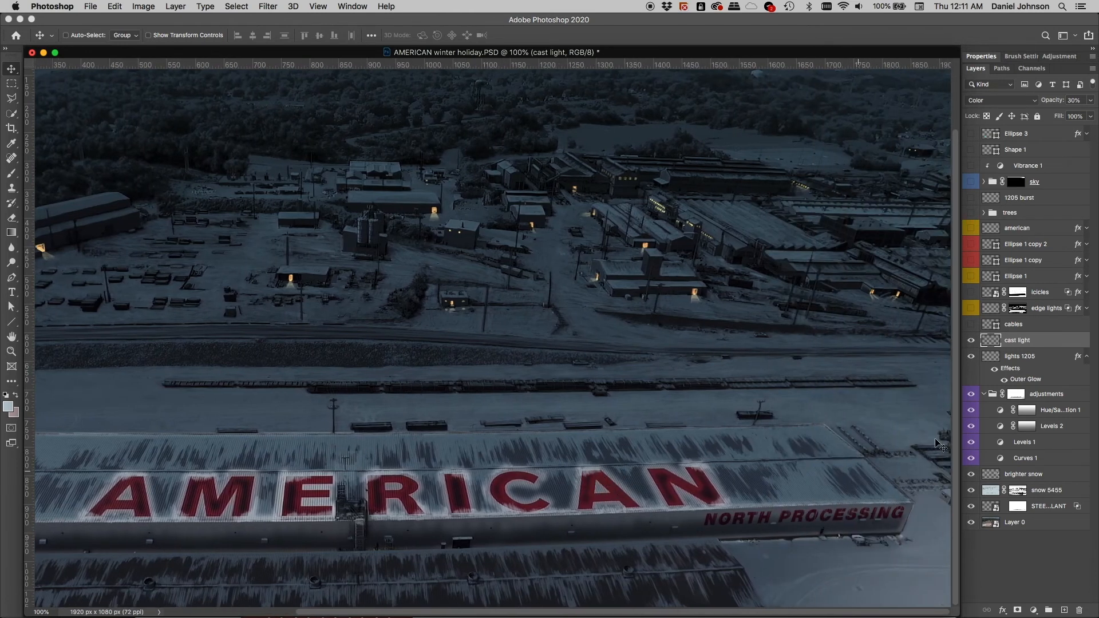
Step: Show and select the cables layer, and inspect the cables around the roof lettering and the building's edge at 200%
click(971, 324)
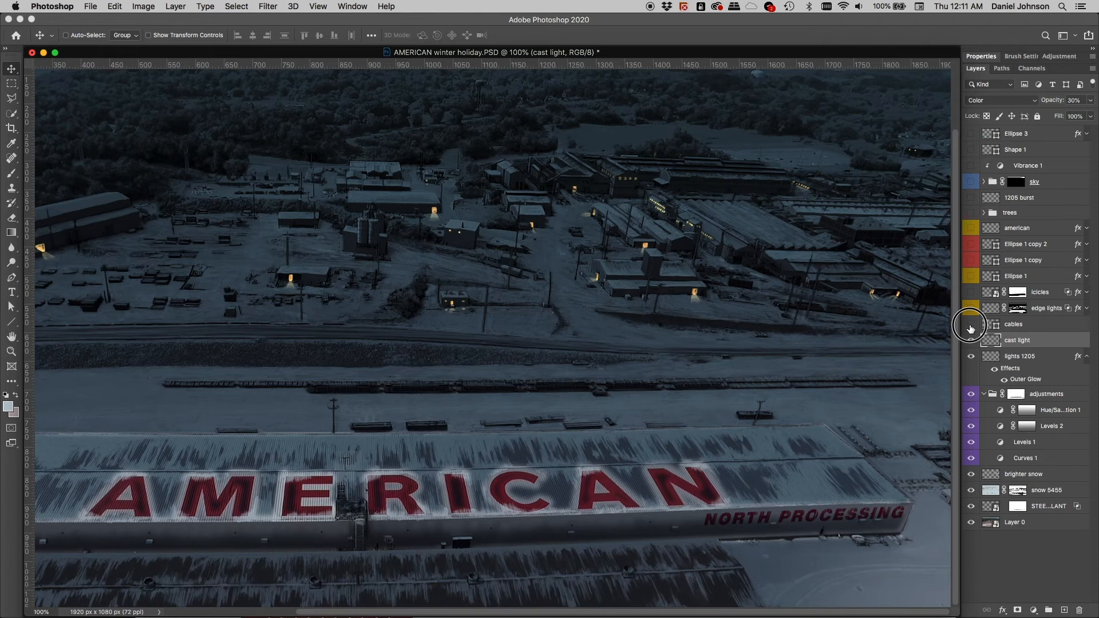
click(1002, 325)
key(super+plus)
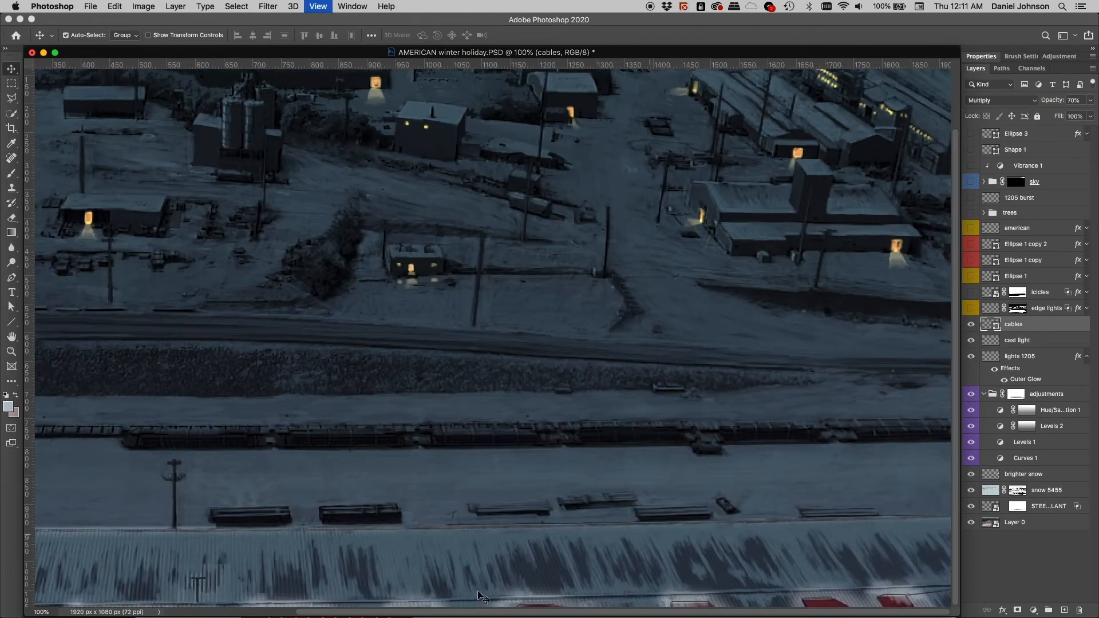
scroll(490, 437, down, 5)
drag(660, 451, 382, 464)
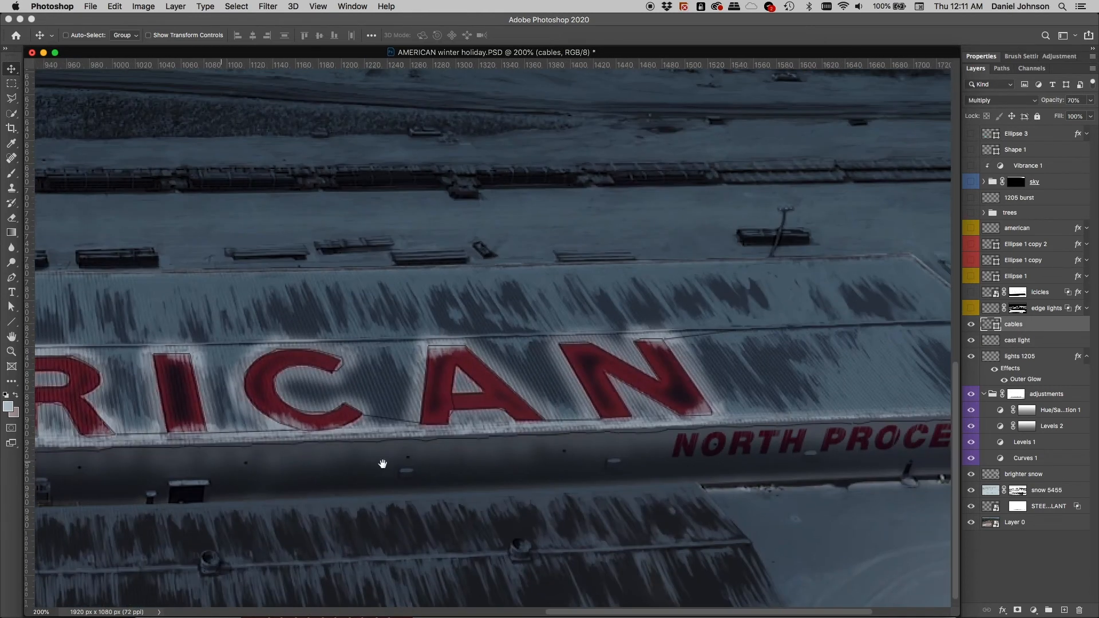
scroll(523, 446, right, 5)
scroll(442, 449, left, 5)
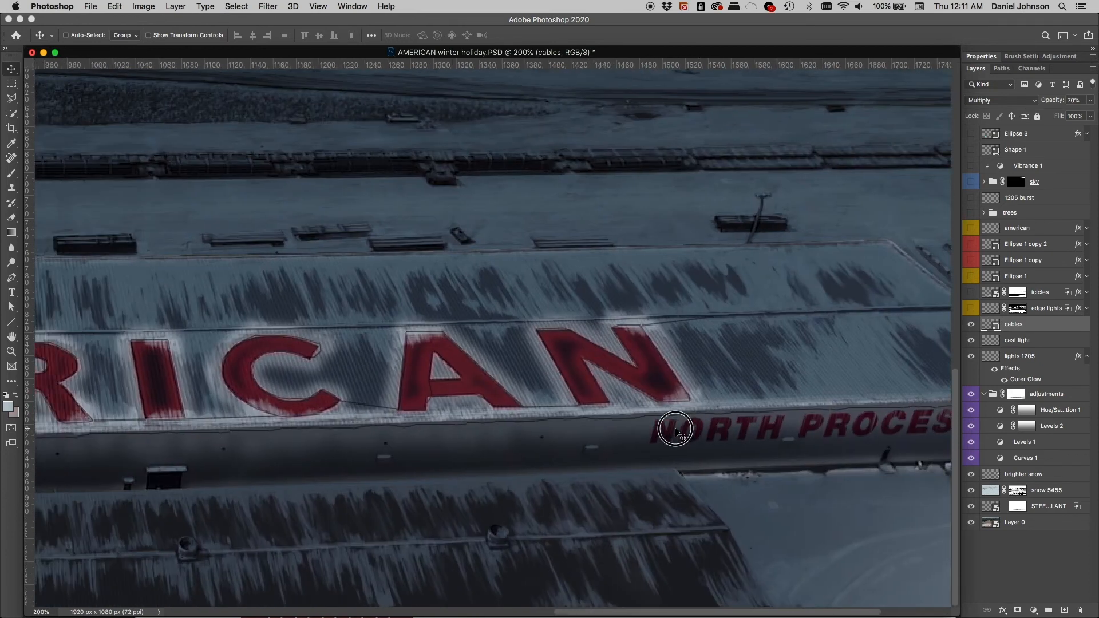
scroll(667, 430, right, 5)
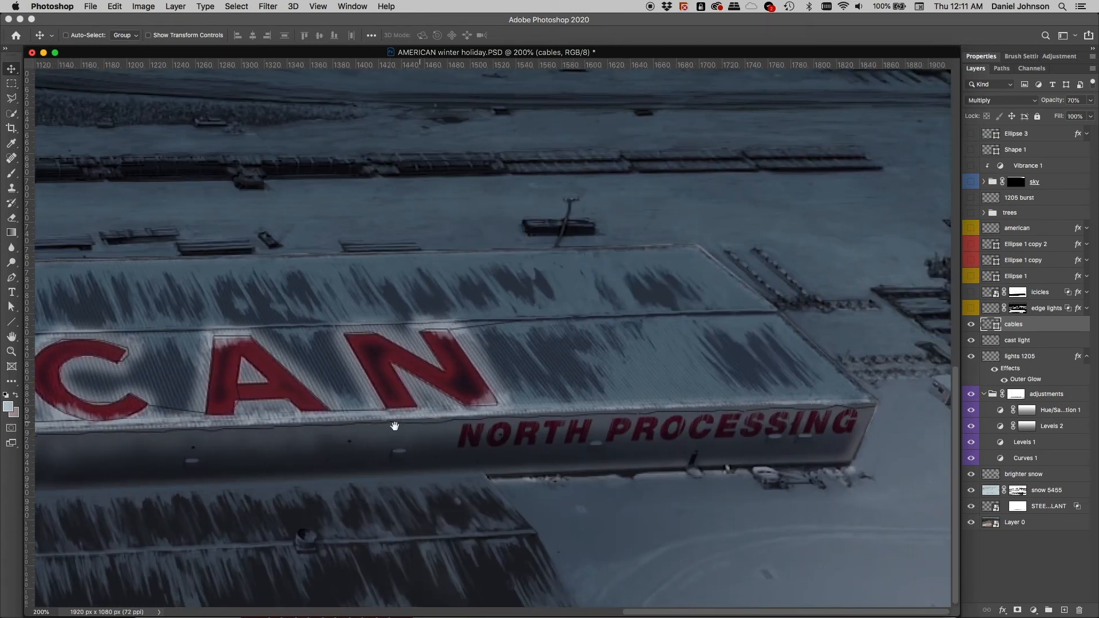
drag(404, 425, 702, 363)
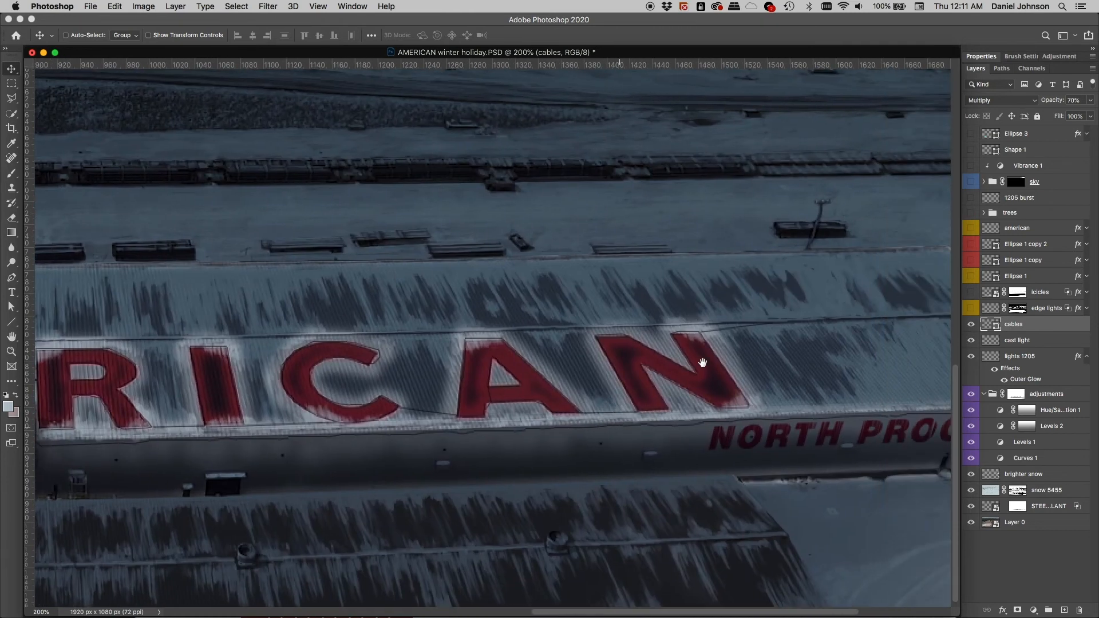
Step: View the adjustments group mask on its own around the roof lettering, return to the composite and reselect the cables layer
alt+click(1017, 395)
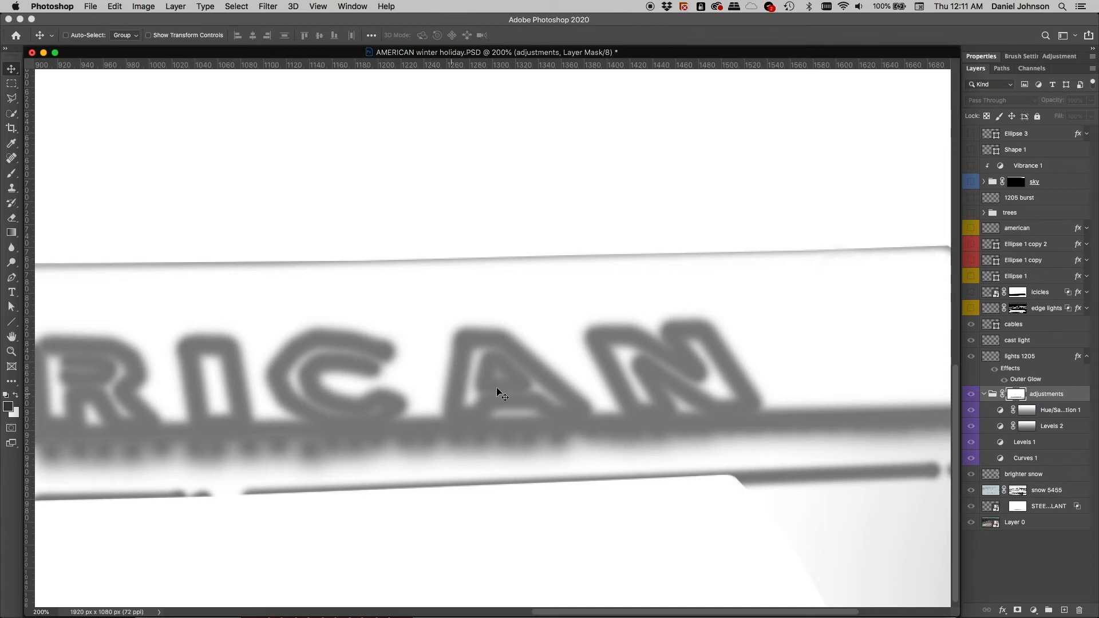
alt+click(1017, 395)
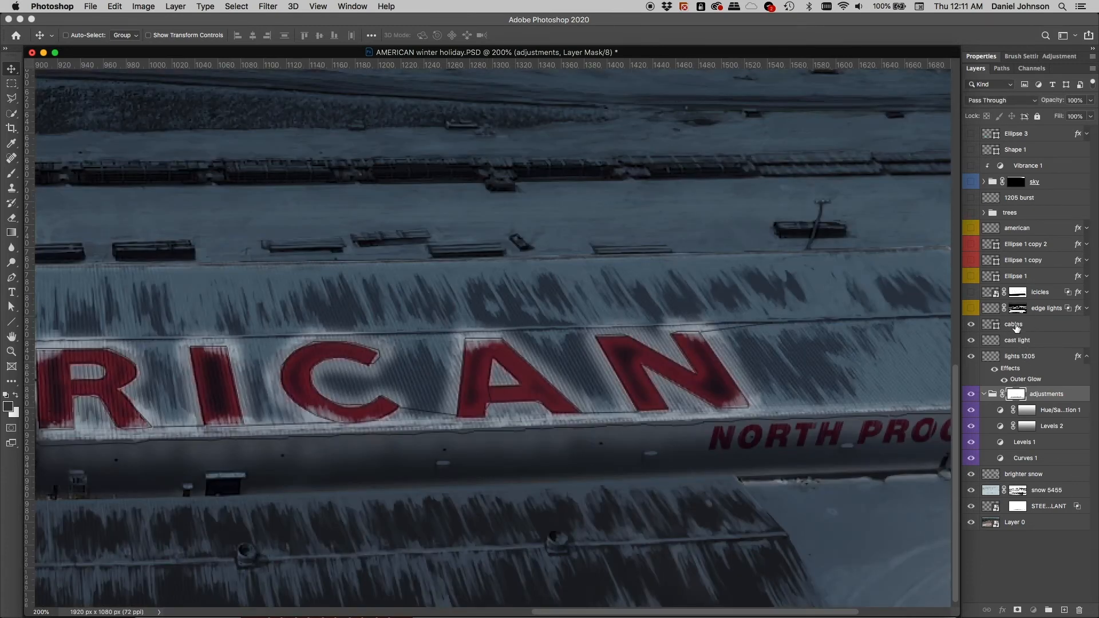
click(1016, 327)
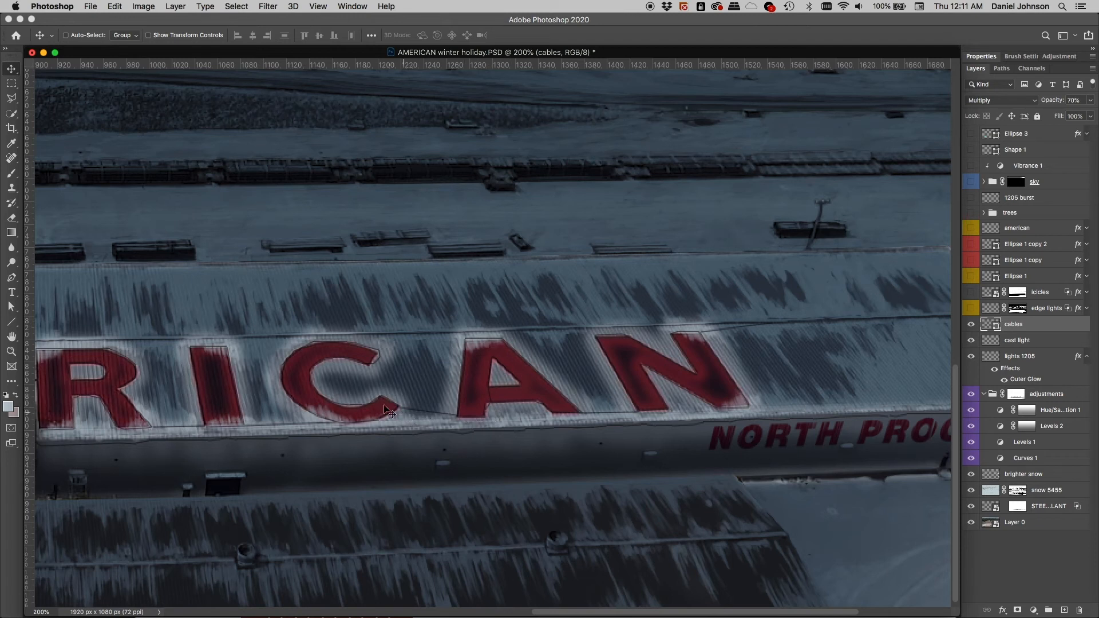
Step: Follow the cables along the lettering and roof edge to the far end of the building before the letter A
click(487, 408)
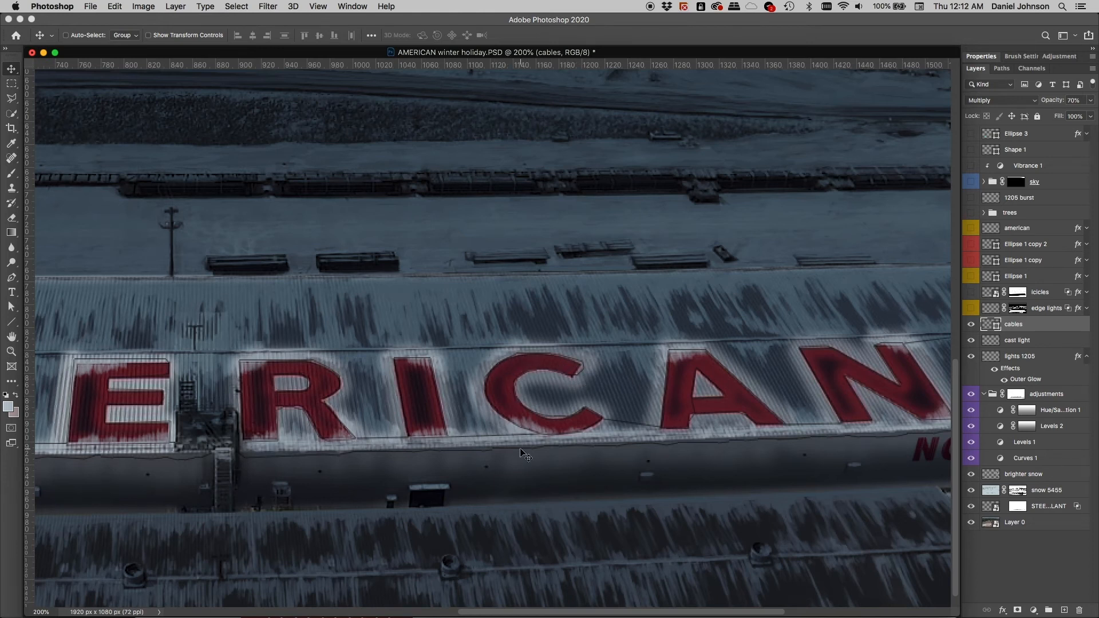
scroll(448, 439, left, 10)
scroll(448, 440, left, 13)
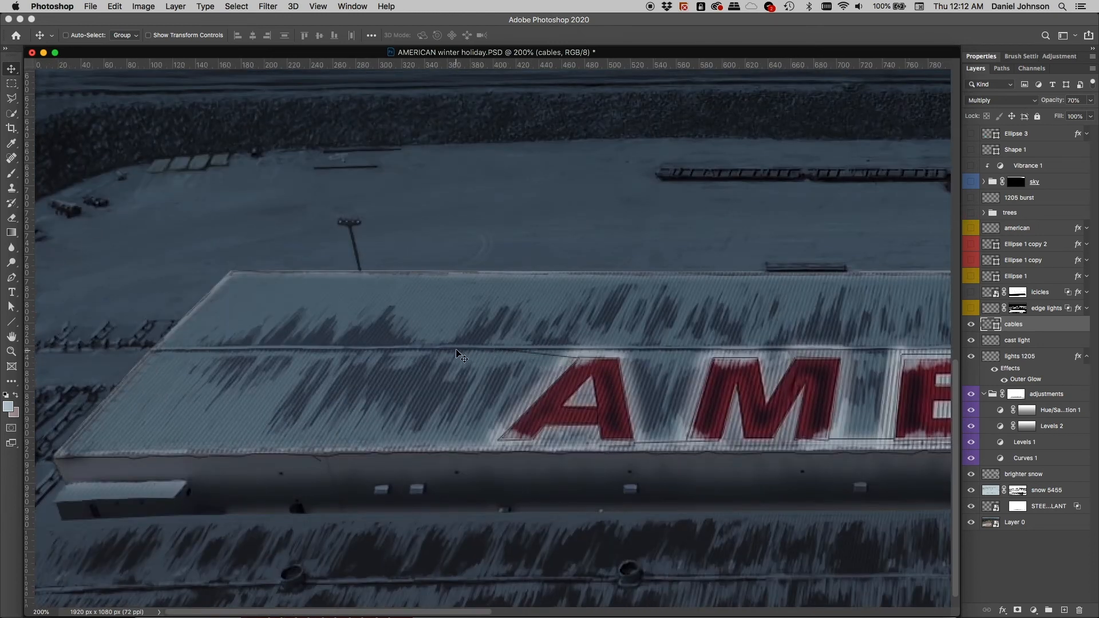
scroll(572, 424, down, 1)
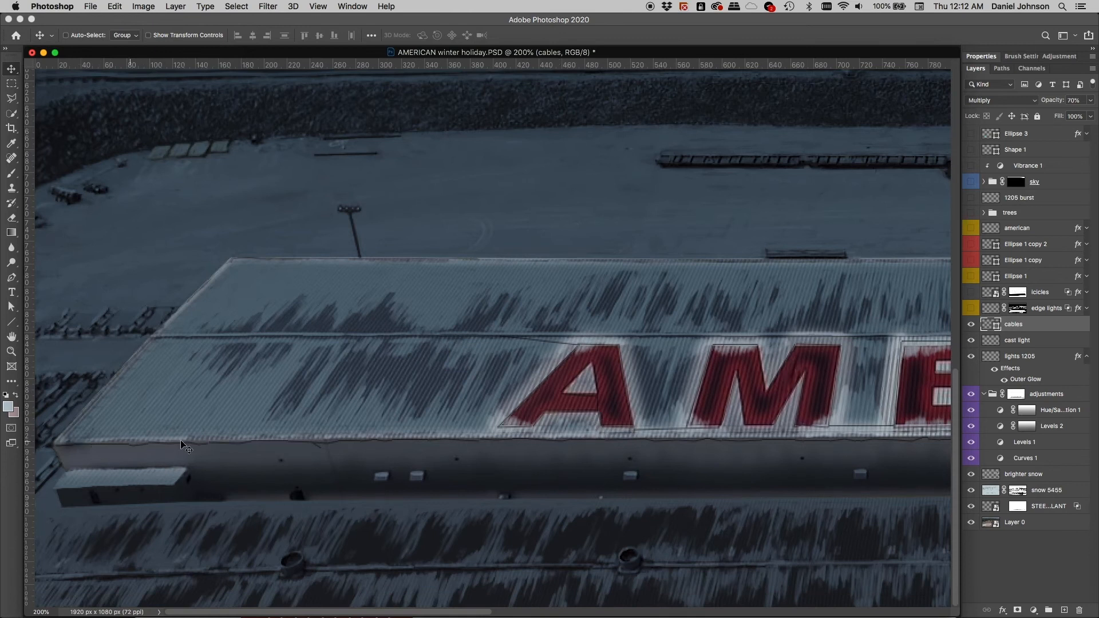
Step: Display the cables layer's vector paths with the Path Selection tool and follow them along the lettering to the North Processing end
scroll(663, 417, right, 6)
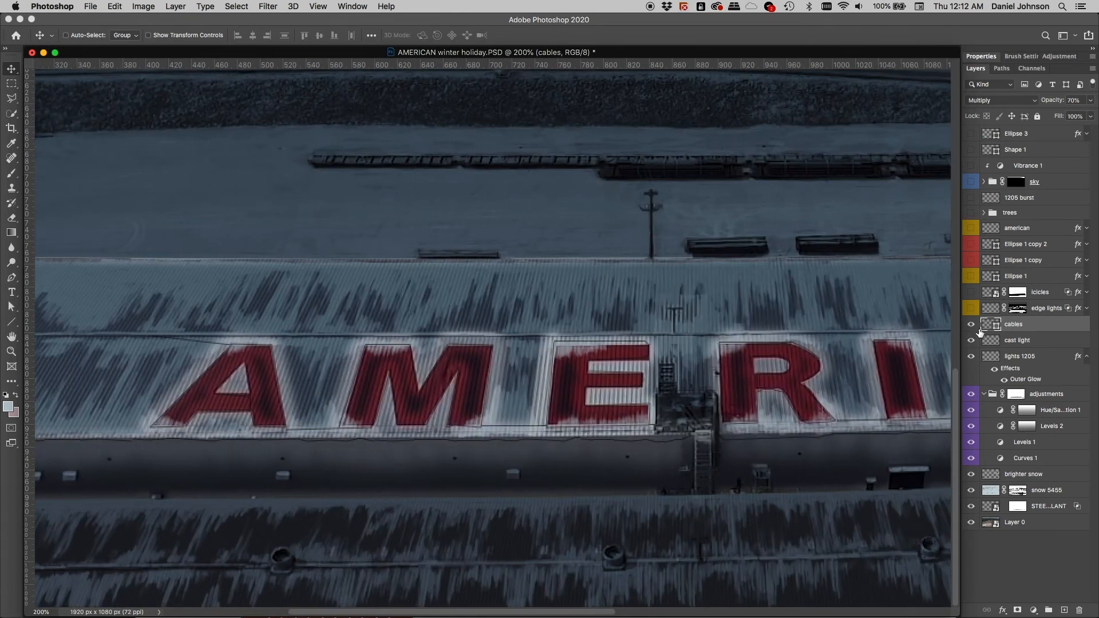
key(a)
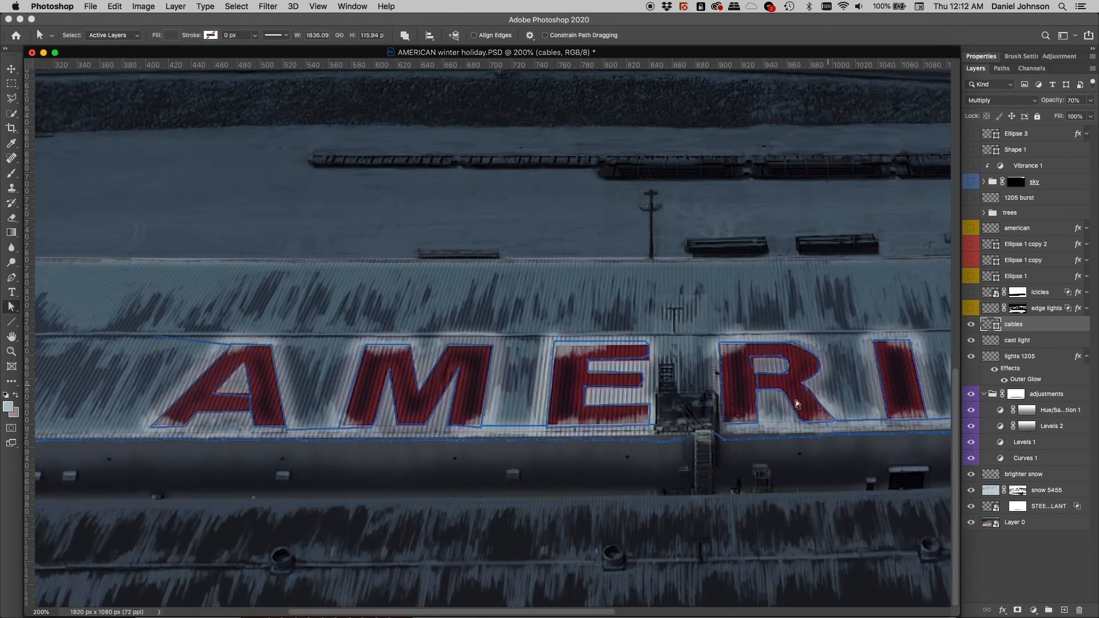
scroll(748, 442, right, 10)
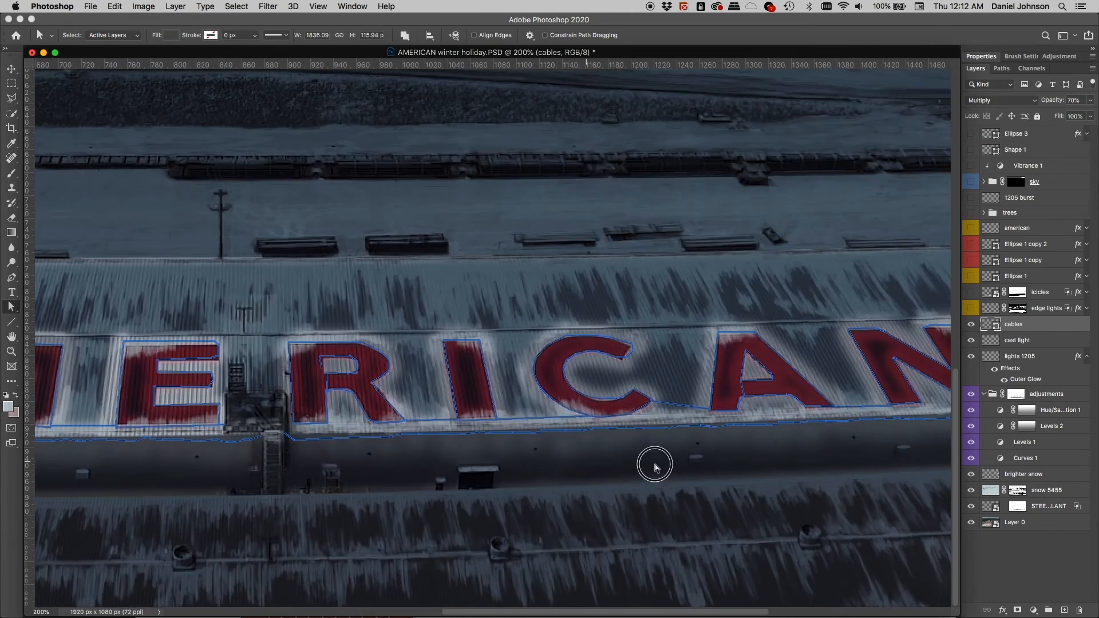
scroll(380, 461, right, 3)
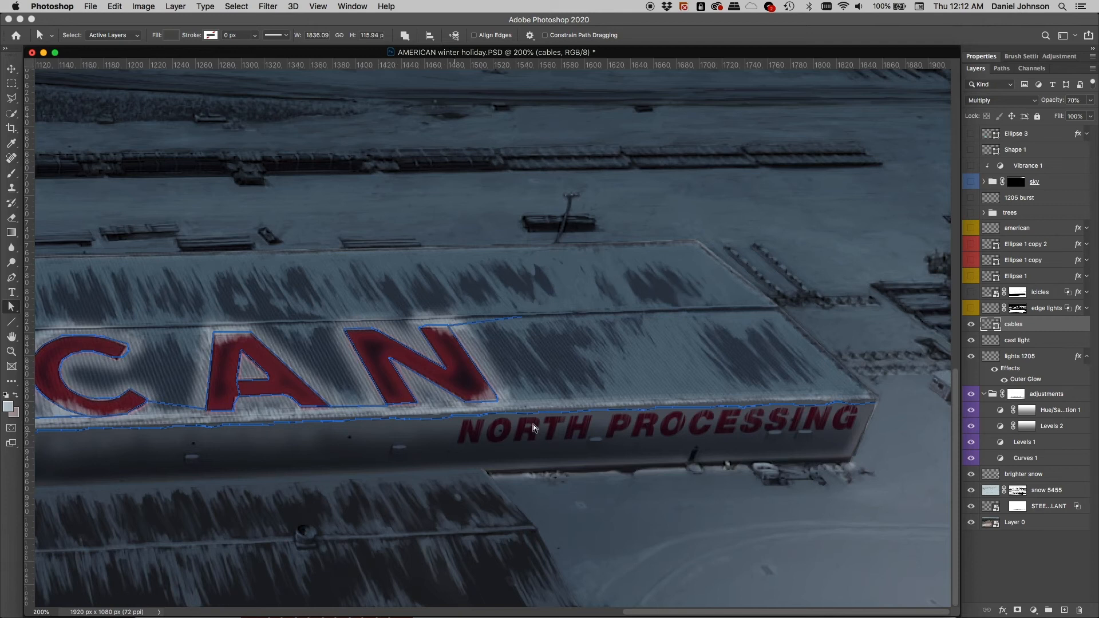
scroll(368, 405, left, 6)
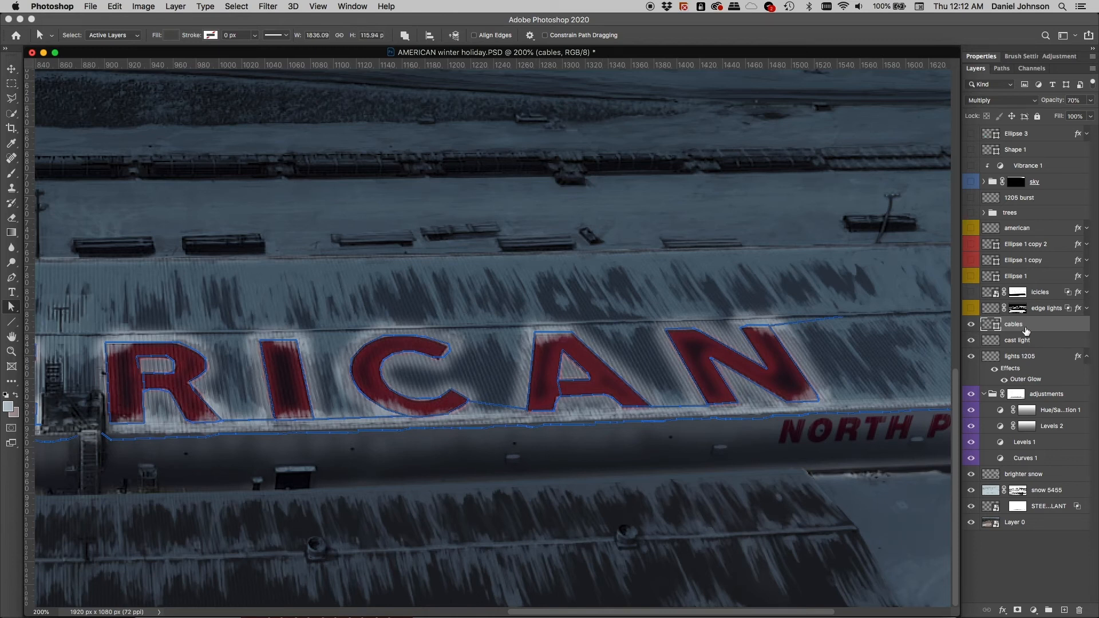
key(v)
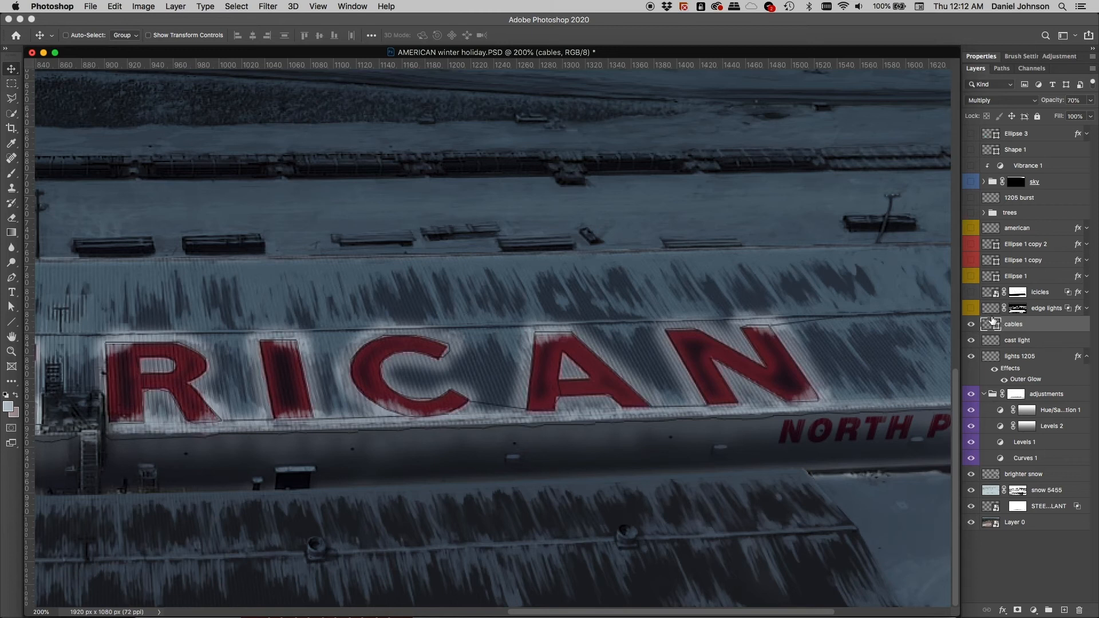
Step: Show the edge lights layer and inspect the lights along the roof outline to the end before the letter A
click(971, 311)
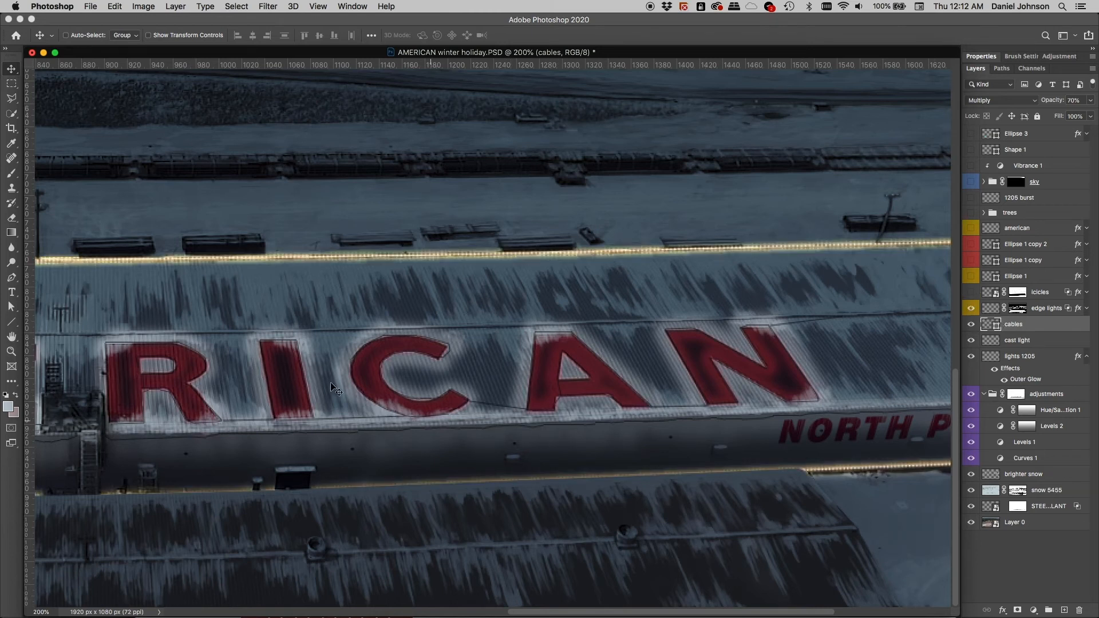
scroll(462, 364, left, 3)
scroll(462, 364, left, 15)
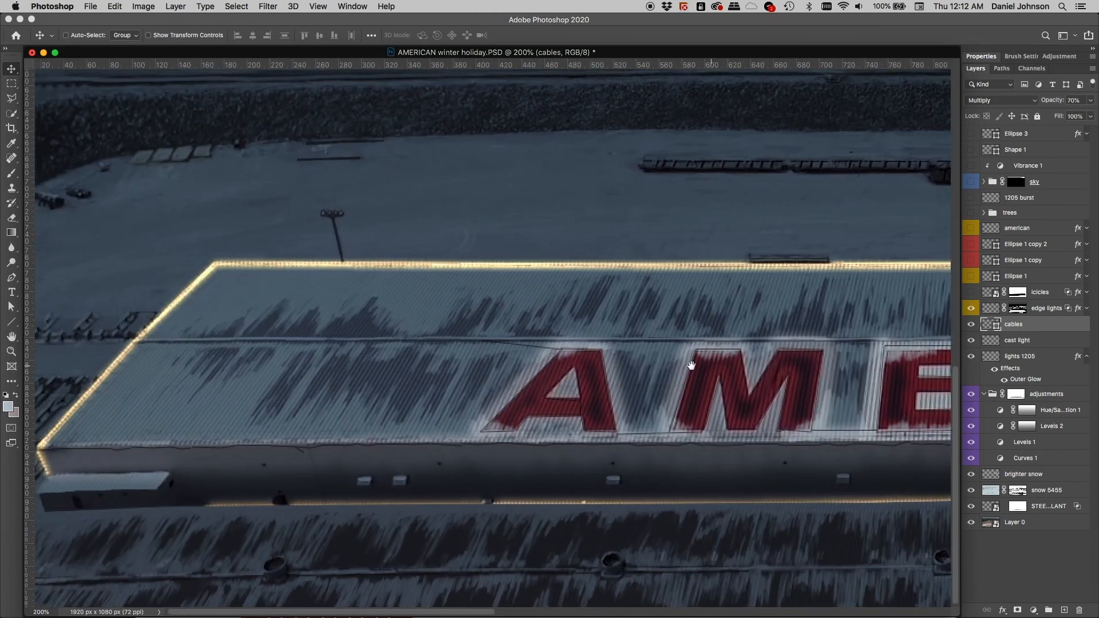
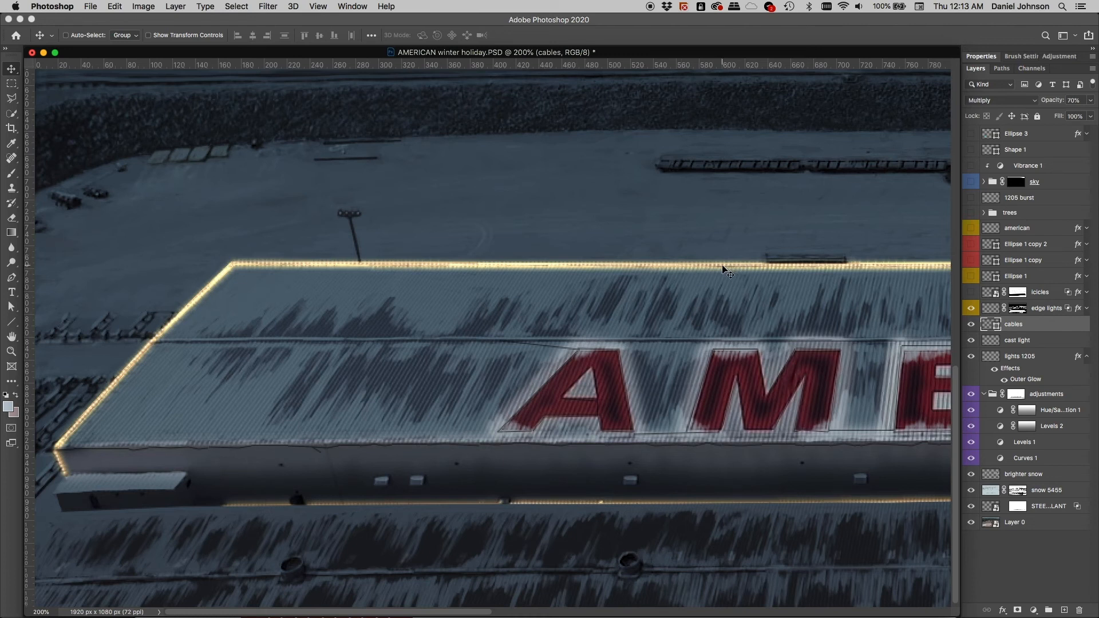
Step: Expand the edge lights layer's effects and compare the lights with the effects off and on
click(1087, 309)
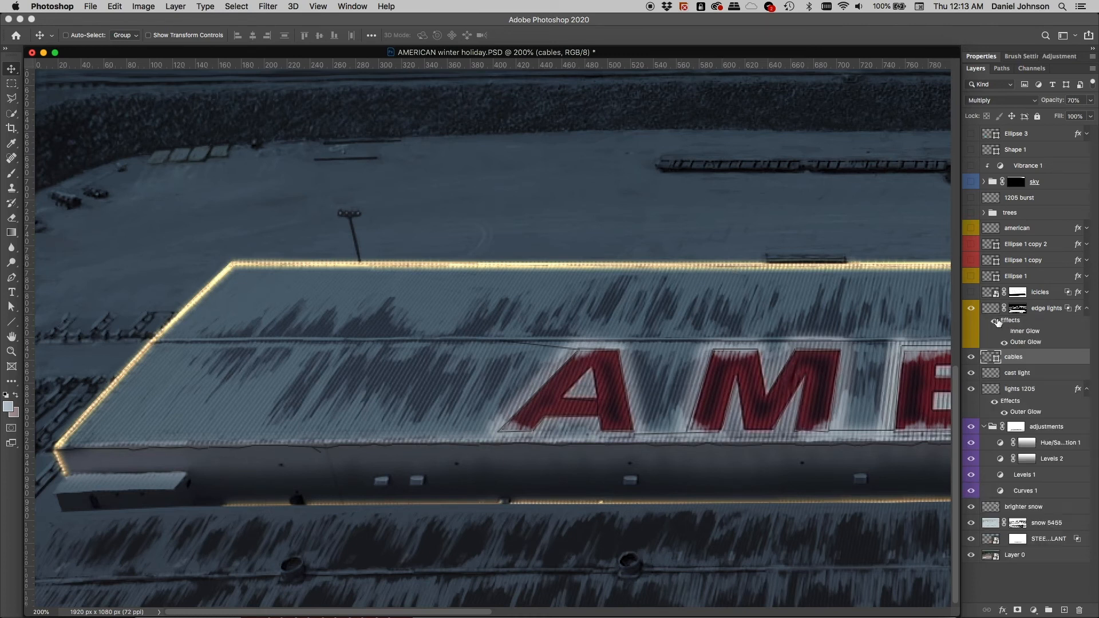
click(995, 320)
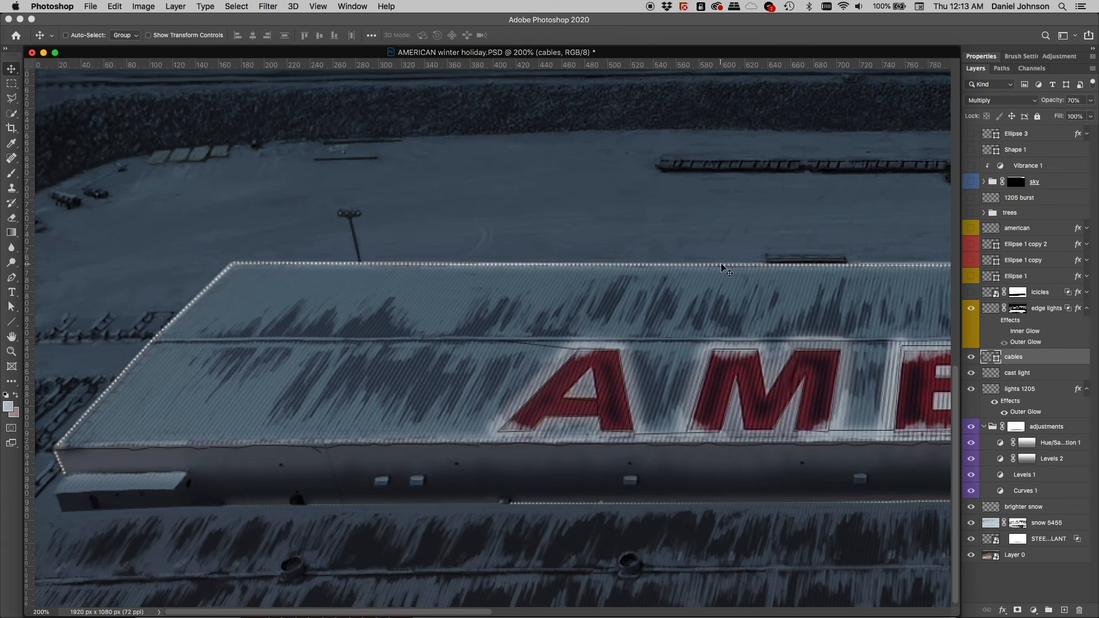
click(996, 321)
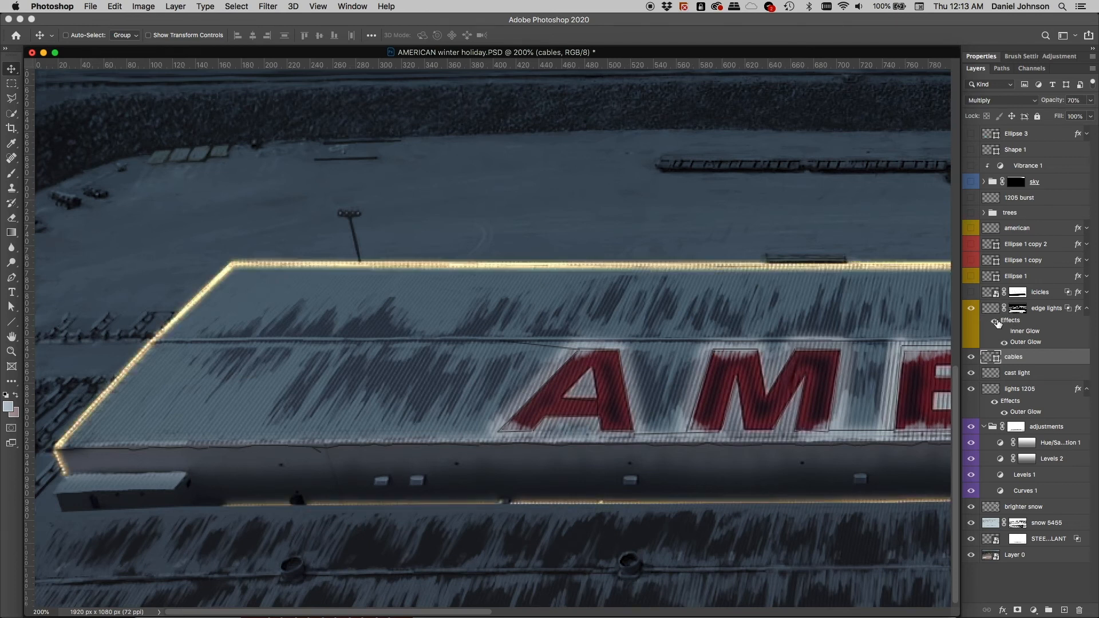
Step: Try the Screen blend mode for the edge lights' Outer Glow, return it to Color Dodge and cancel the layer style changes
double_click(1020, 344)
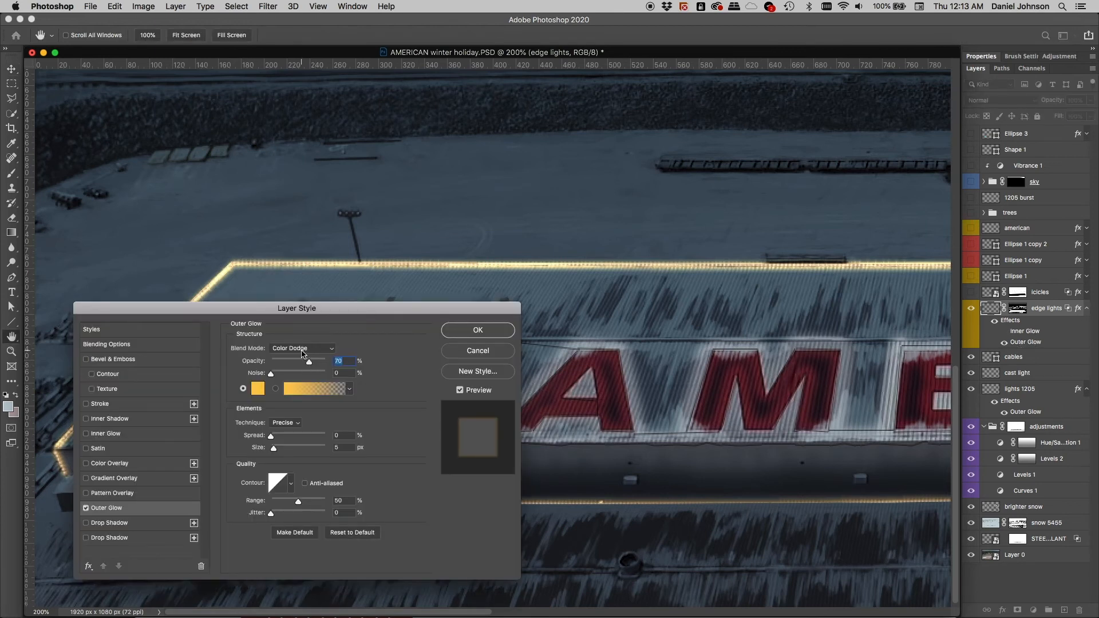
click(335, 351)
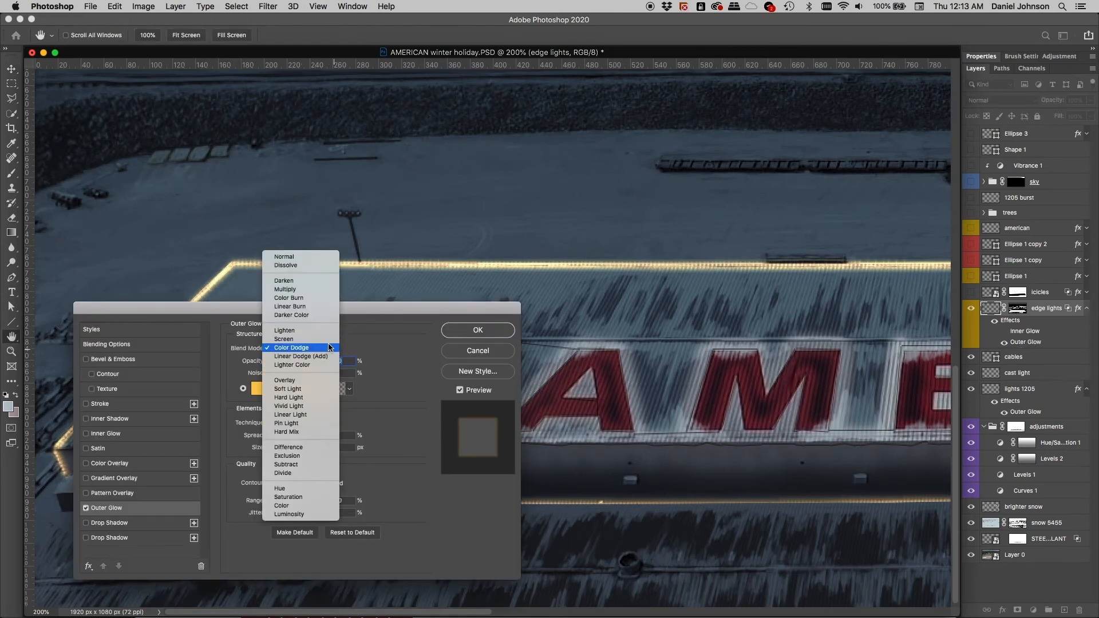
click(331, 346)
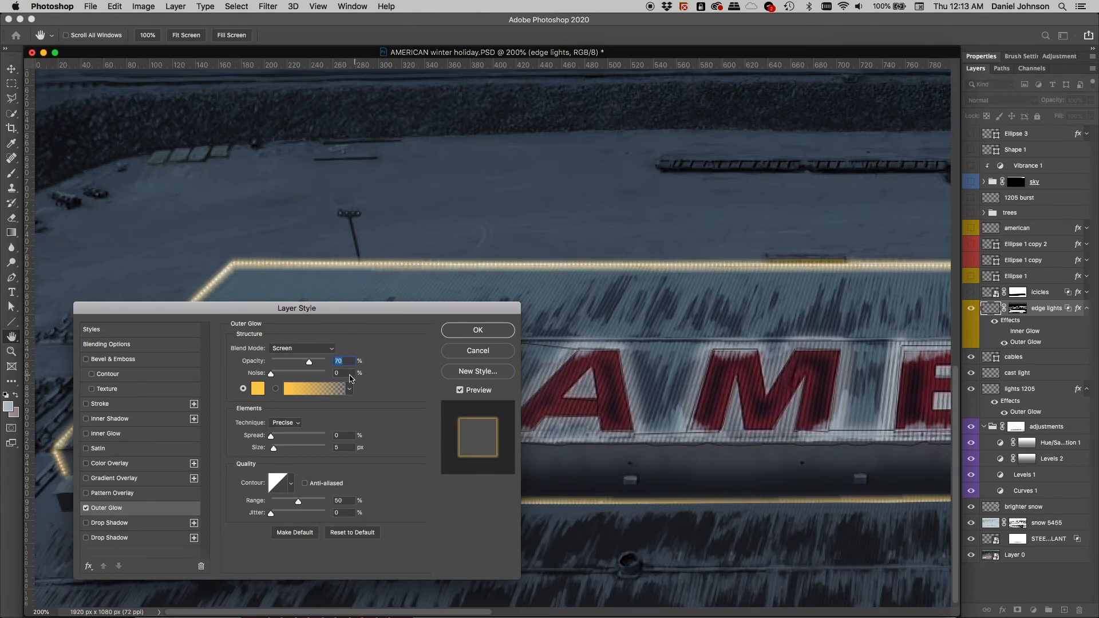
click(317, 349)
click(318, 359)
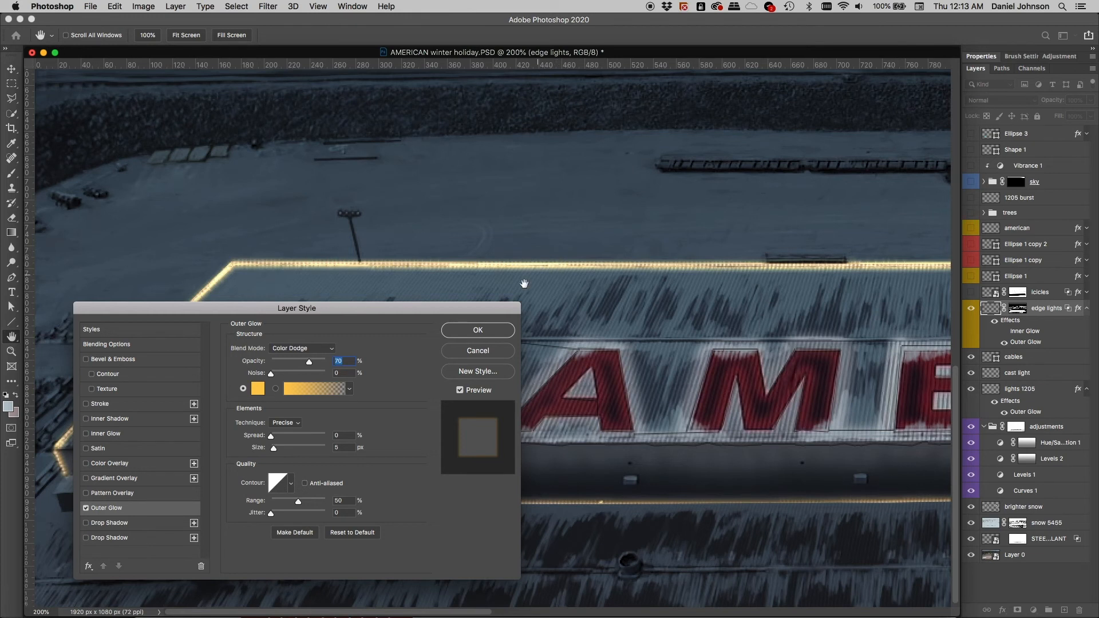
click(480, 352)
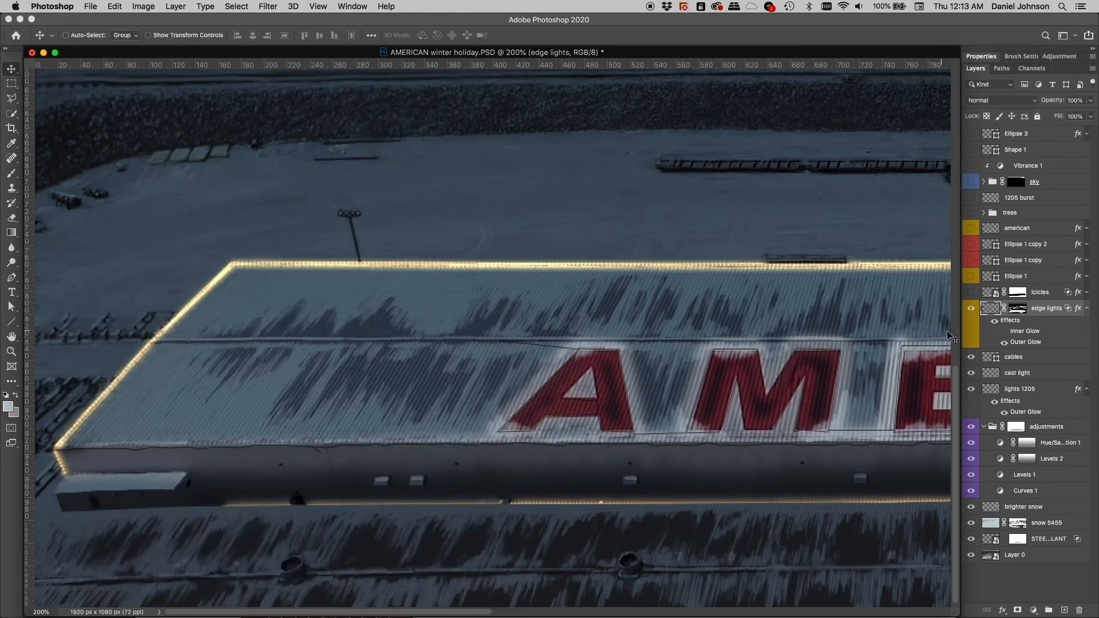
Step: Compare the edge lights with their layer mask disabled and enabled, and inspect the masked lights along the building to its North Processing end
click(1019, 310)
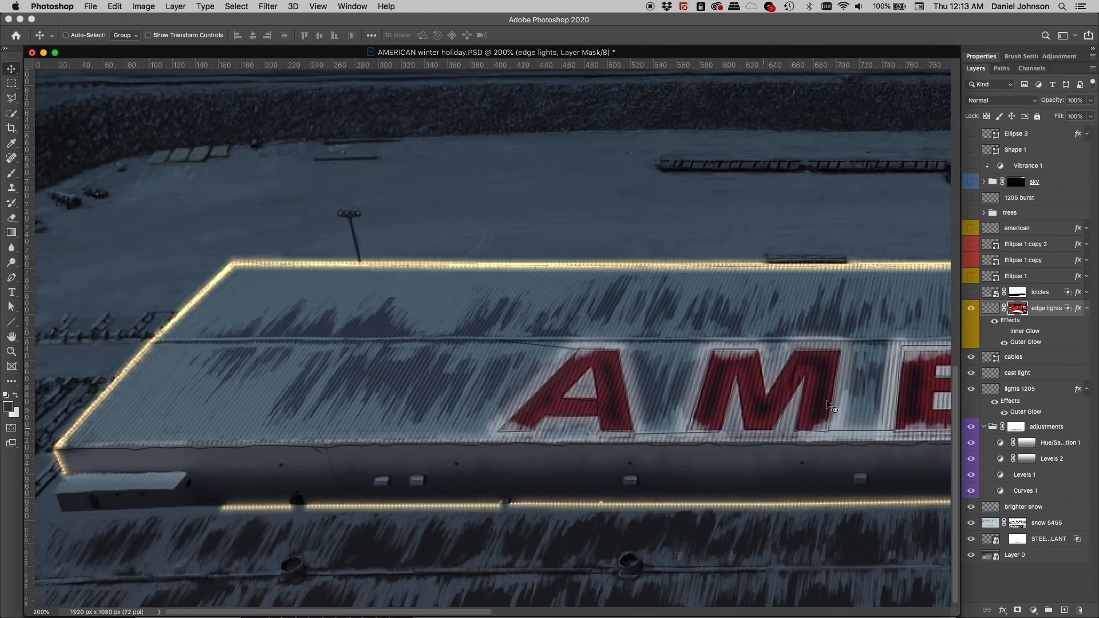
shift+click(1017, 310)
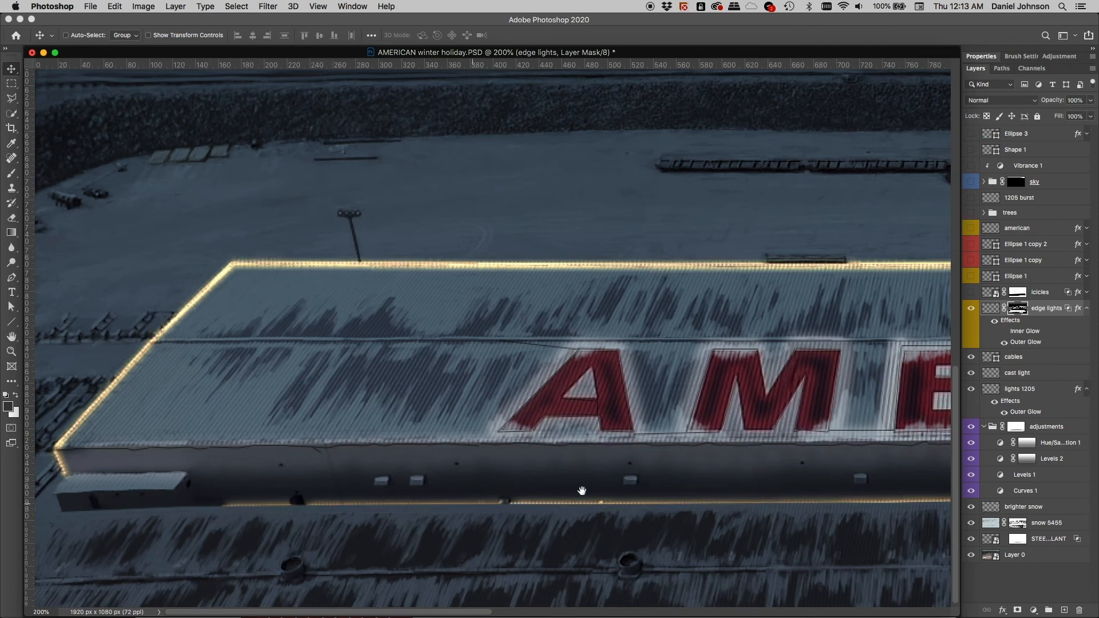
drag(582, 490, 458, 492)
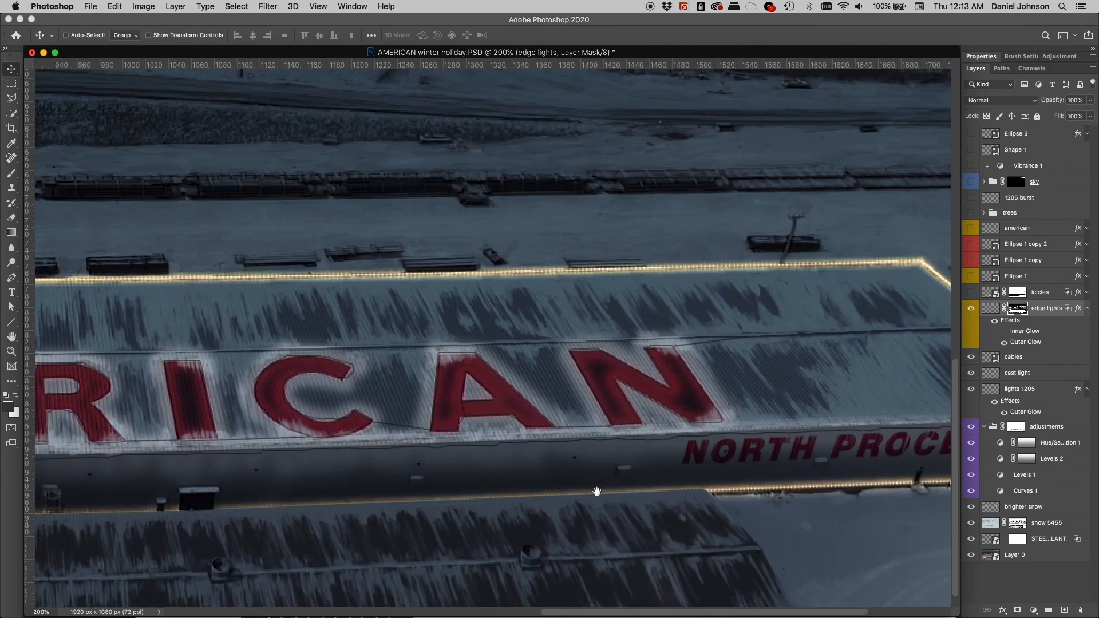
drag(584, 495, 493, 492)
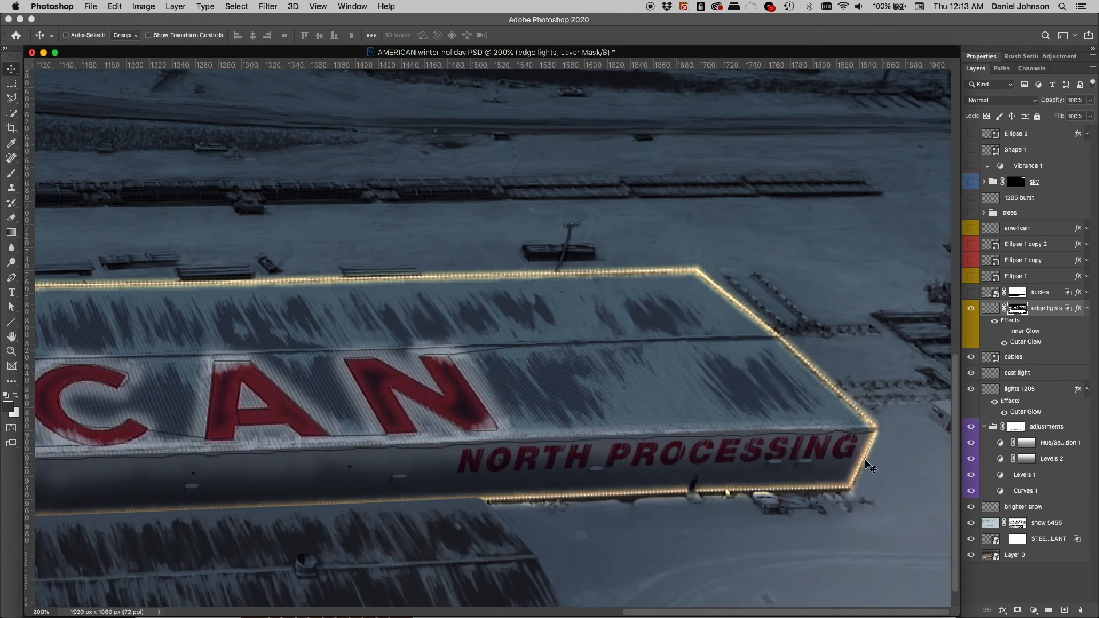
scroll(587, 492, left, 10)
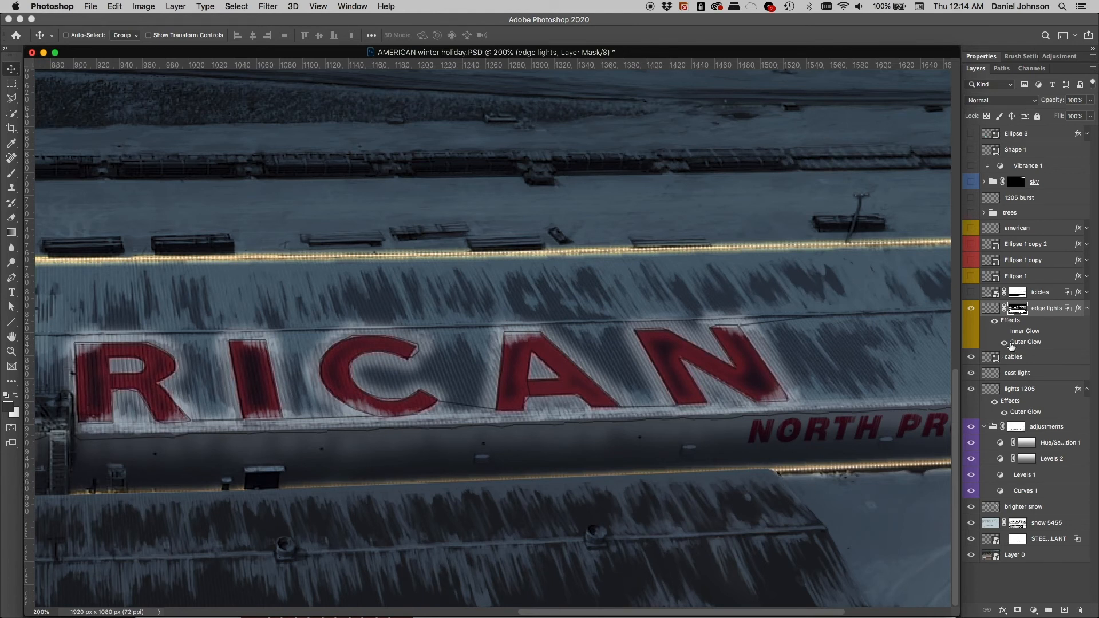
Step: Show the Icicles layer and inspect the icicles along the whole front wall from North Processing to the opposite end
click(971, 293)
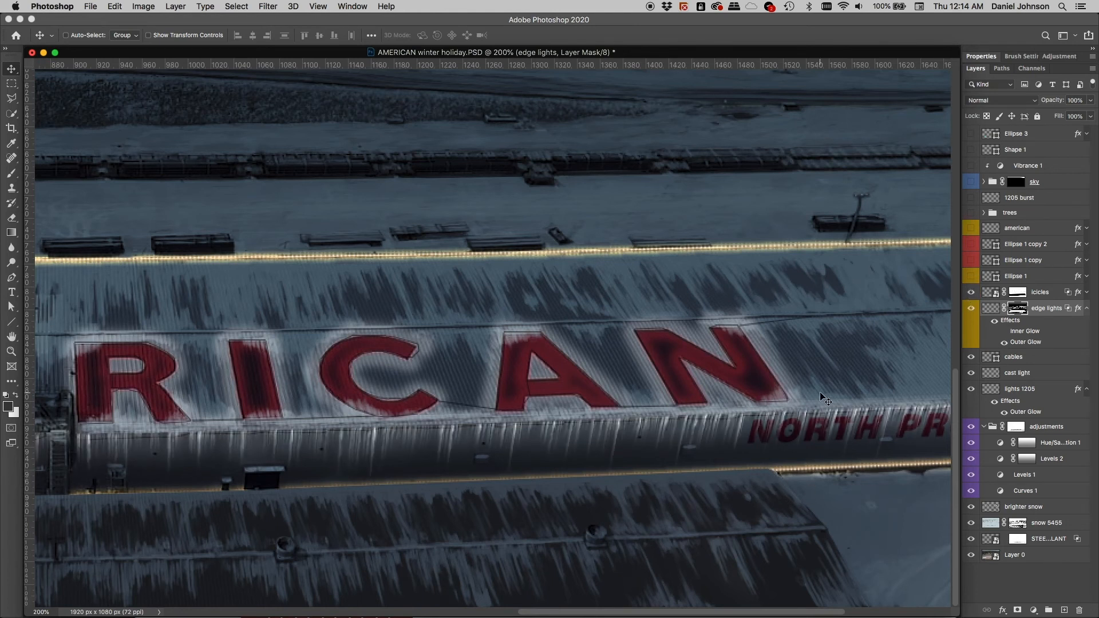
scroll(577, 376, right, 10)
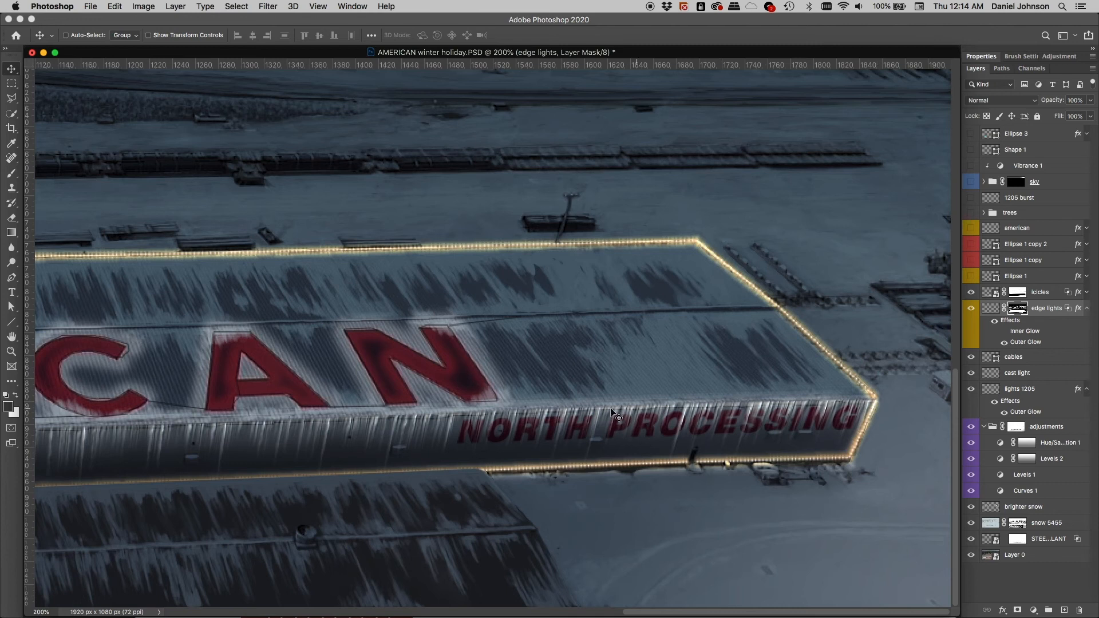
scroll(336, 401, left, 5)
scroll(336, 400, left, 20)
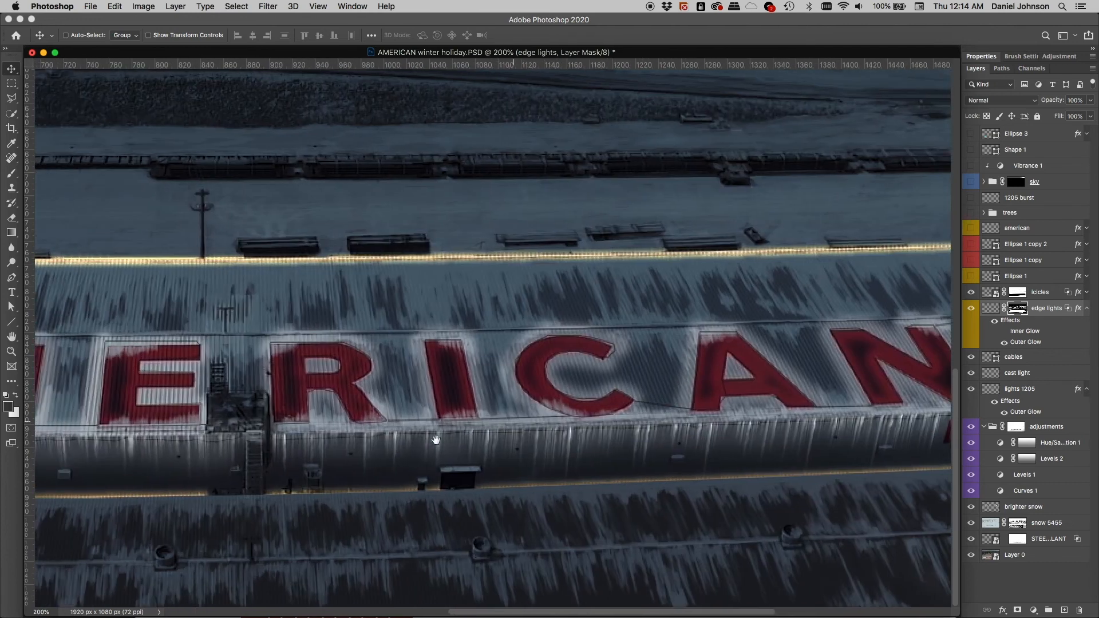
scroll(643, 394, left, 5)
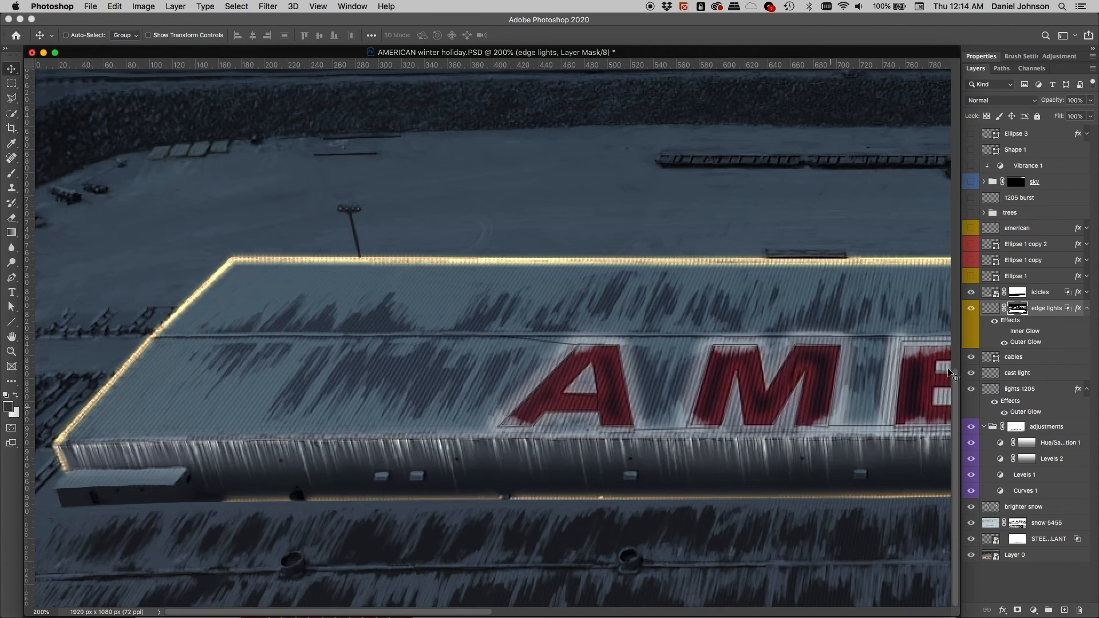
Step: Compare the icicles with their Bevel & Emboss and Drop Shadow effects off and on, and inspect them along the entire front wall
click(1087, 293)
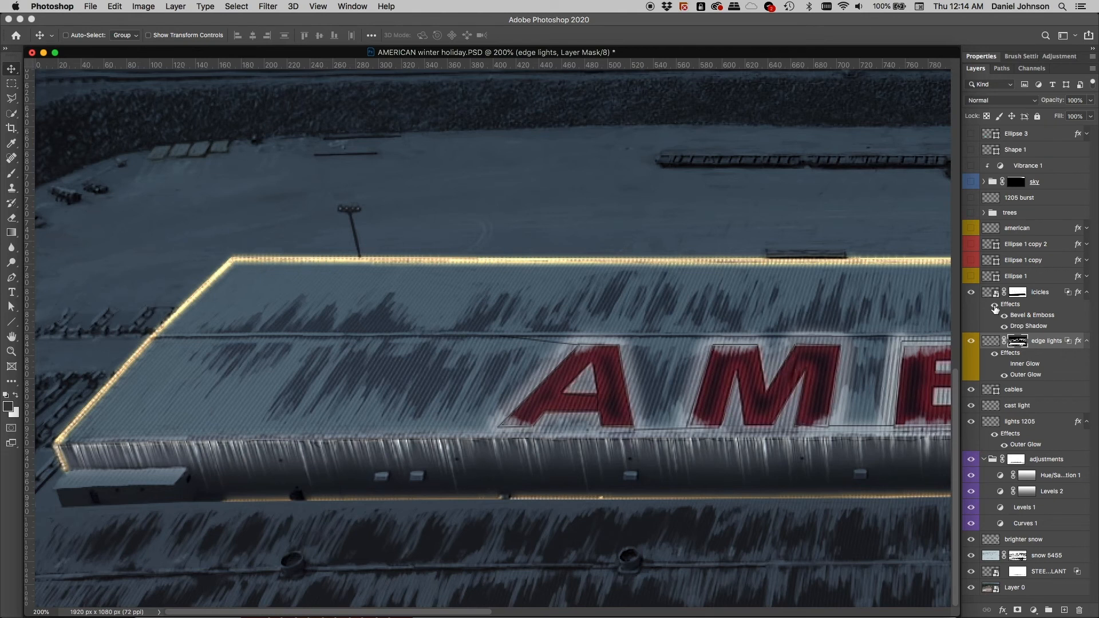
click(995, 306)
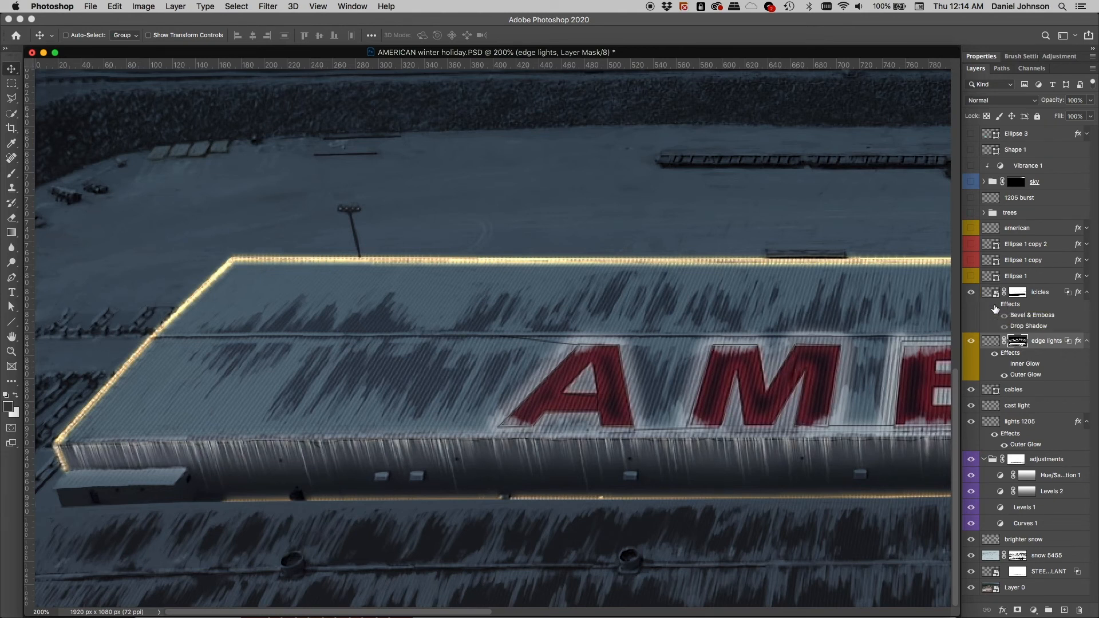
click(995, 306)
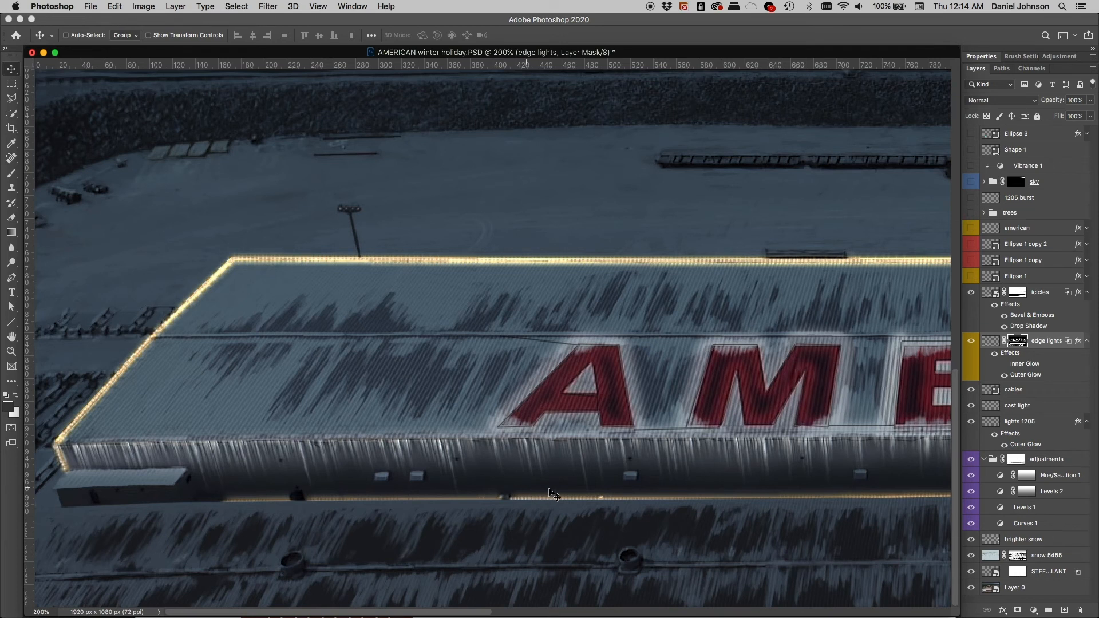
drag(769, 450, 380, 452)
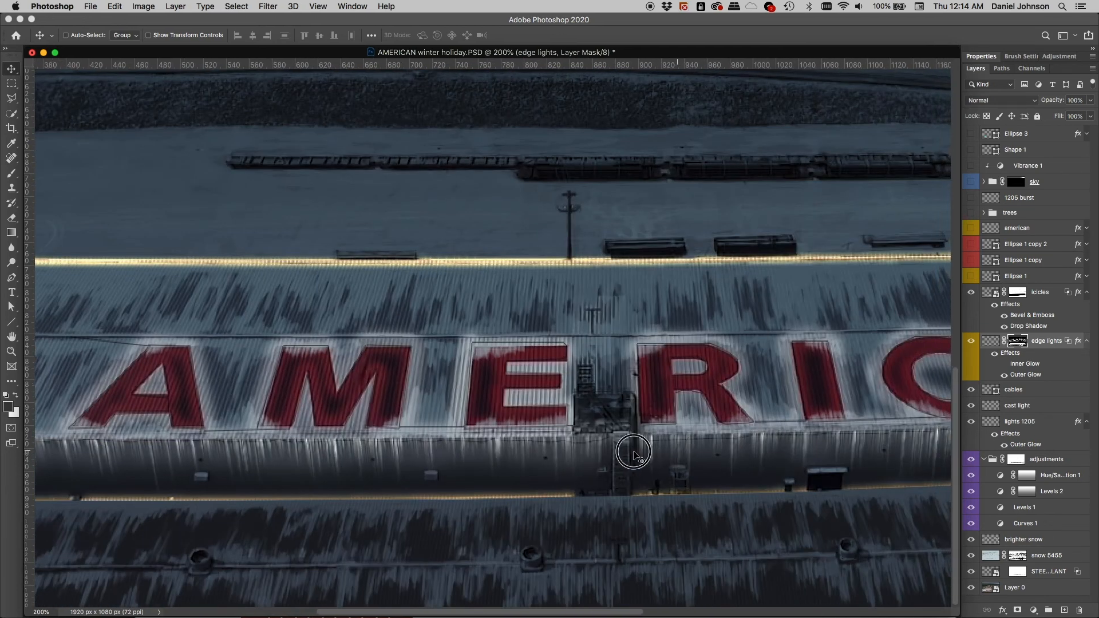
drag(911, 452, 583, 454)
drag(744, 458, 417, 481)
drag(682, 488, 444, 444)
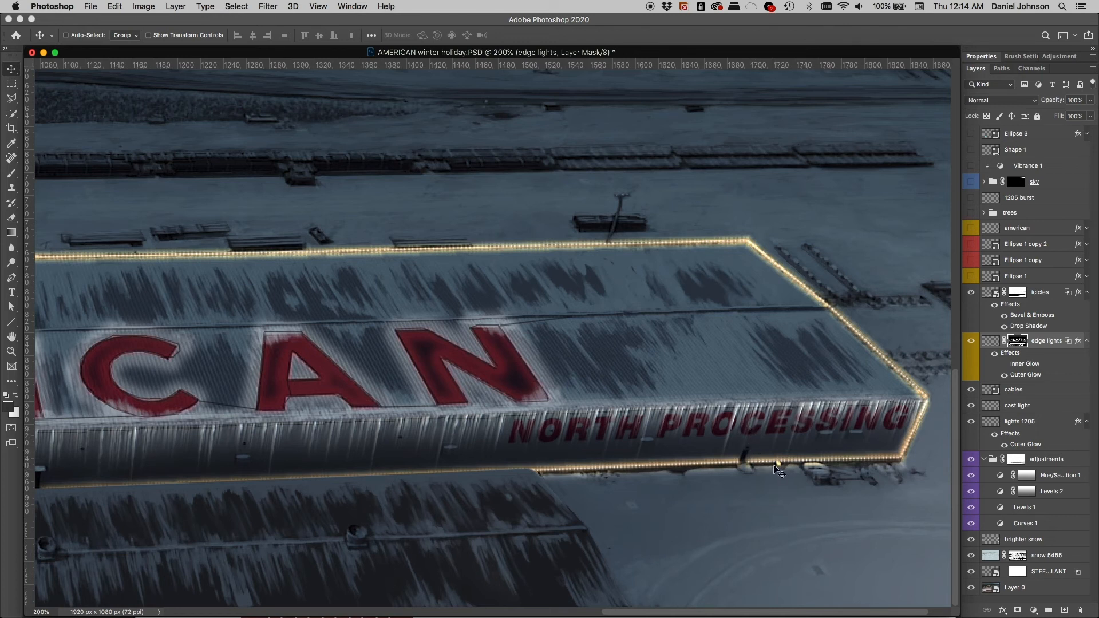
click(1087, 293)
click(1088, 310)
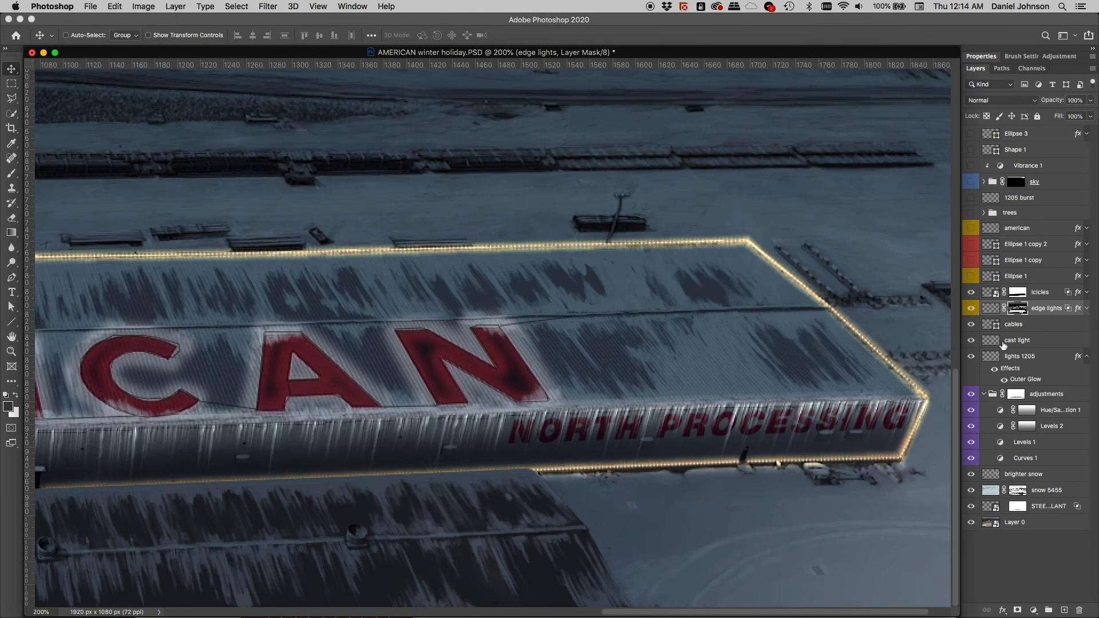
Step: Show and select the Ellipse 1 layer, and display the paths of its light shapes along the roof edge with the Path Selection tool
click(971, 275)
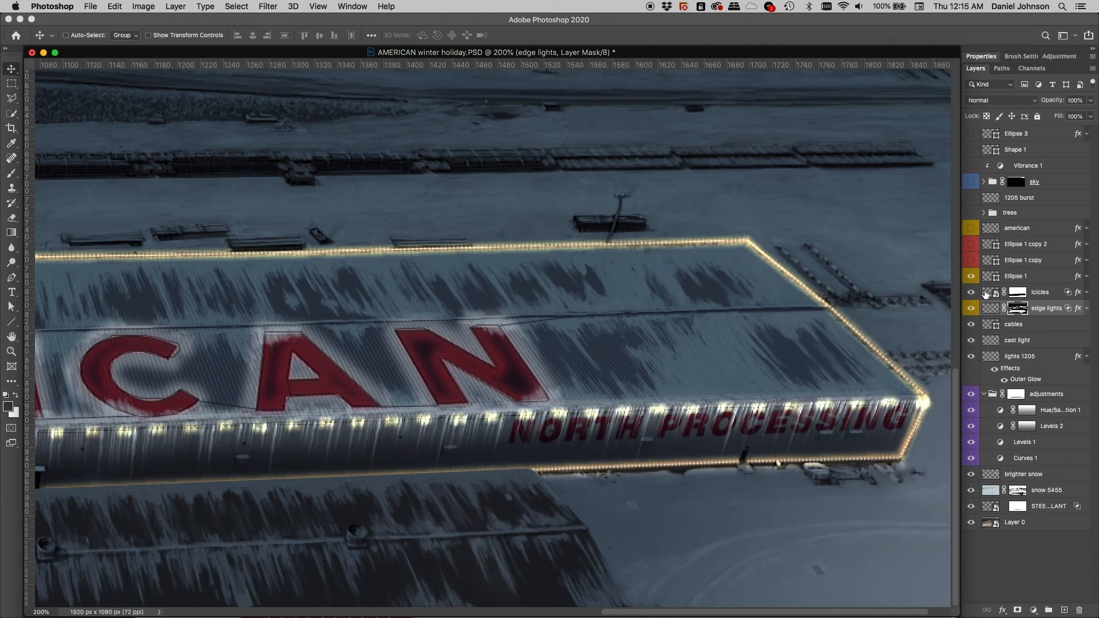
click(990, 277)
drag(699, 399, 766, 389)
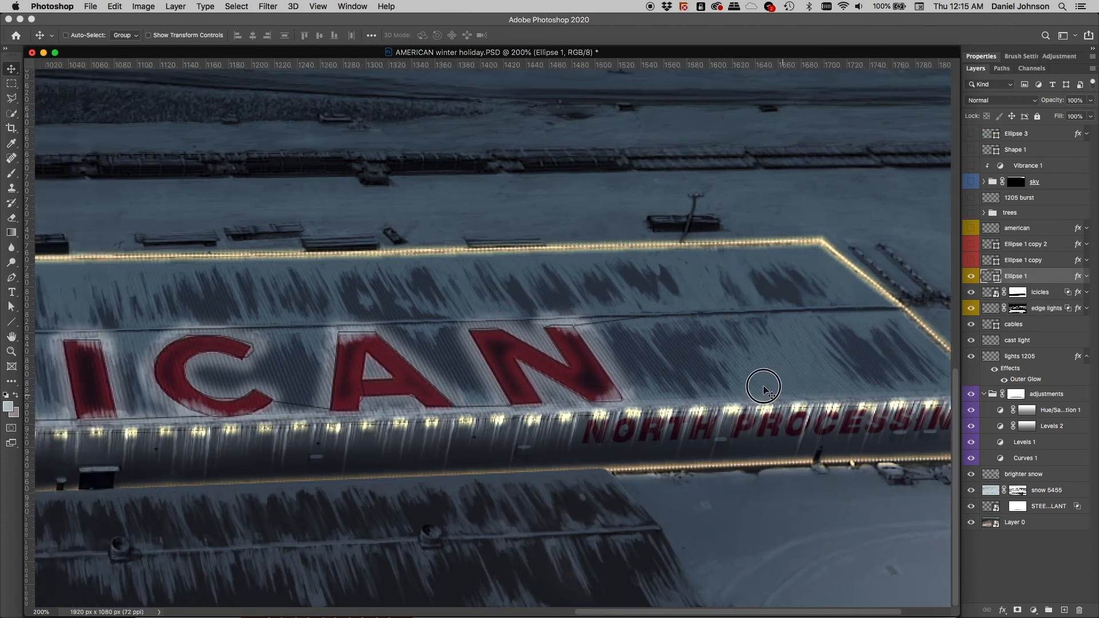
key(a)
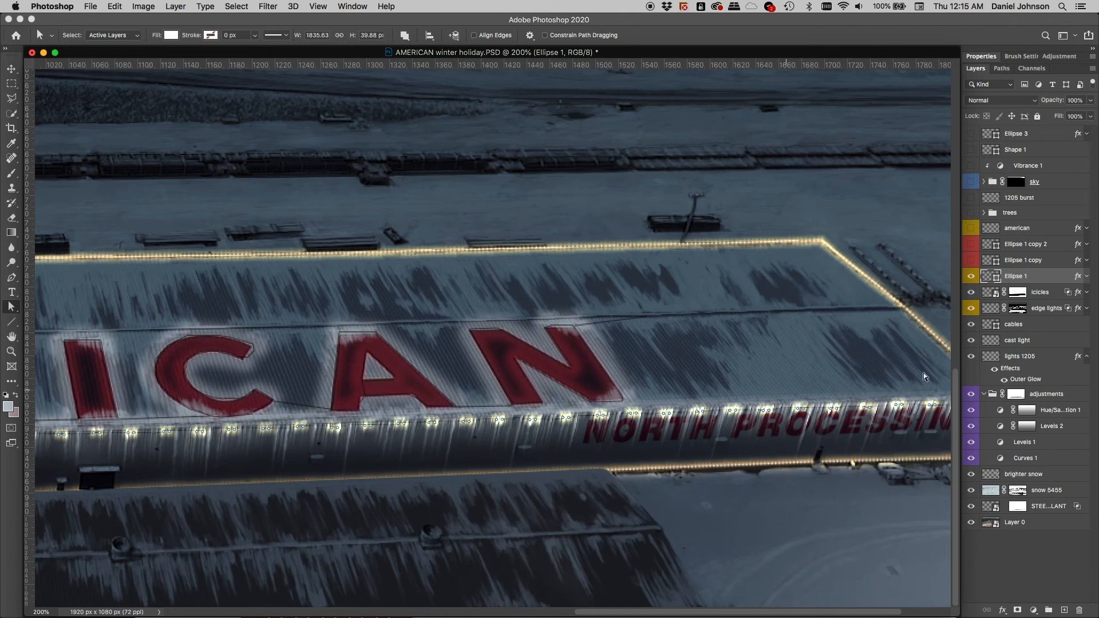
Step: Check which effects Ellipse 1 uses, and show and select Ellipse 1 copy to view its red lights along the roof edge
click(1087, 277)
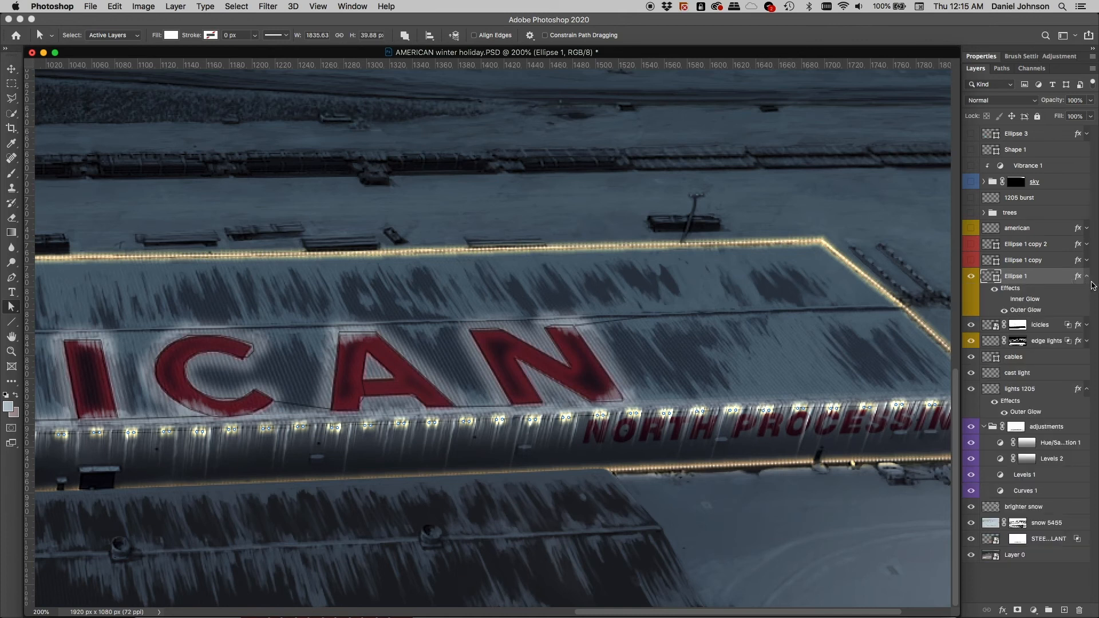
click(1087, 277)
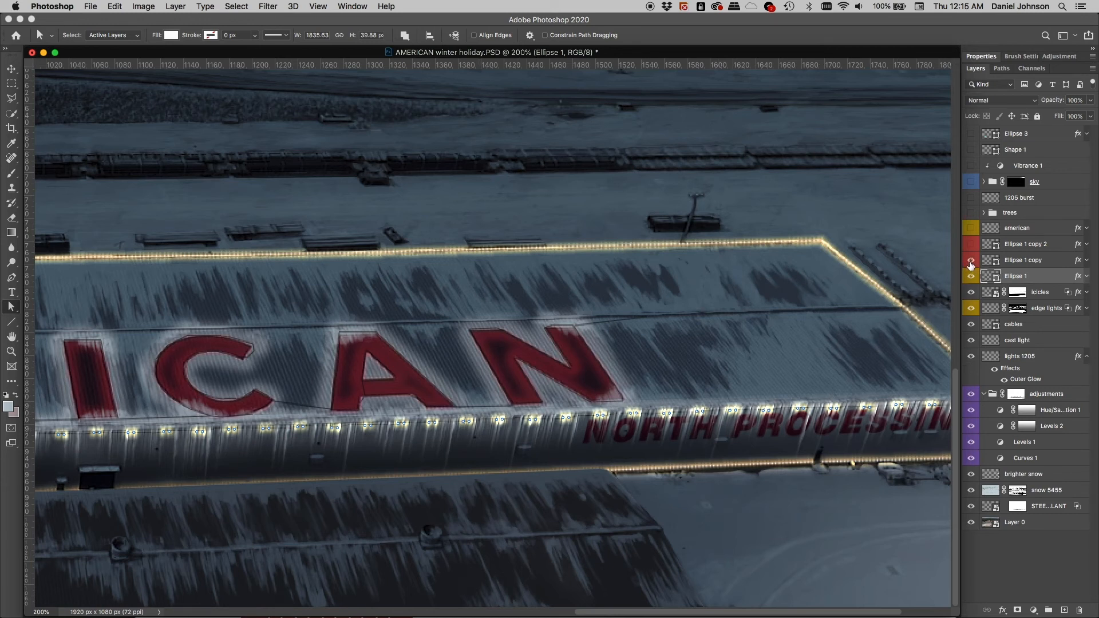
click(1021, 262)
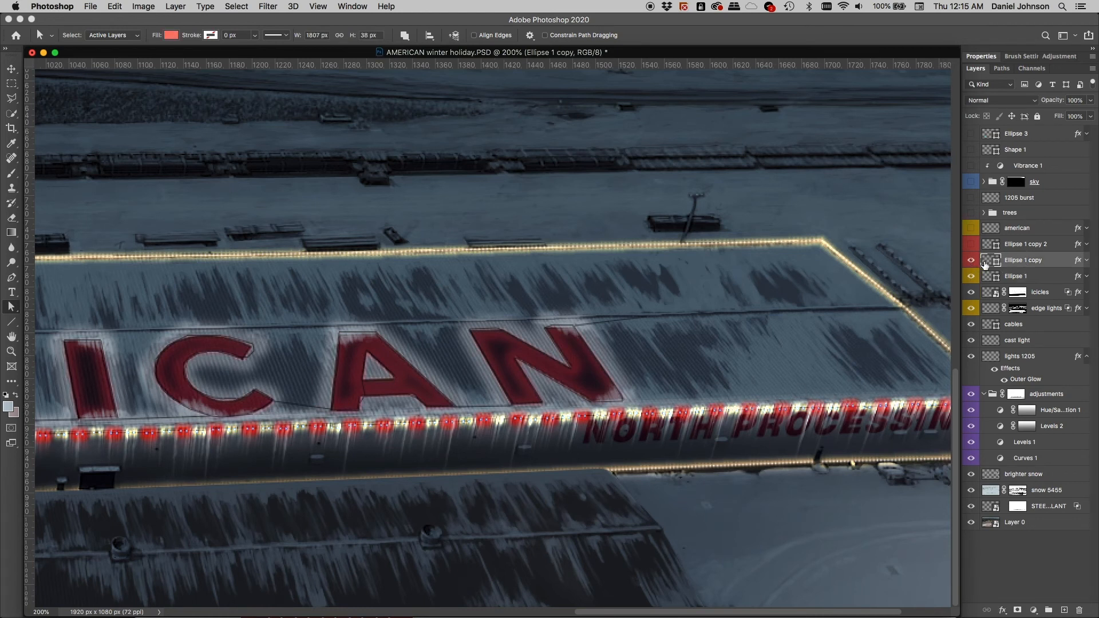
scroll(572, 423, left, 15)
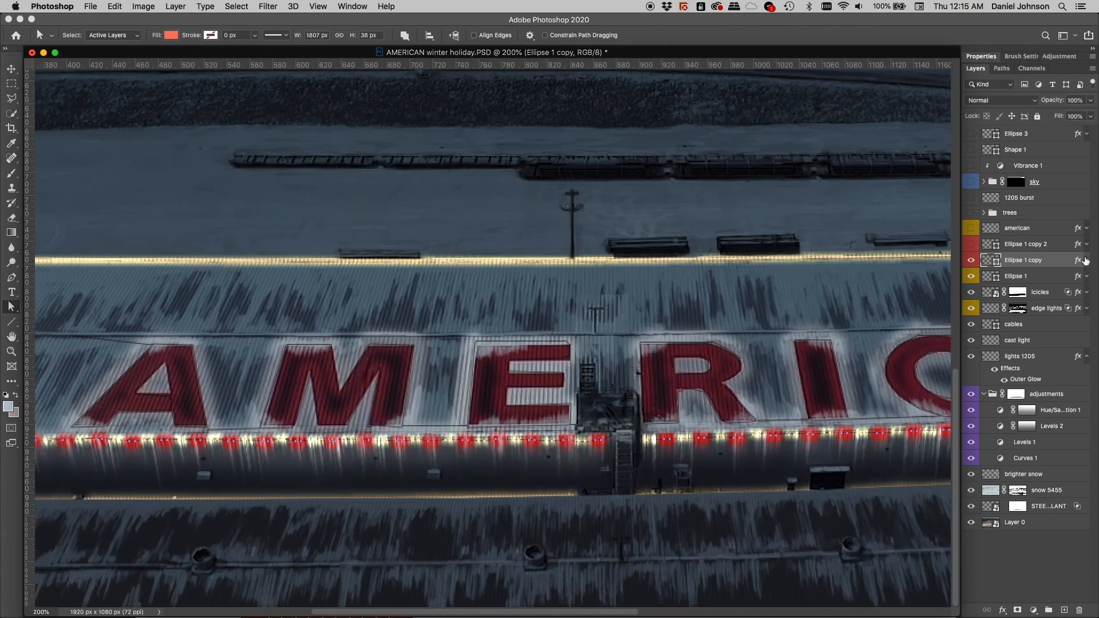
Step: Review the Inner Glow, Outer Glow and Drop Shadow settings of Ellipse 1 copy, including the shadow's blend mode options
click(1086, 260)
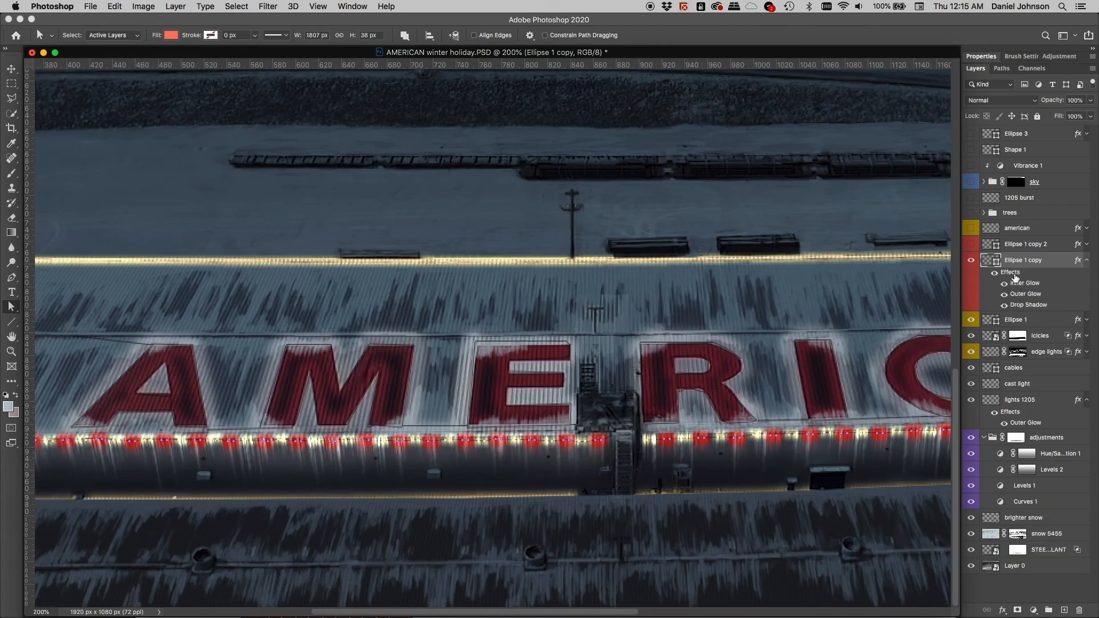
double_click(1012, 273)
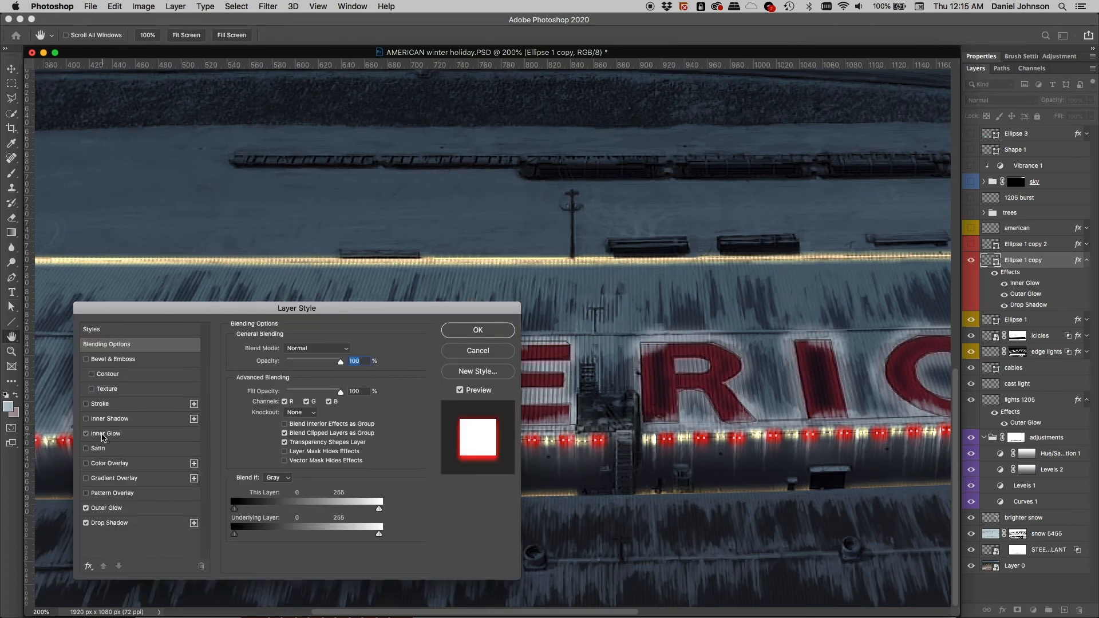
click(104, 435)
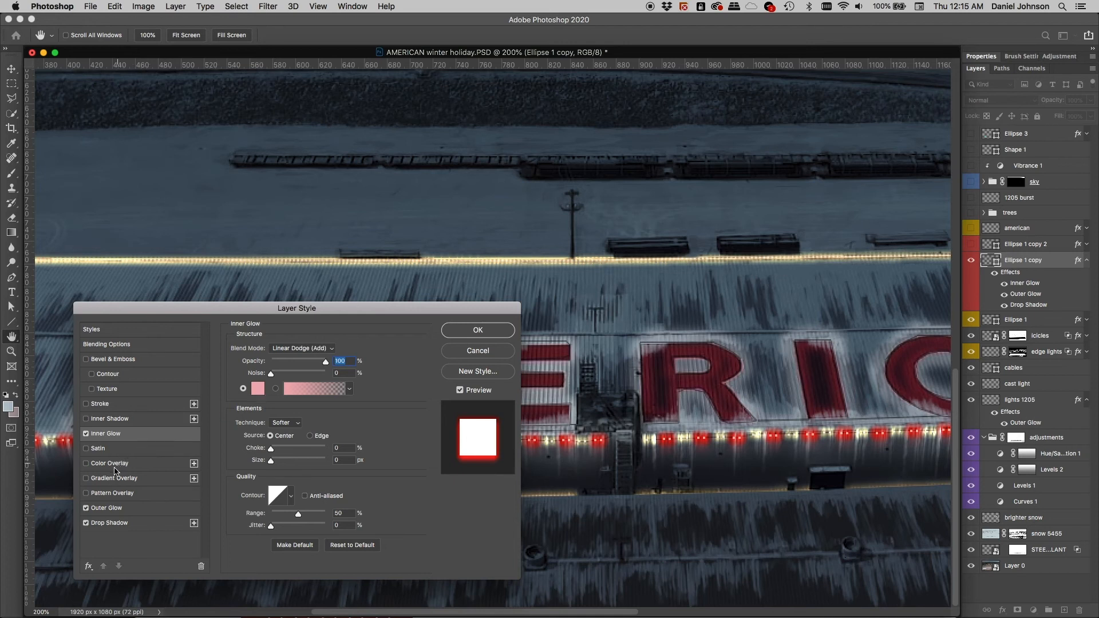
click(111, 509)
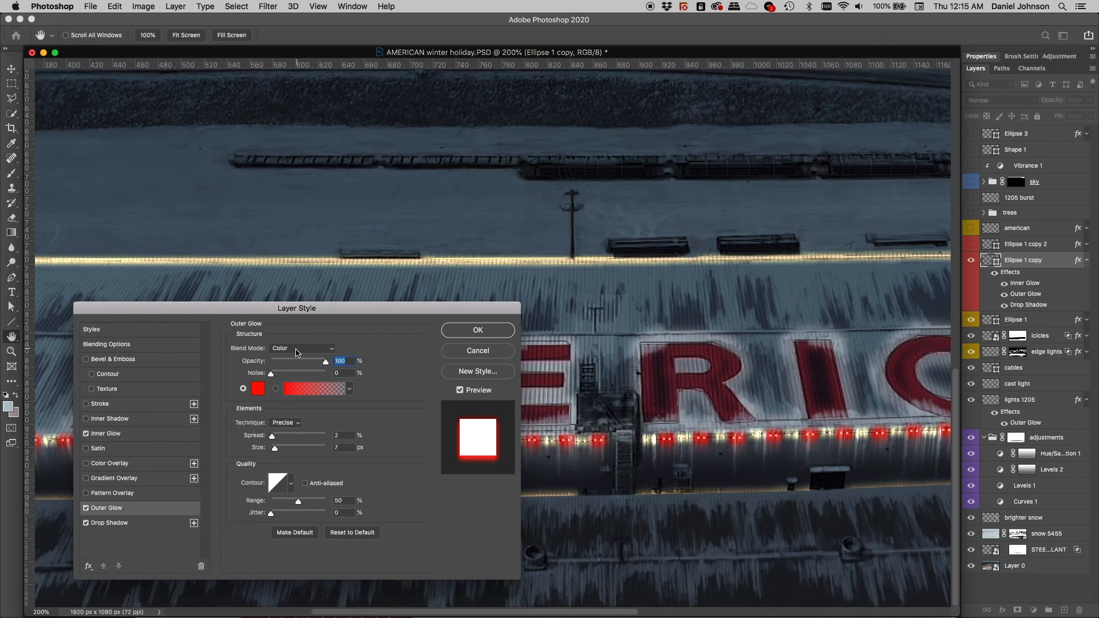
click(114, 525)
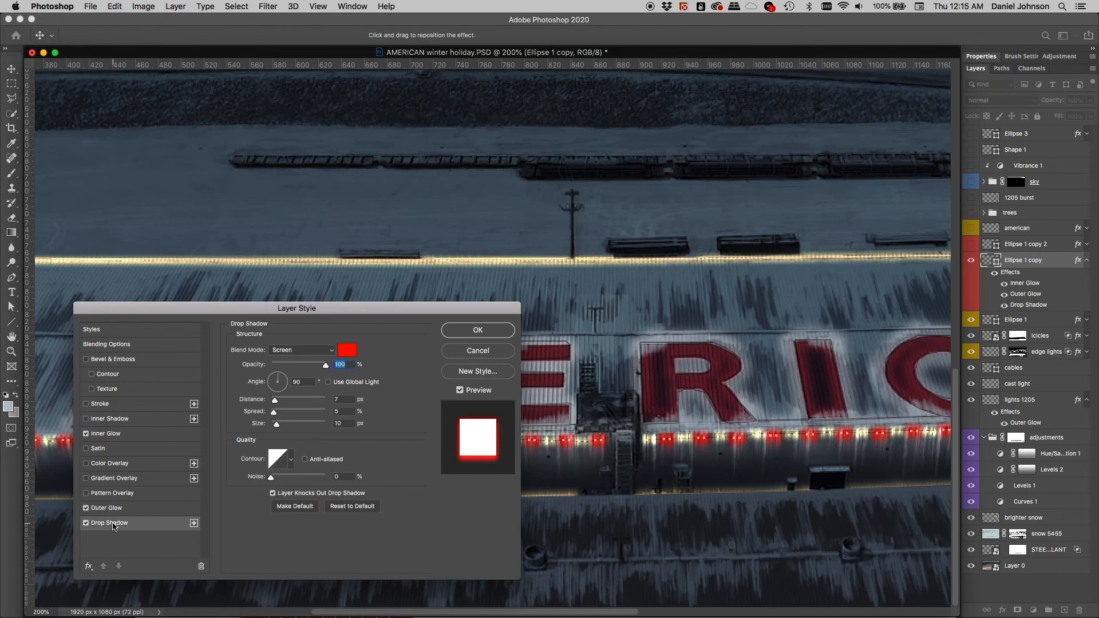
click(290, 351)
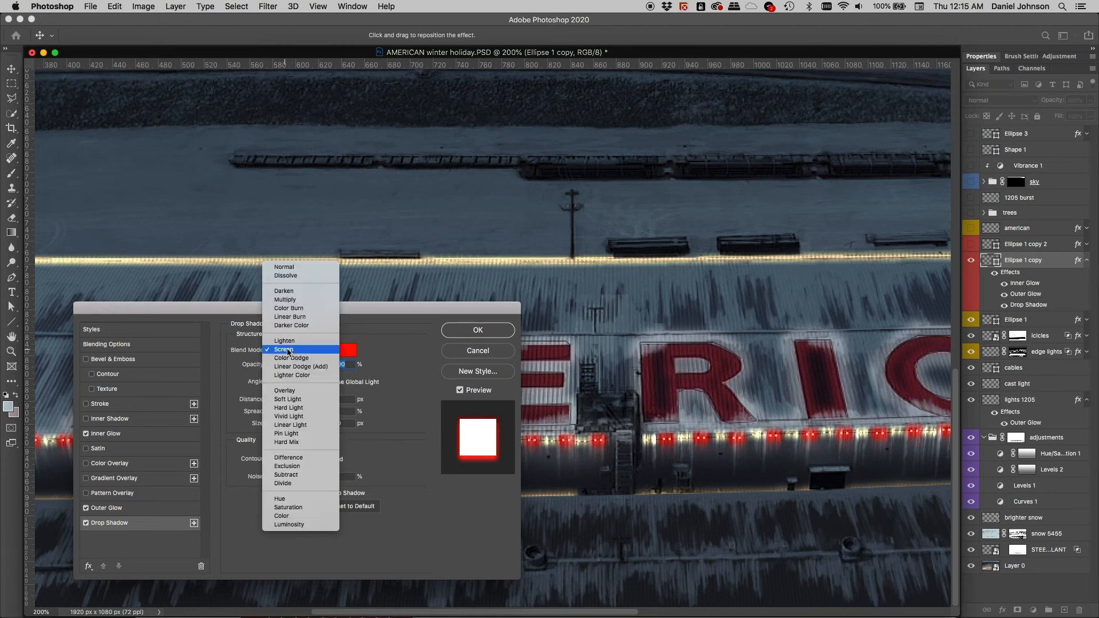
click(394, 342)
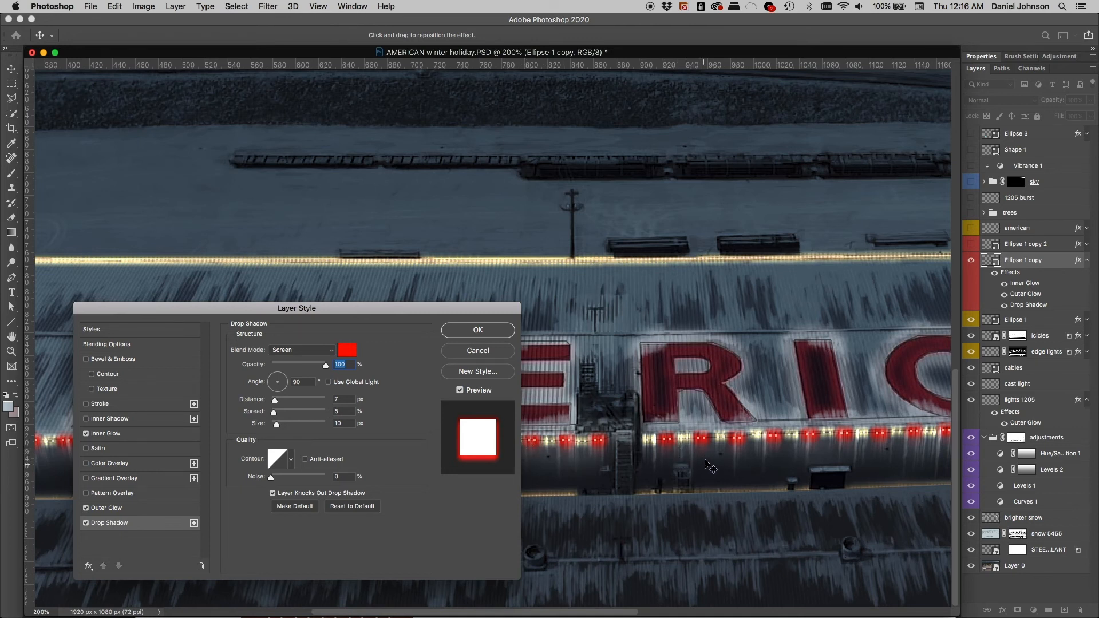
Step: Compare the red lights with their Drop Shadow off and on, and leave the layer style without changes
click(85, 523)
click(86, 523)
click(86, 523)
click(86, 523)
click(479, 356)
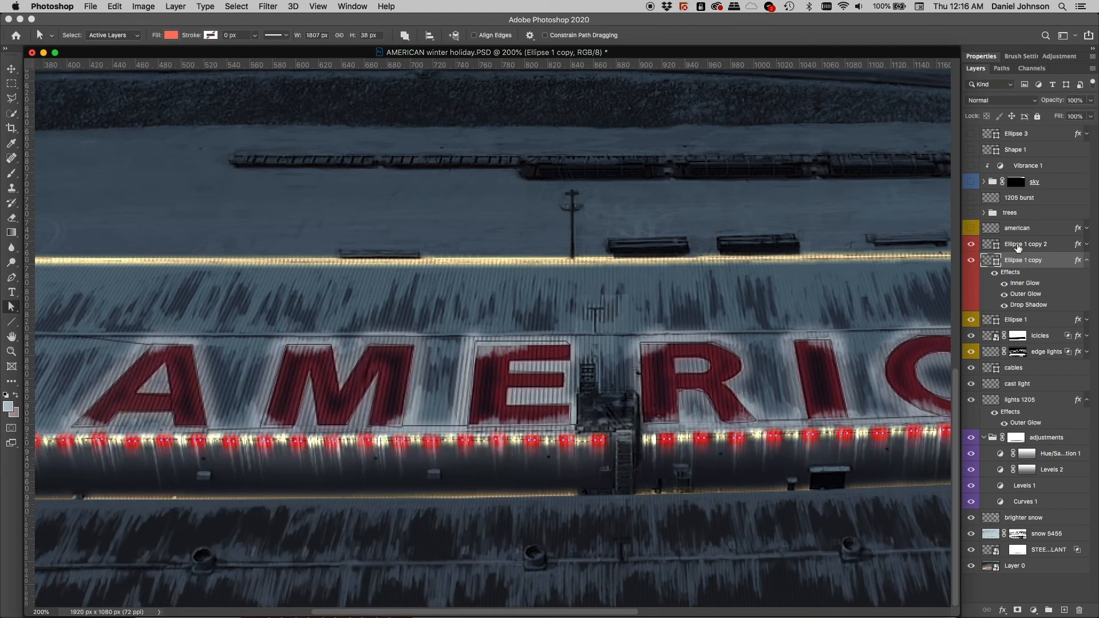
Step: Show the Ellipse 1 copy 2 and american layers, inspect the lights around the letters, and list the american layer's effects
click(1012, 248)
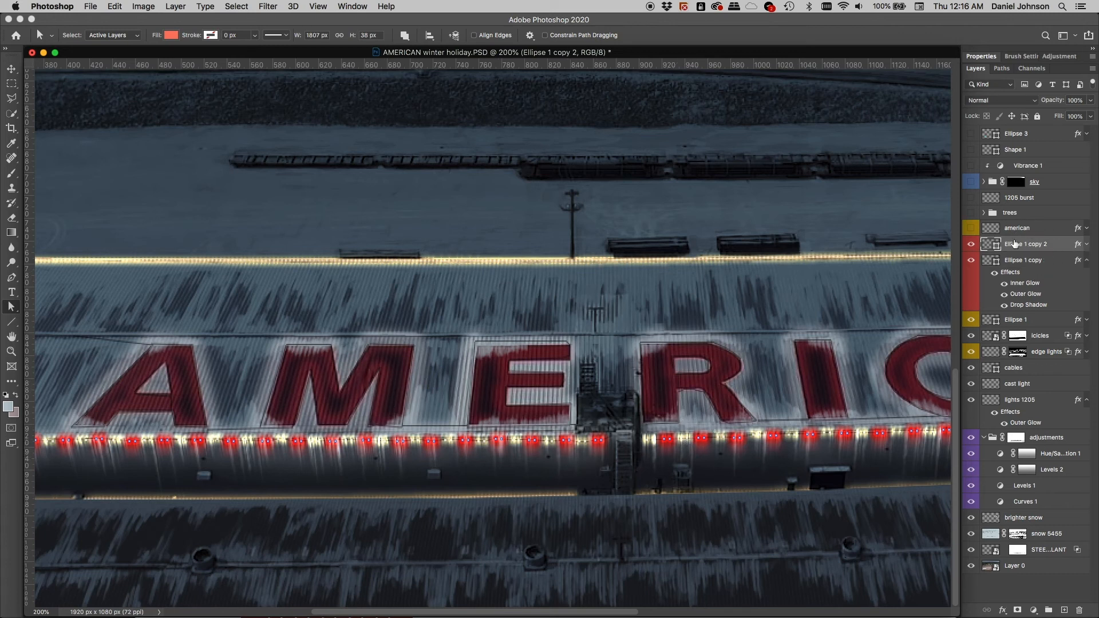
click(973, 229)
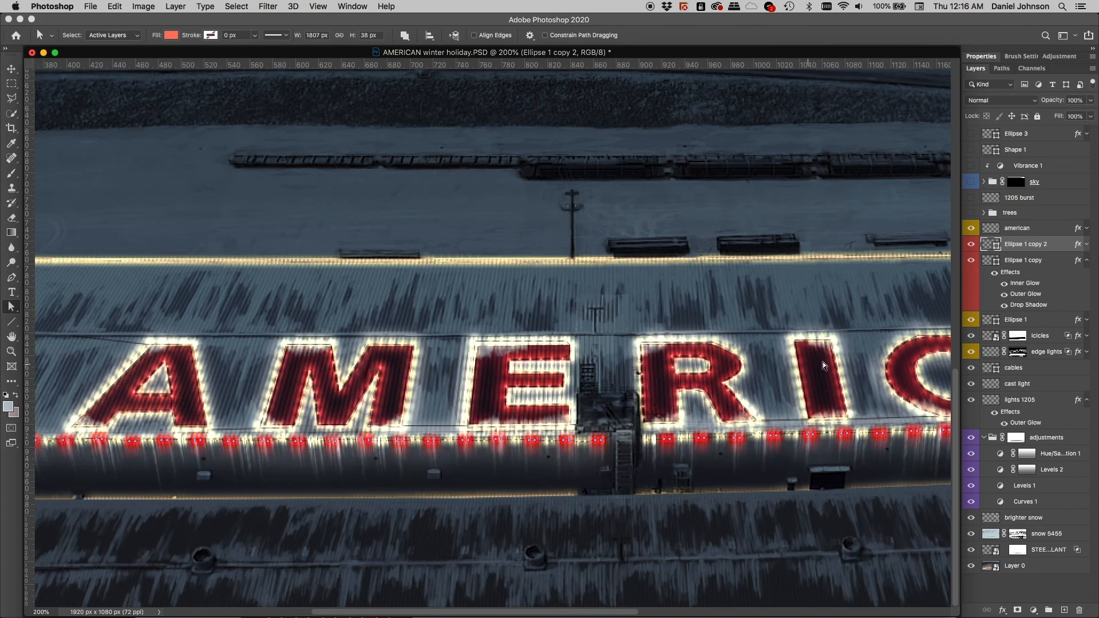
scroll(824, 365, right, 10)
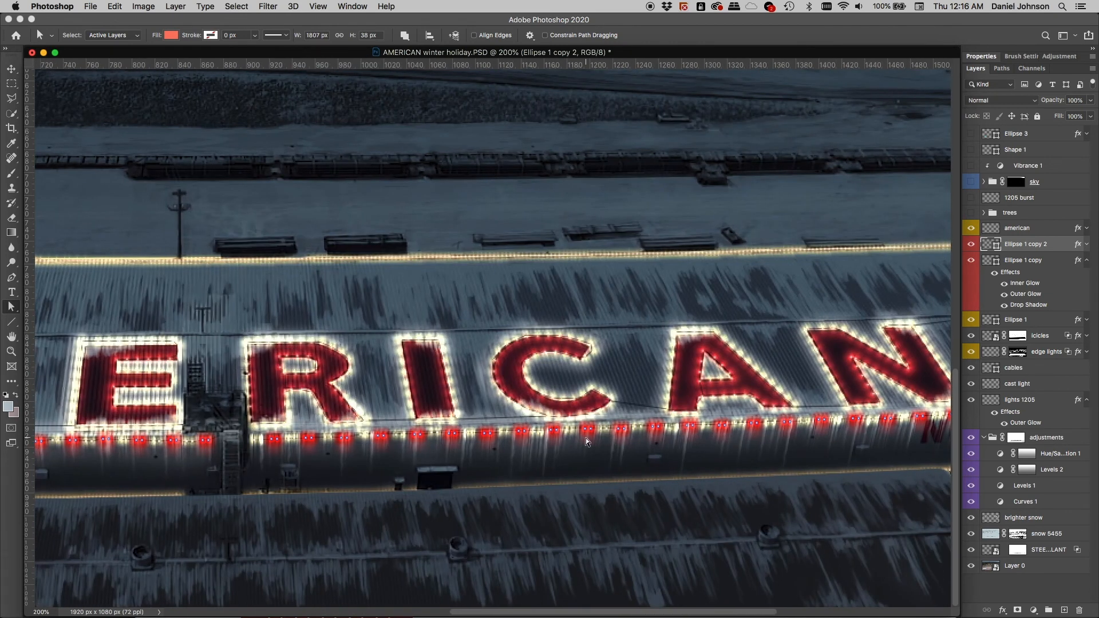
key(v)
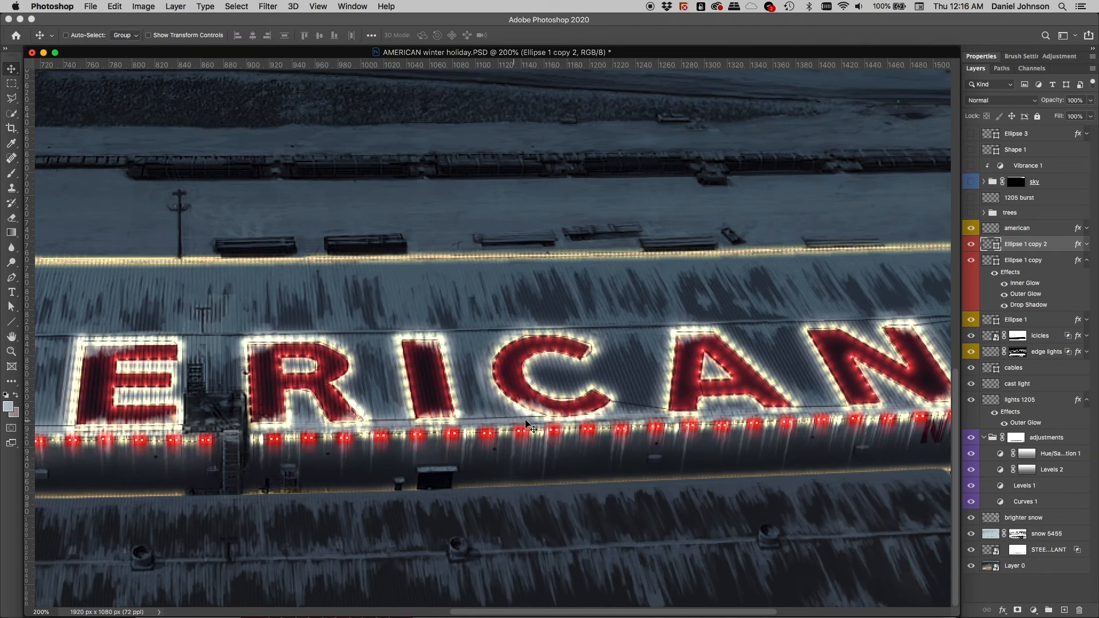
click(1086, 229)
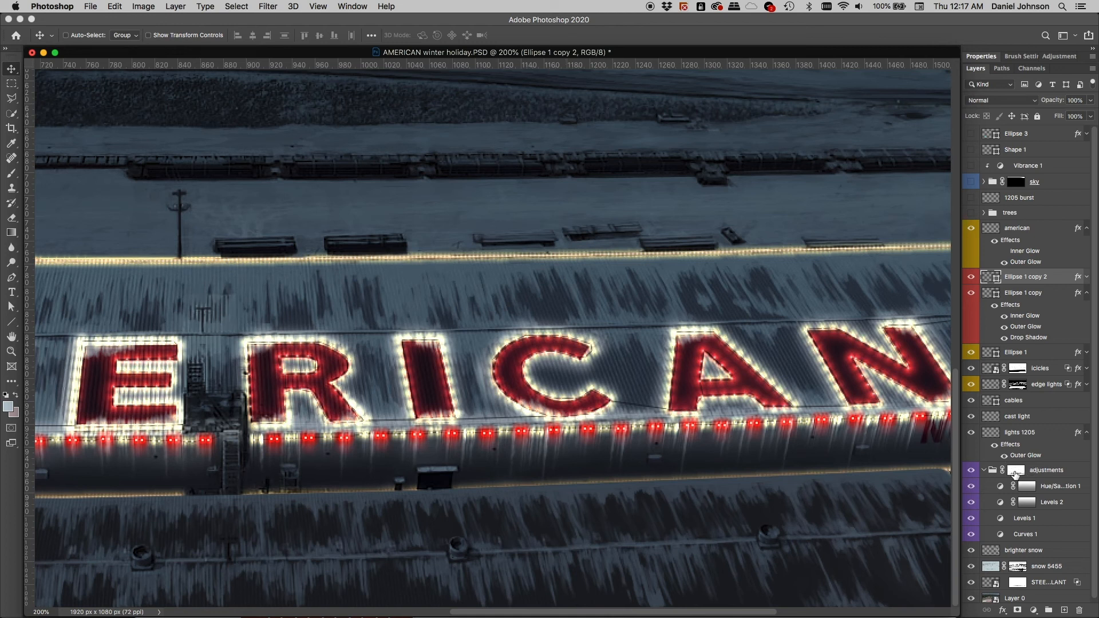
Step: Collapse the adjustments group, compare the scene with its layer mask disabled and enabled, and view the whole lit building
click(983, 470)
shift+click(1016, 472)
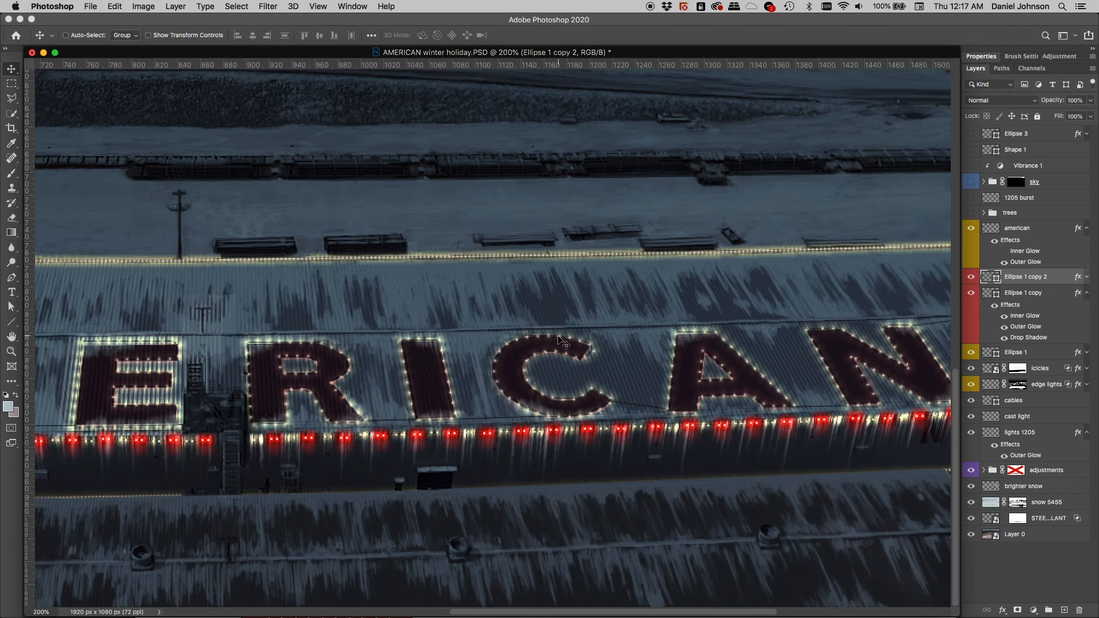
shift+click(1016, 472)
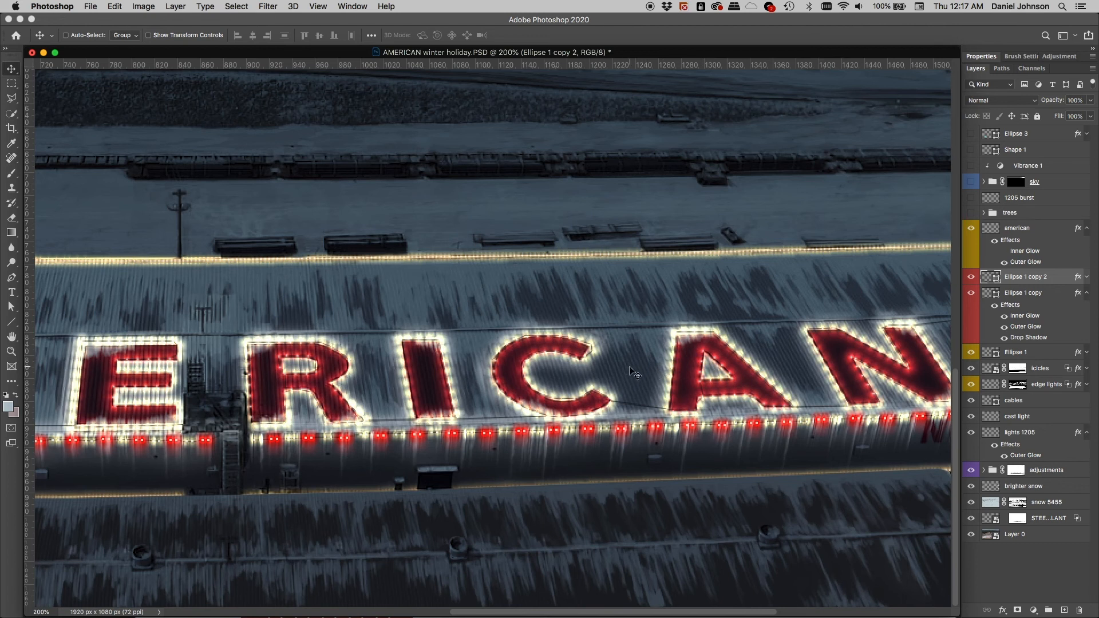
key(super+minus)
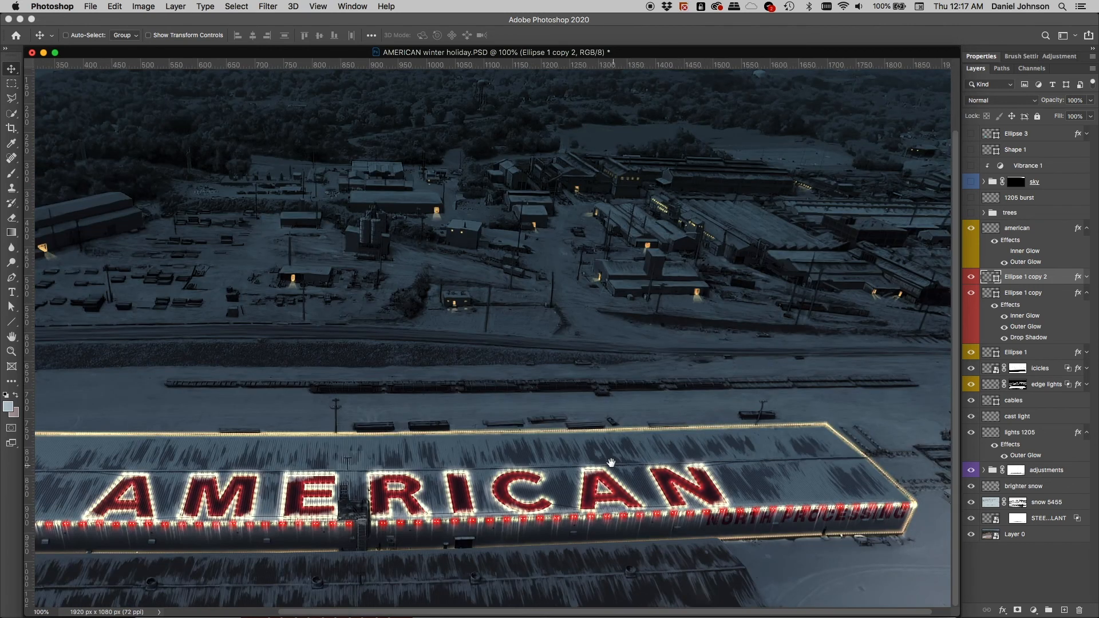
drag(611, 462, 682, 385)
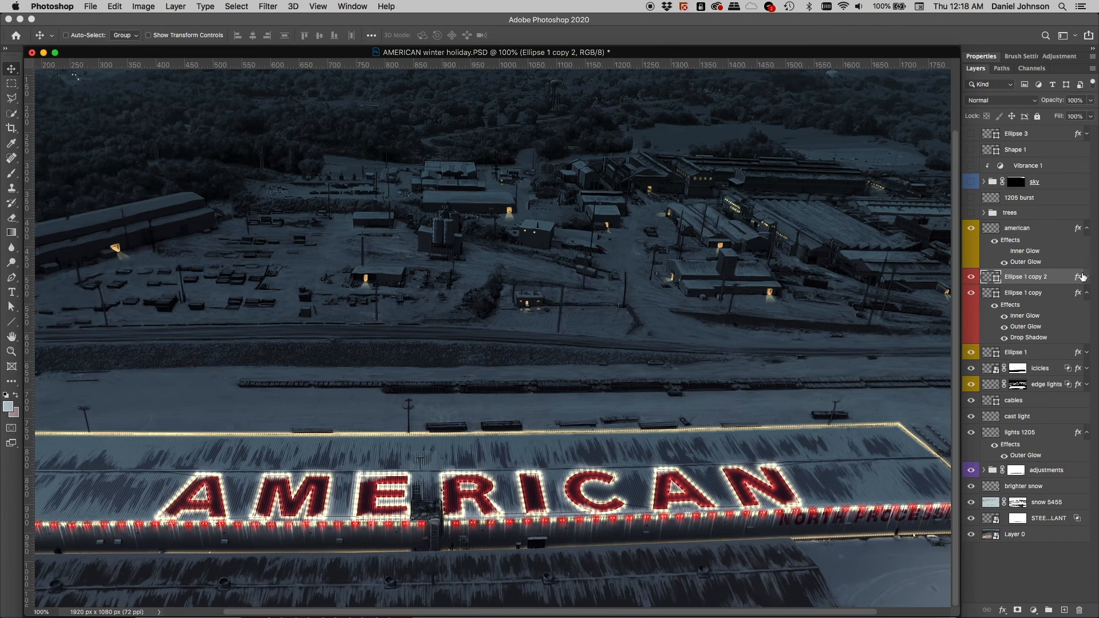
Step: Collapse the Ellipse 1 copy and american effects, show the trees group, inspect the tree near North Processing, and expand the group
click(1087, 293)
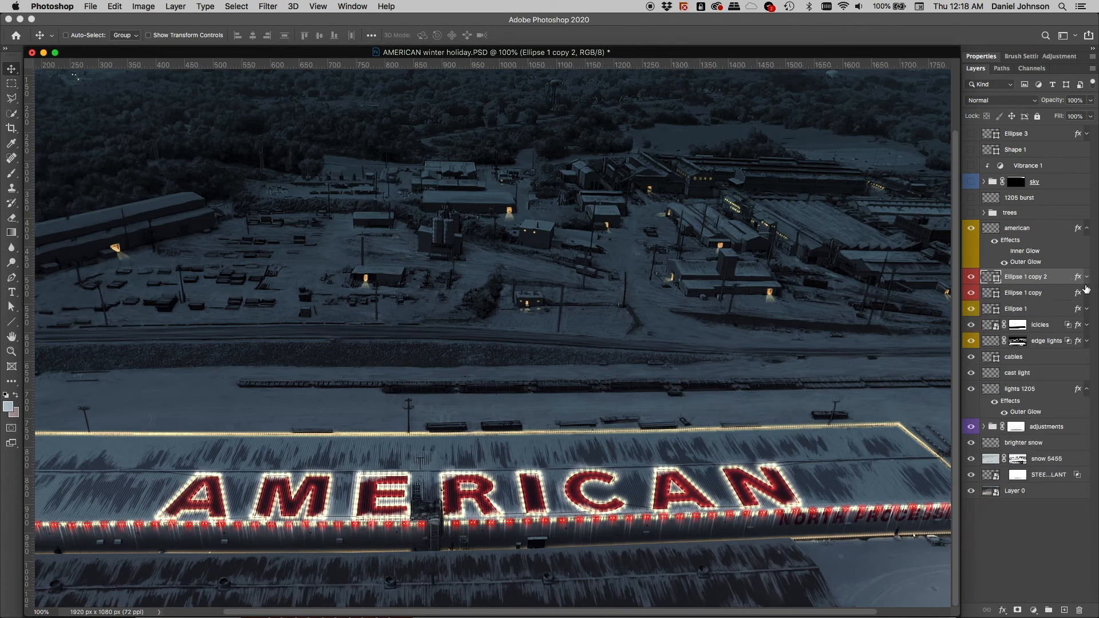
click(1087, 228)
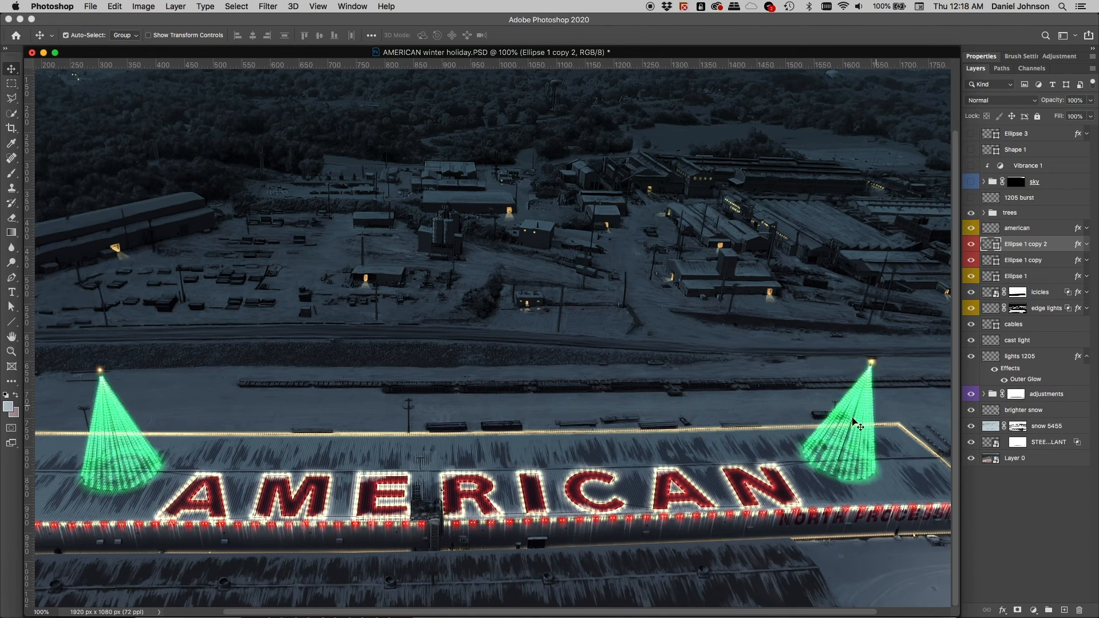
drag(854, 416, 771, 464)
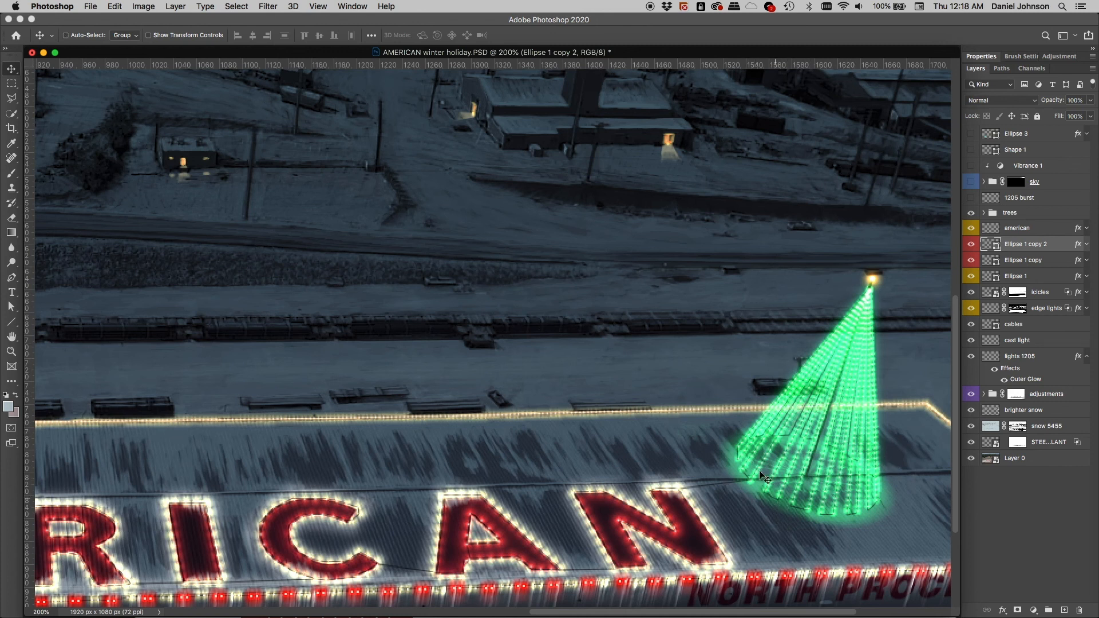
drag(879, 392, 785, 399)
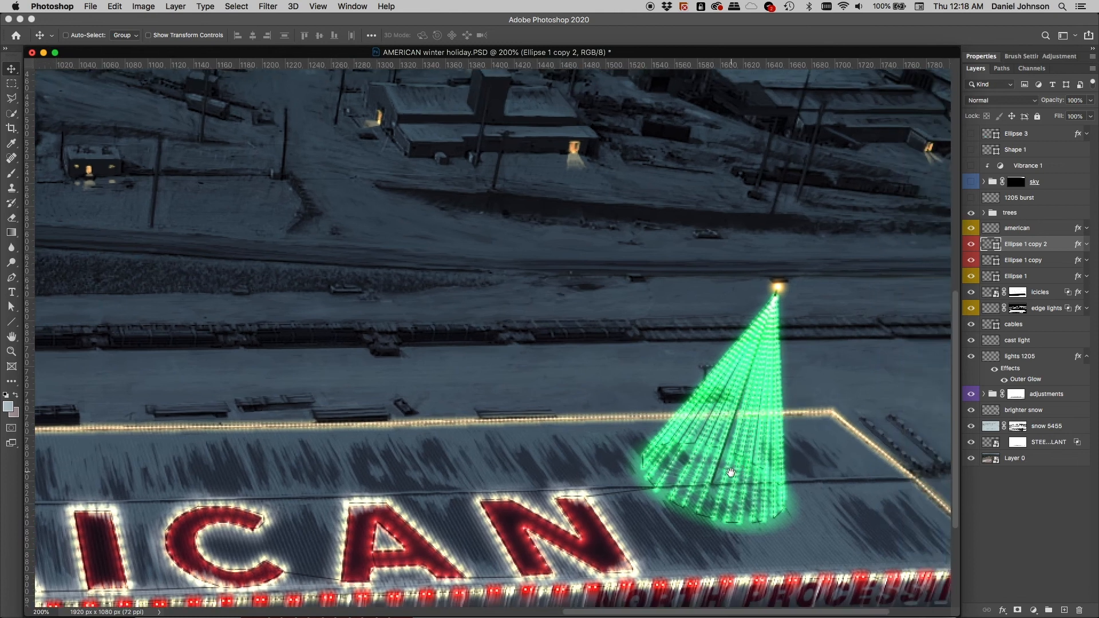
click(983, 213)
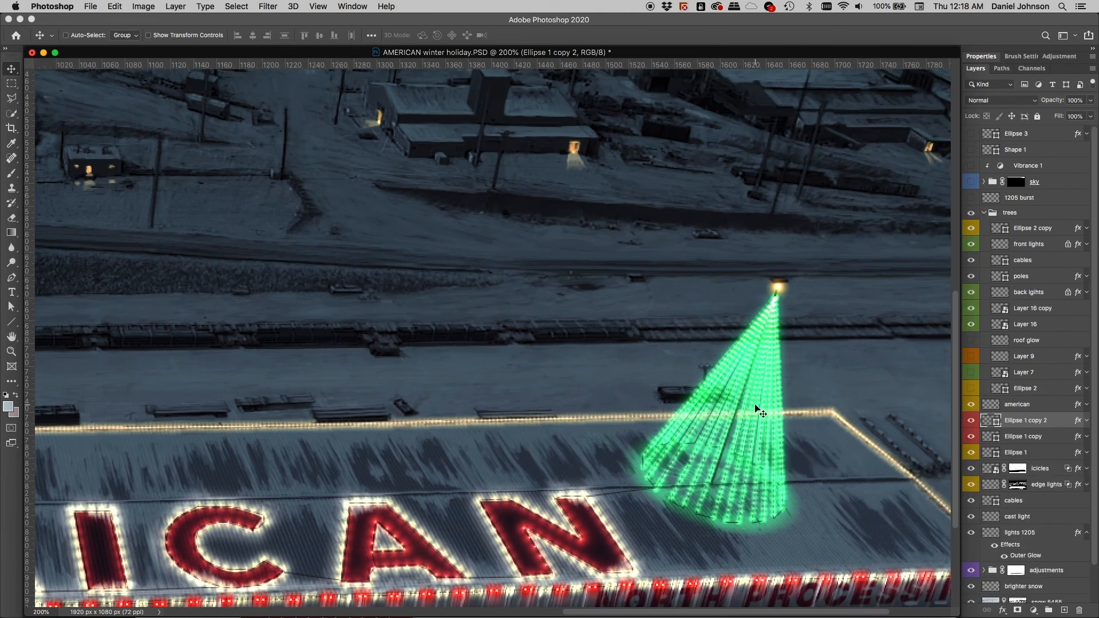
Step: Show the Shape 1 and Ellipse 3 guide layers, and inspect their lines and base ellipse against both trees along the roof
click(972, 148)
click(971, 133)
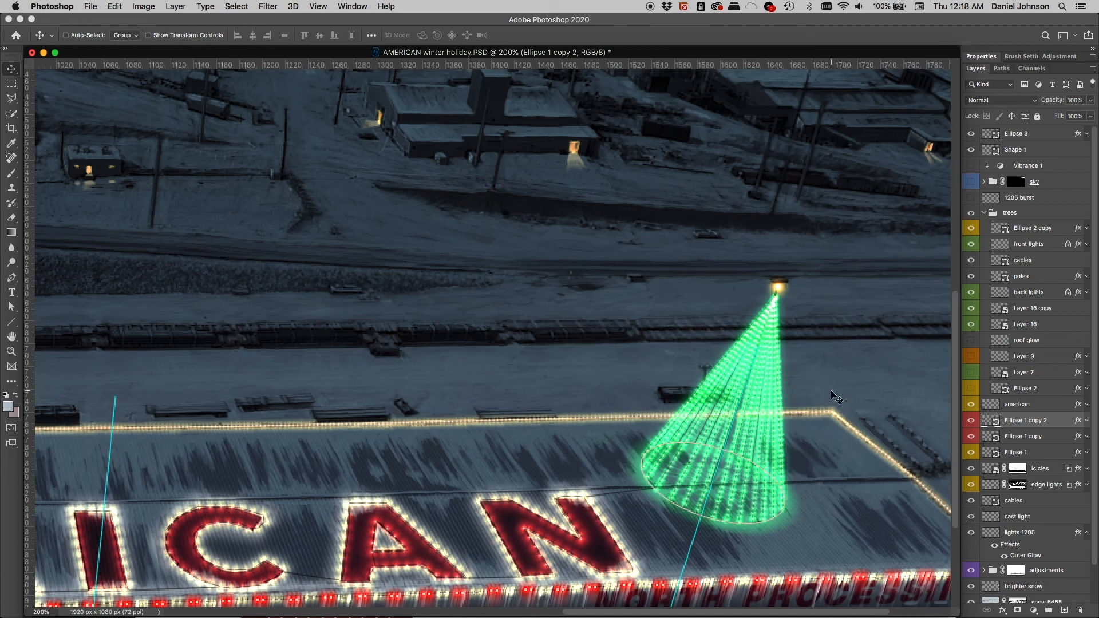
scroll(836, 397, down, 1)
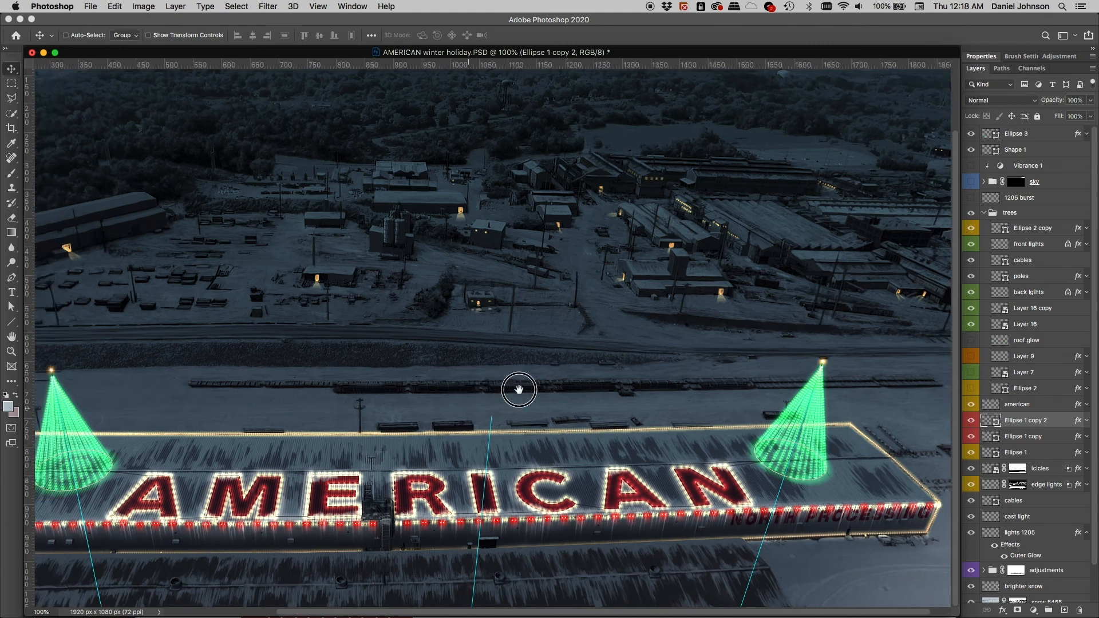
drag(518, 385, 611, 376)
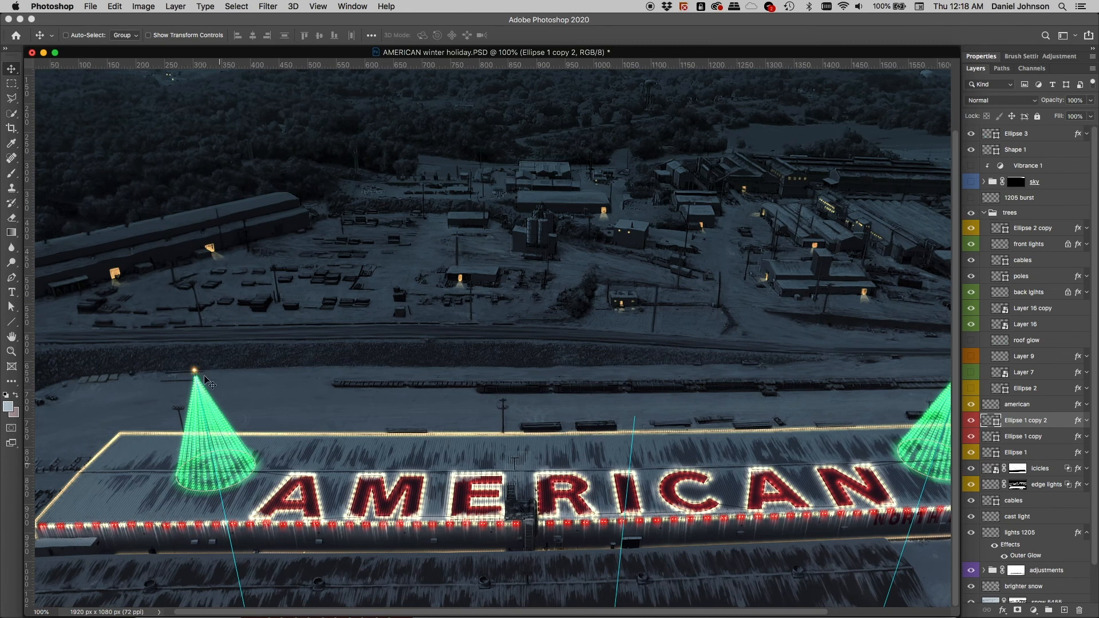
scroll(160, 470, left, 1)
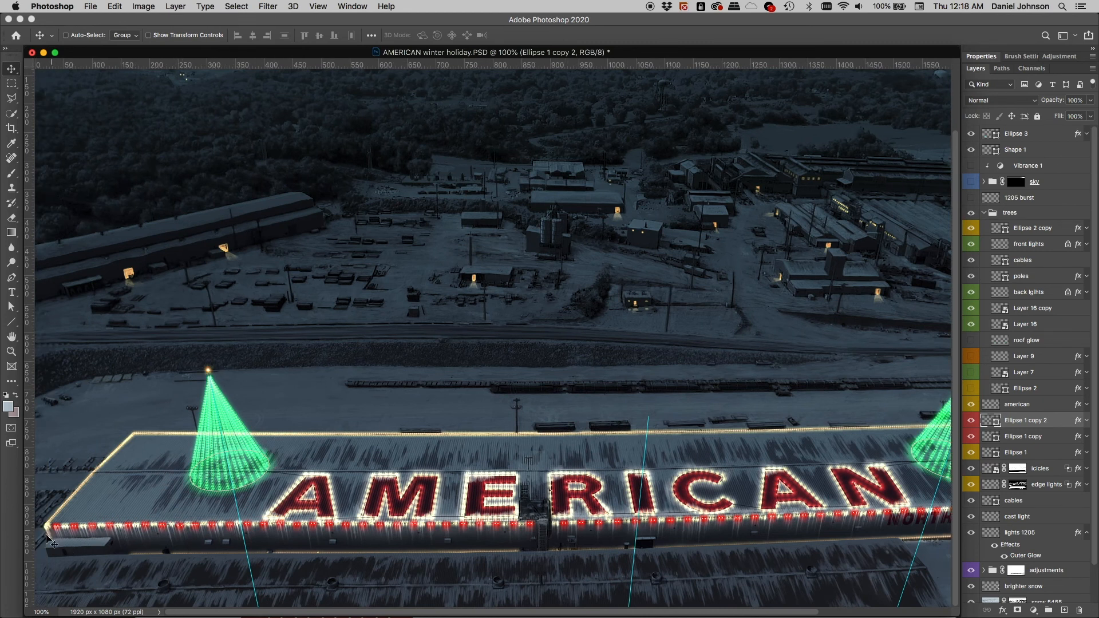
scroll(480, 348, right, 5)
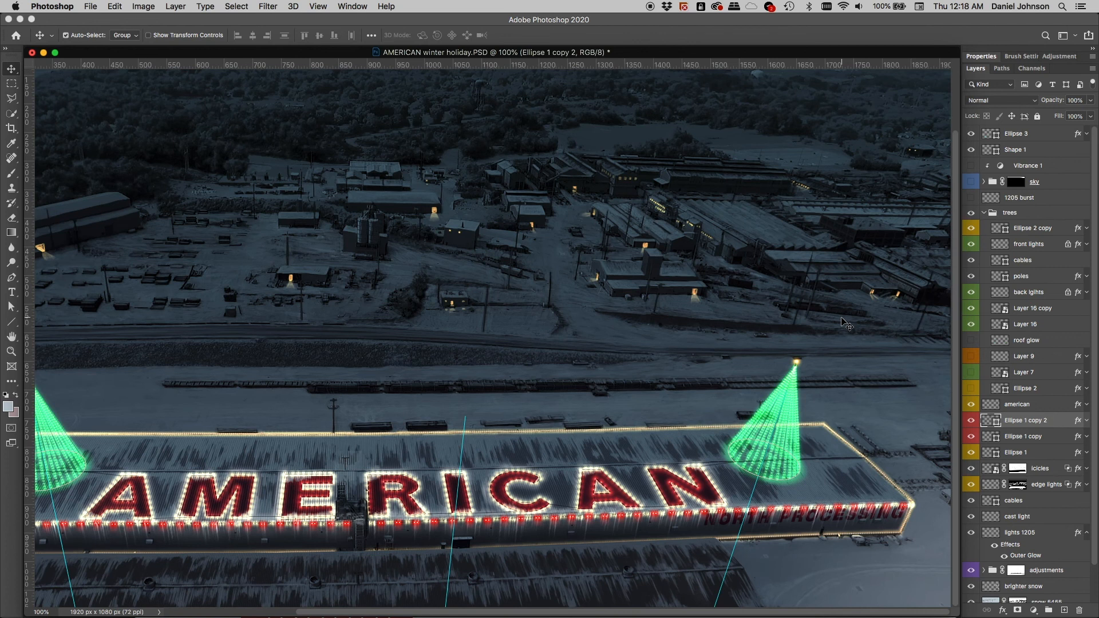
Step: Hide the tree layers from Ellipse 2 copy down to the back lights, and inspect the green roof glow of Layer 16 and Layer 16 copy
scroll(847, 324, up, 3)
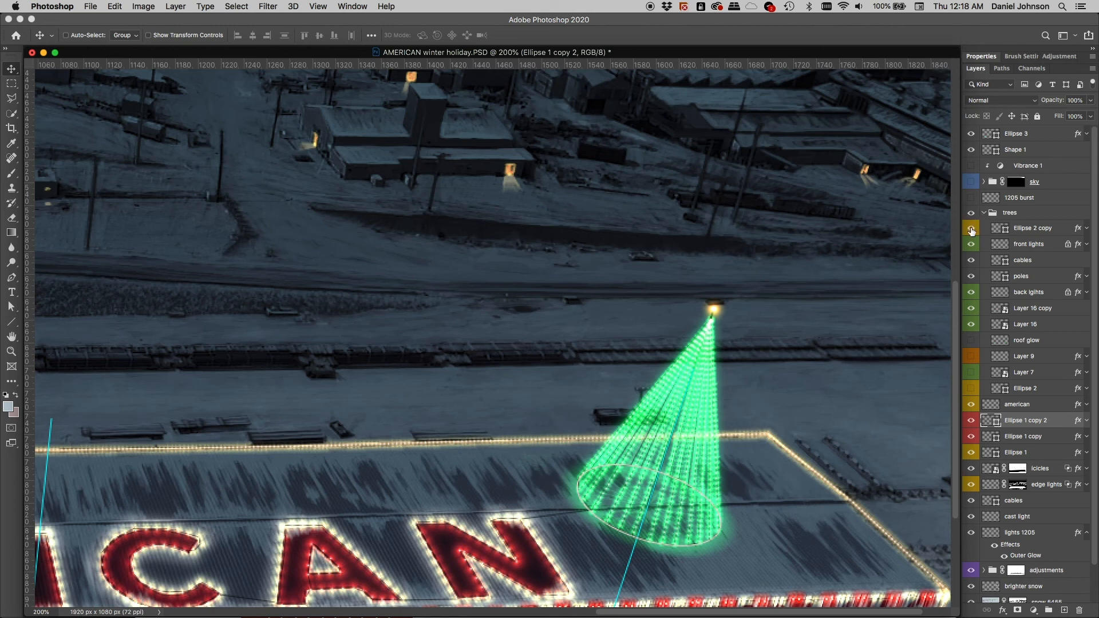
mouse_move(970, 327)
mouse_down()
mouse_move(976, 229)
mouse_move(970, 328)
mouse_up()
click(970, 325)
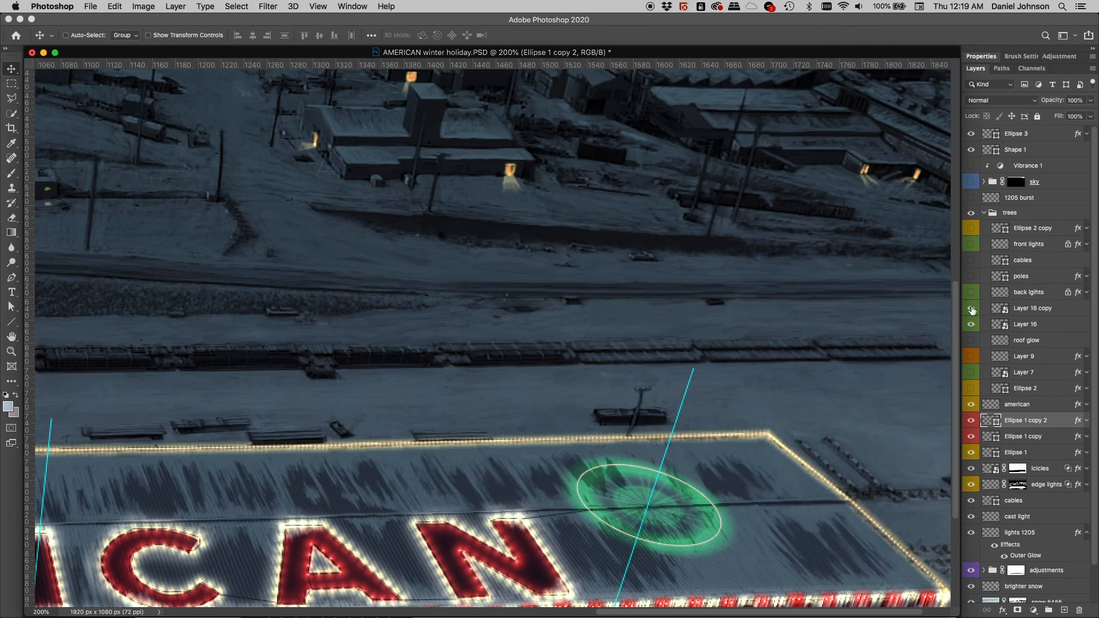
drag(306, 436, 589, 368)
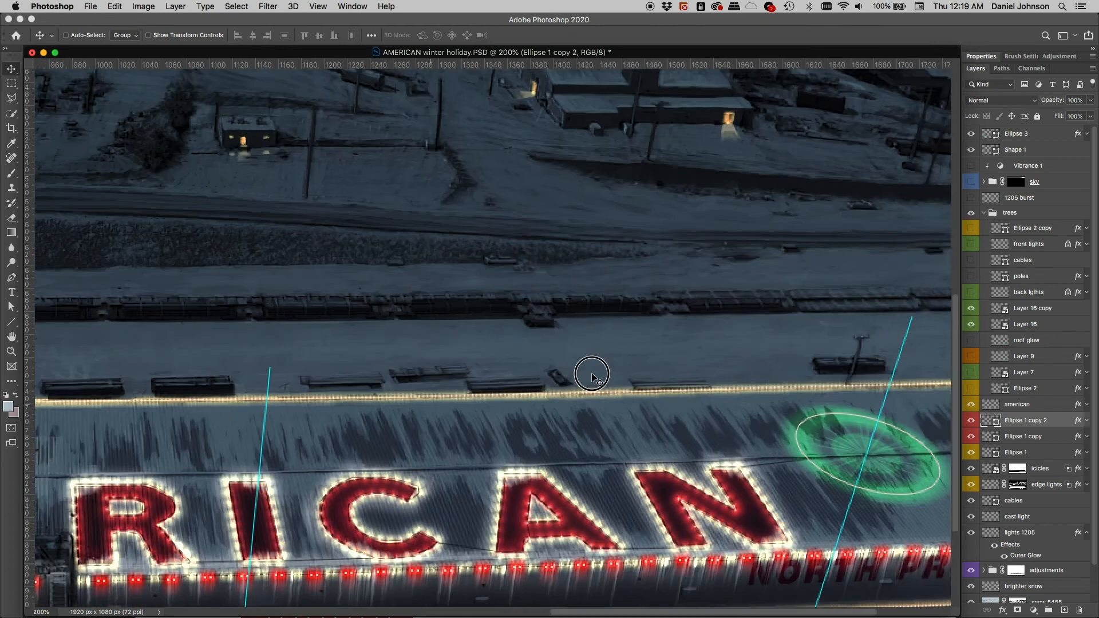
drag(444, 377, 319, 373)
drag(491, 380, 415, 385)
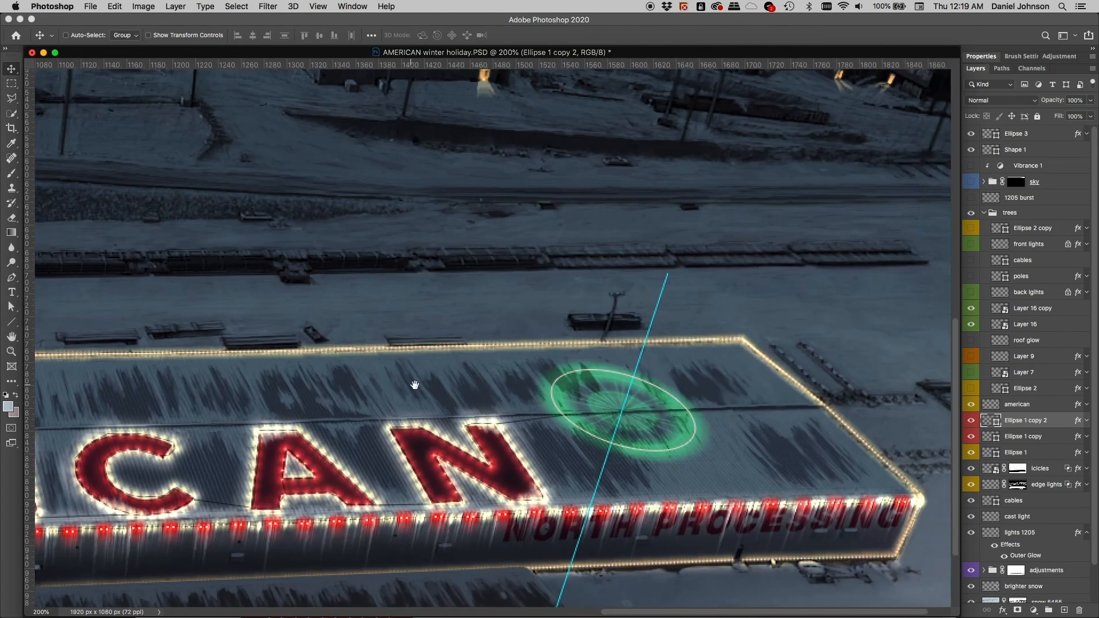
Step: Show the back lights, front lights, poles, cables and Ellipse 2 copy layers of the trees group, and hide the Ellipse 3 guide
drag(971, 308, 970, 292)
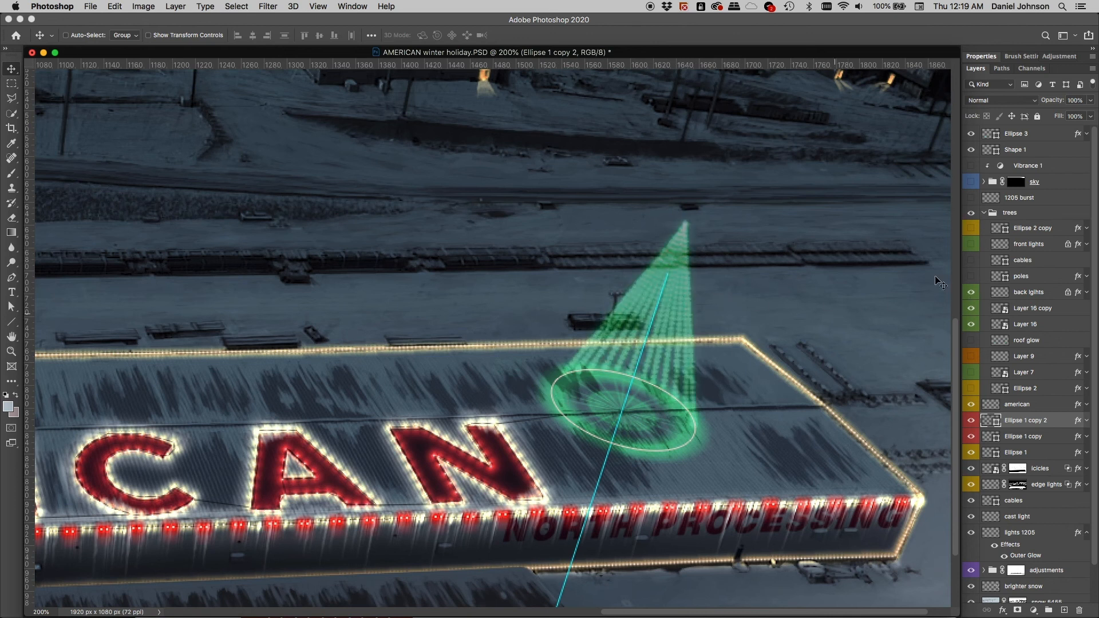
click(971, 245)
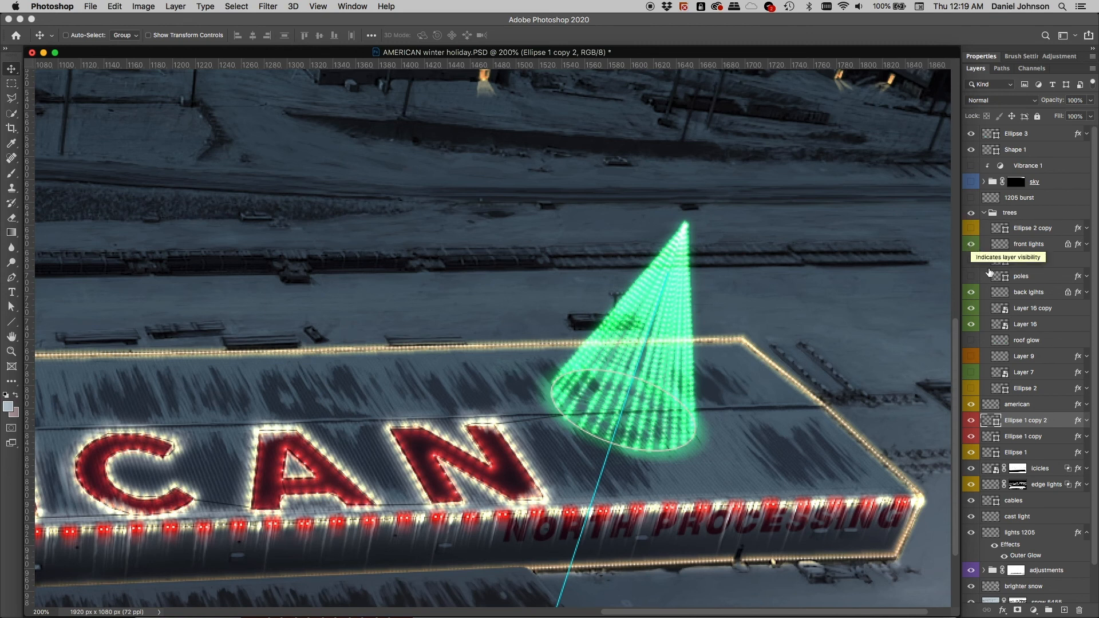
click(971, 277)
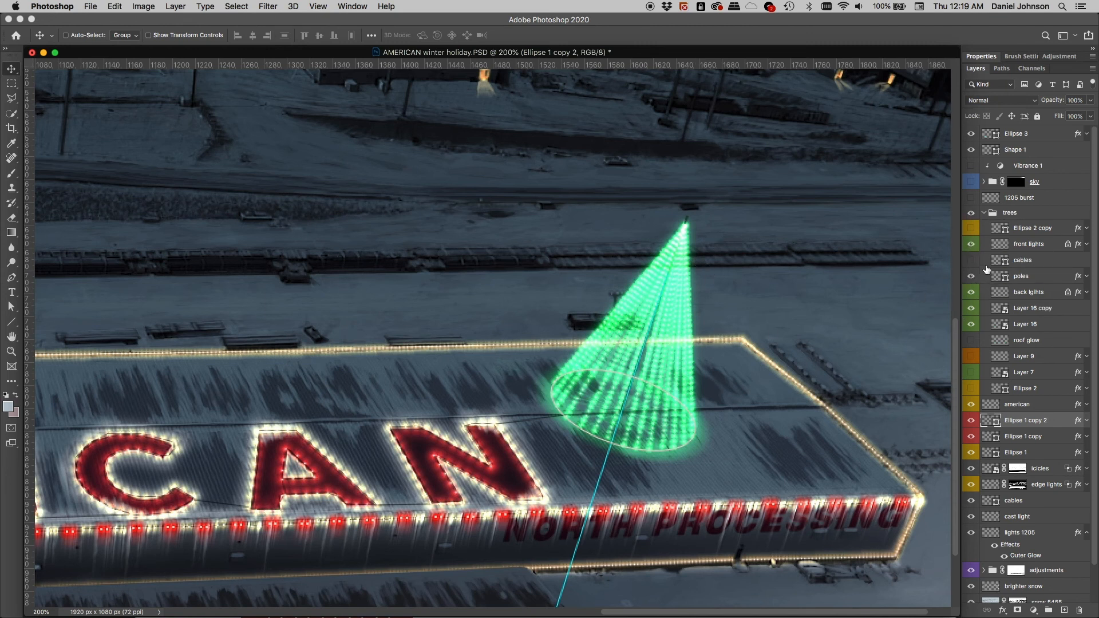
click(971, 261)
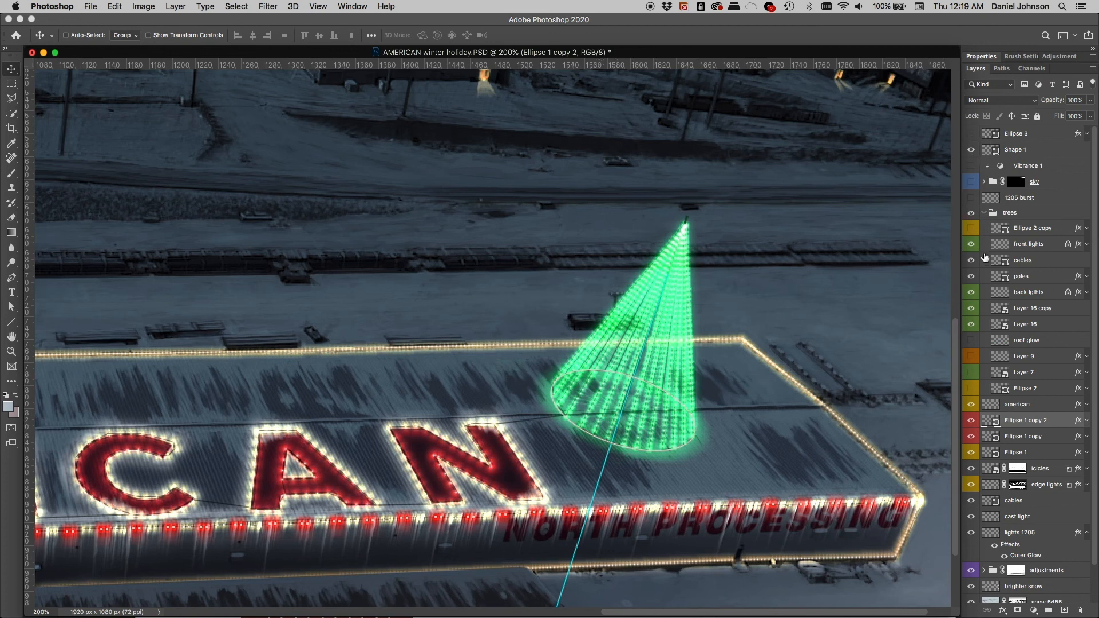
drag(970, 239, 971, 228)
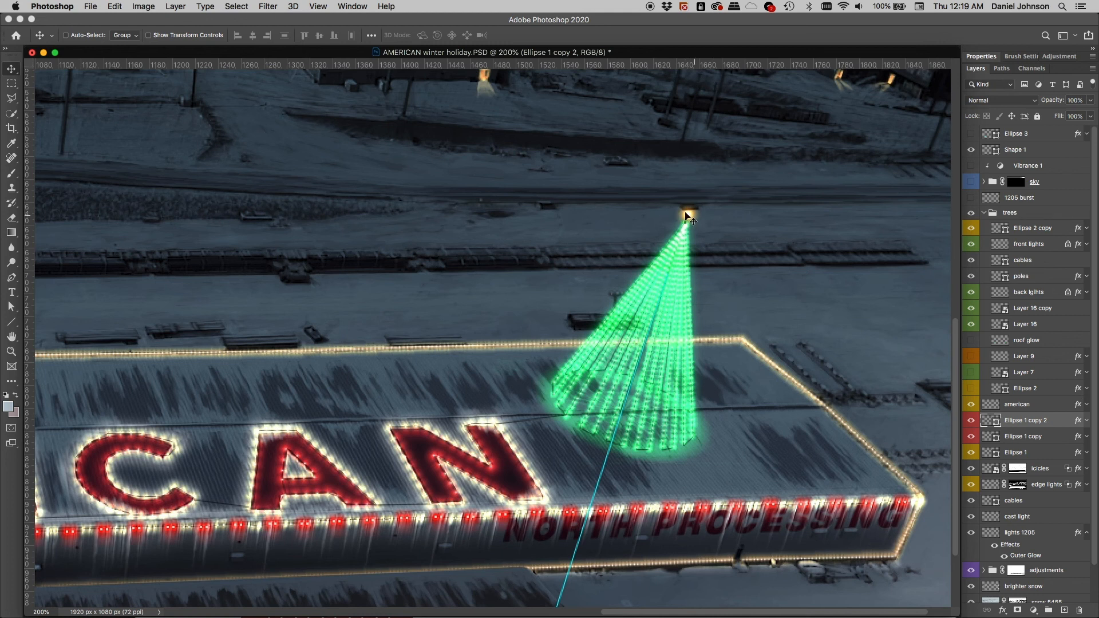
Step: Expand the effects of Ellipse 2 copy and examine its Drop Shadow and Outer Glow settings beside the treetop light
click(1086, 228)
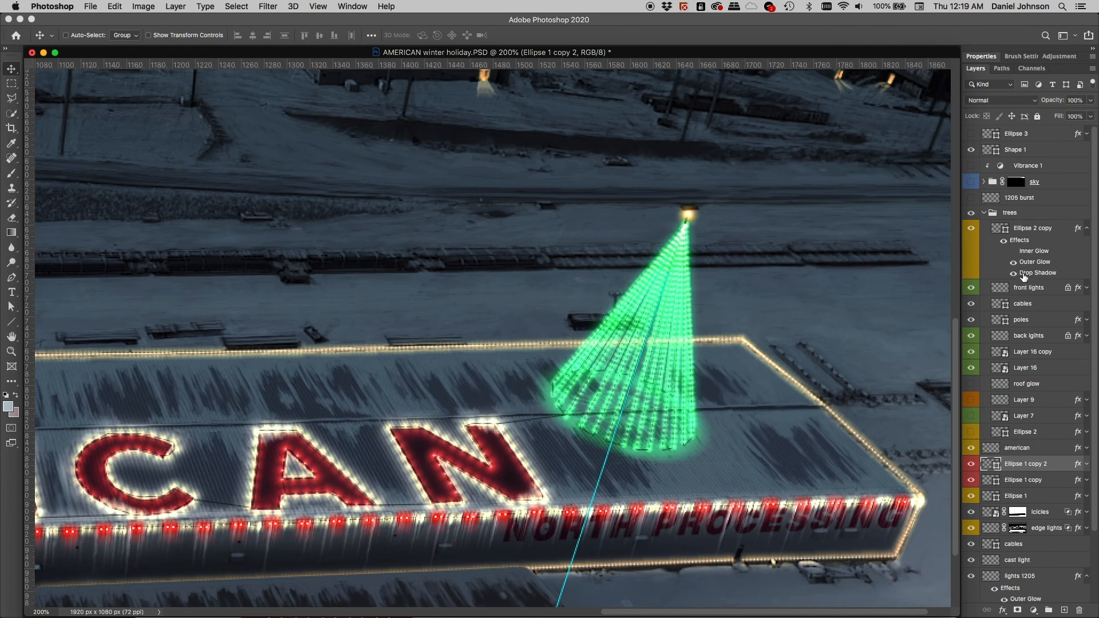
click(971, 279)
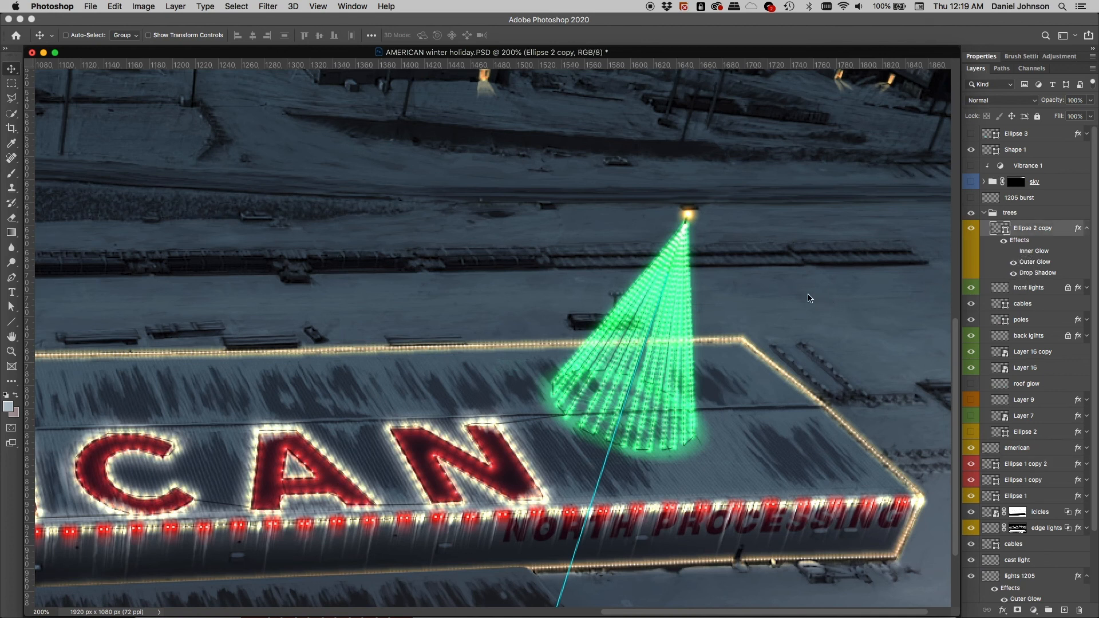
double_click(1037, 274)
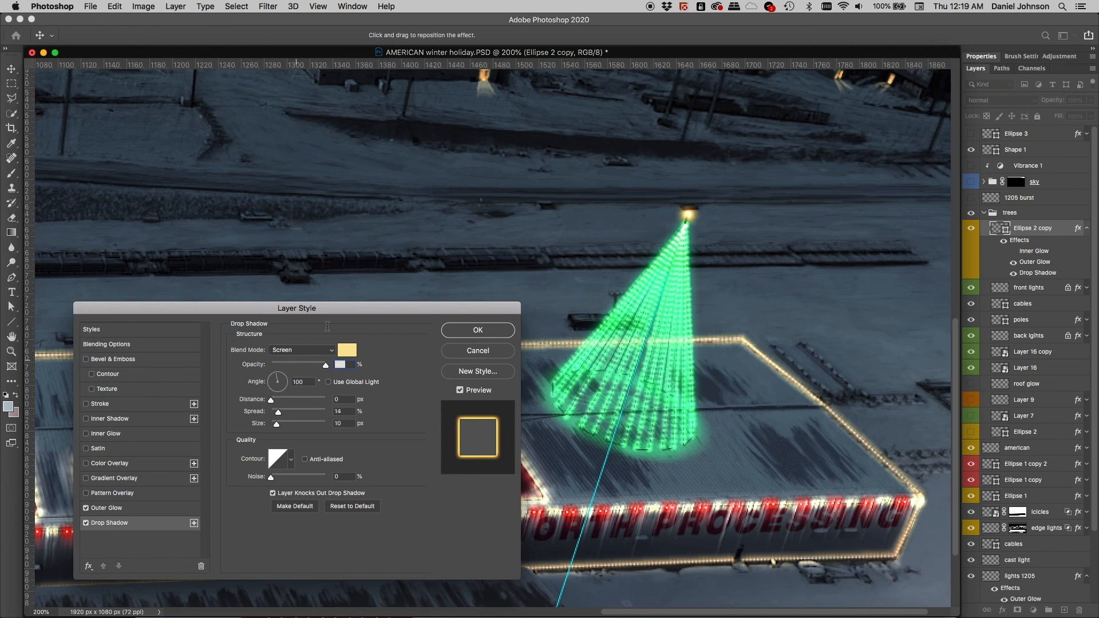
drag(351, 308, 439, 225)
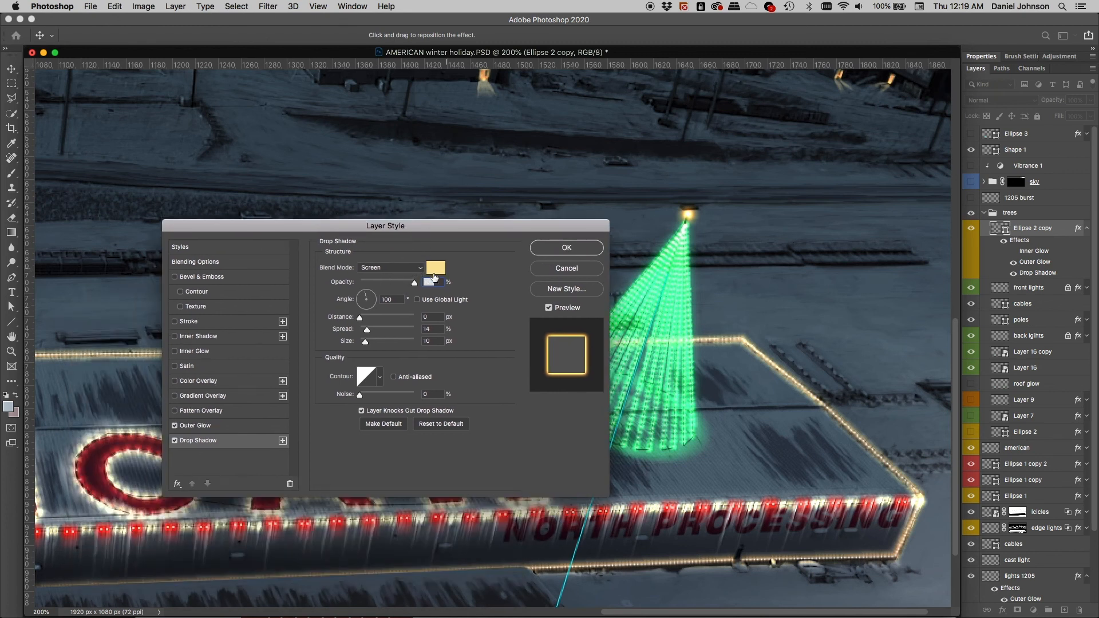
click(214, 426)
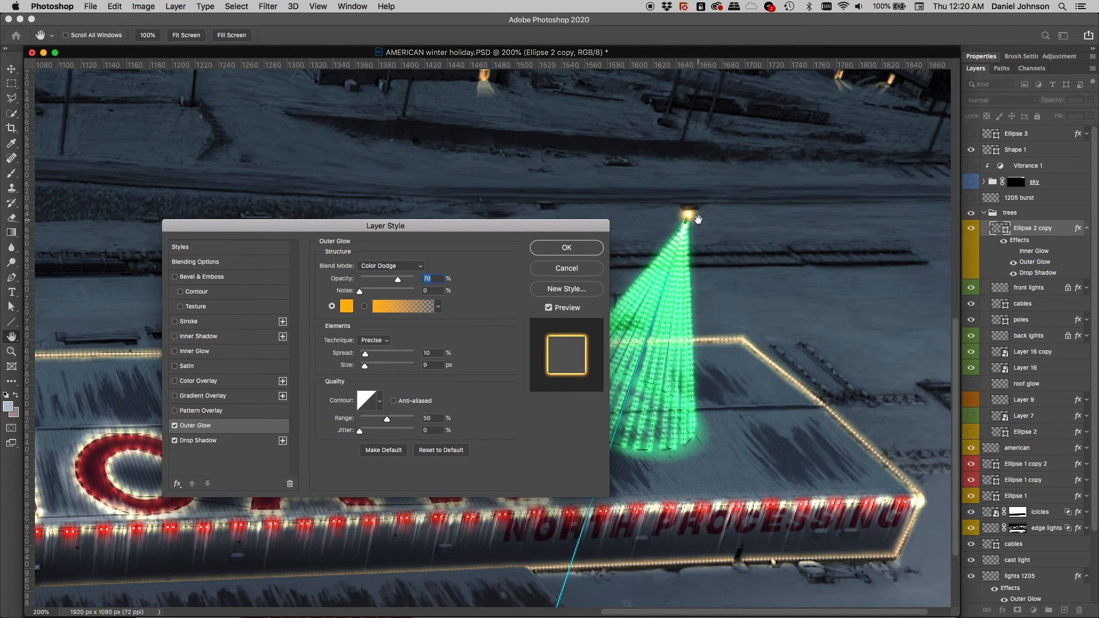
Step: Compare the Screen and Color Dodge blend modes for the treetop light's Outer Glow, and discard the layer style changes
click(404, 265)
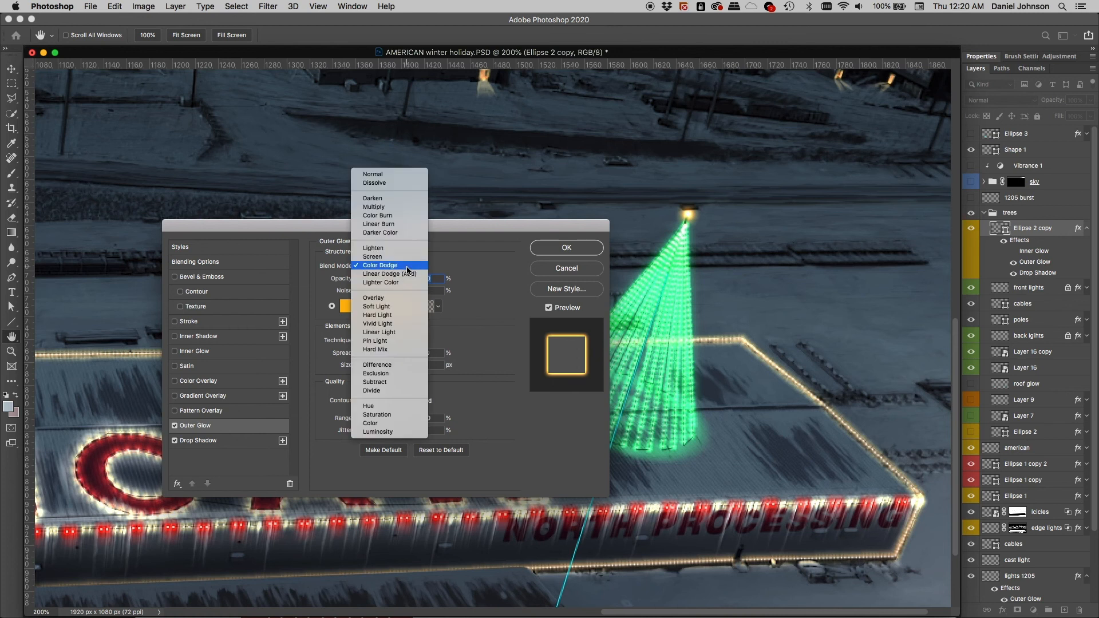
click(404, 258)
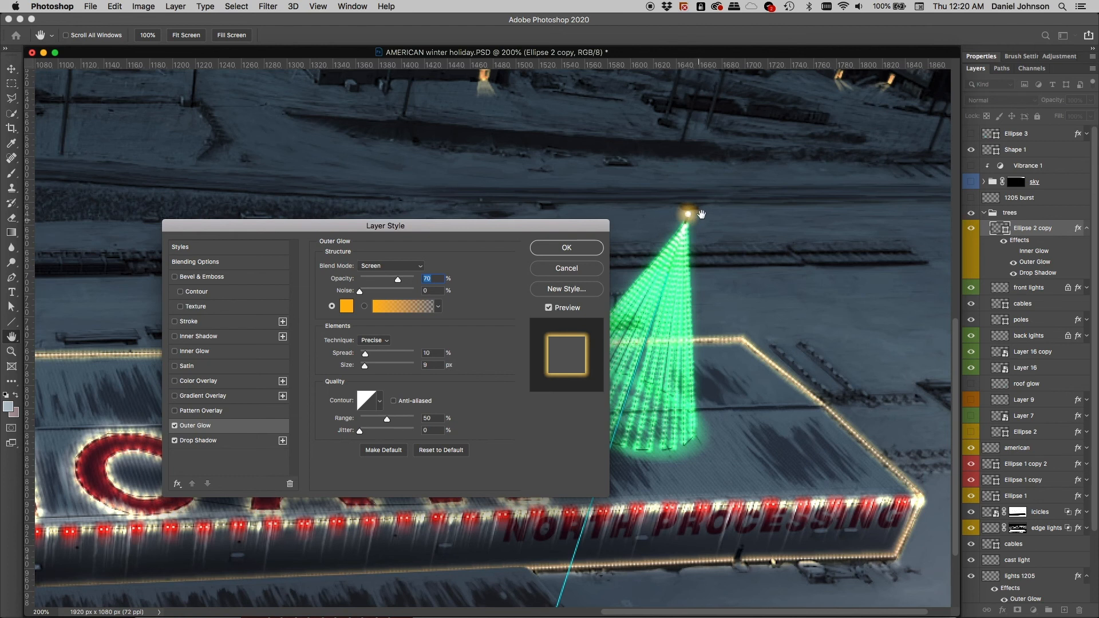
click(395, 266)
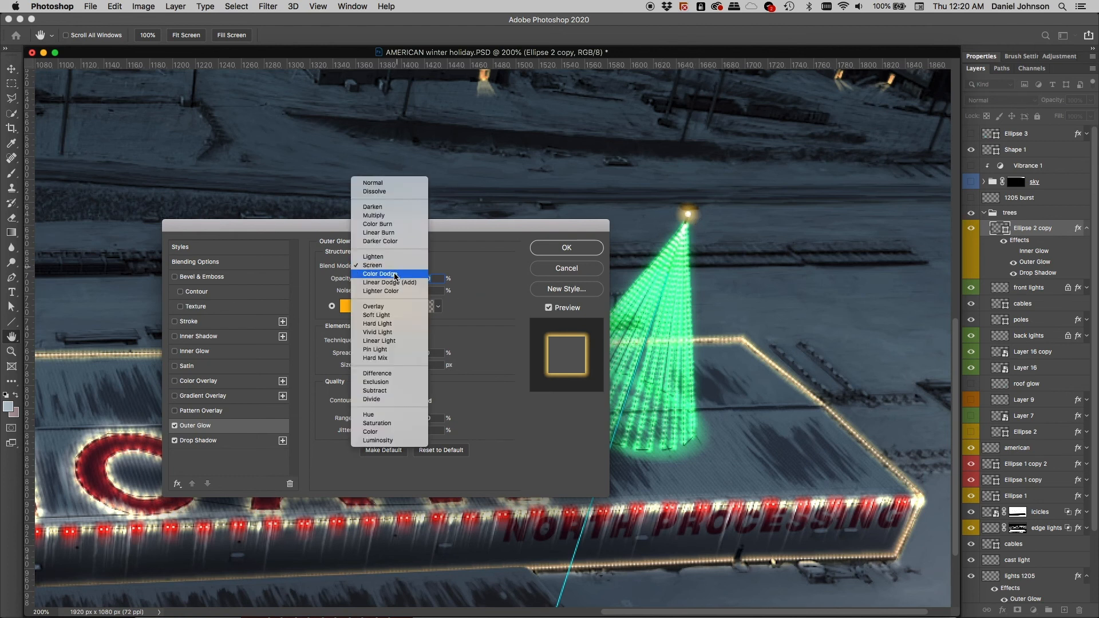
click(395, 276)
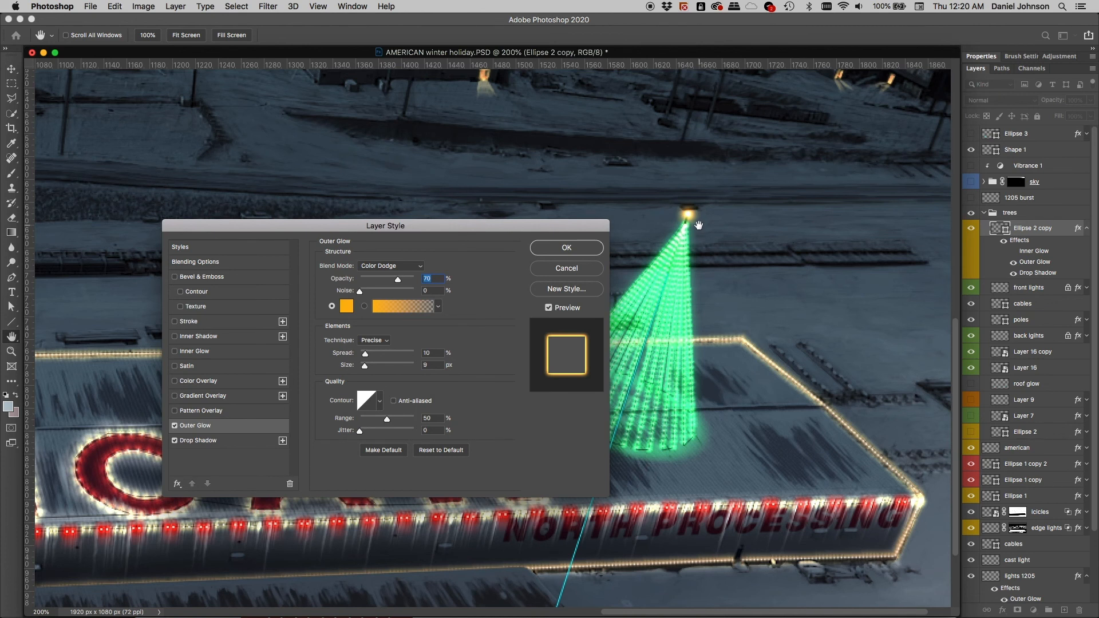
click(574, 268)
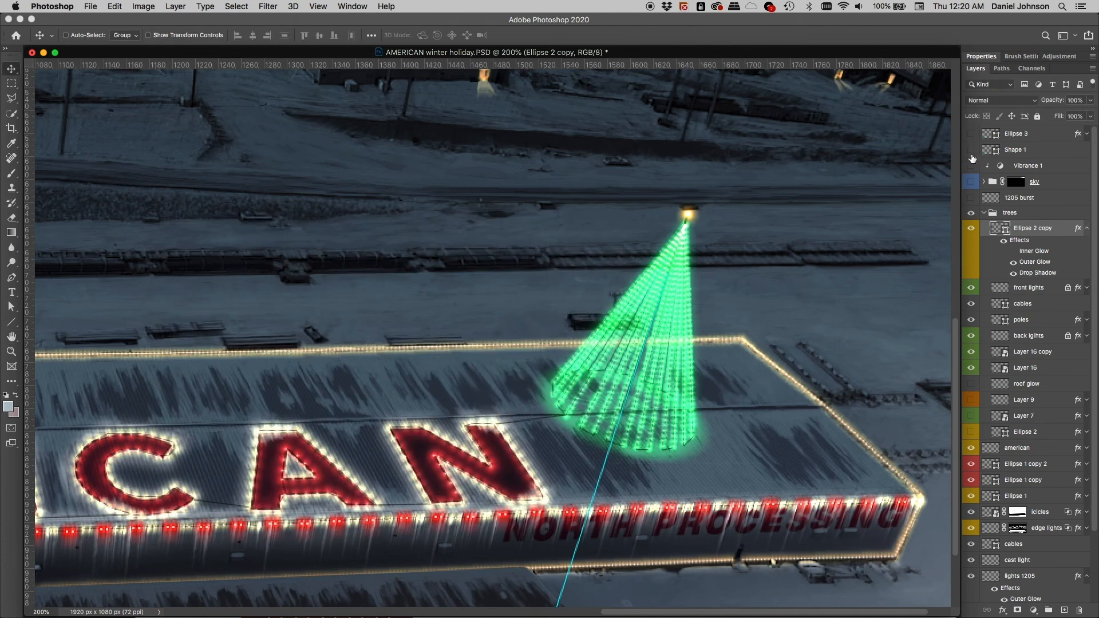
Step: Hide the Shape 1 guide, inspect both light trees in the full scene, and collapse the trees group
key(super+minus)
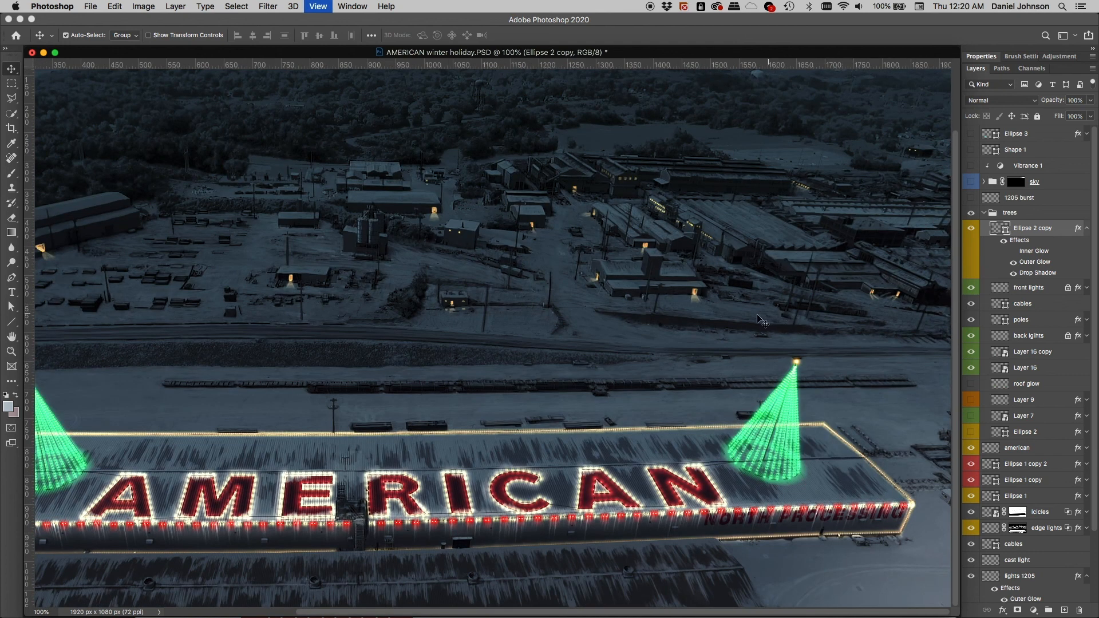
key(super+minus)
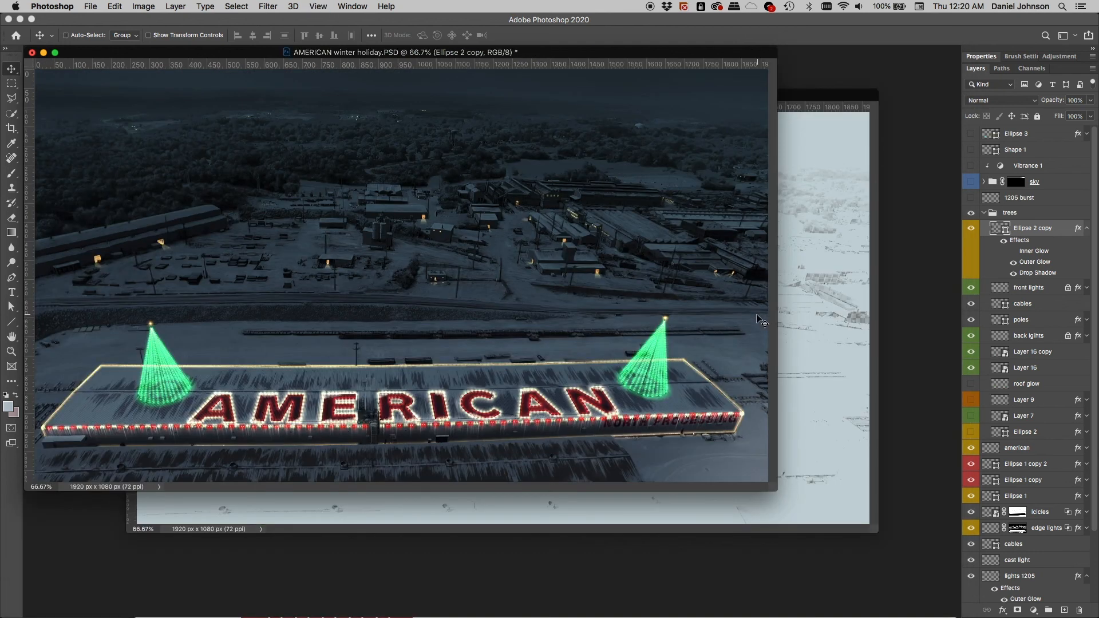
click(984, 213)
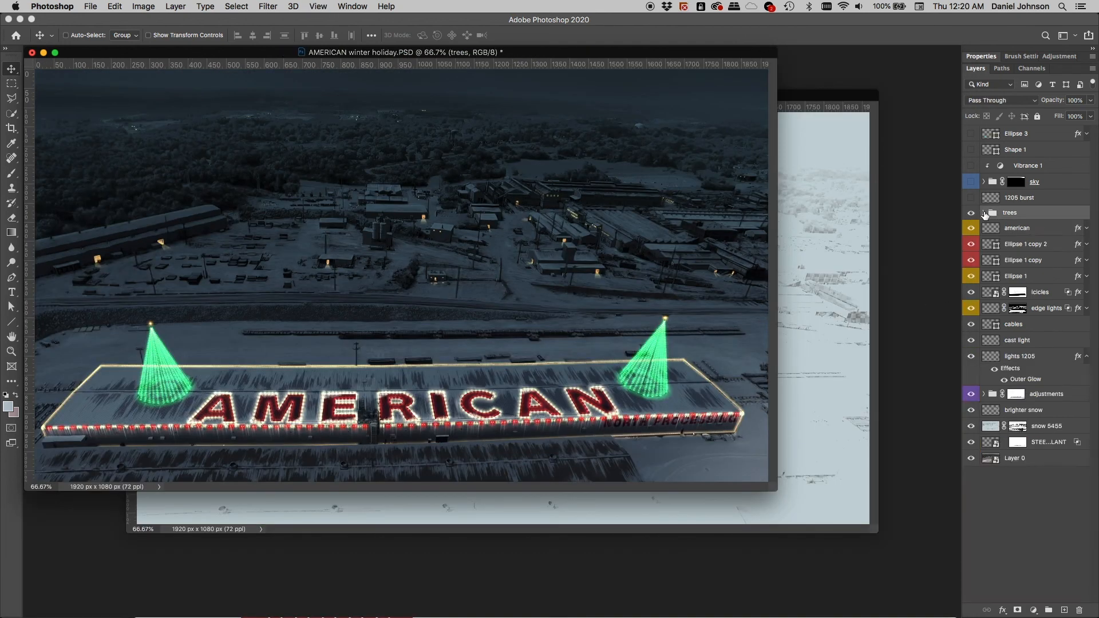
Step: Show the 1205 burst layer and inspect the starburst at the tip of the tree near North Processing
click(971, 198)
key(super+equal)
key(super+equal)
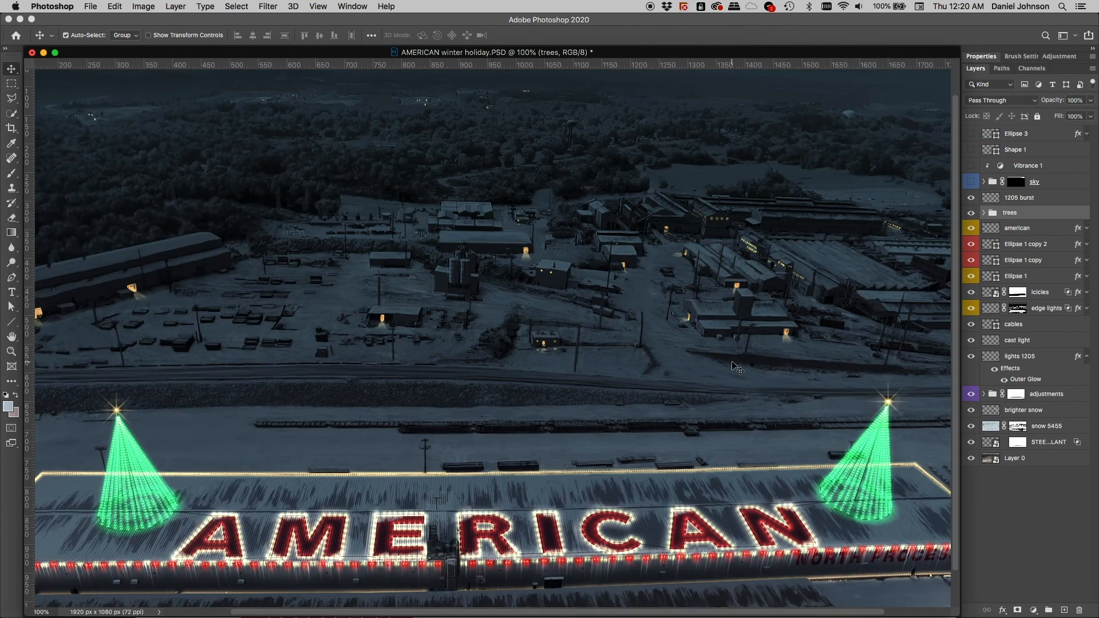
scroll(835, 399, right, 6)
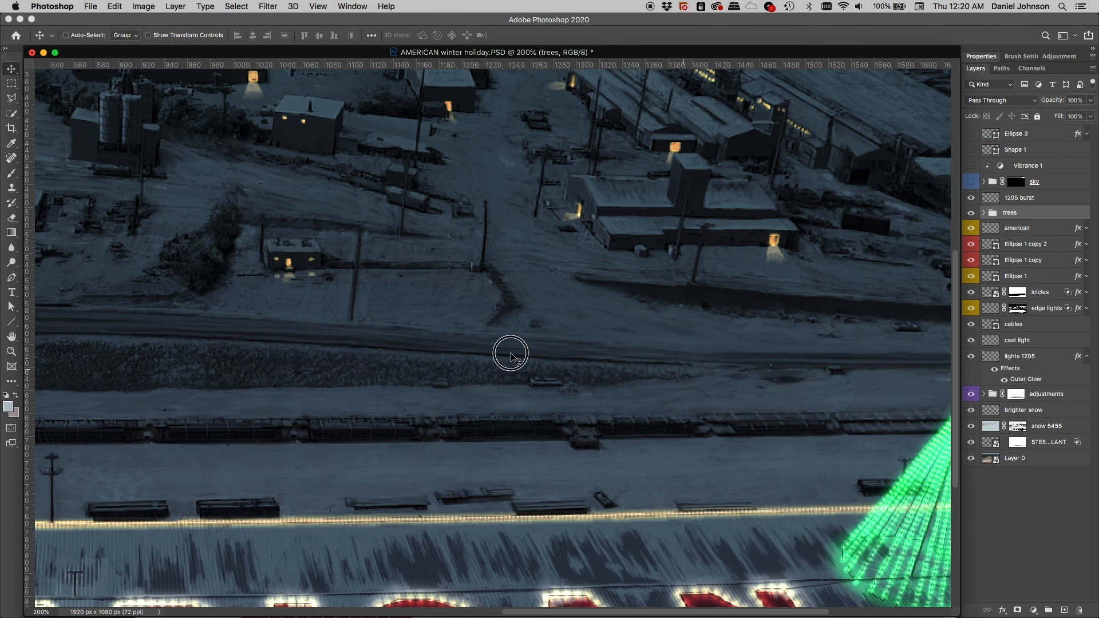
scroll(511, 351, right, 5)
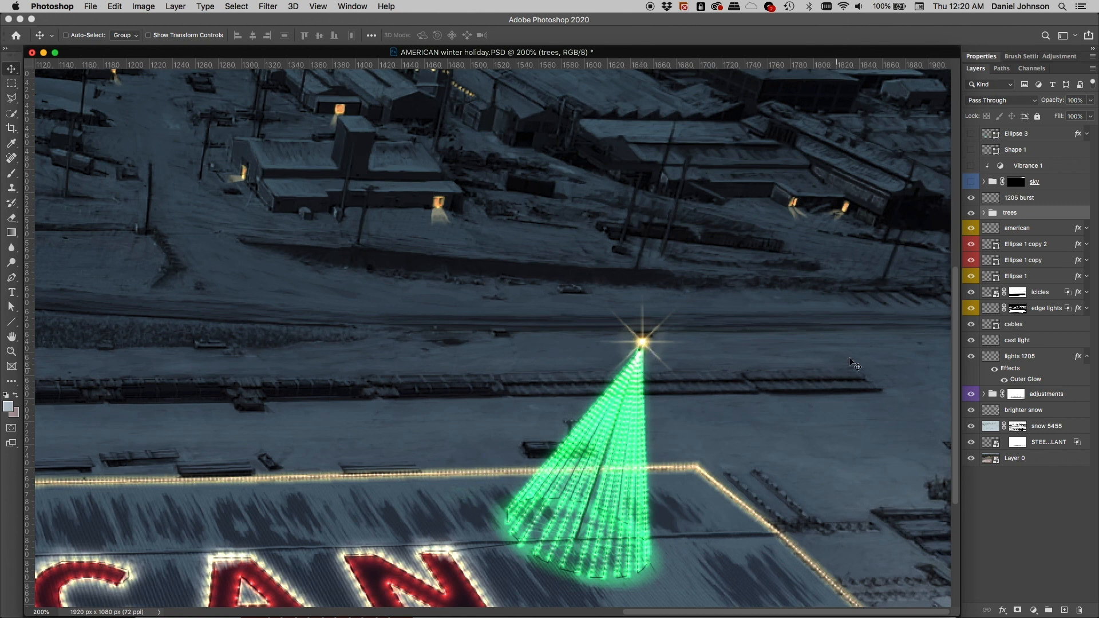
key(super+minus)
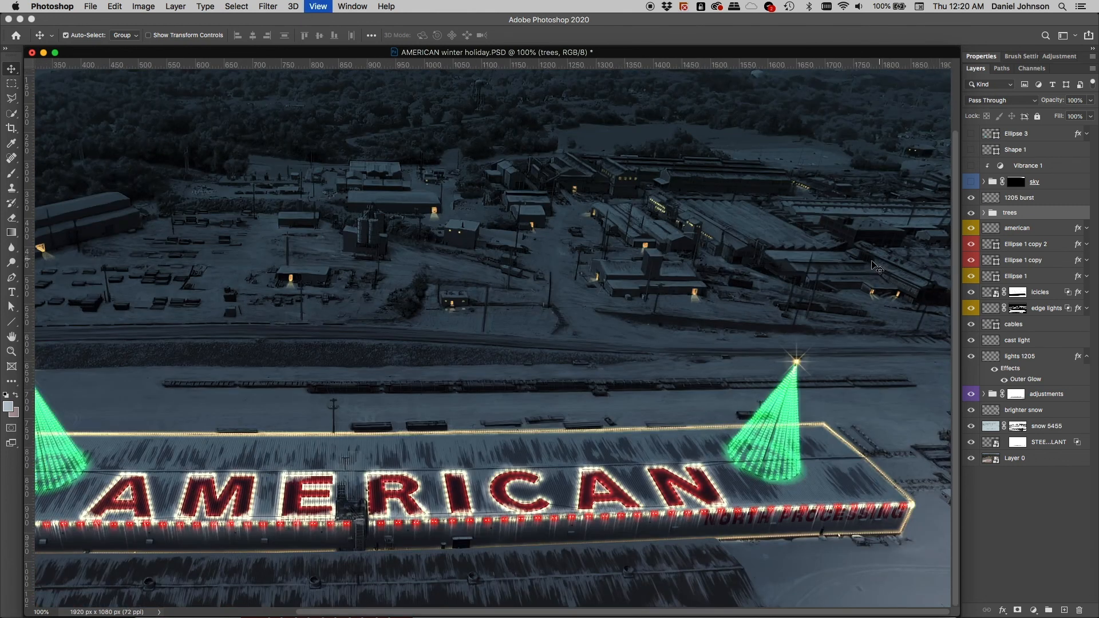
key(super+minus)
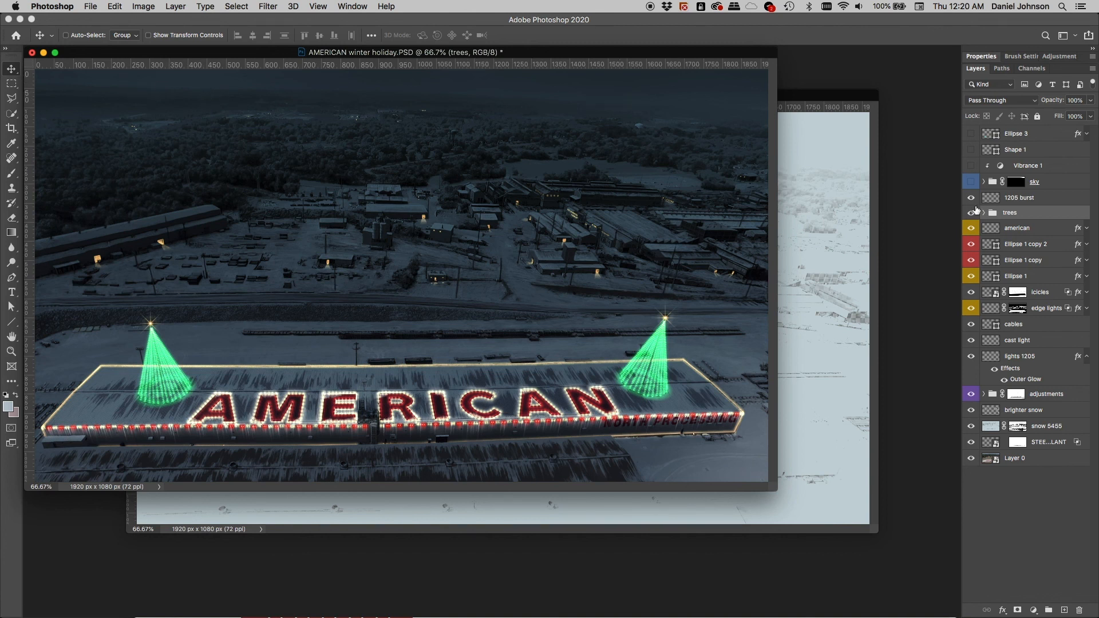
Step: Expand and show the sky group, hide its layers from Layer 15 down to Layer 3, and select Layer 2
click(984, 182)
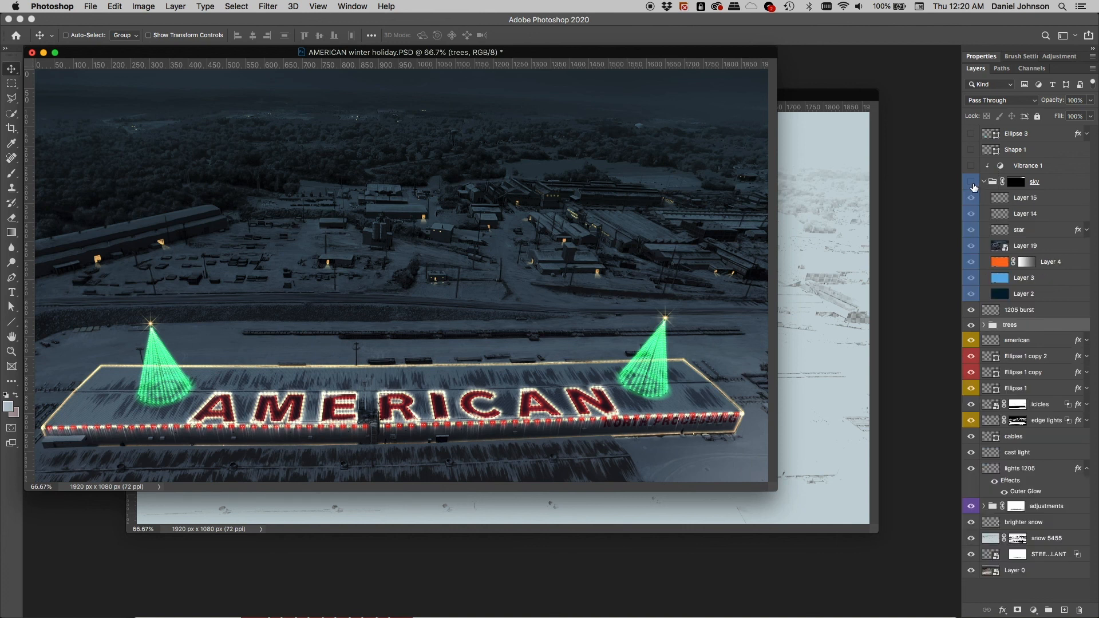
click(971, 182)
drag(971, 197, 971, 278)
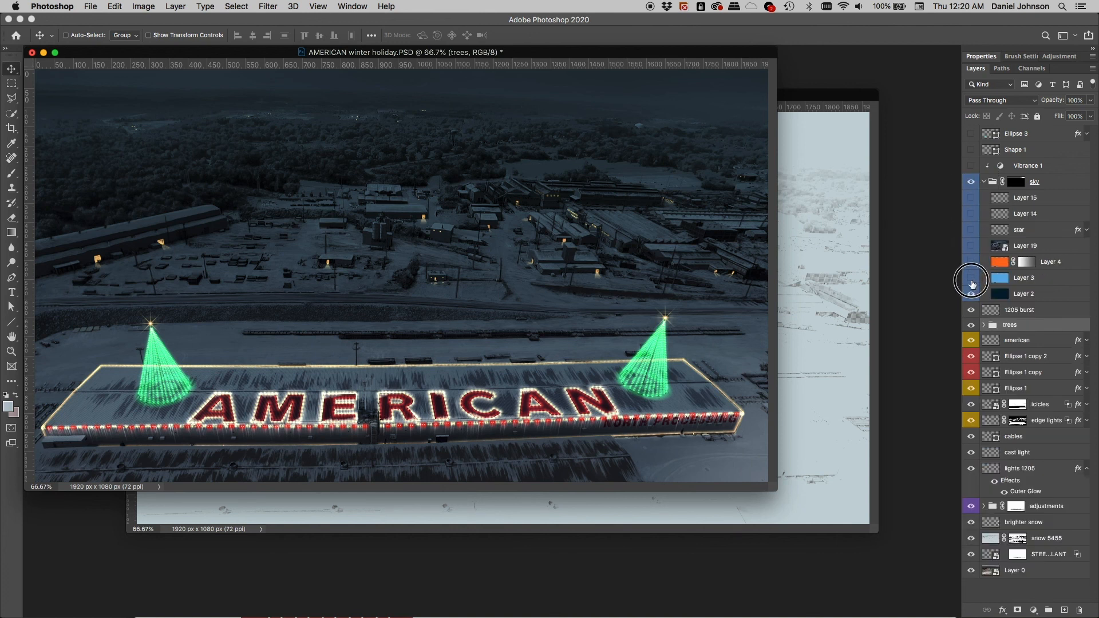
click(997, 295)
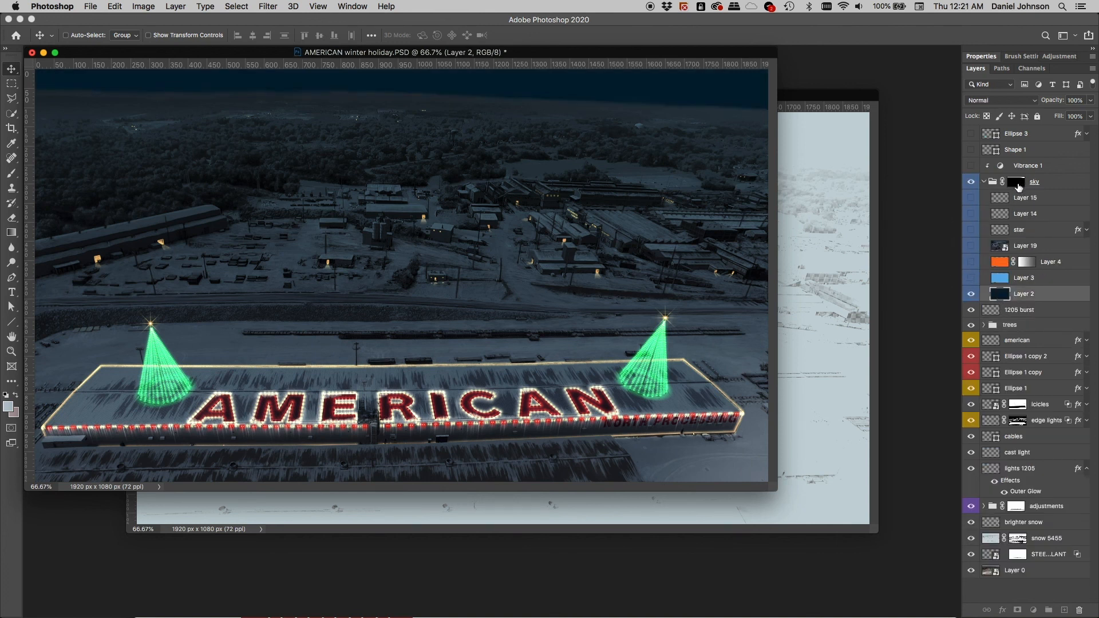
Step: View the sky group's layer mask on its own to examine the horizon edge, and return to Layer 2
click(1013, 184)
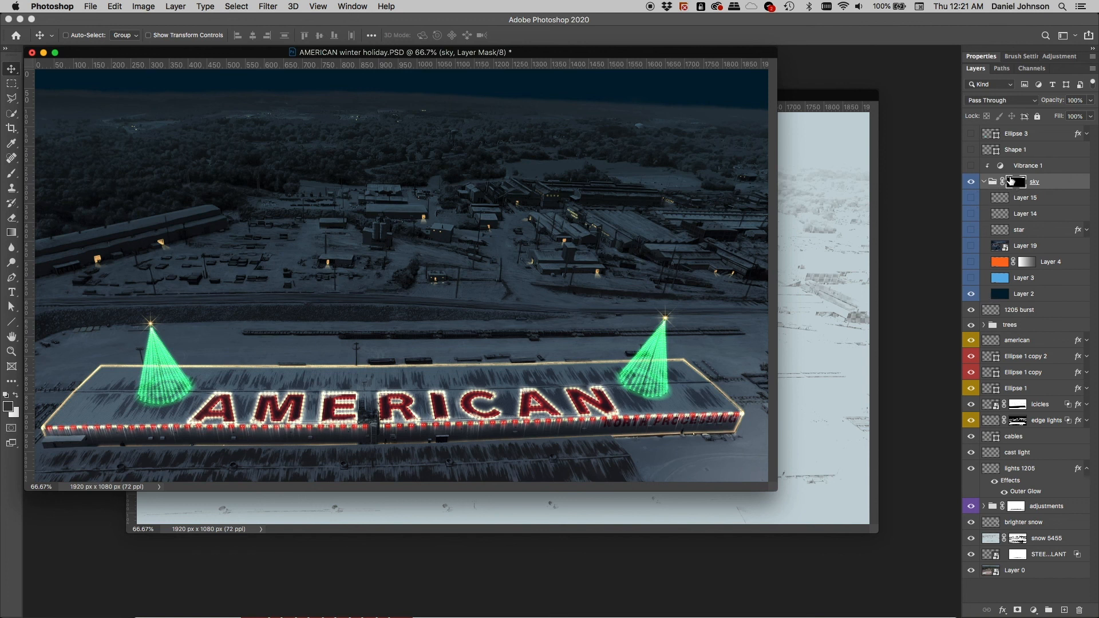
alt+click(1016, 185)
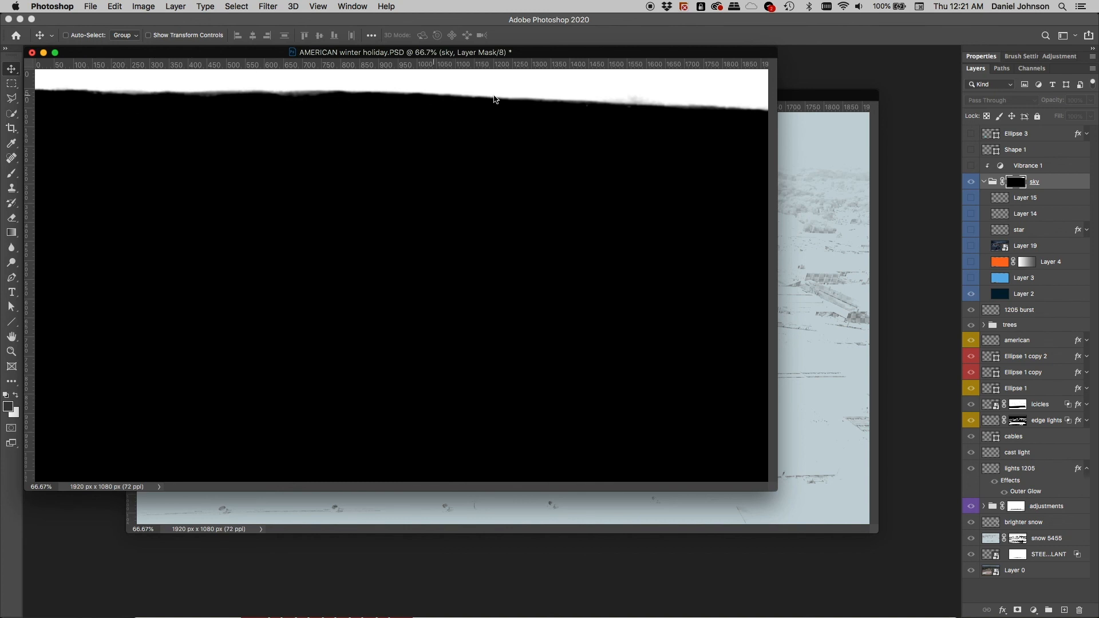
click(1007, 294)
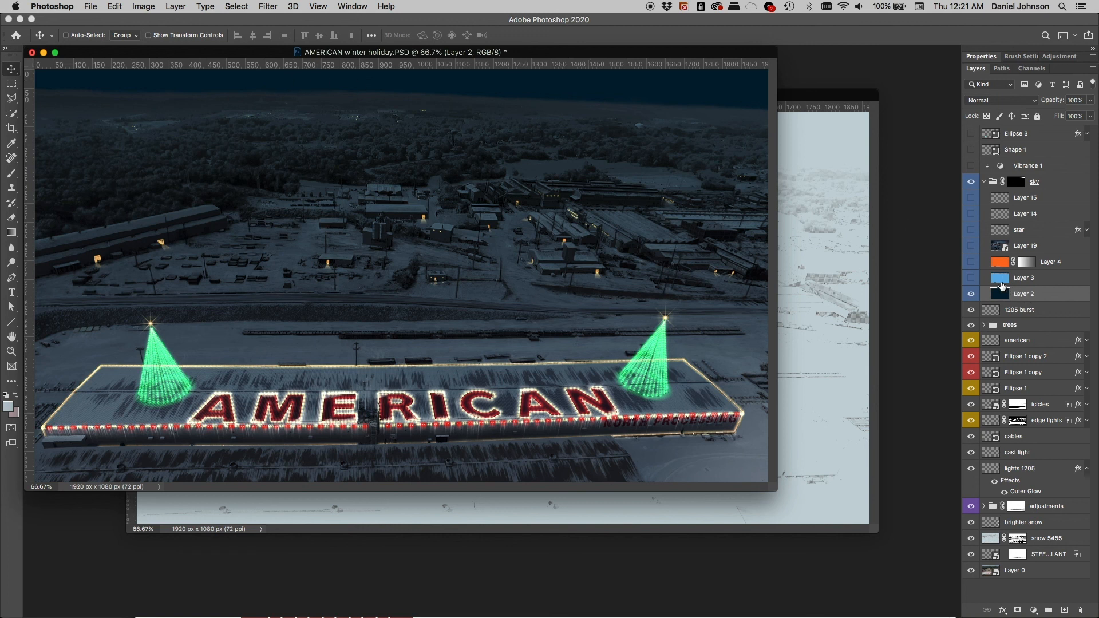
Step: Show Layer 3 and the orange Layer 4 in the sky group, and select Layer 4's gradient mask
click(971, 279)
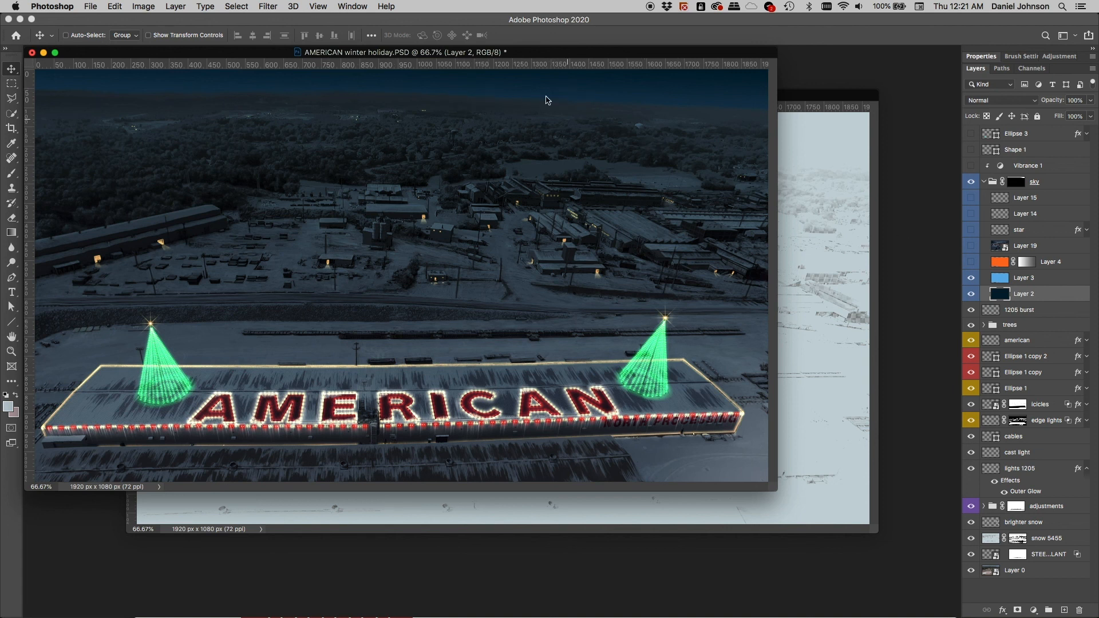
click(972, 264)
click(999, 263)
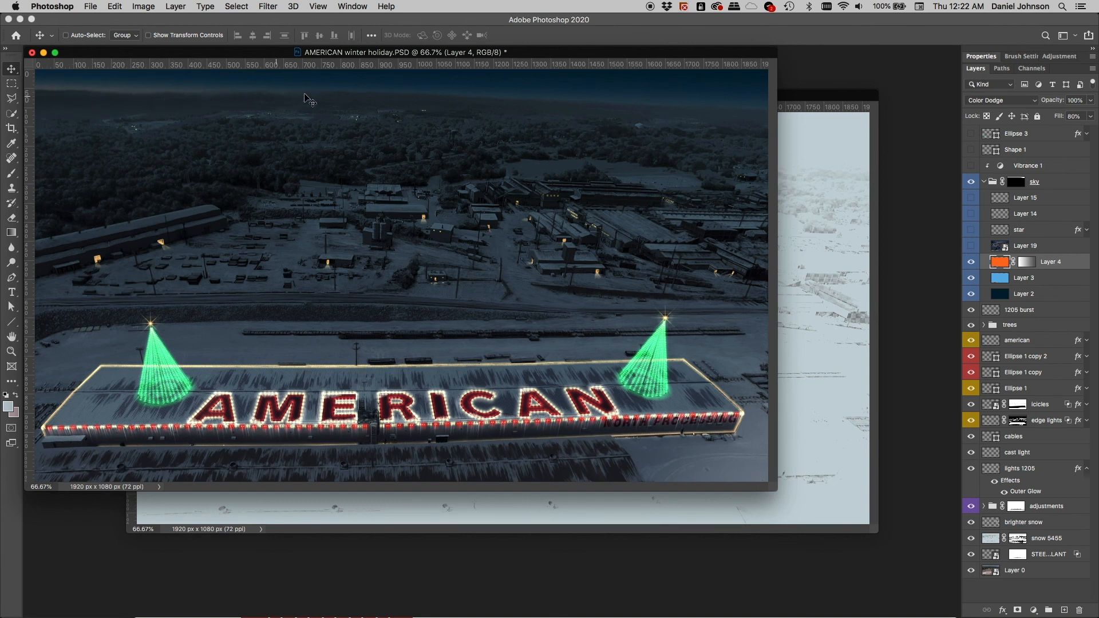
click(1028, 264)
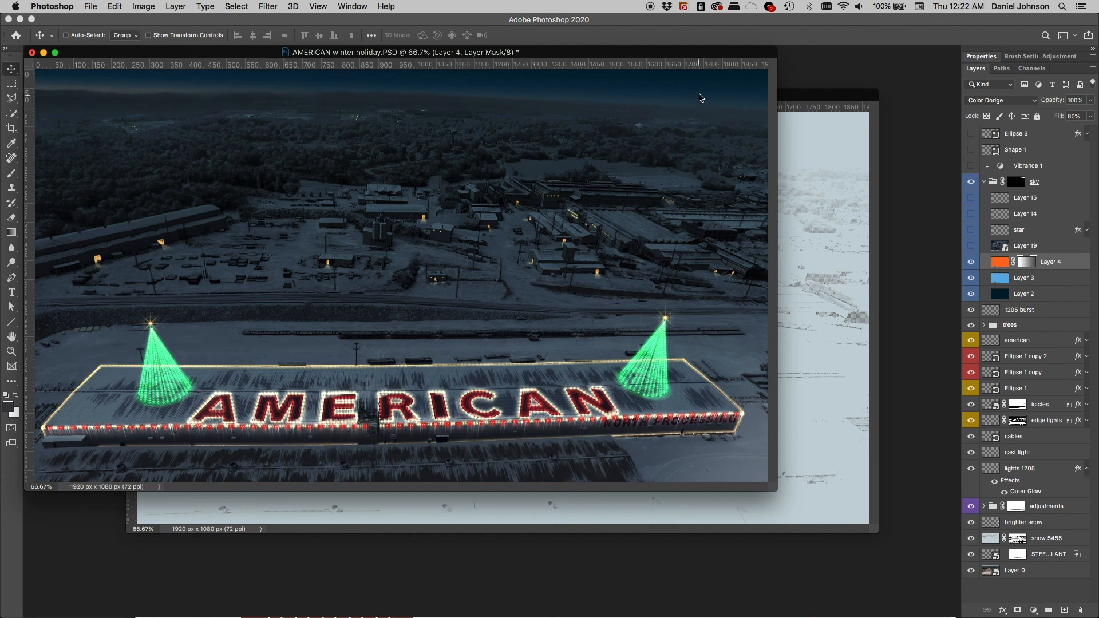
Step: Show and select Layer 19 in the sky group, and set it to Normal blending at 100% opacity
click(972, 246)
click(999, 251)
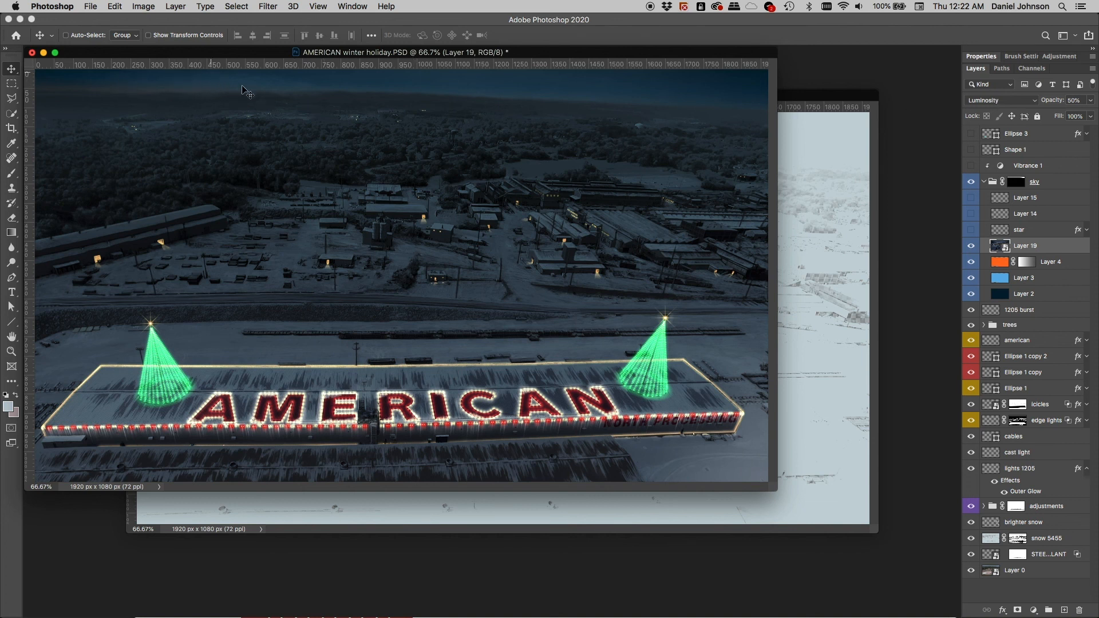
click(1002, 103)
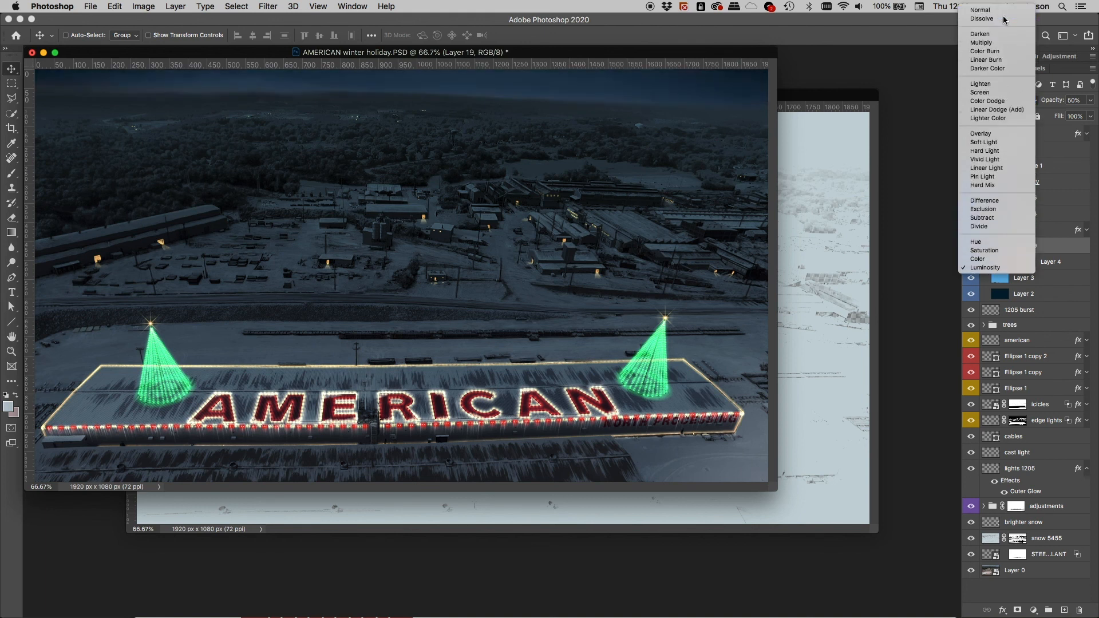
click(1002, 10)
click(1090, 100)
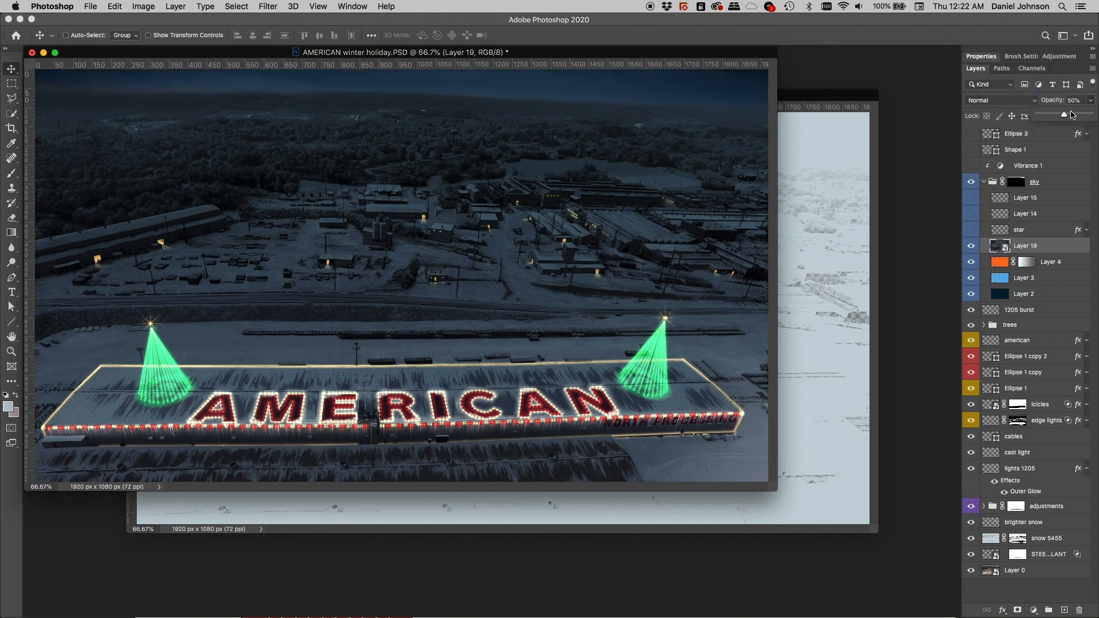
drag(1072, 115, 1094, 115)
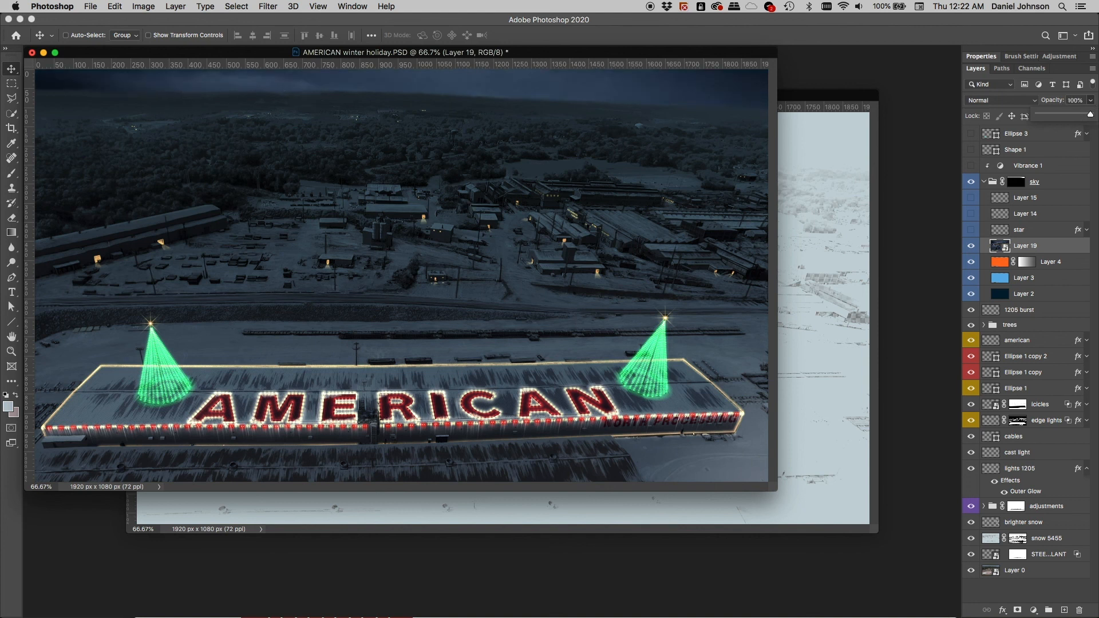
Step: Set Layer 19's blend mode to Luminosity and its opacity to 50%
click(988, 101)
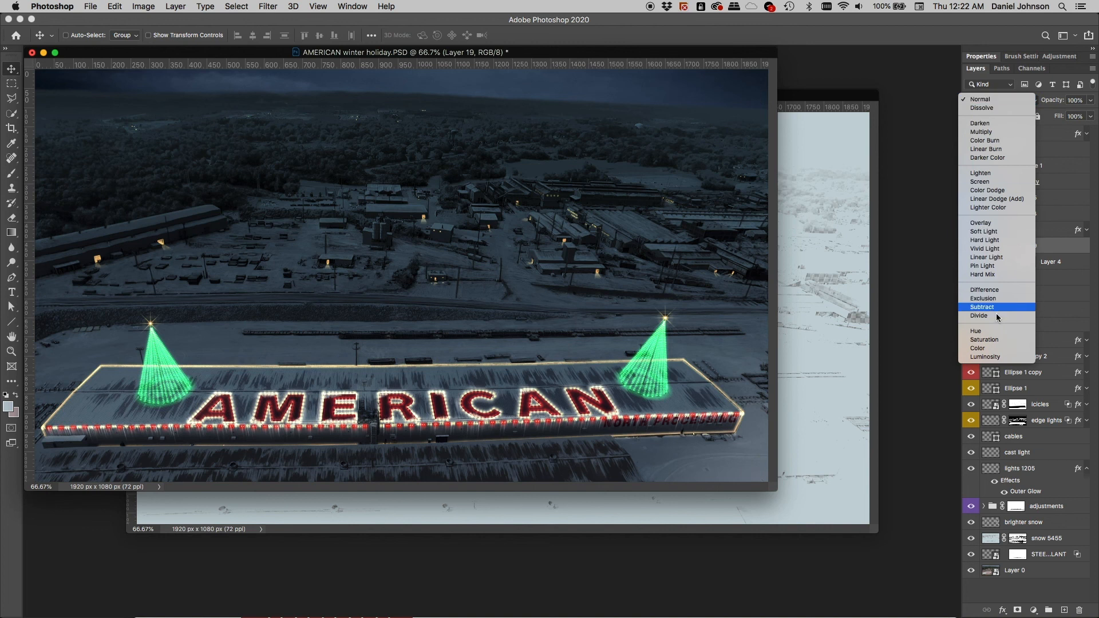
click(989, 357)
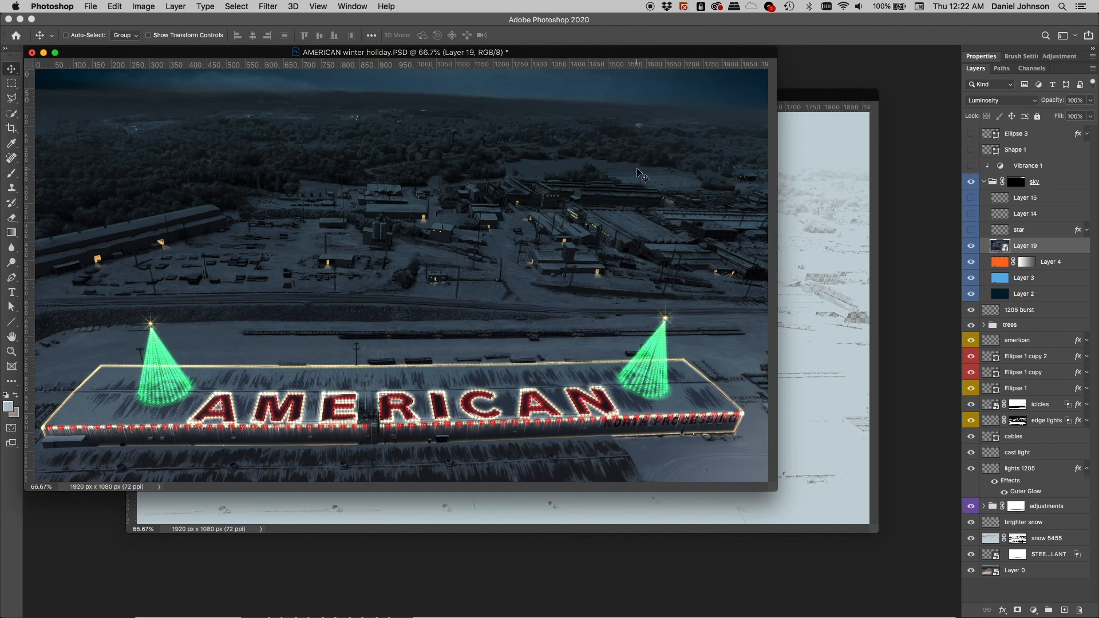
click(1091, 100)
drag(1091, 115, 1063, 114)
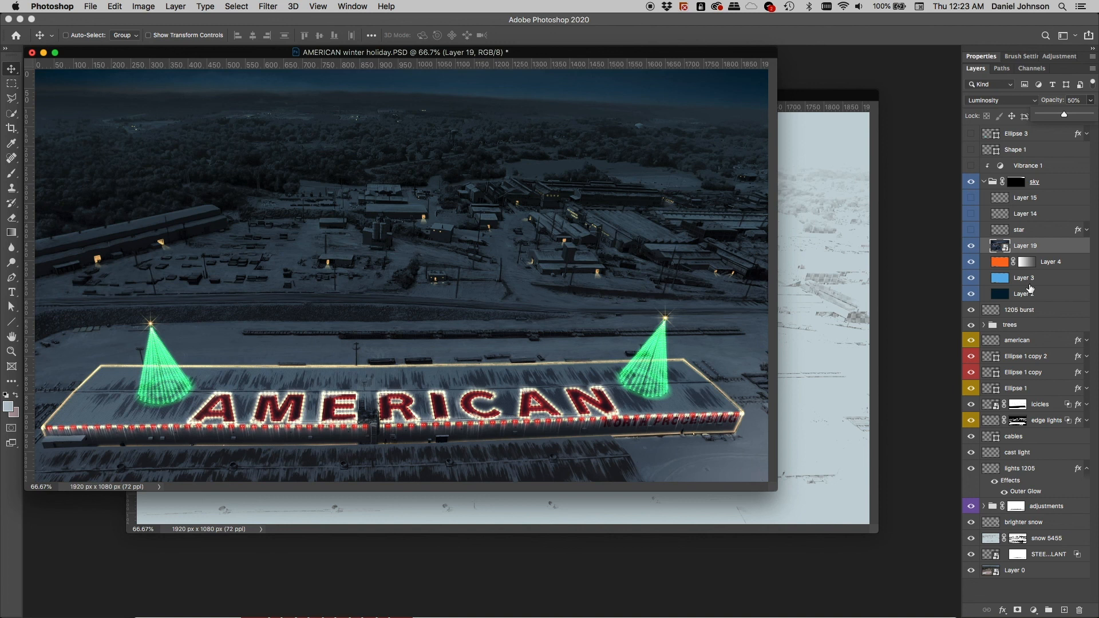
Step: Show the star layer, inspect the star above the horizon, and show Layer 14 and Layer 15 in the sky group
click(971, 229)
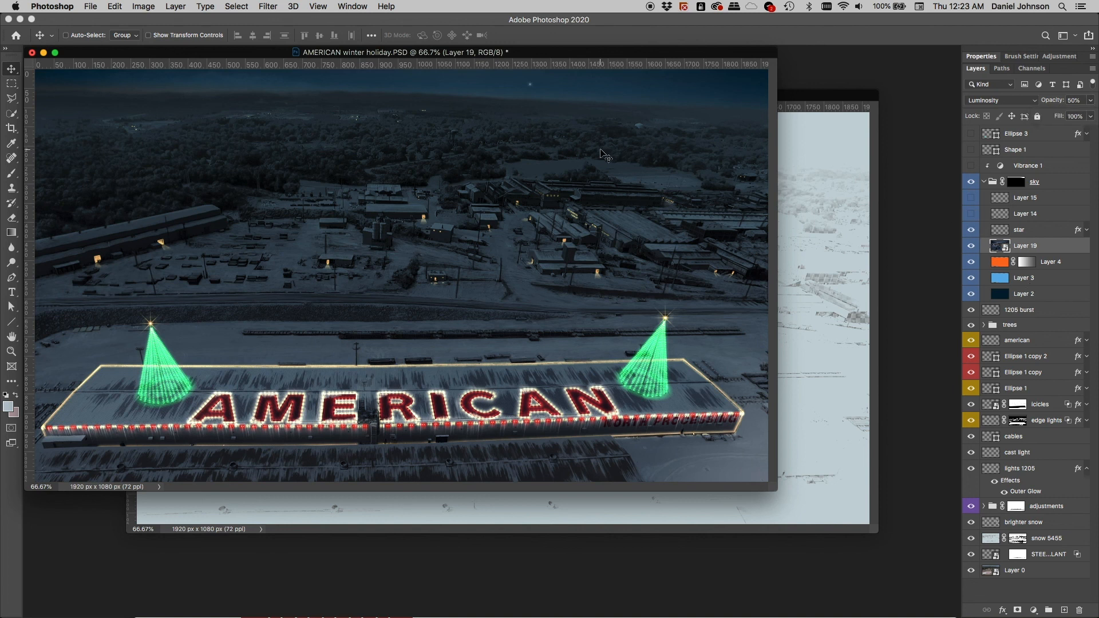
key(super+1)
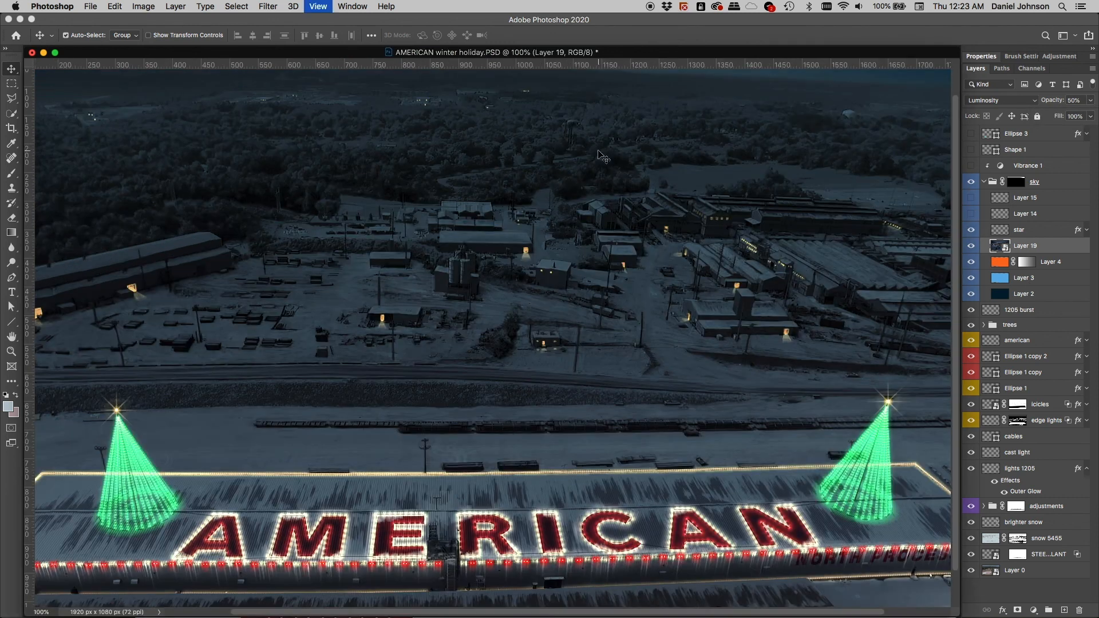
drag(624, 325, 613, 362)
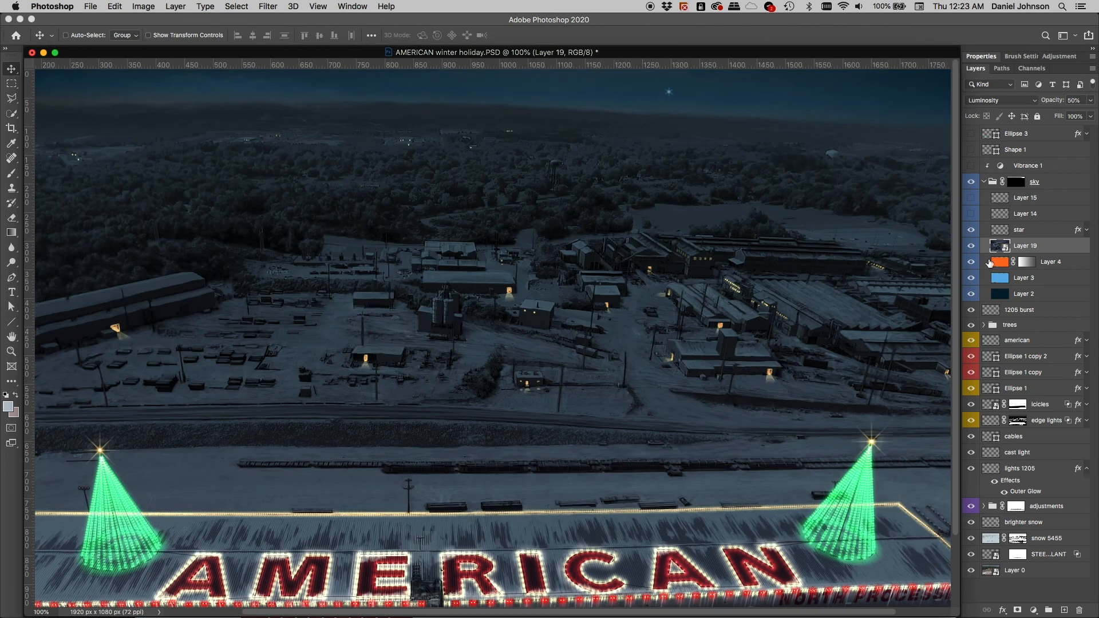
drag(971, 216, 972, 199)
key(super+minus)
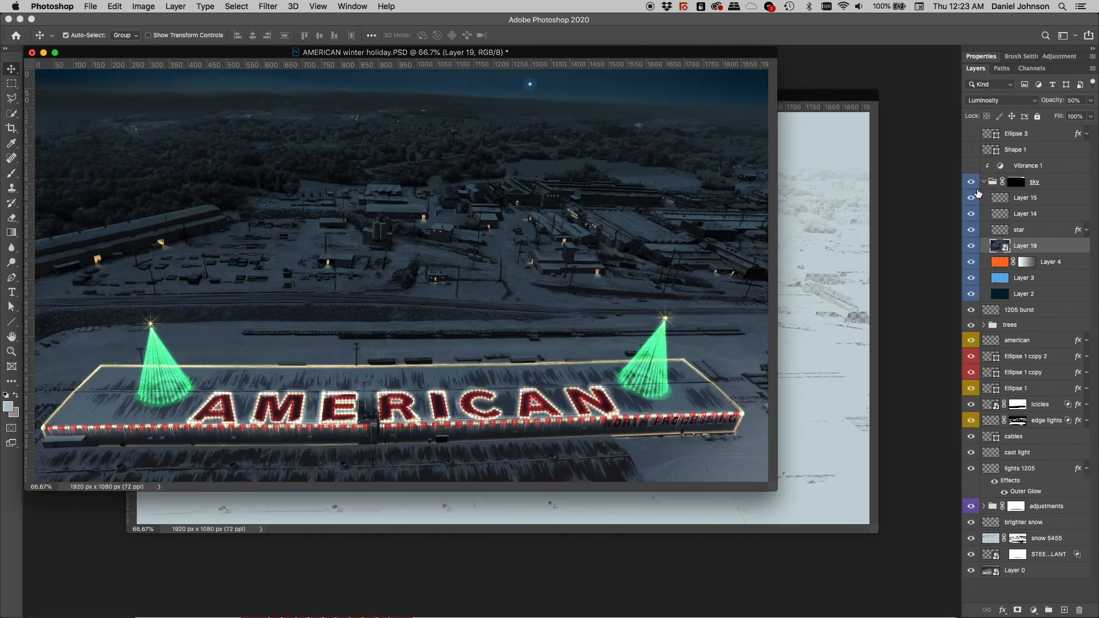